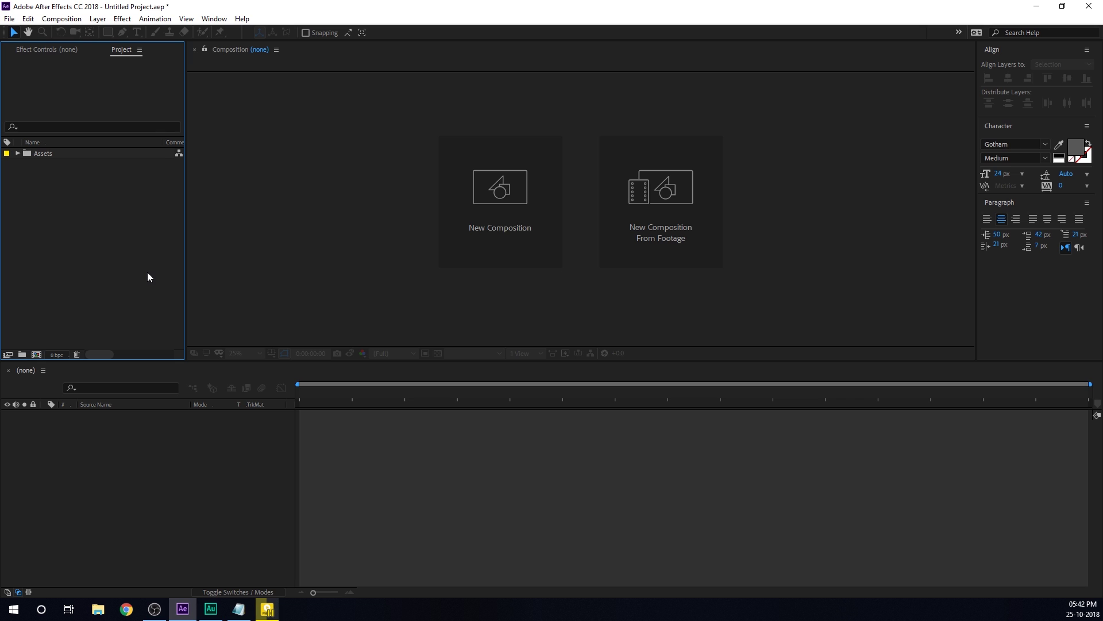
- Create a composition named "Main Comp" using the HDTV 1080 29.97 preset with the frame rate changed to 30 fps
click(468, 184)
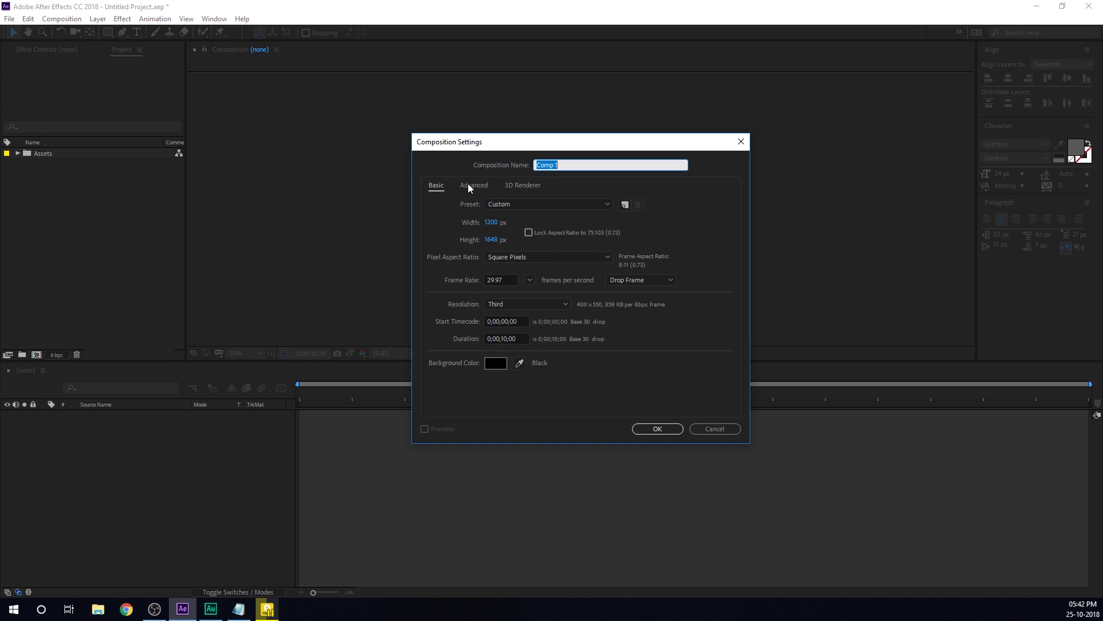
click(506, 204)
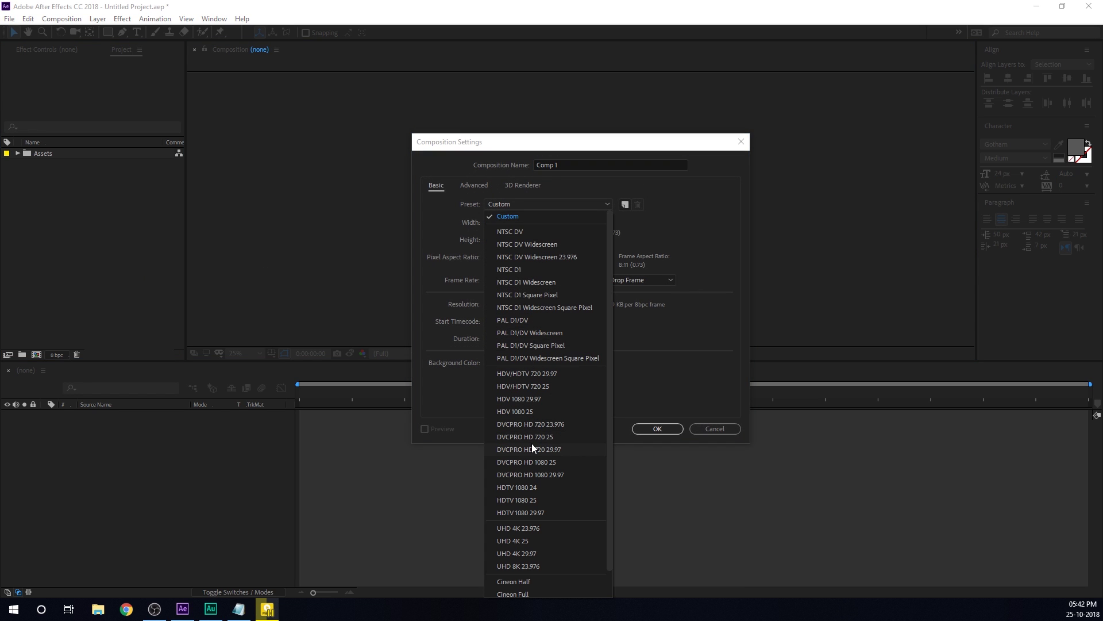
click(533, 512)
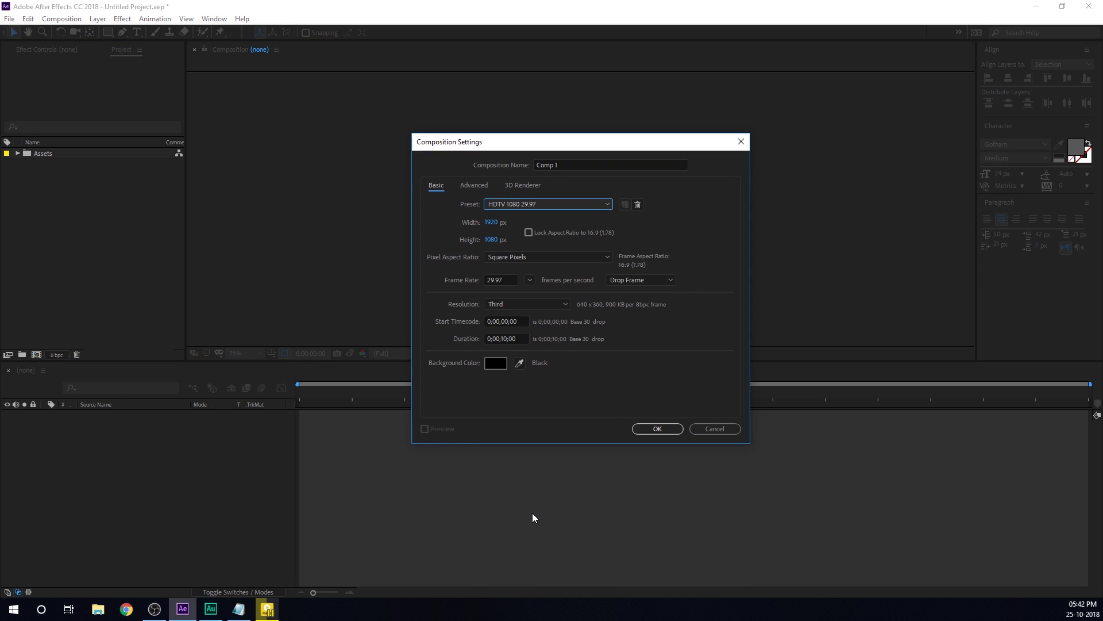
click(530, 280)
click(546, 381)
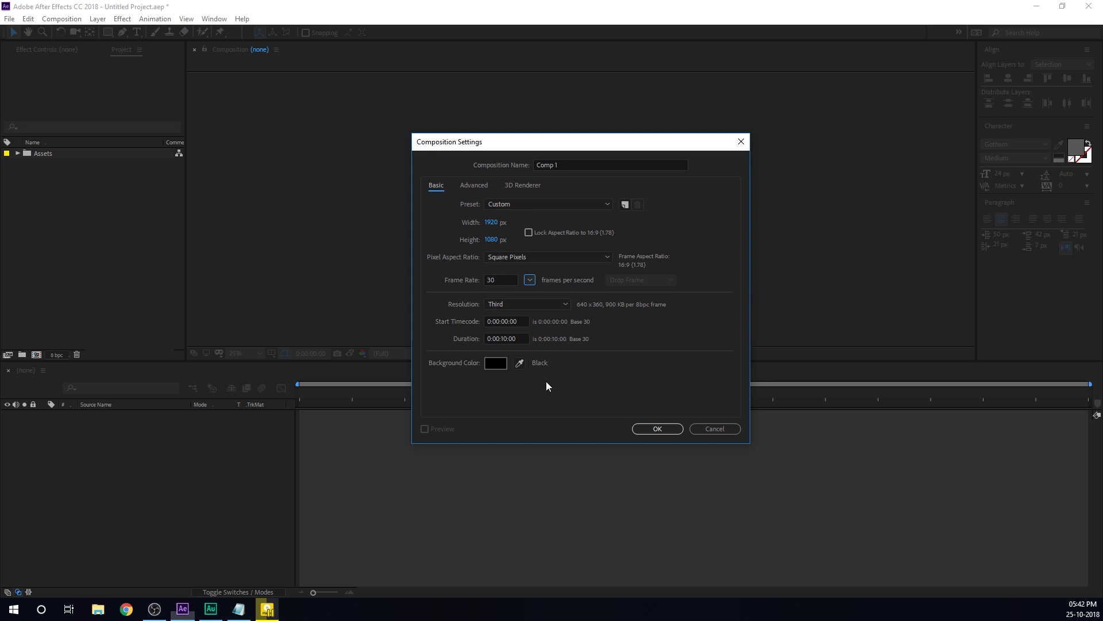
click(581, 165)
text(Mai)
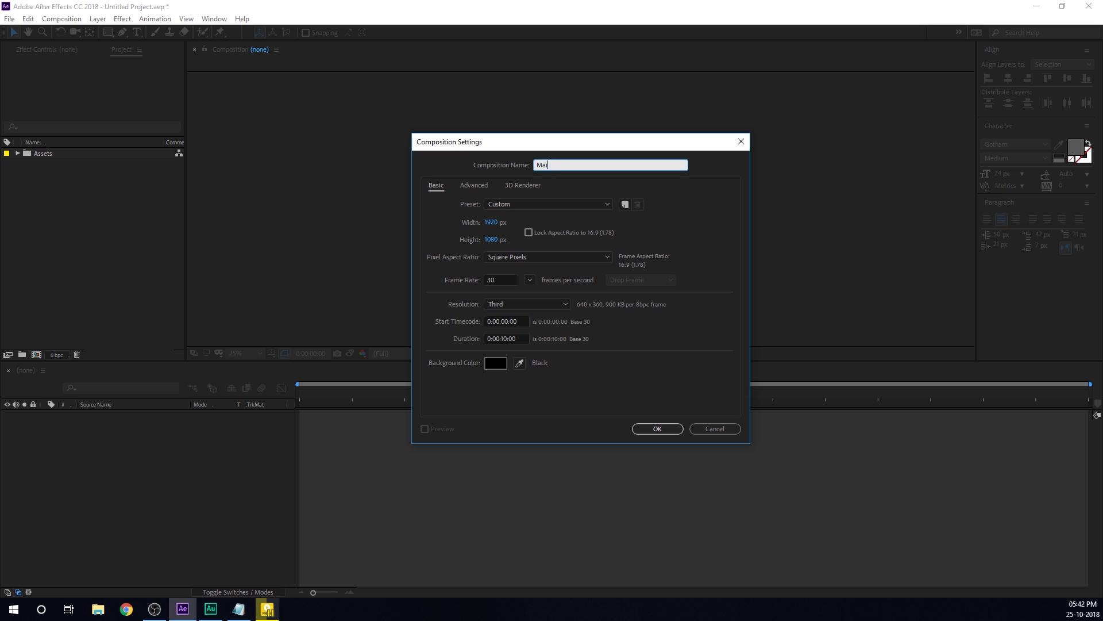
text(n Comp)
click(651, 429)
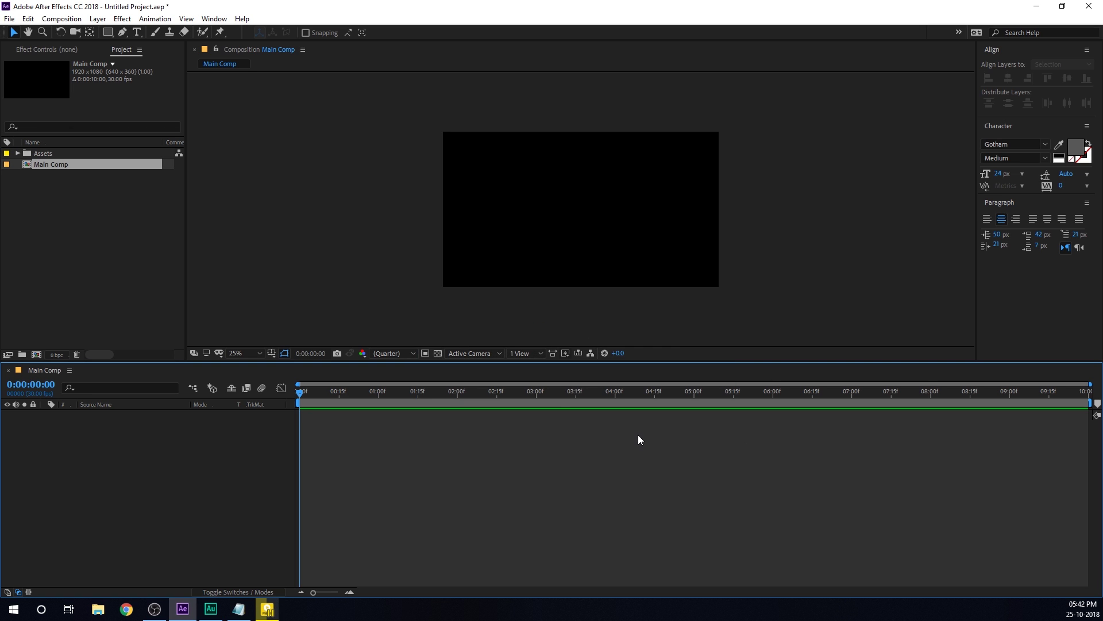
- Create a 600 x 600 px composition named "Logo Placeholder"
drag(391, 362, 391, 424)
click(121, 361)
click(36, 416)
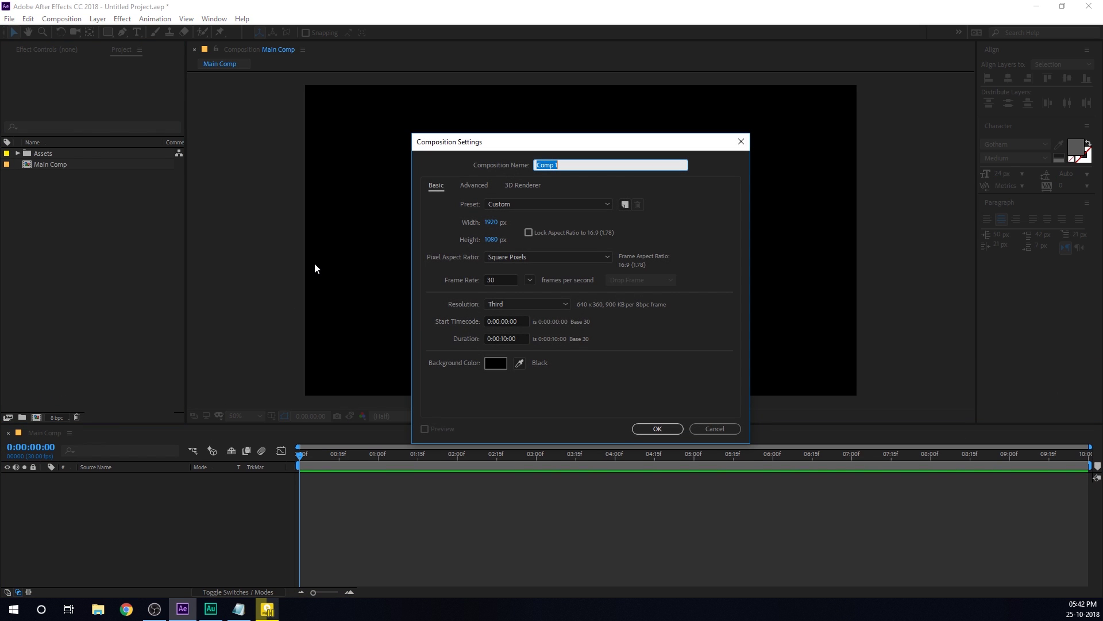
drag(559, 165, 506, 164)
text(Logo)
text( Pla e)
text(ce)
text(holder)
click(490, 224)
text(600)
click(490, 239)
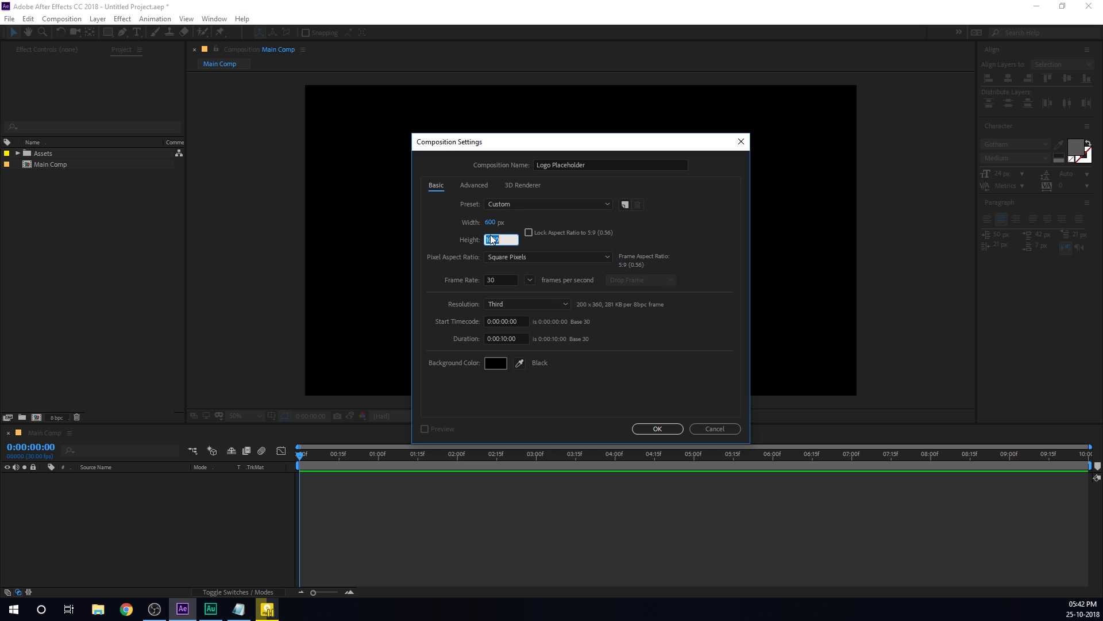
text(600)
click(723, 382)
click(657, 428)
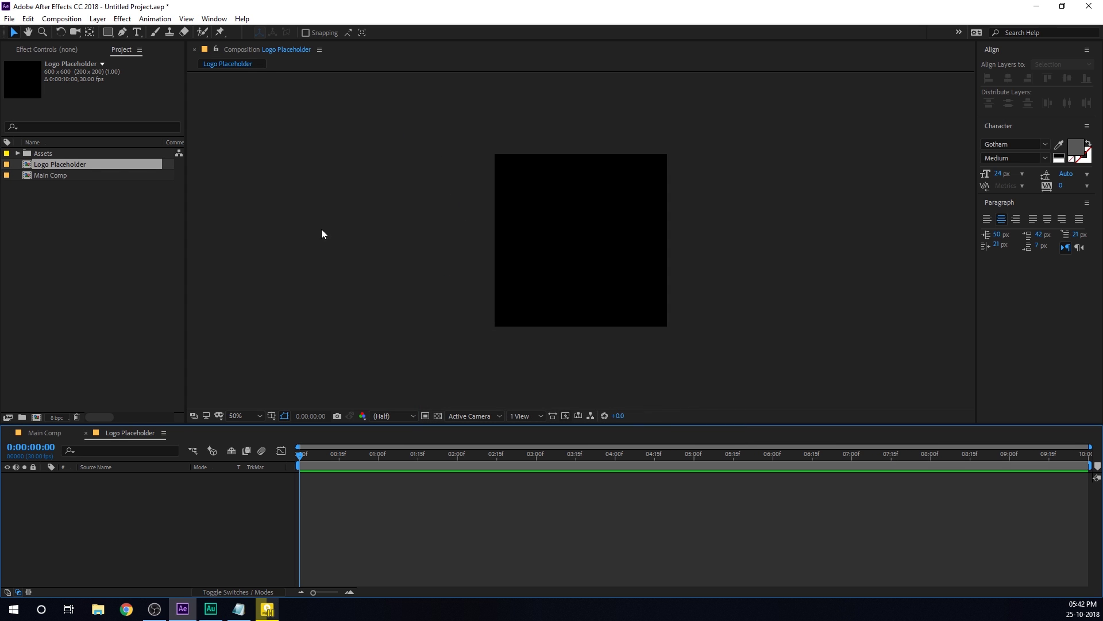
- Add Dm_Logo.png from the Assets folder to Logo Placeholder, scale it to 21%, and centre it horizontally and vertically
click(18, 153)
drag(74, 194, 551, 239)
key(s)
mouse_move(230, 489)
mouse_down()
mouse_move(195, 489)
mouse_move(221, 487)
mouse_up()
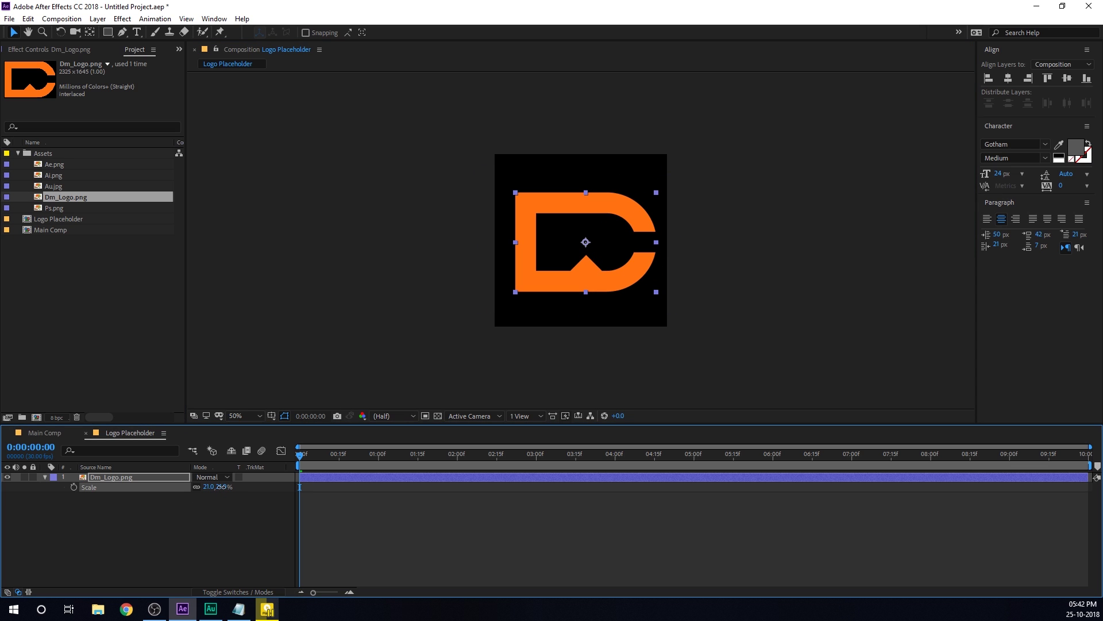
click(1008, 80)
click(1067, 79)
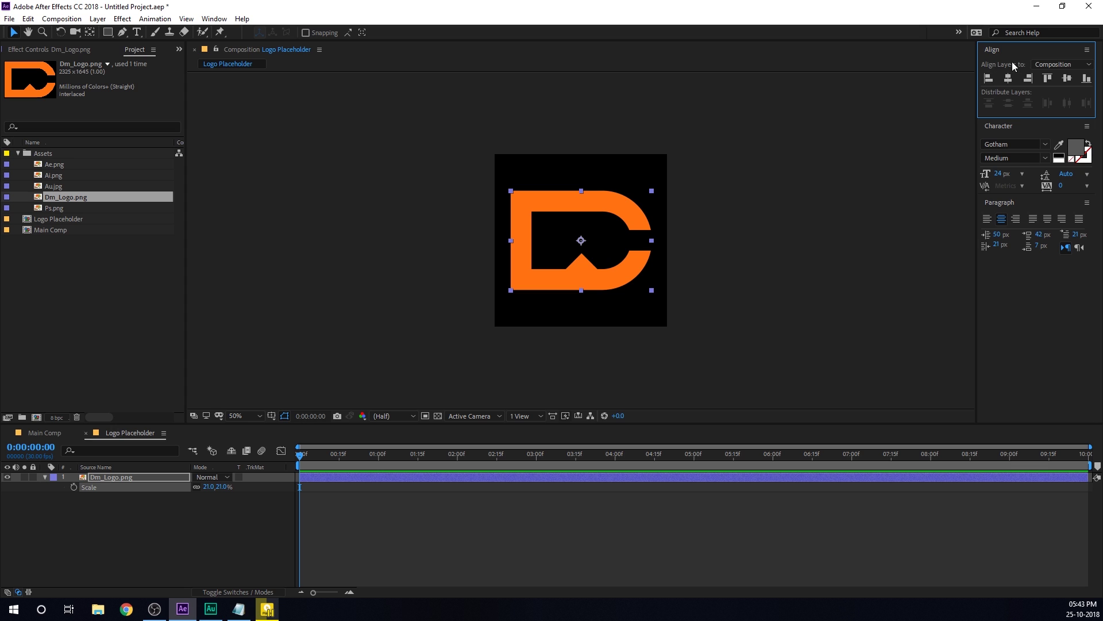
click(214, 18)
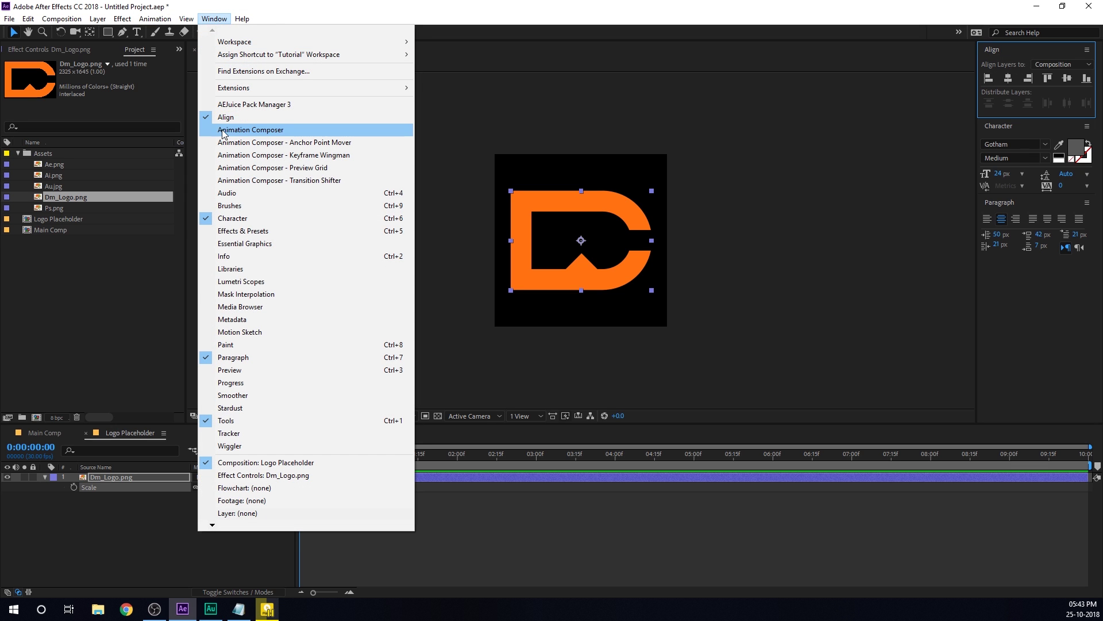
click(508, 230)
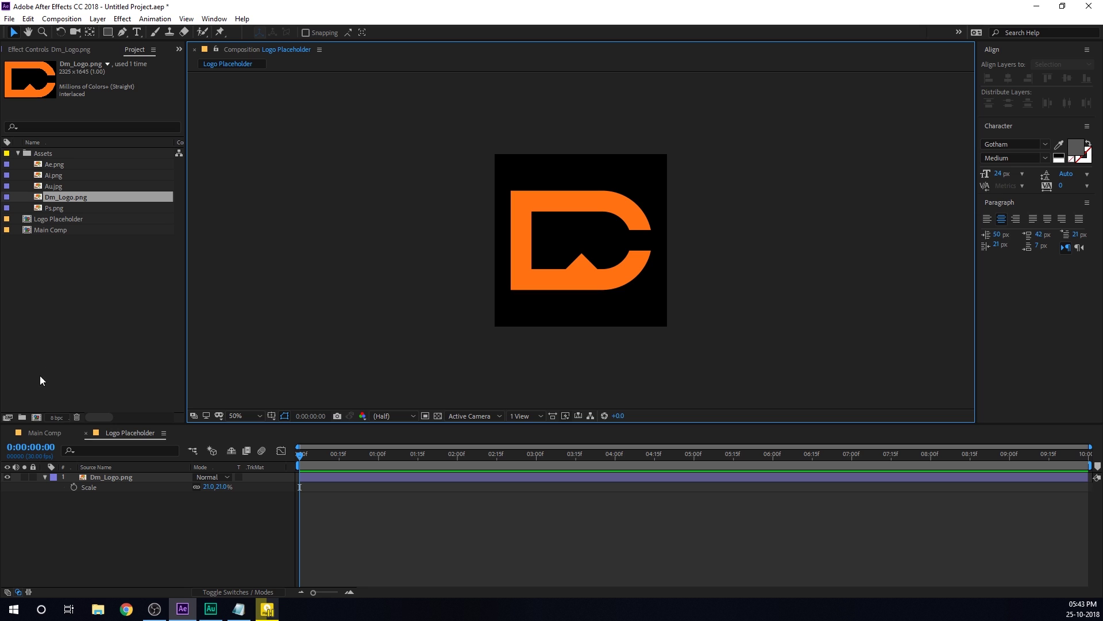
- Create another 600 x 600 px composition named "R_Logo"
click(19, 404)
click(36, 417)
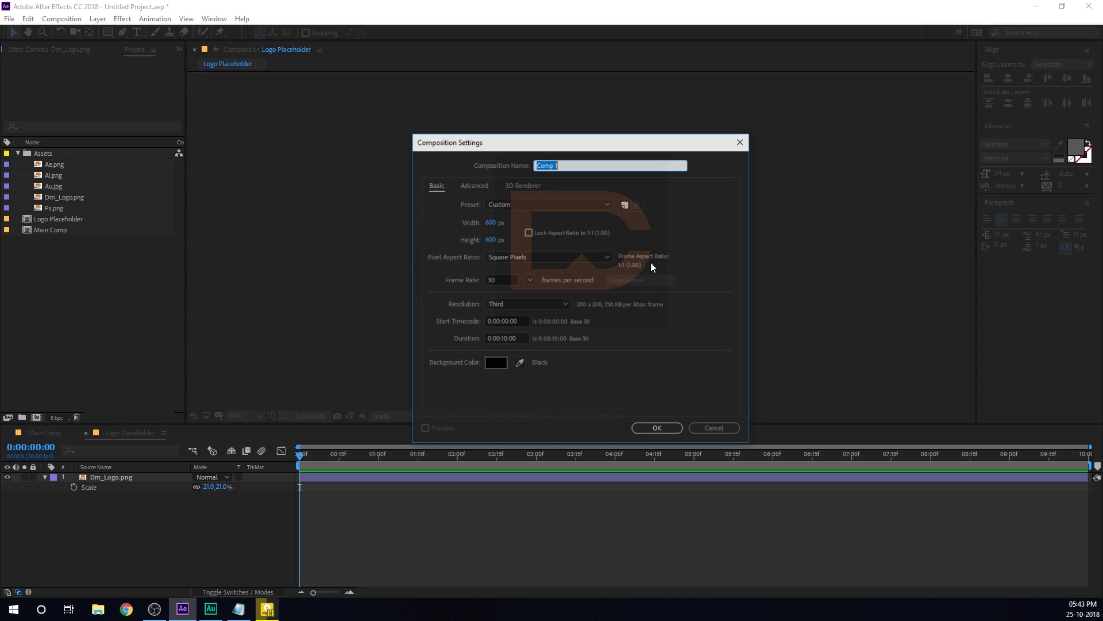
drag(563, 166, 495, 164)
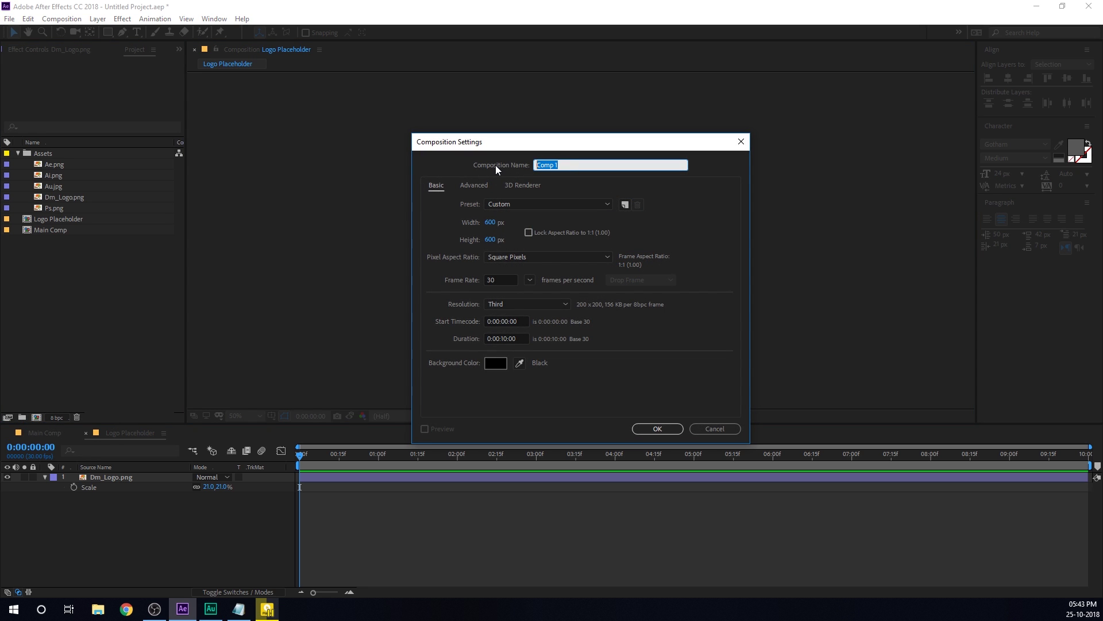
text(R_Logo)
key(Return)
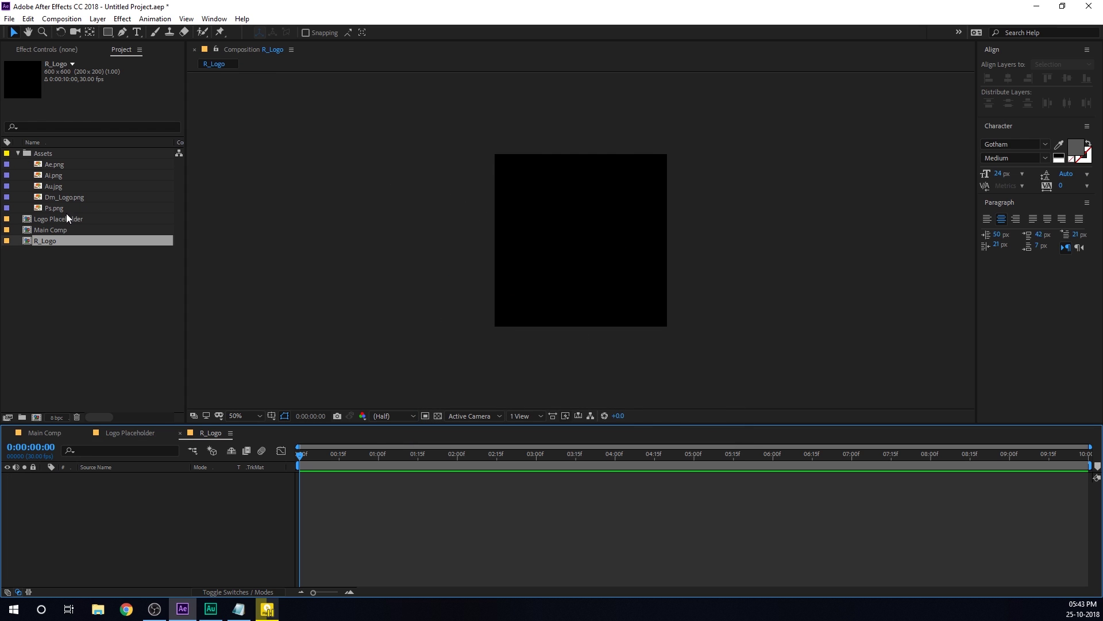
- Place the Logo Placeholder composition in R_Logo and flip it vertically with a Scale of 100, -100%
drag(53, 221, 128, 502)
key(s)
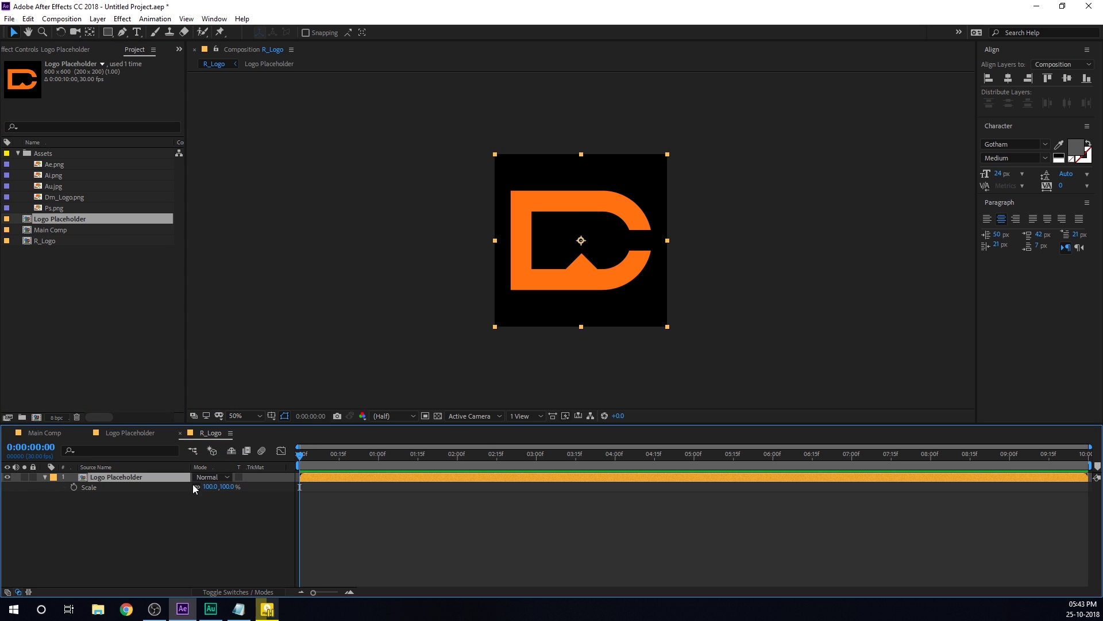
click(228, 486)
text(-100)
key(Return)
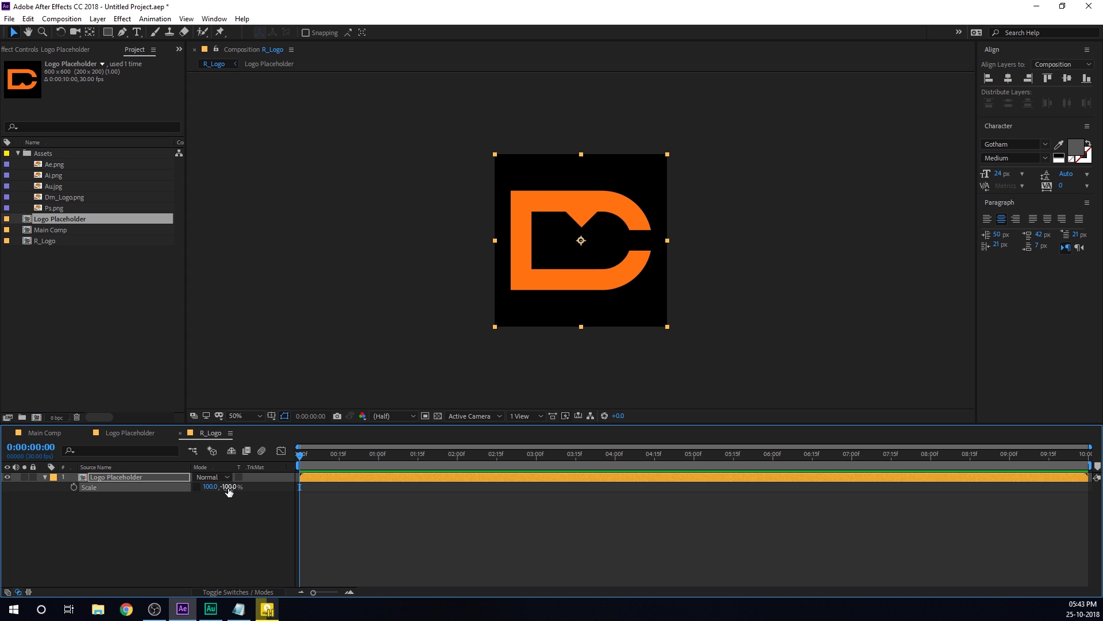
click(168, 533)
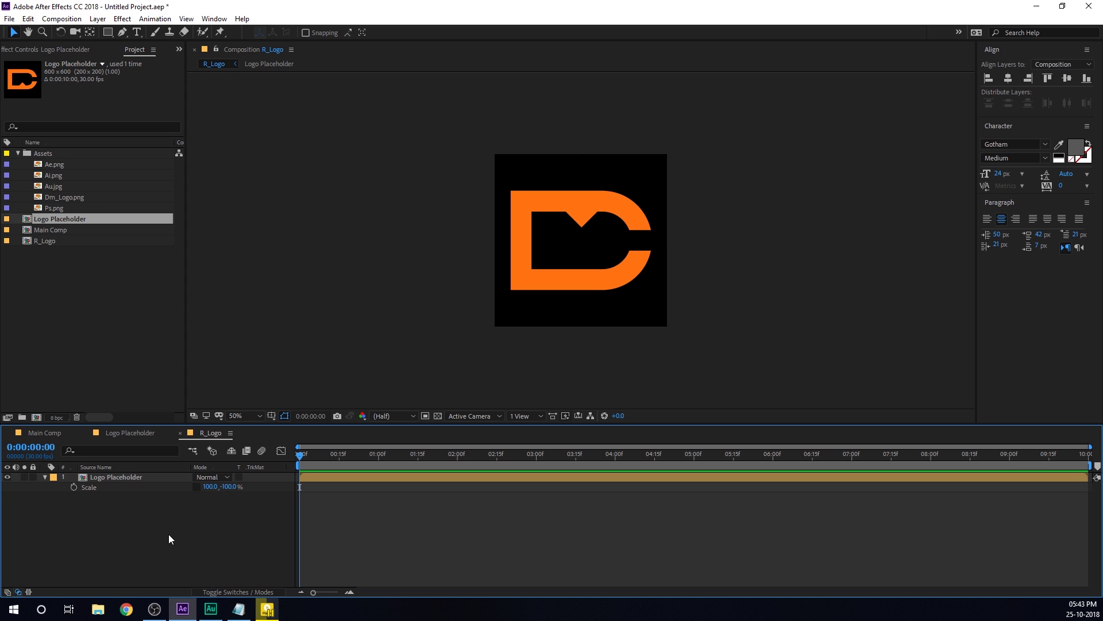
click(44, 476)
- Create a 300 x 300 px composition named "Icon_01"
click(37, 418)
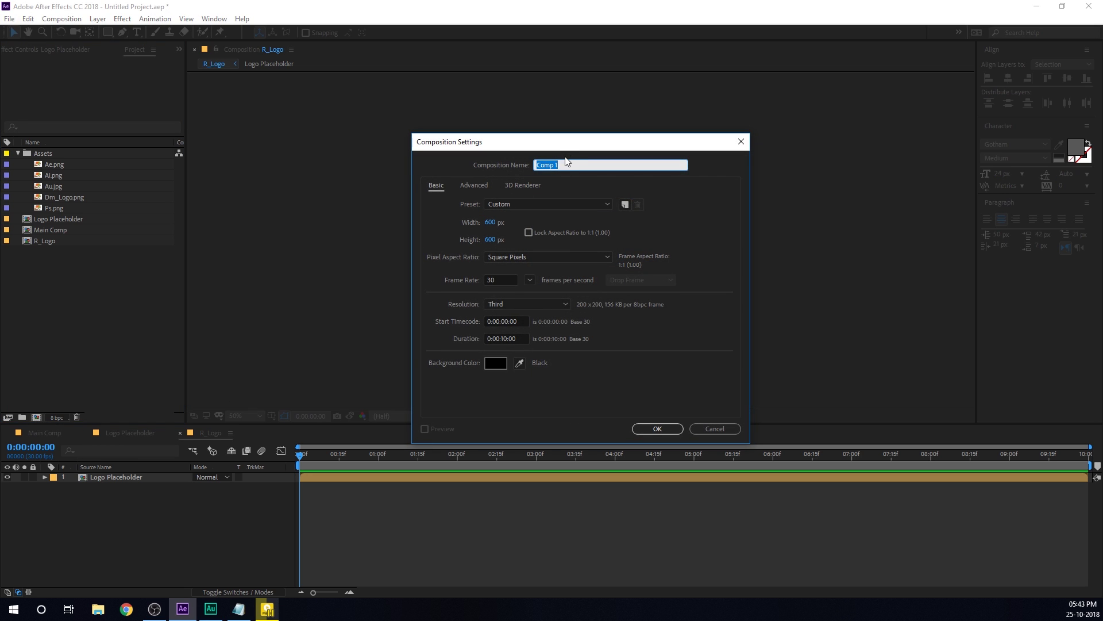
drag(566, 163, 481, 166)
text(Icon_01)
click(488, 221)
text(300)
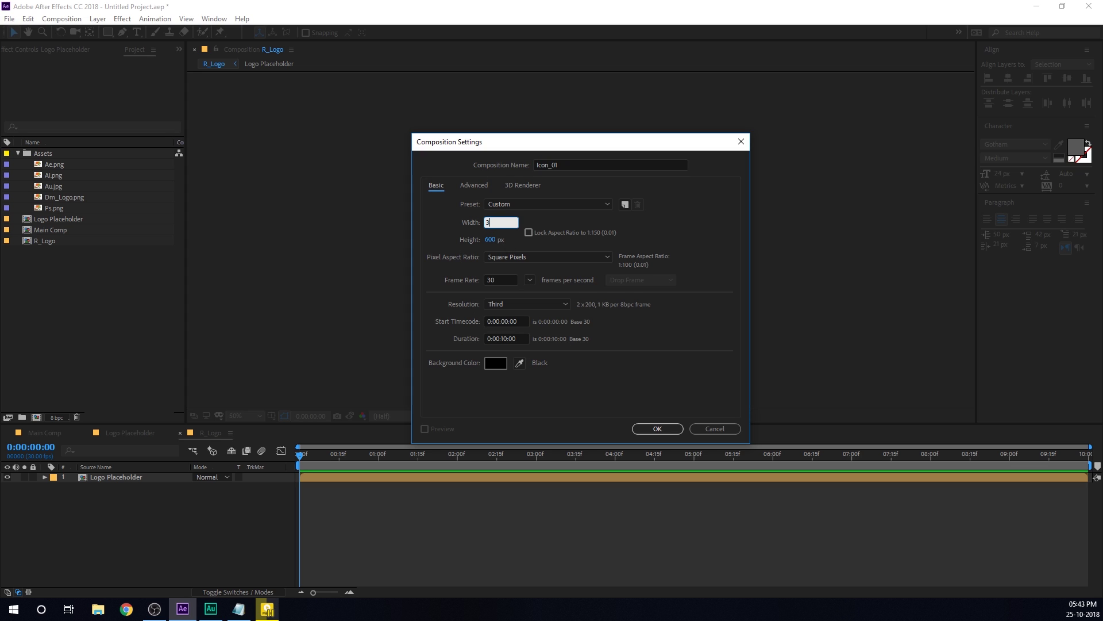
click(493, 238)
text(300)
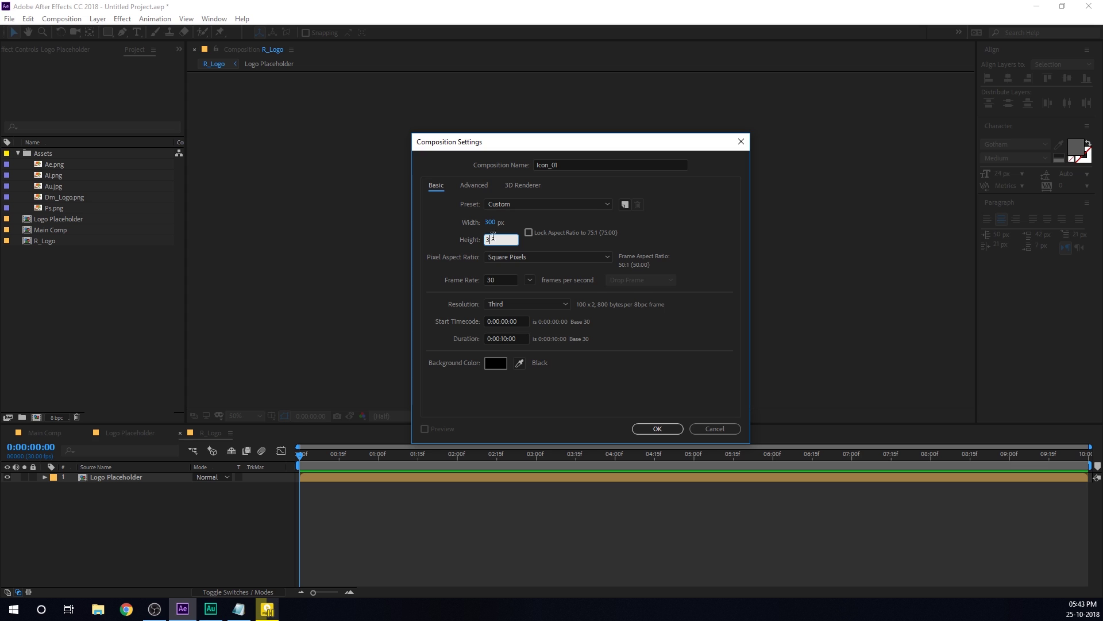
click(709, 343)
click(667, 429)
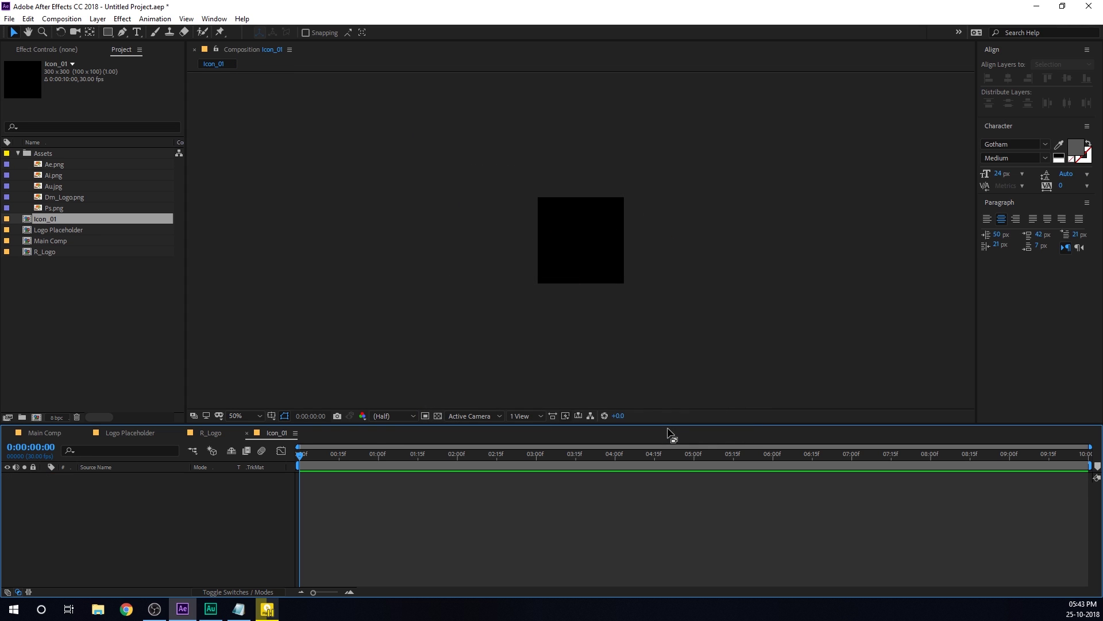
- Preview the icon images in the Assets folder, then add Ae.png to Icon_01 and centre it in the composition
click(63, 164)
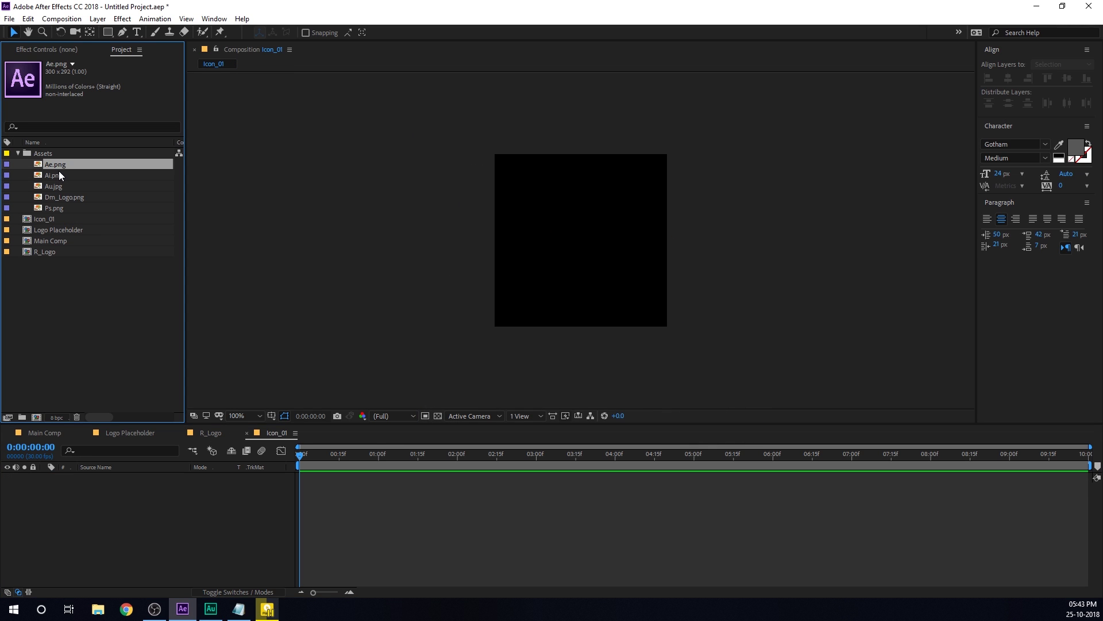
click(58, 173)
click(55, 185)
click(50, 209)
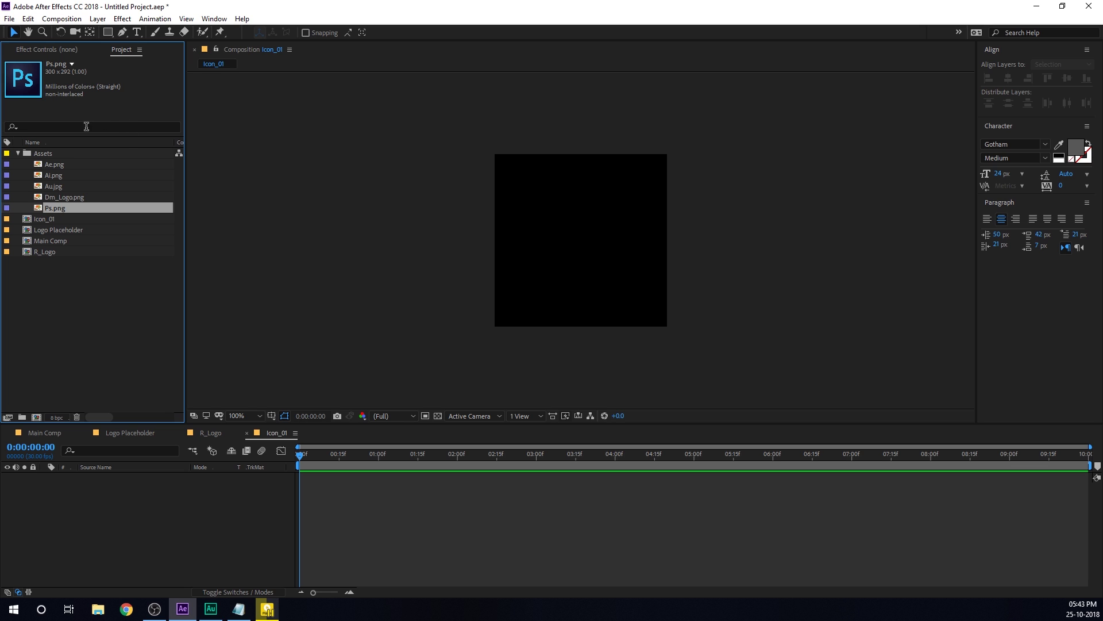
click(56, 163)
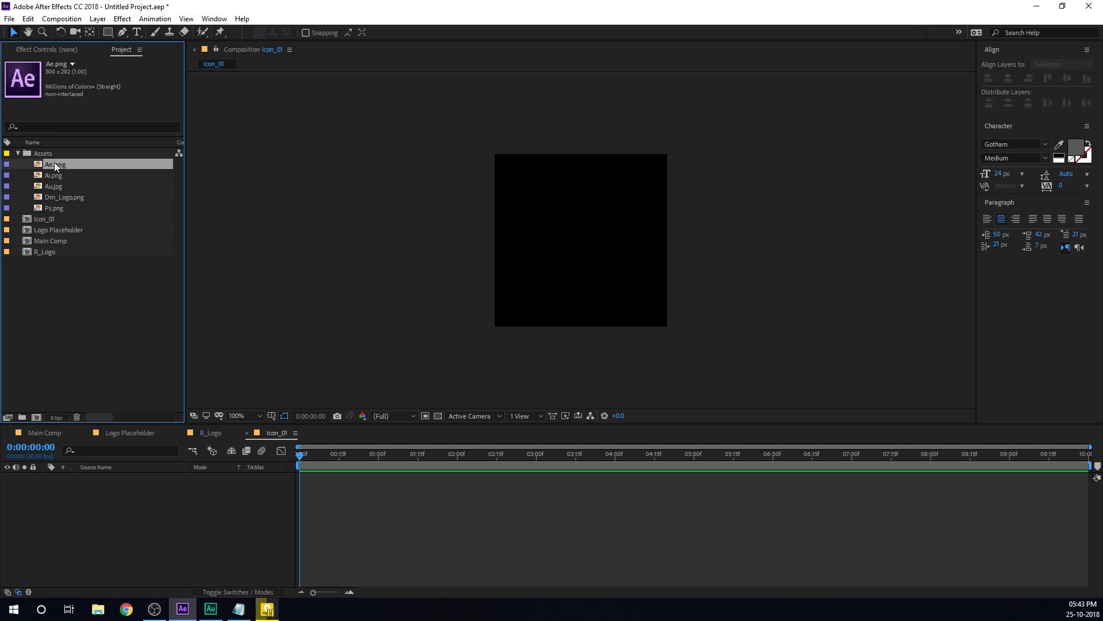
drag(57, 164, 584, 247)
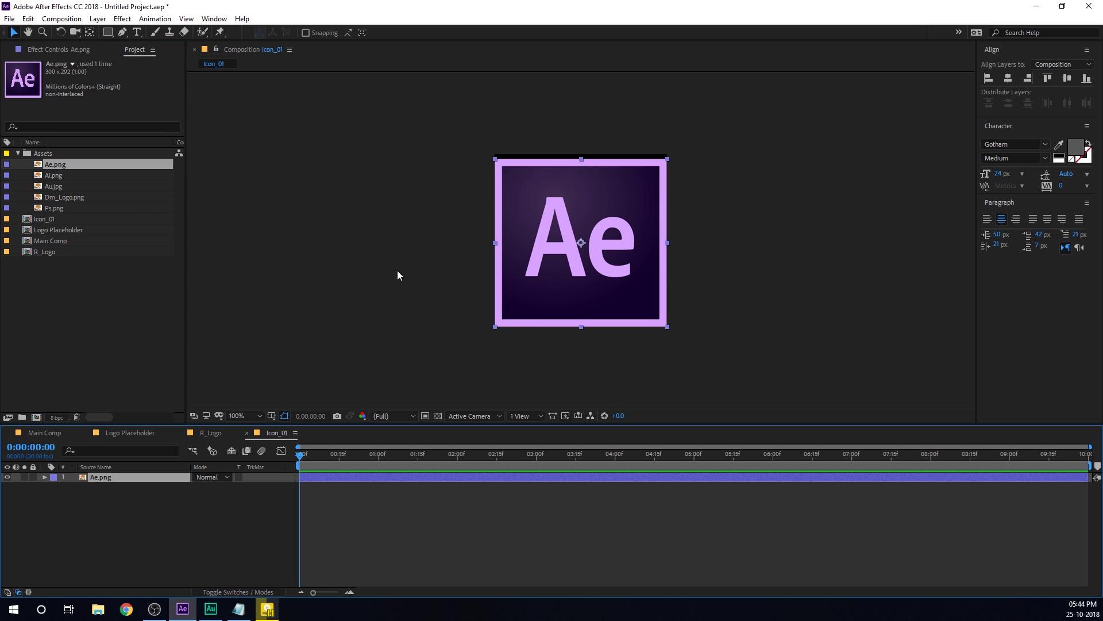
click(1004, 85)
click(1066, 79)
- Stretch the Ae.png layer vertically to 103% with the scale proportions unlinked, then relink them
scroll(585, 143, up, 1)
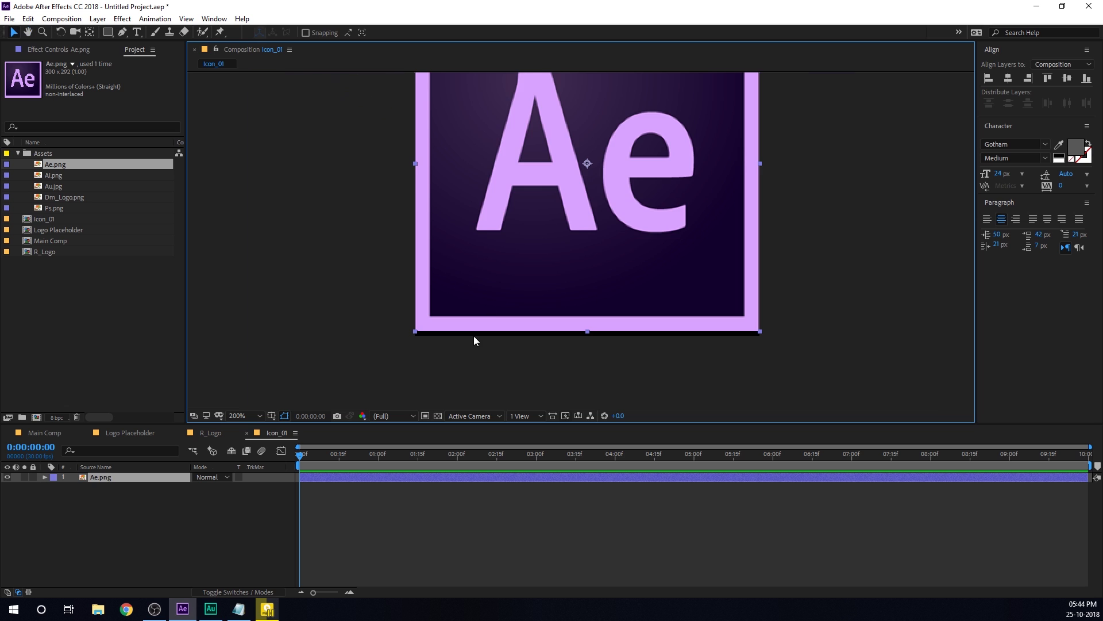
scroll(515, 281, up, 1)
key(s)
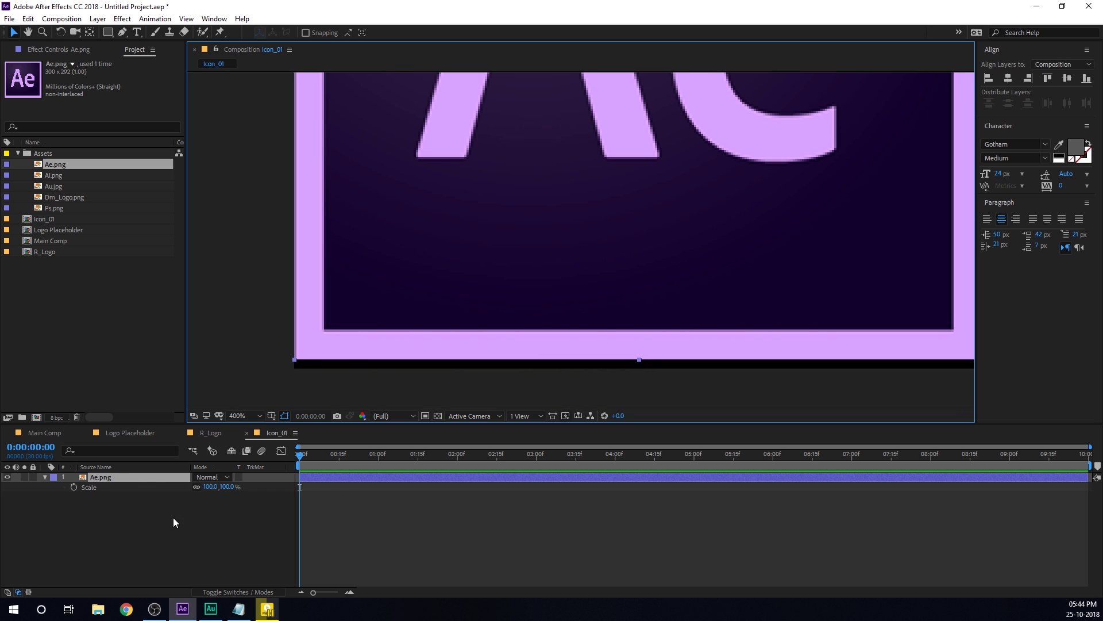
click(197, 487)
click(227, 486)
text(103)
click(274, 512)
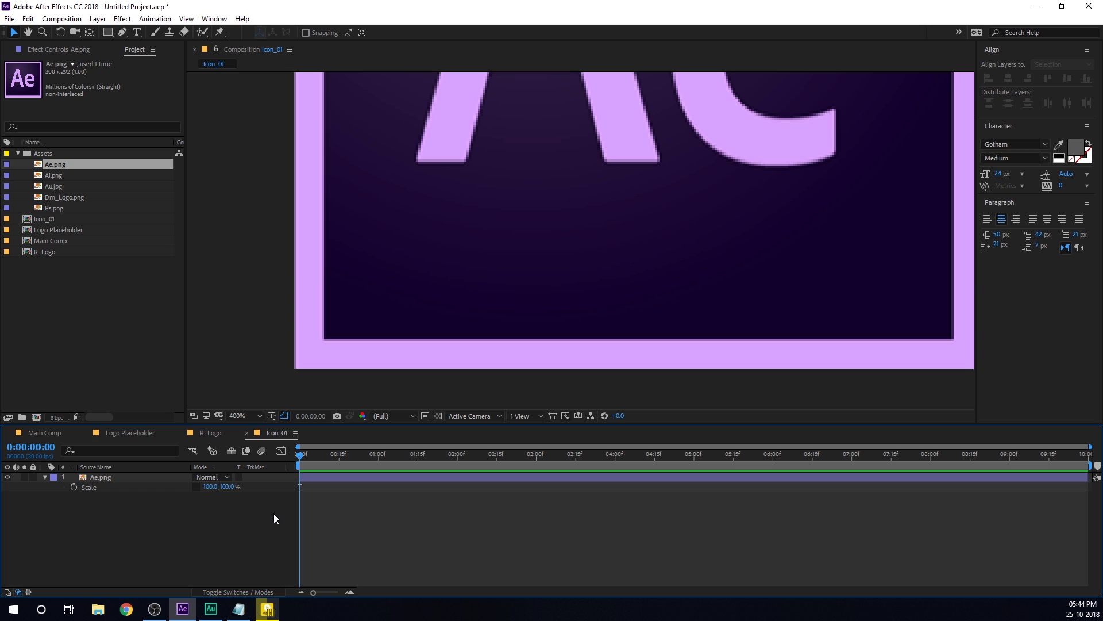
click(196, 488)
scroll(666, 268, down, 4)
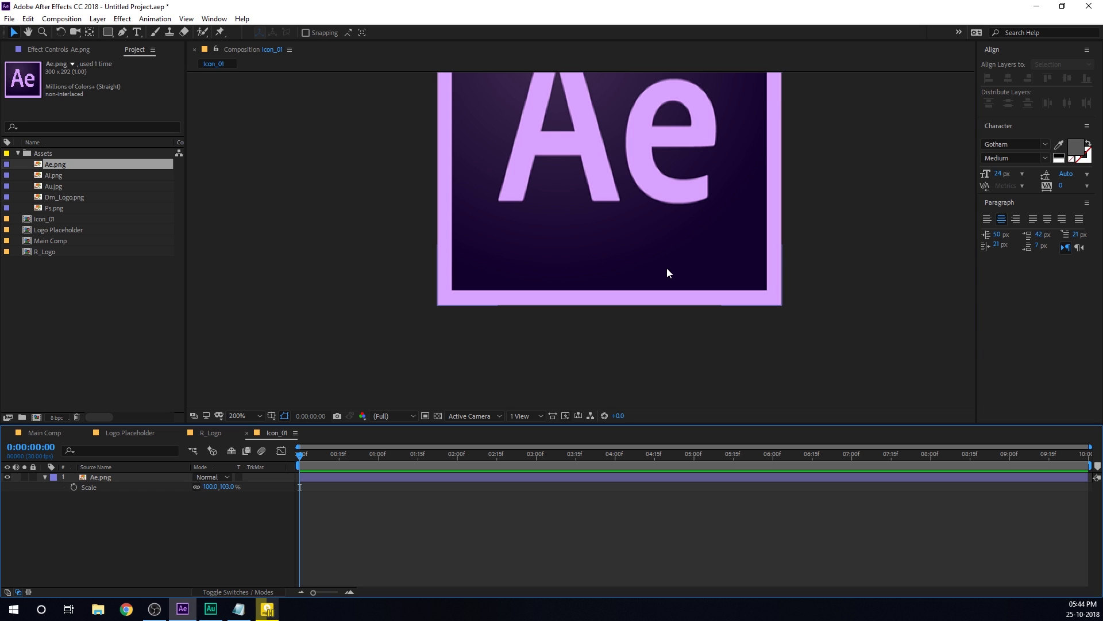
drag(643, 284, 670, 307)
- Set the Ae.png layer's scale to 20% at 0:00:01:00 and add a Scale keyframe there
scroll(331, 506, up, 3)
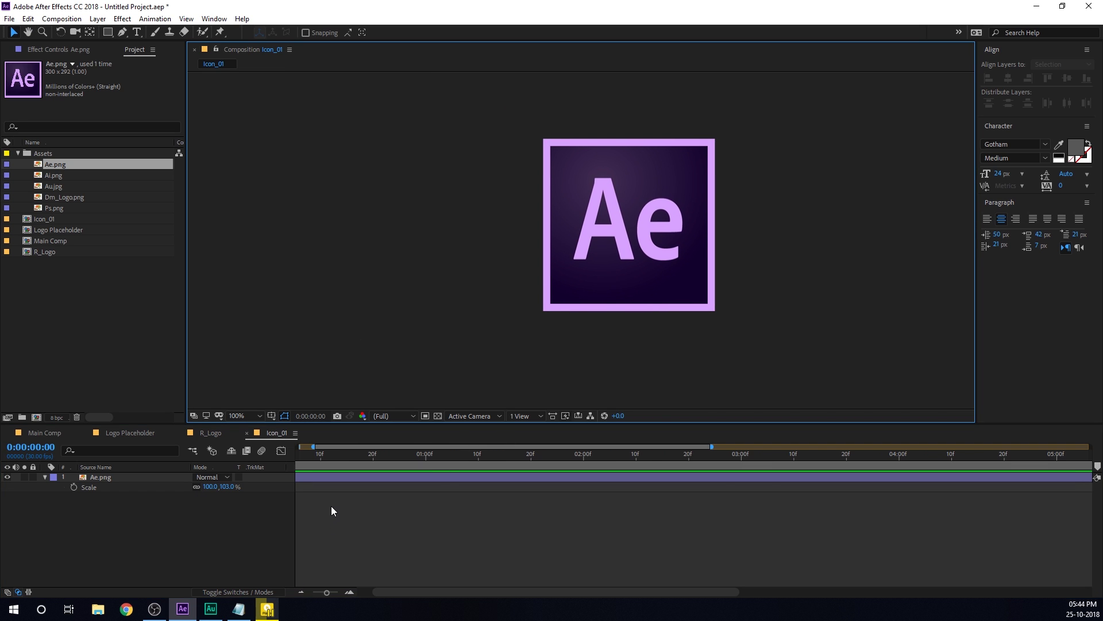
click(368, 594)
click(456, 454)
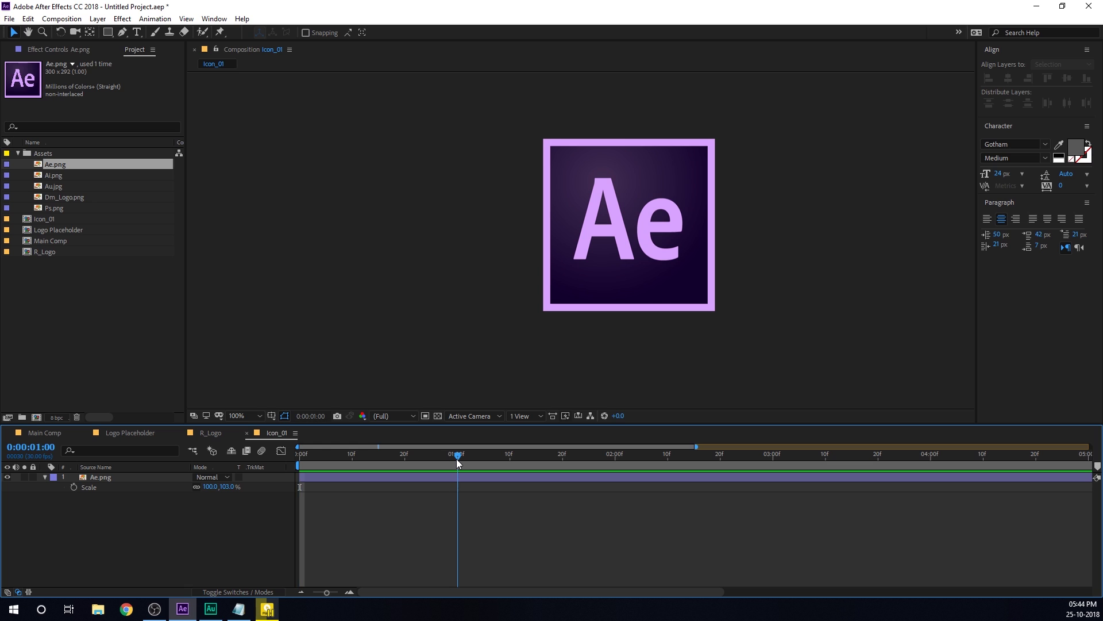
click(98, 476)
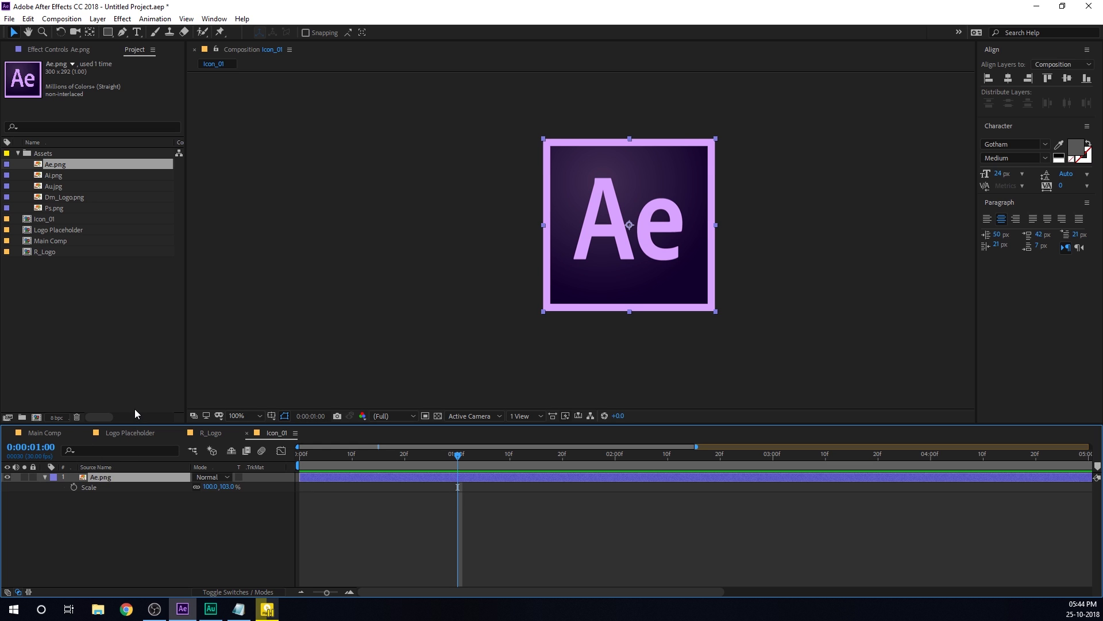
key(s)
key(s)
click(210, 486)
text(20)
click(212, 520)
click(73, 487)
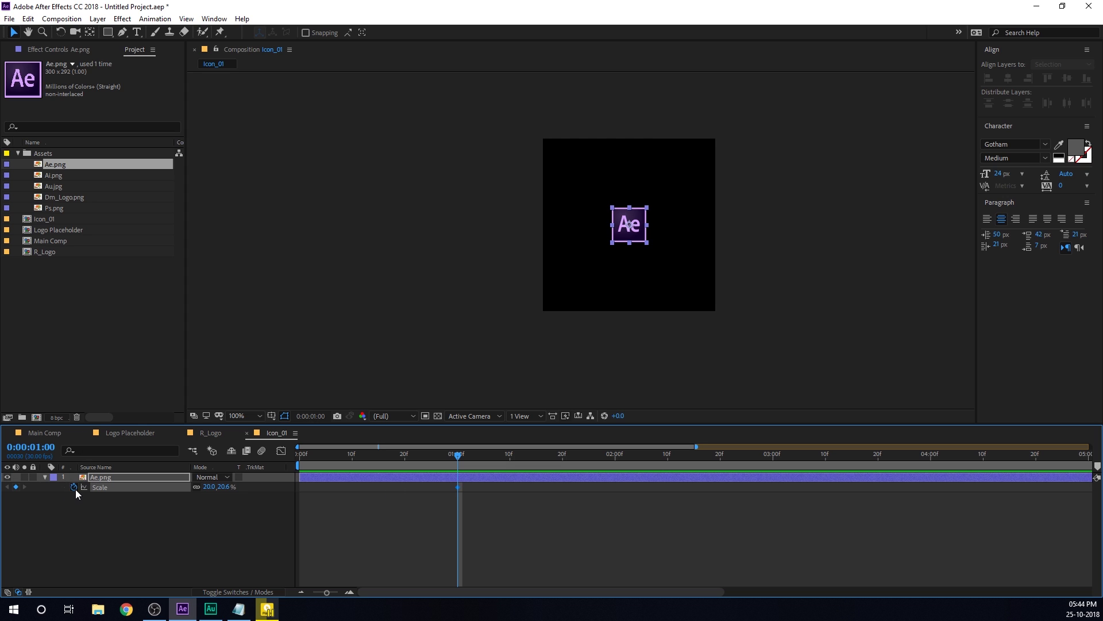
- Set the Ae.png layer's scale to 100% at 0:00:02:00 to add a second Scale keyframe
click(616, 461)
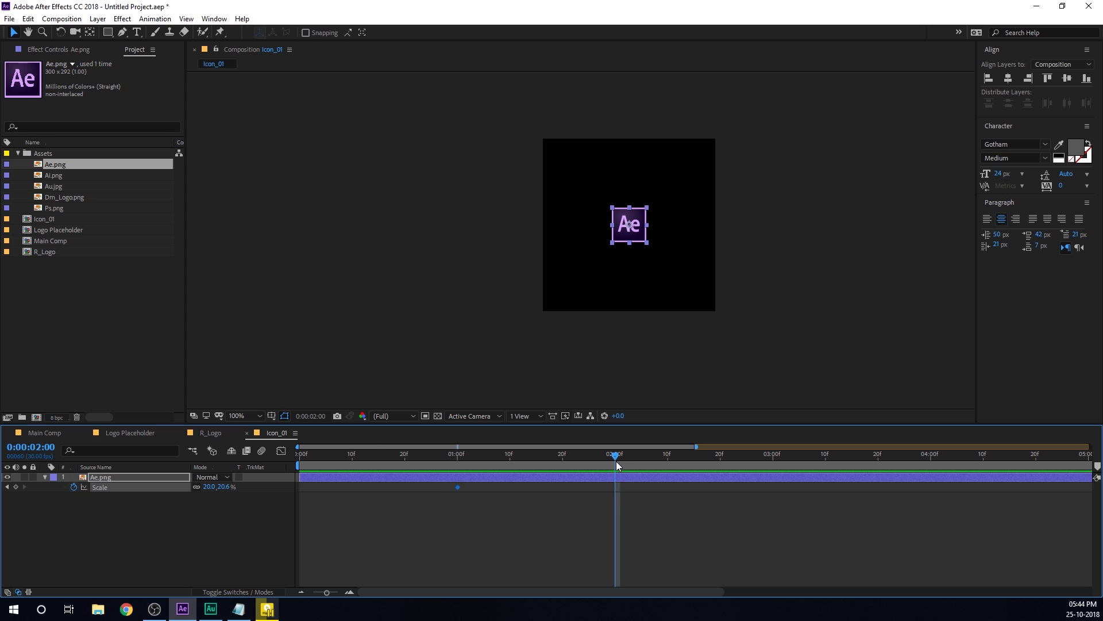
click(222, 486)
text(100)
click(226, 512)
click(214, 487)
text(100)
click(215, 502)
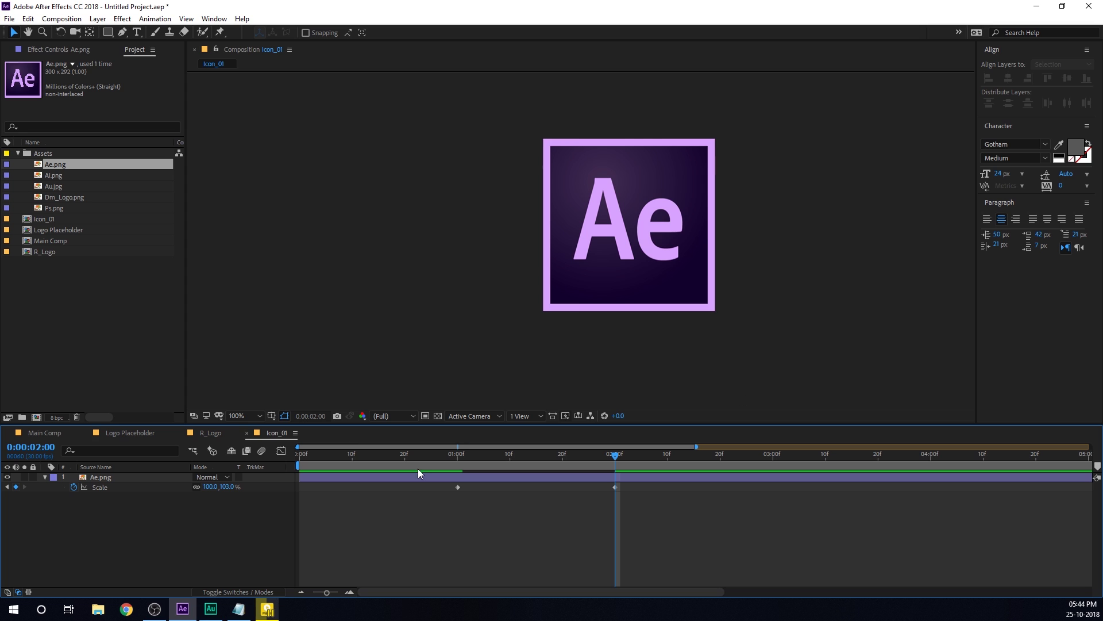
- Apply Easy Ease to both Ae.png Scale keyframes and show their speed curve in an enlarged Graph Editor
drag(448, 463, 625, 476)
drag(412, 517, 674, 480)
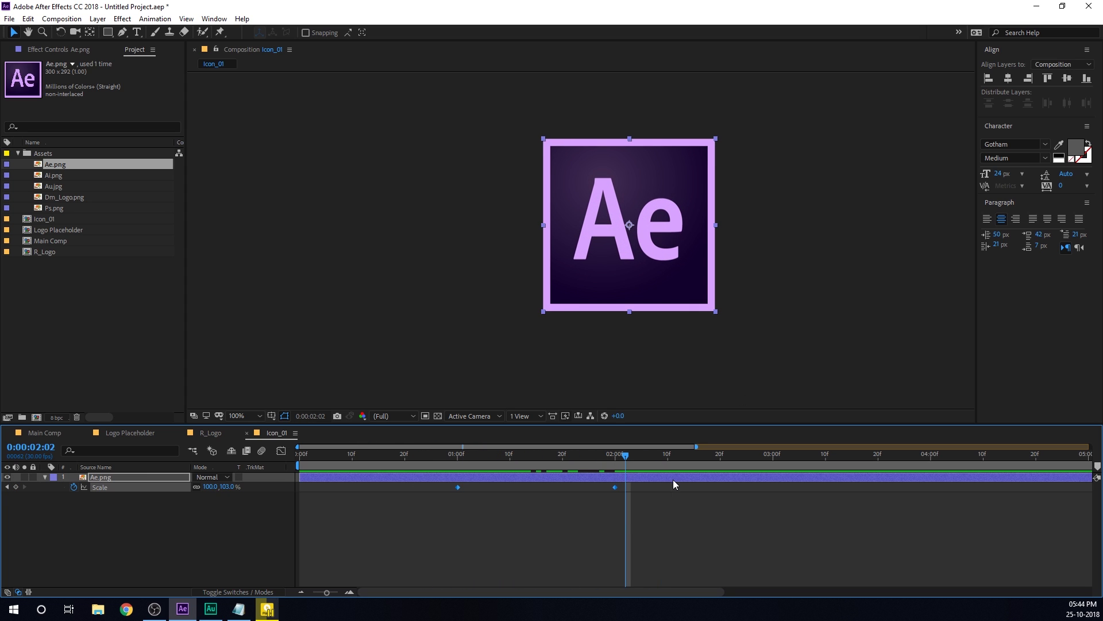
key(F9)
click(281, 451)
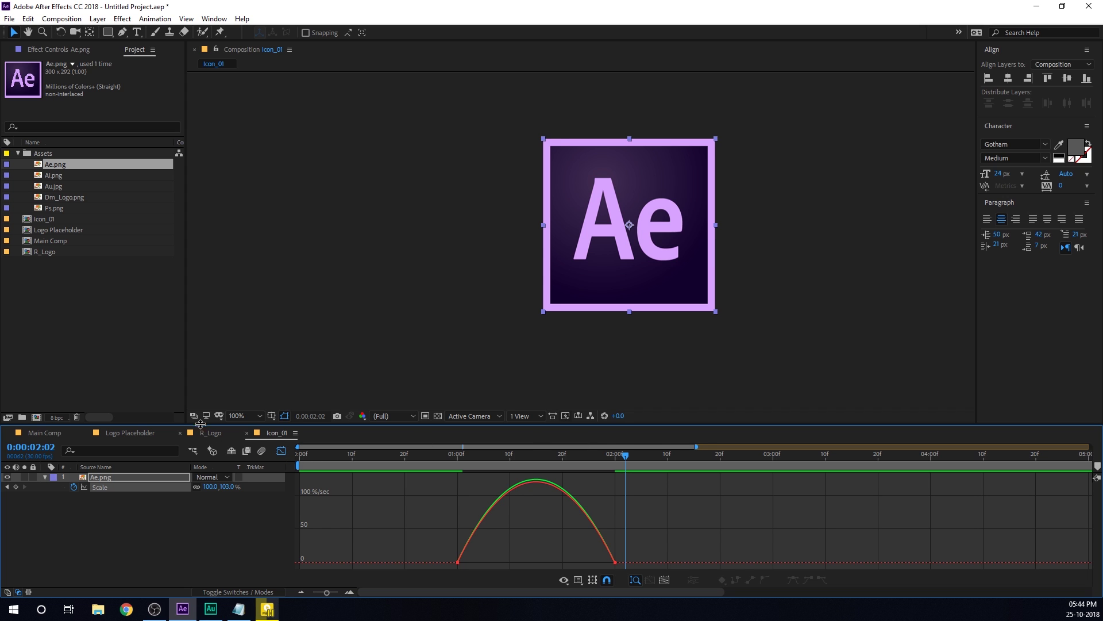
drag(201, 425, 222, 323)
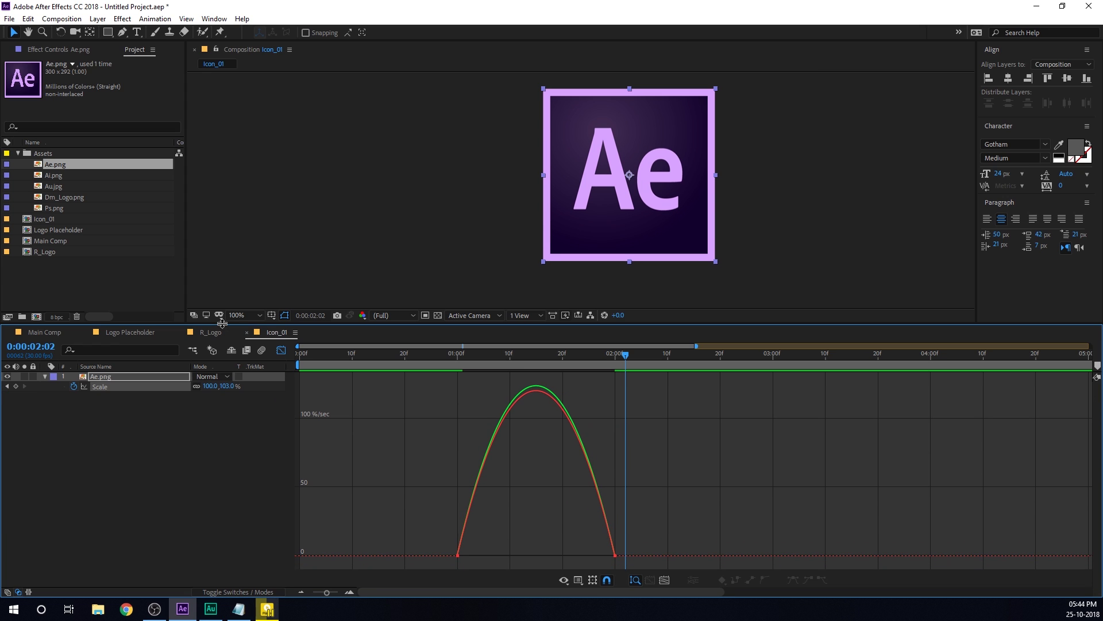
right_click(530, 449)
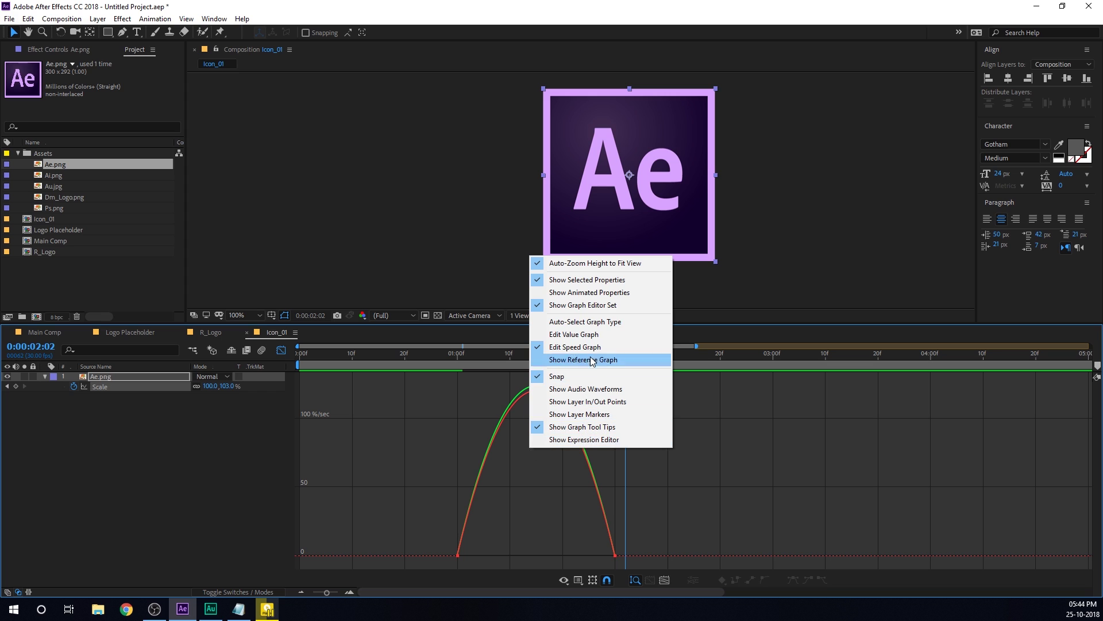
click(532, 483)
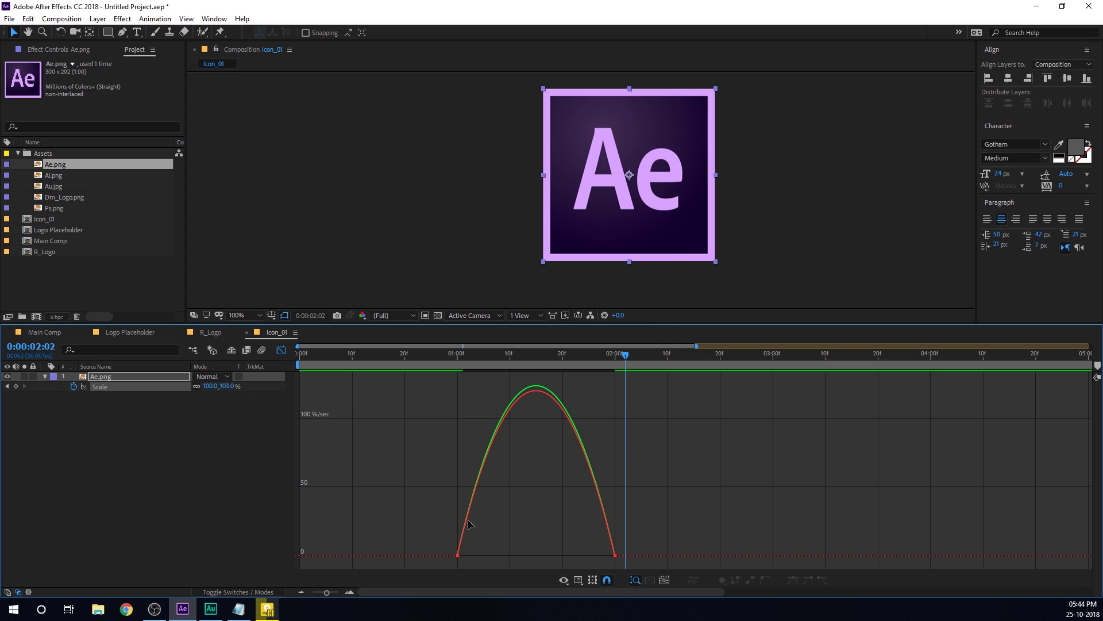
- Pull the influence handles of both Scale keyframes towards each other to shape a narrow speed peak around 0:00:01:15
drag(625, 354, 539, 362)
drag(482, 538, 562, 555)
scroll(482, 559, up, 3)
drag(779, 528, 570, 556)
click(512, 556)
key(minus)
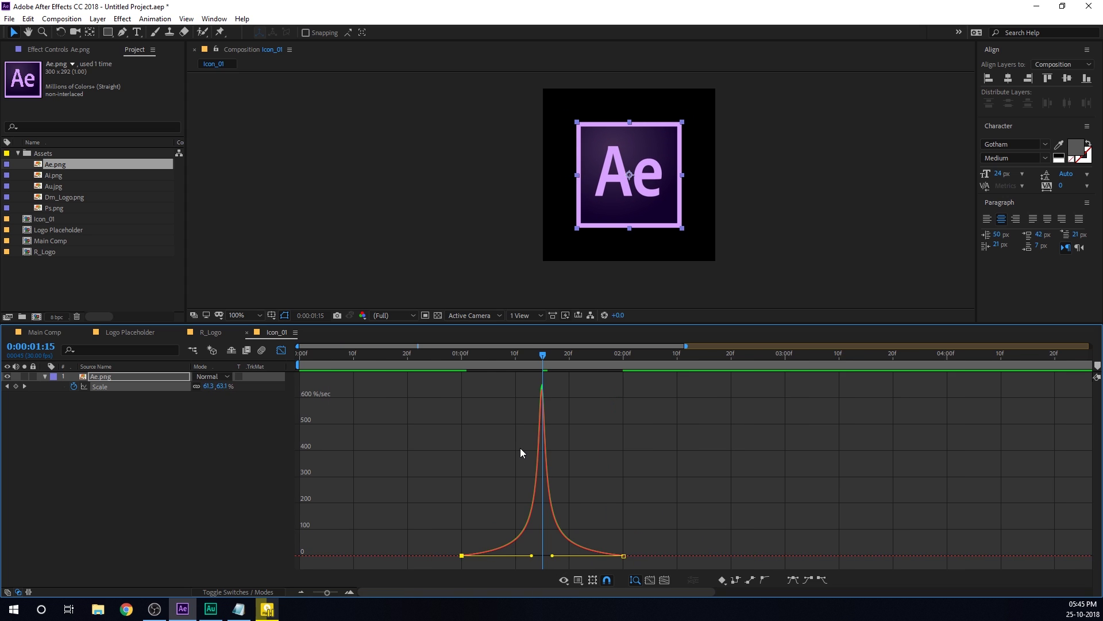
- Preview the eased scale animation from 0:00:01:00, then return from the Graph Editor to the layer bars
click(460, 354)
key(space)
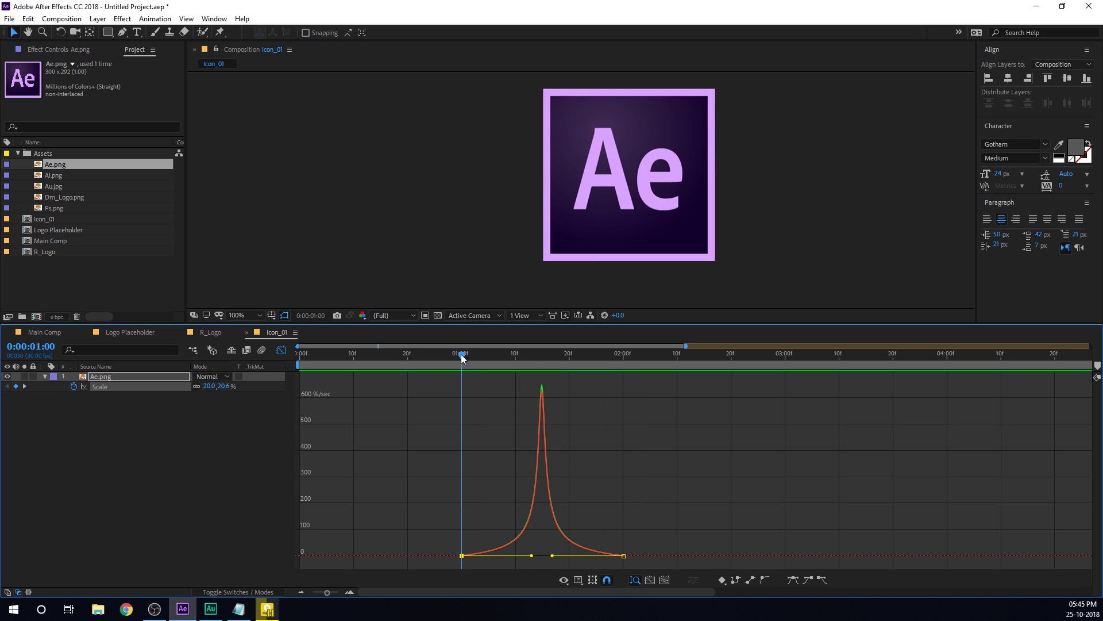
key(space)
key(space)
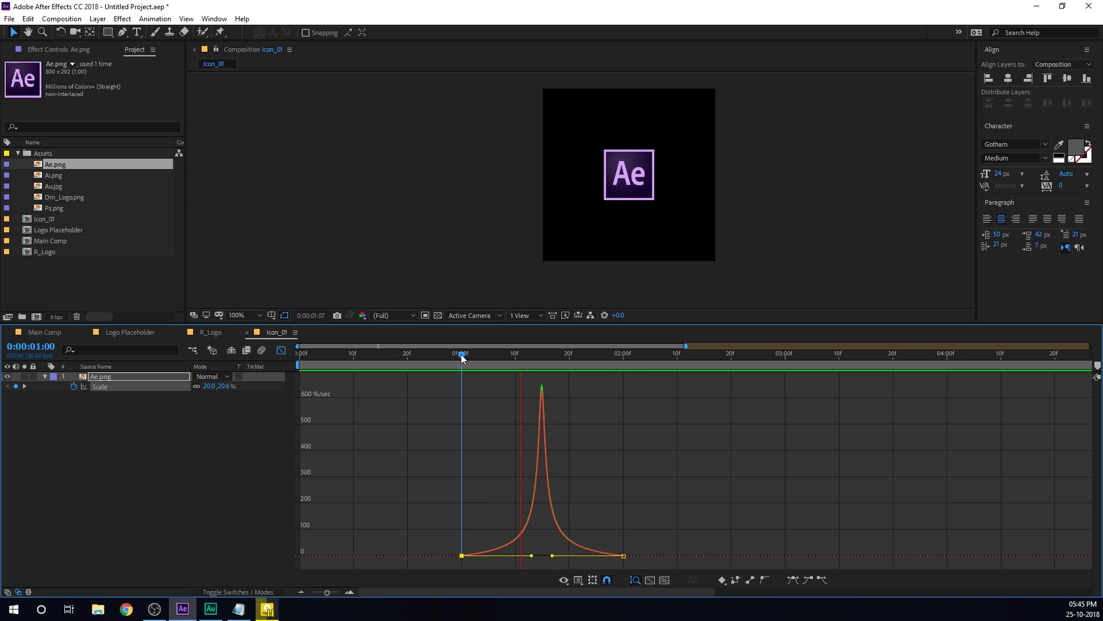
key(space)
click(282, 353)
click(406, 453)
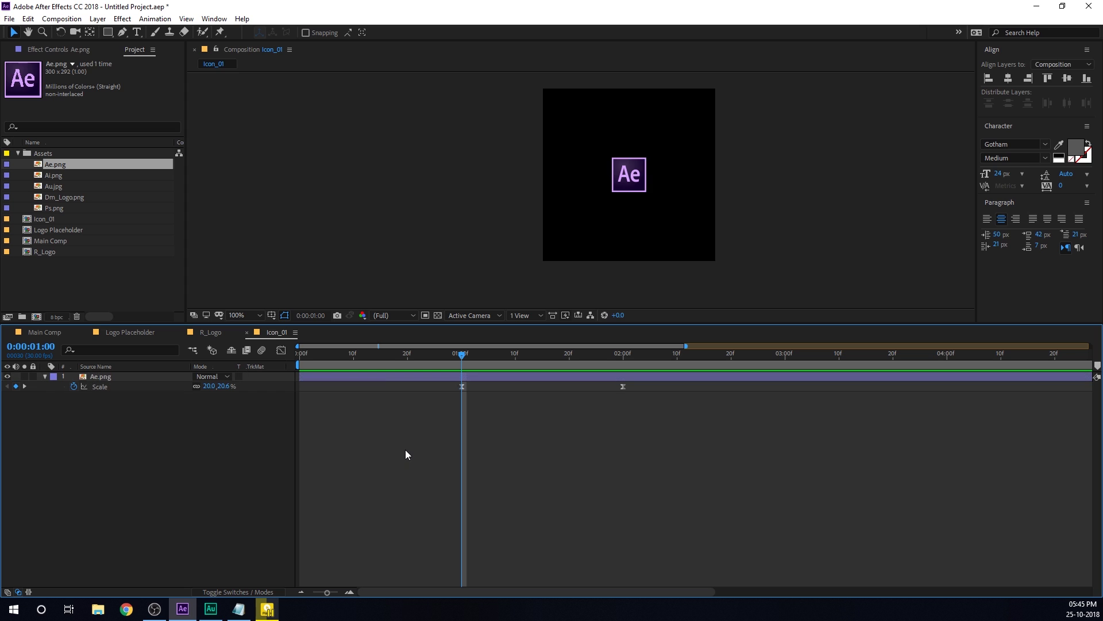
- Collapse the Assets folder, create a project folder named "Icons" and move Icon_01 into it
click(49, 275)
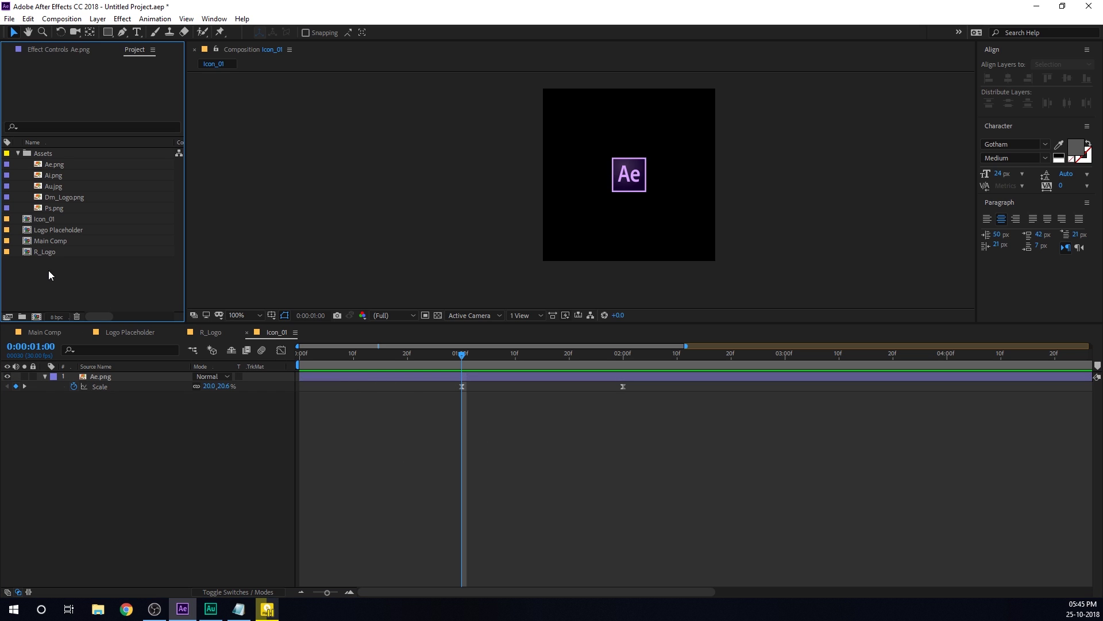
click(18, 153)
click(46, 165)
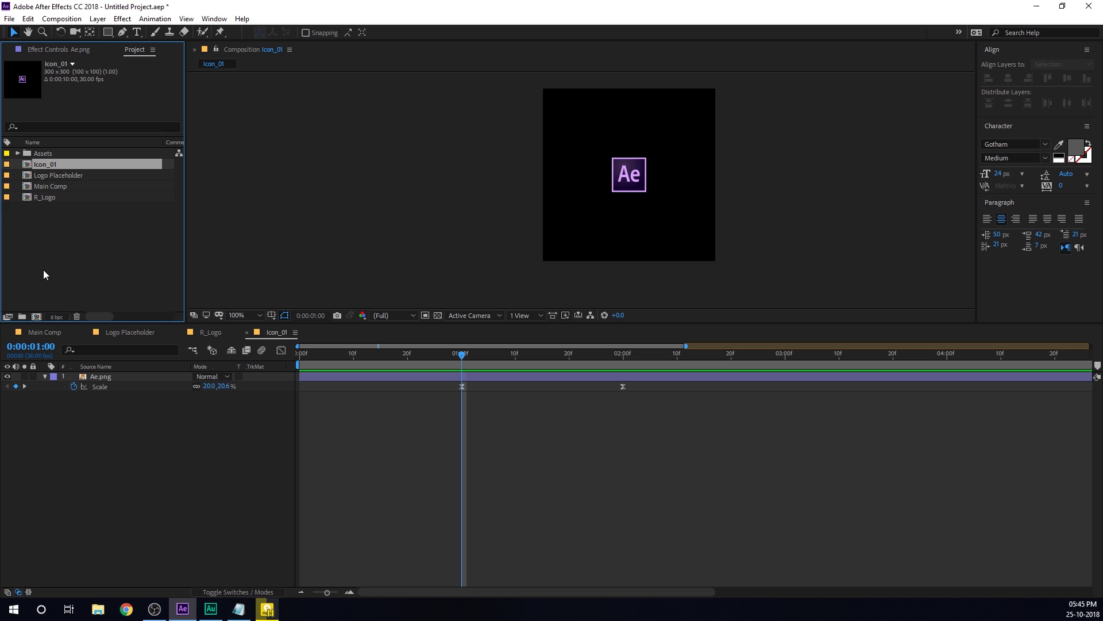
click(22, 317)
text(Icons)
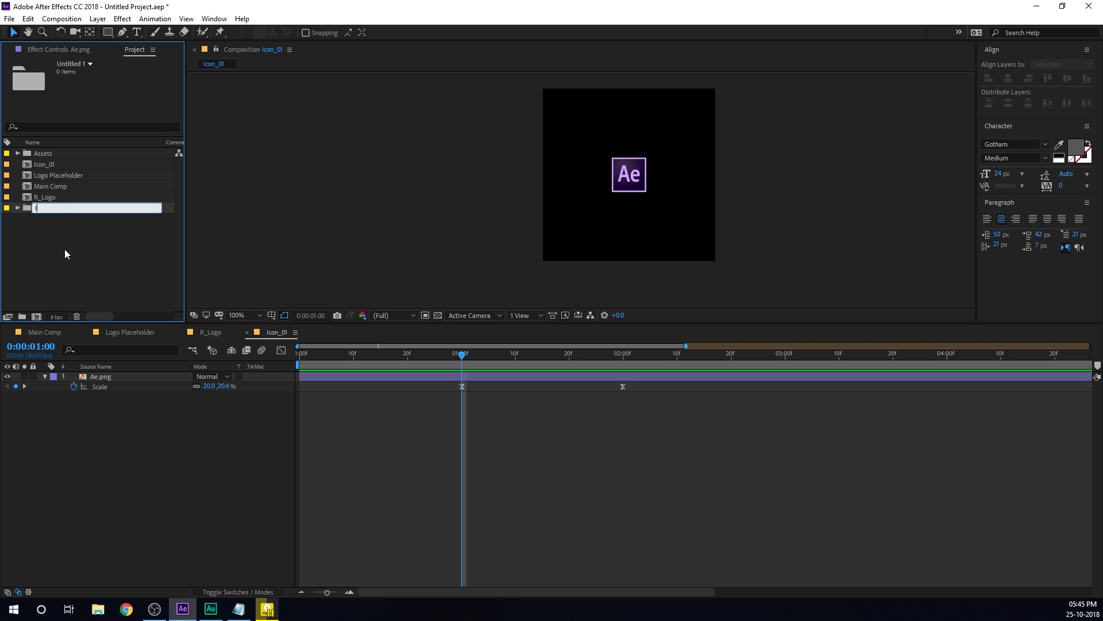
key(Return)
drag(53, 166, 43, 174)
click(54, 178)
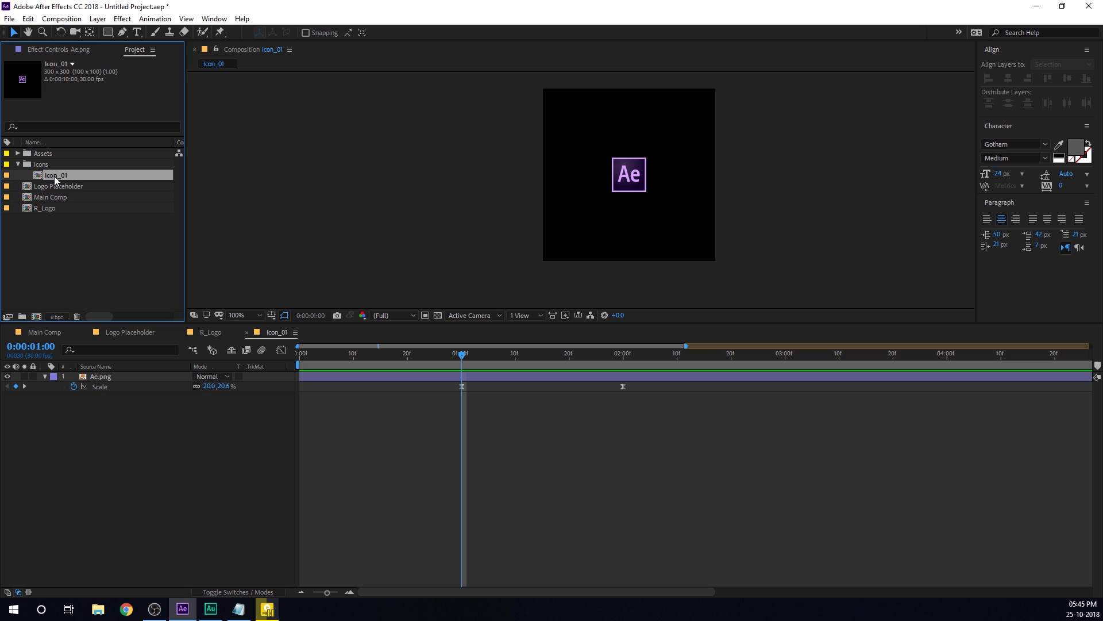
- Duplicate the Icon_01 composition three times inside the Icons folder
key(ctrl+d)
key(ctrl+d)
key(ctrl+d)
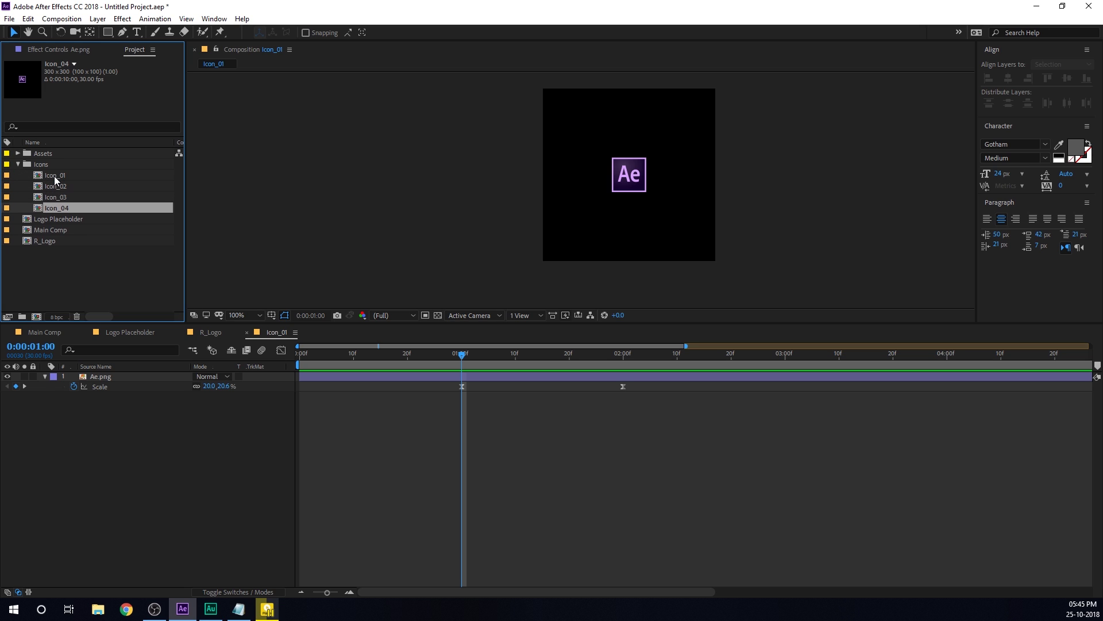
click(65, 283)
- Open all four icon compositions from the Icons folder in the timeline together
click(54, 182)
click(56, 176)
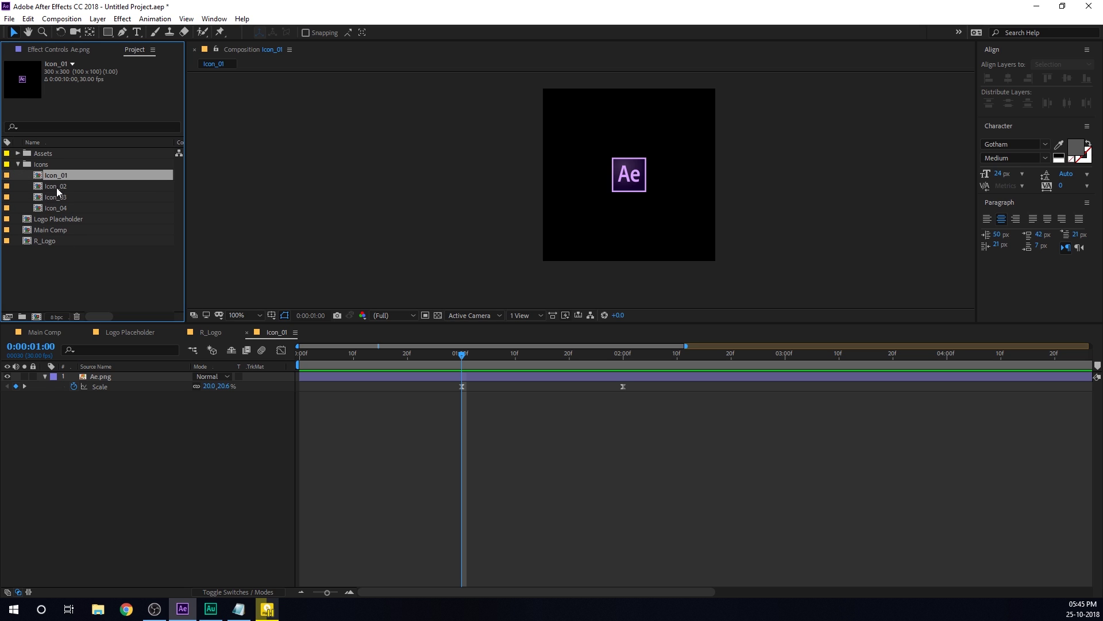
shift+click(56, 208)
double_click(56, 207)
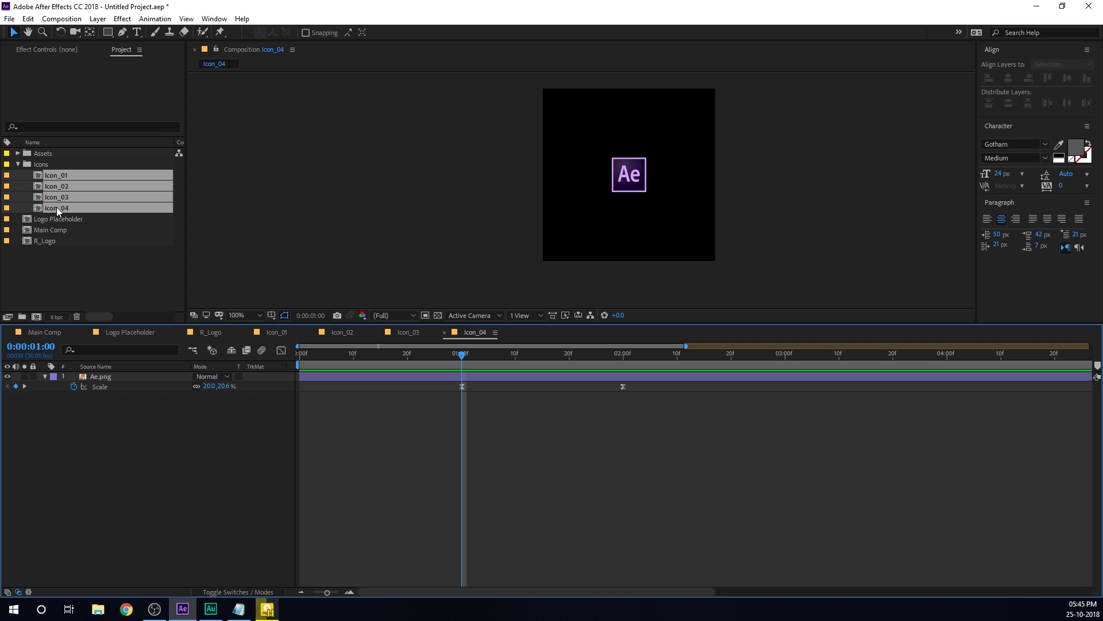
- Replace the Ae.png layer in Icon_02 with Ai.png from the Assets folder, keeping its scale animation, and scrub to check it
click(333, 335)
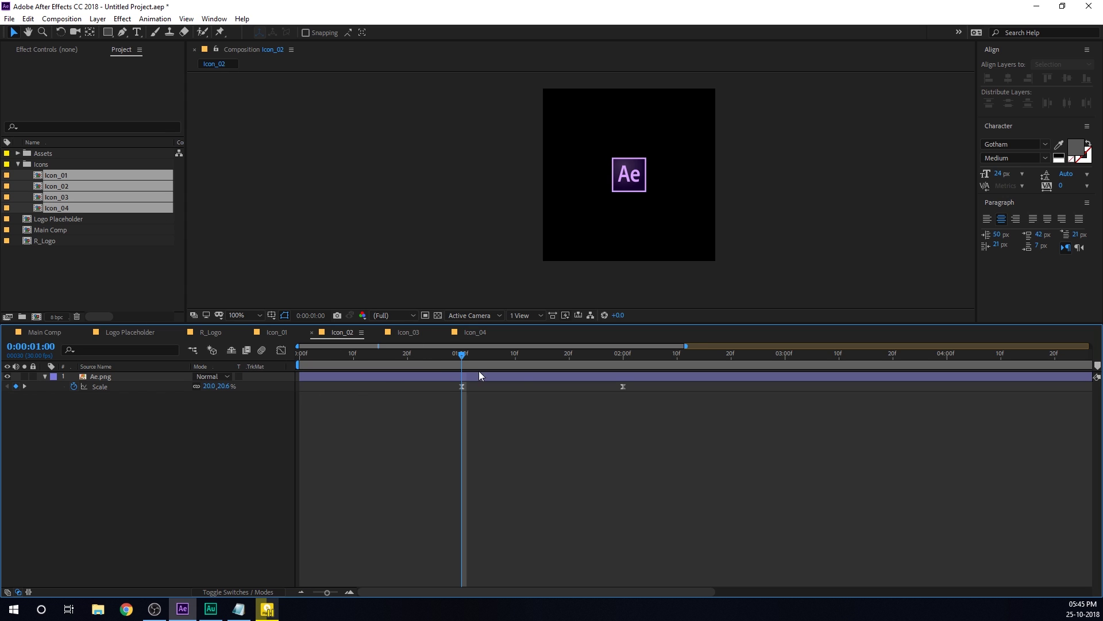
drag(384, 361, 451, 361)
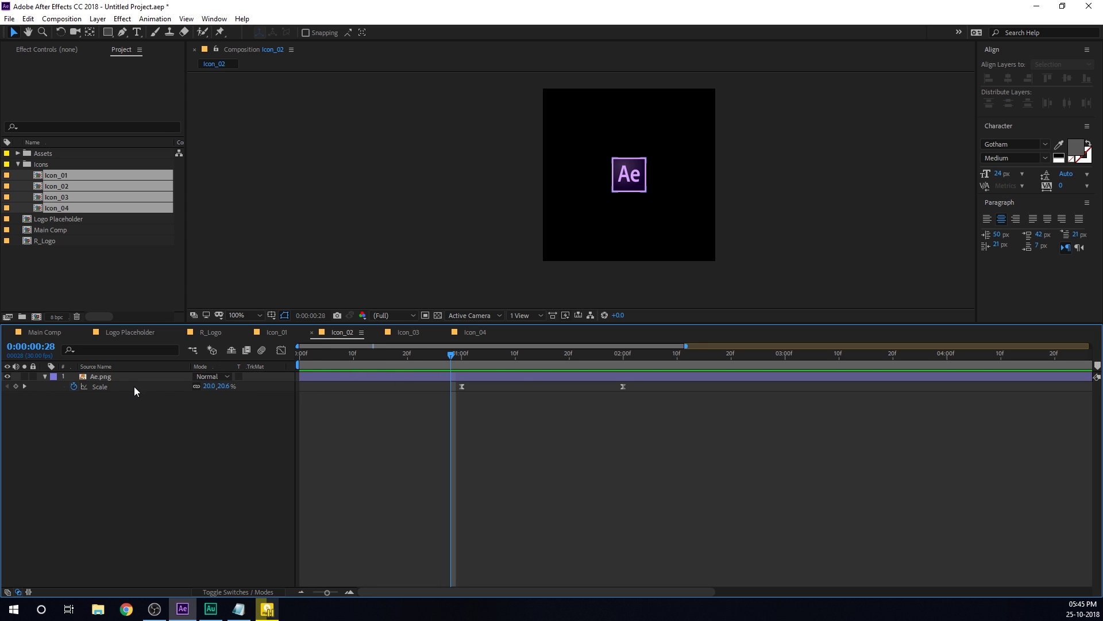
click(100, 378)
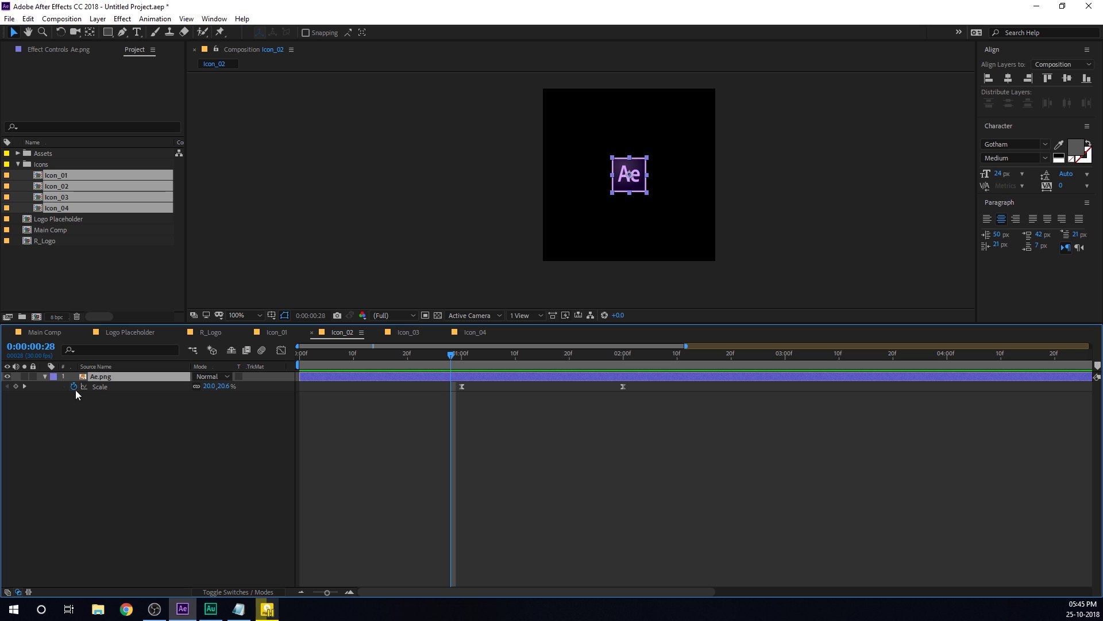
click(18, 153)
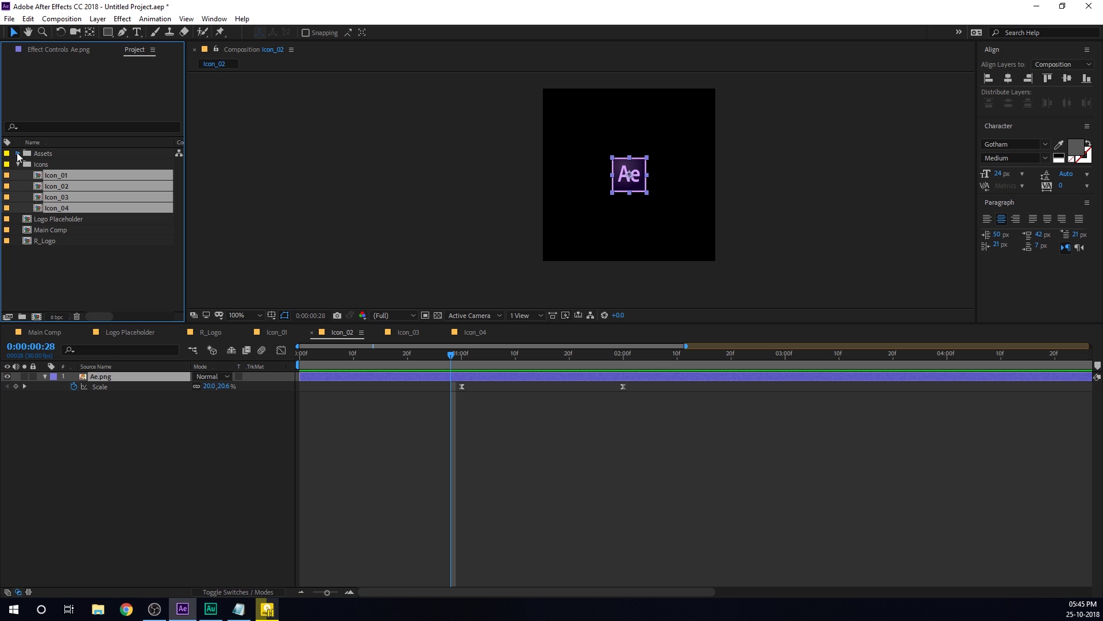
click(58, 175)
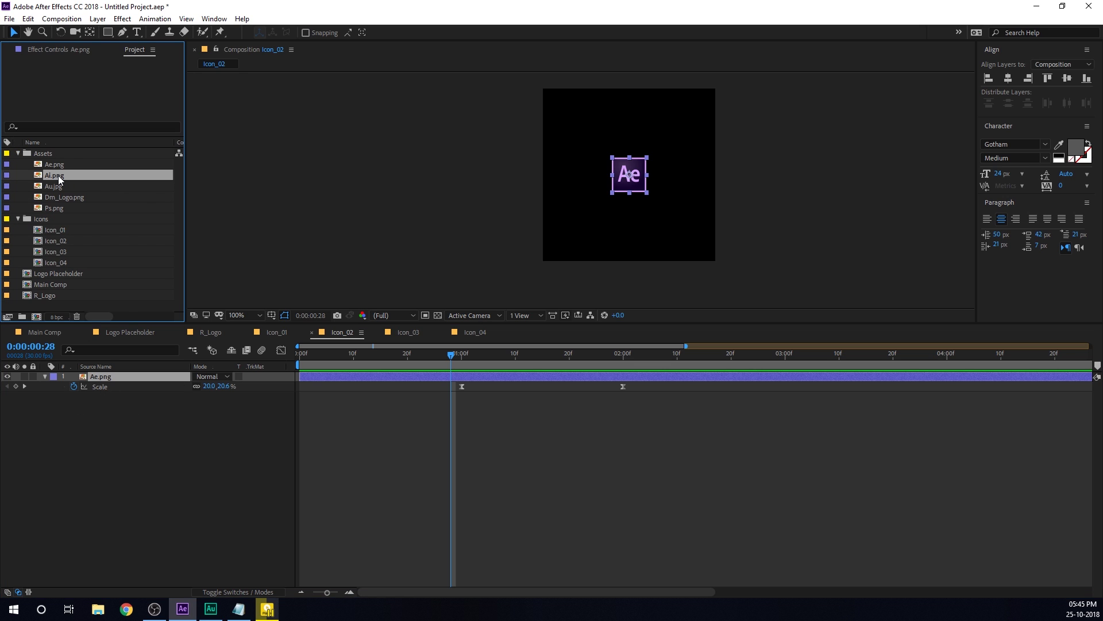
drag(58, 175, 106, 376)
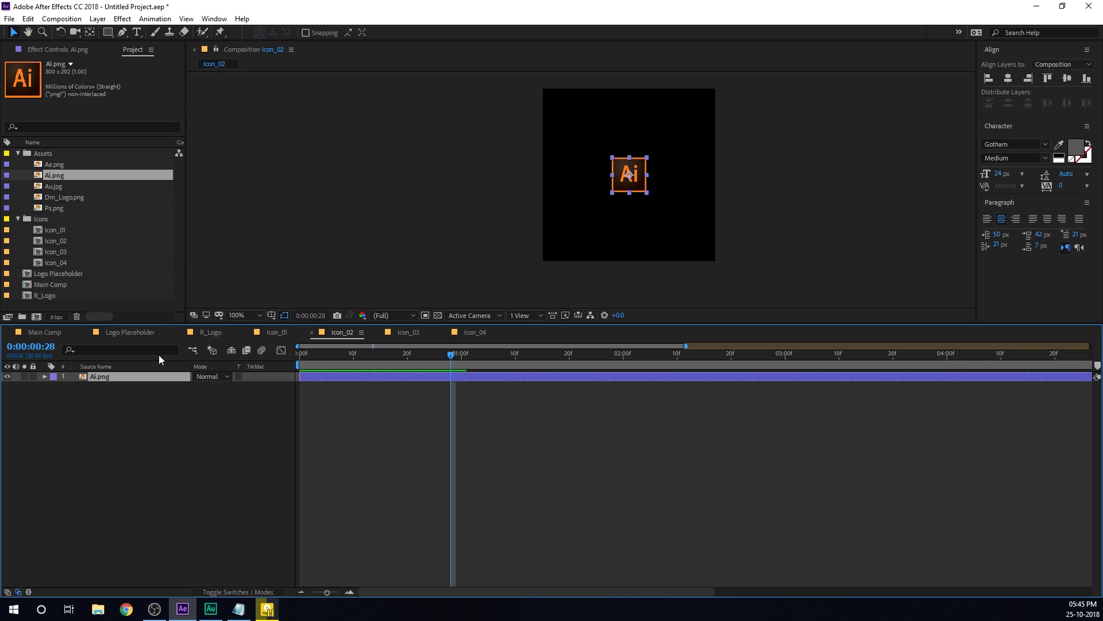
drag(343, 361, 526, 362)
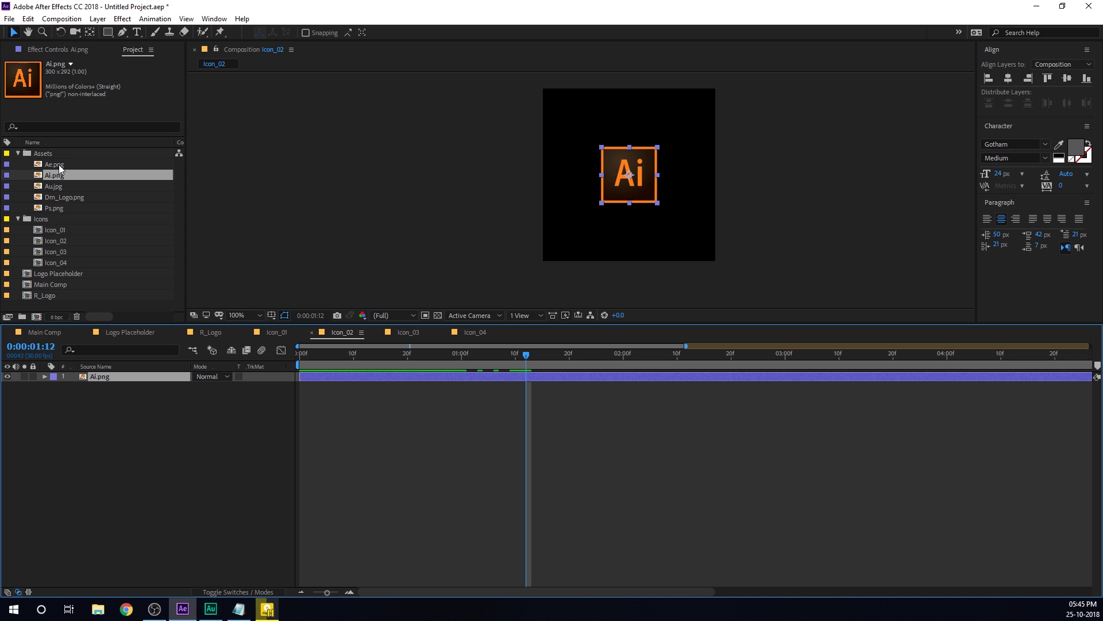
- Replace the Ae.png layer in Icon_03 with Au.jpg from the Assets folder, keeping its scale animation
click(410, 334)
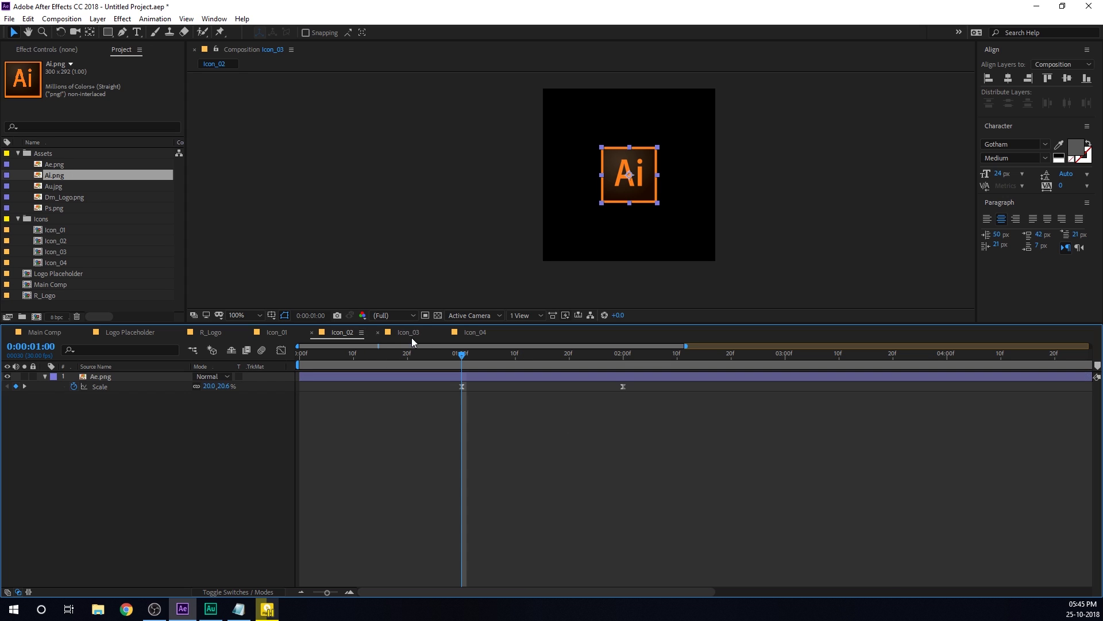
click(130, 377)
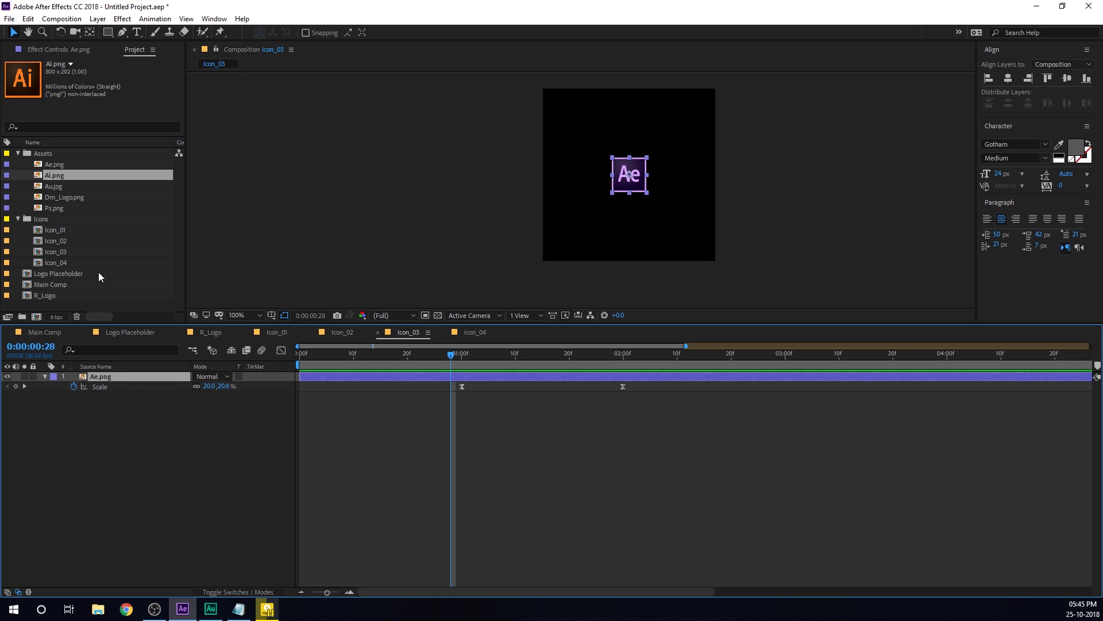
click(57, 186)
drag(56, 188, 109, 379)
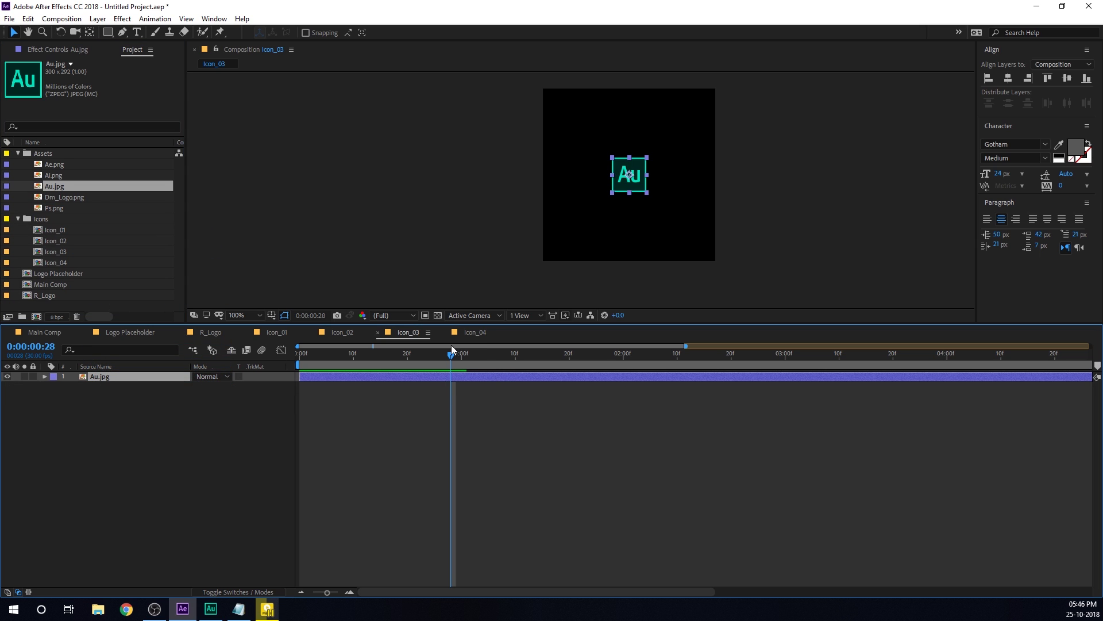
- Replace the Ae.png layer in Icon_04 with Ps.png, keeping its scale animation, and deselect the layer
click(475, 332)
click(109, 378)
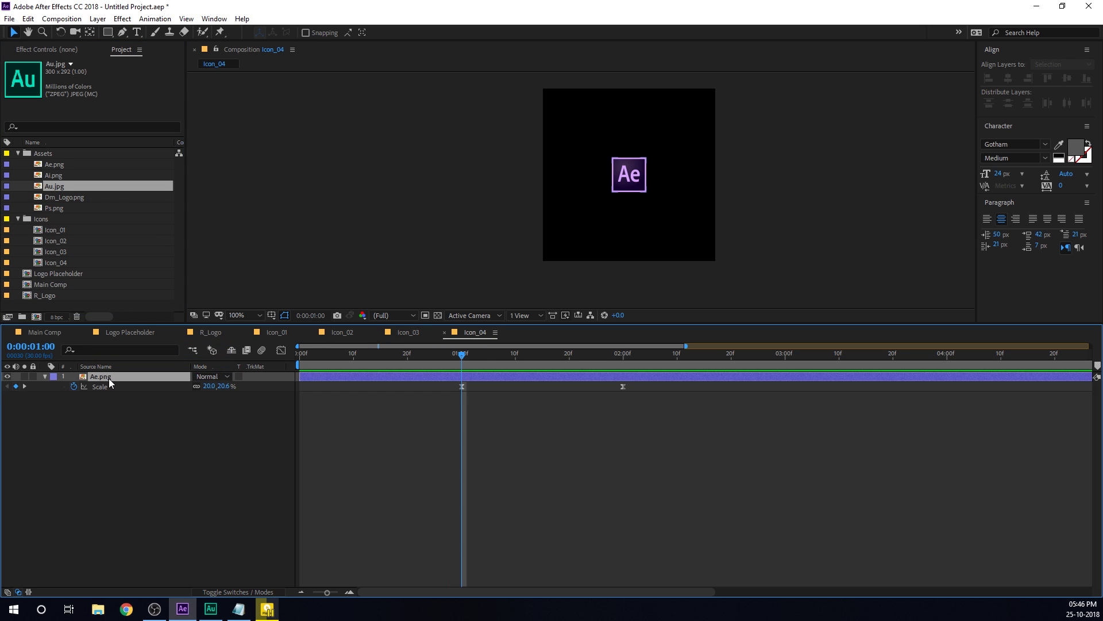
click(53, 209)
drag(52, 209, 102, 378)
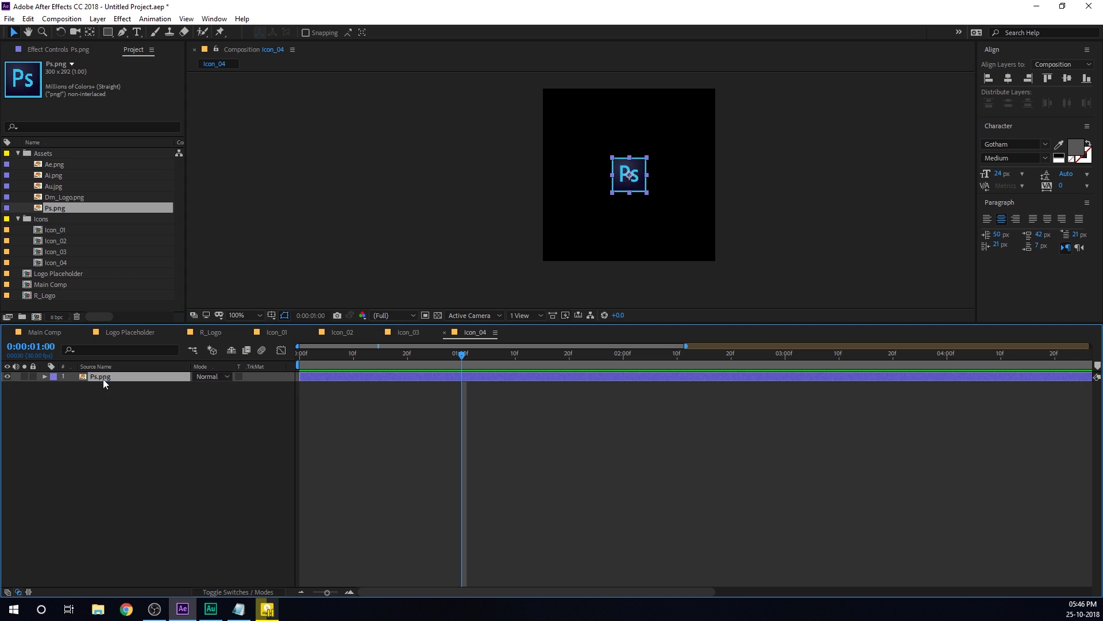
click(219, 426)
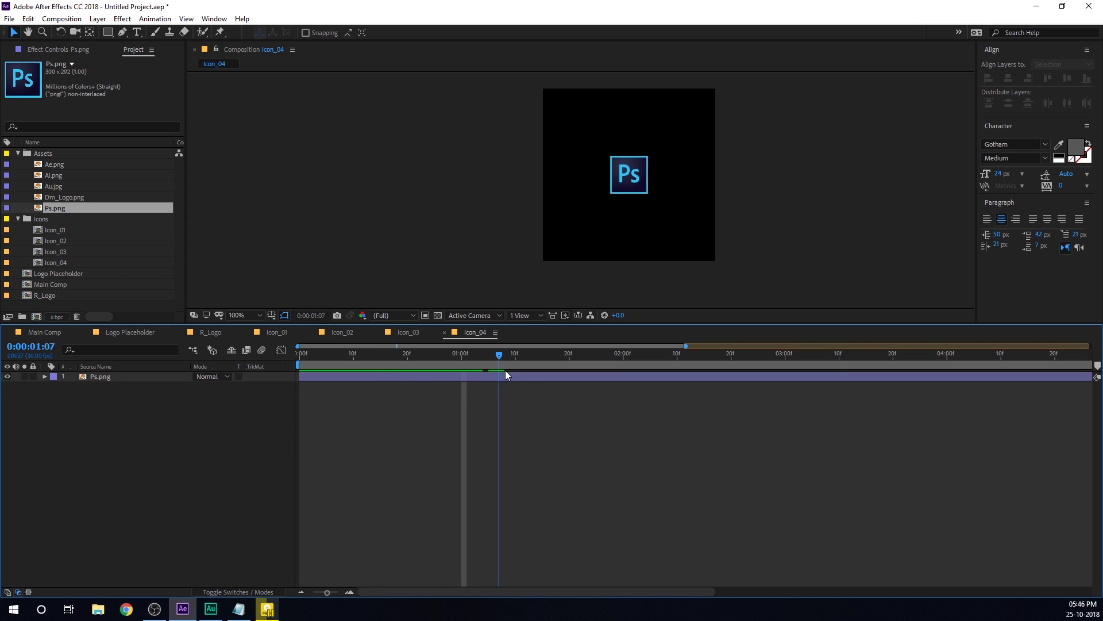
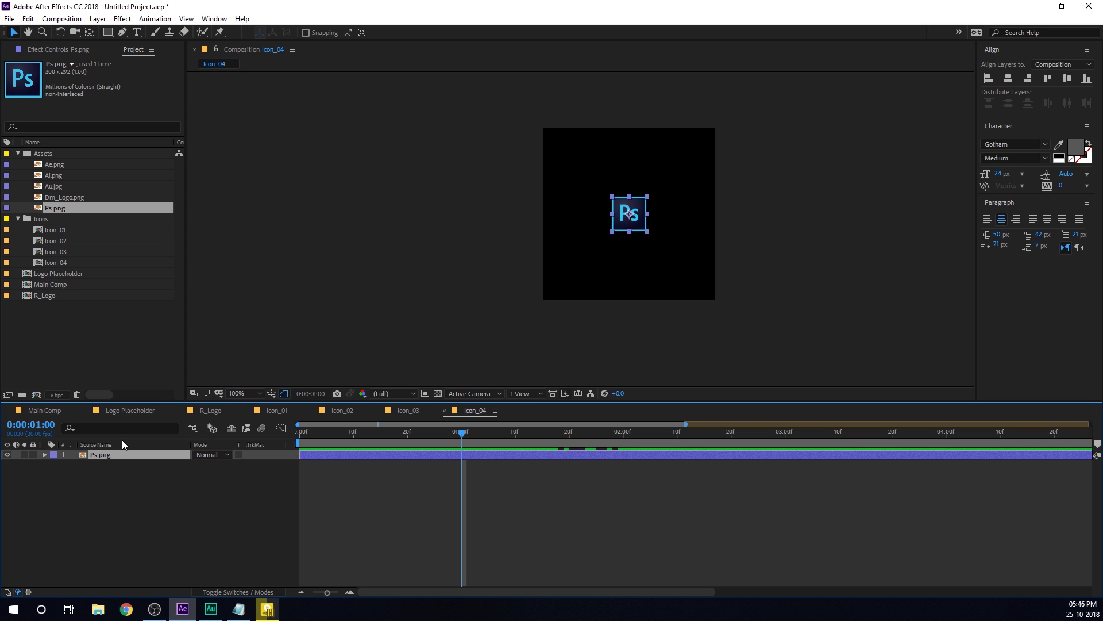
- Apply the Fill effect to the Ps.png layer in Icon_04 and set the effect's opacity to 0%
key(ctrl+space)
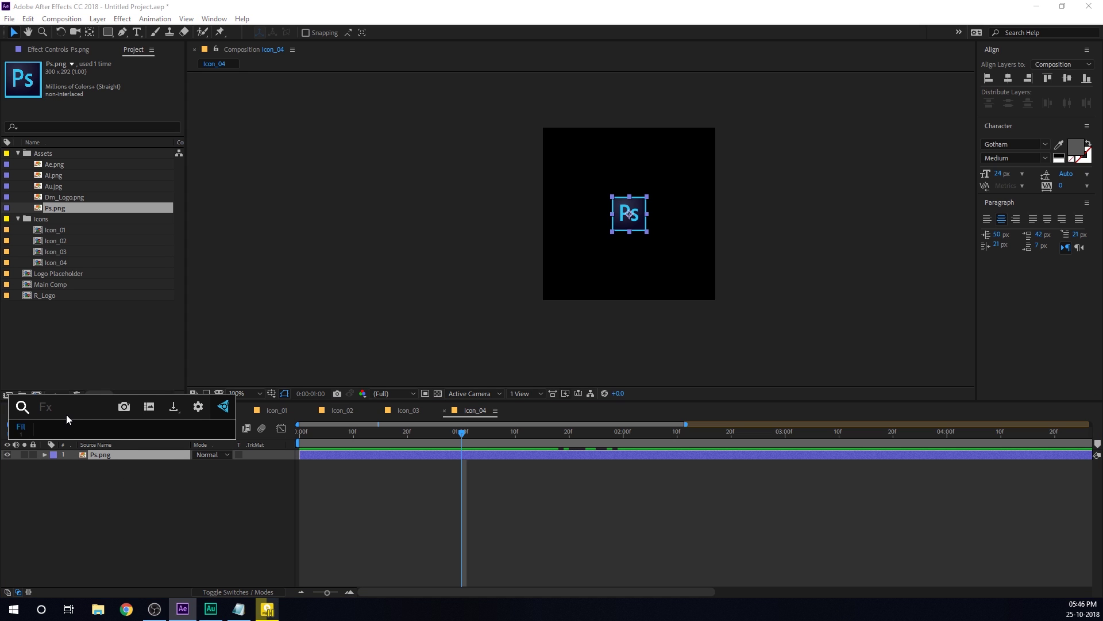
click(26, 428)
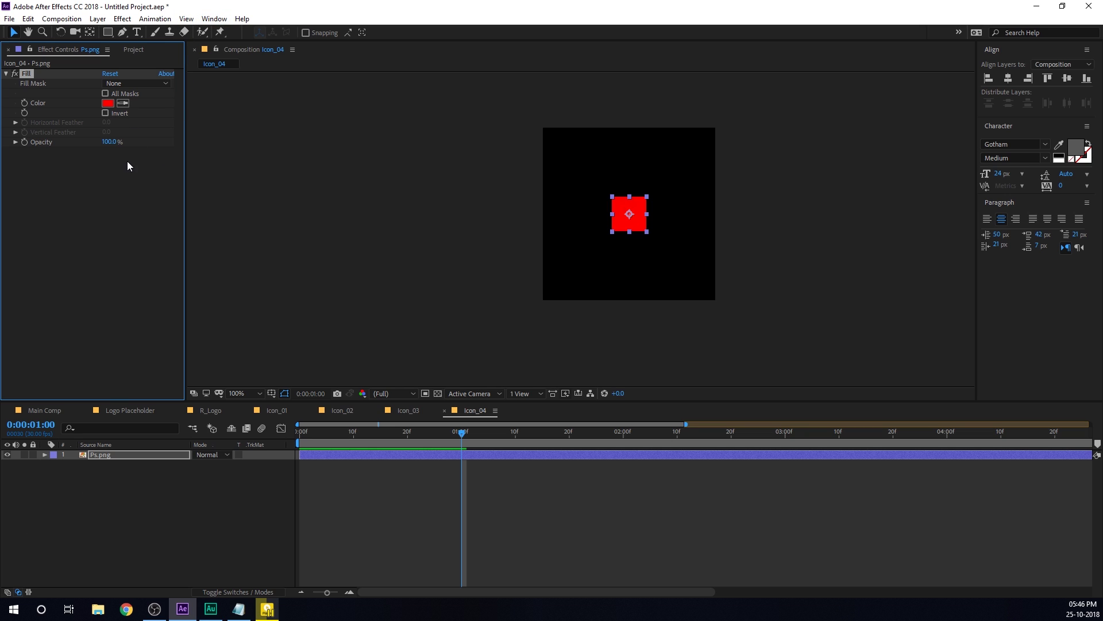
drag(112, 143, 30, 158)
key(period)
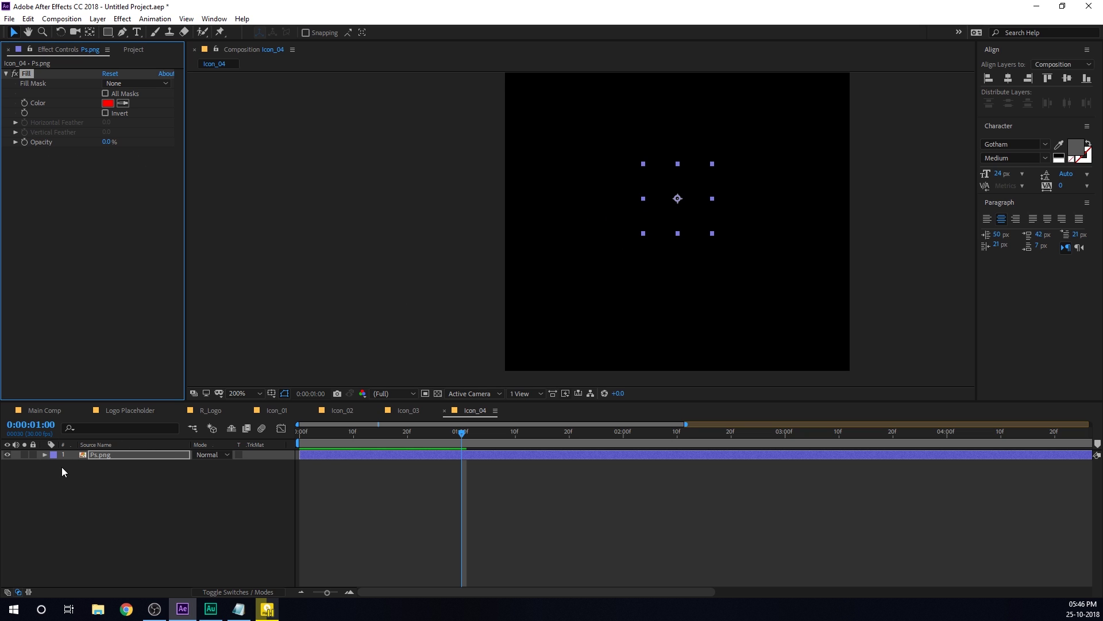
- Restore the Fill effect's opacity to 100% on the Ps.png layer and add a mask reference under its Compositing Options
drag(106, 142, 216, 139)
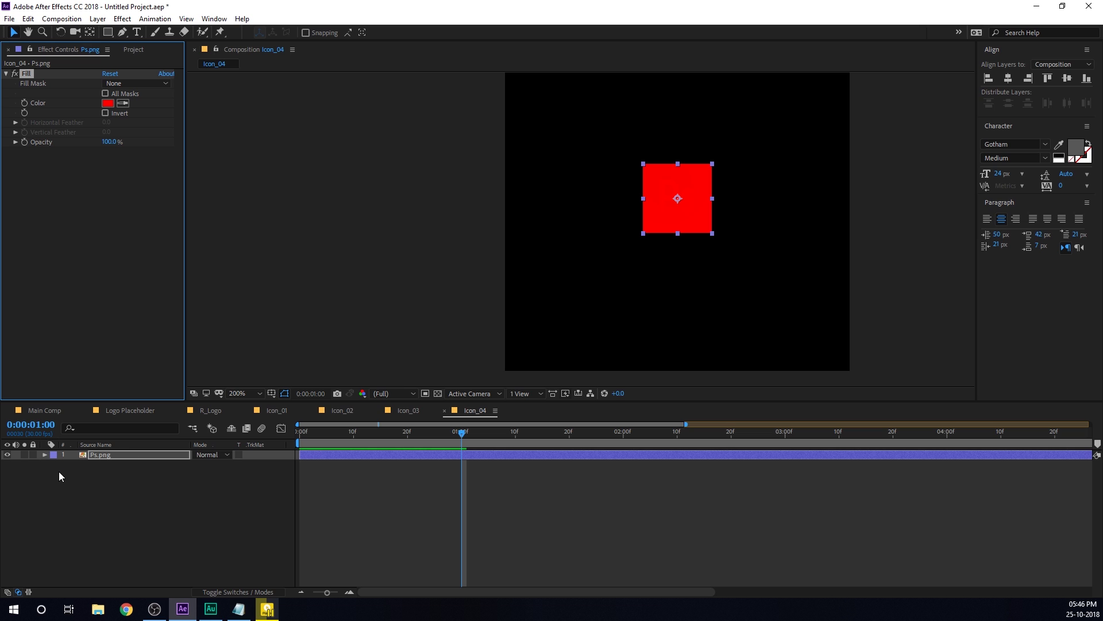
click(45, 455)
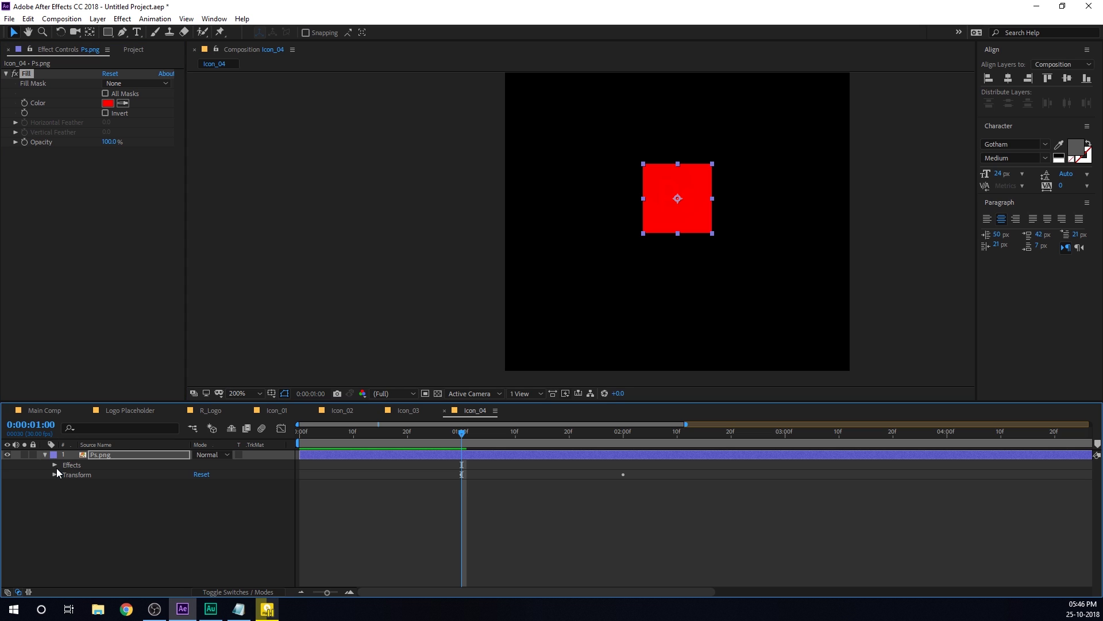
click(54, 464)
click(64, 475)
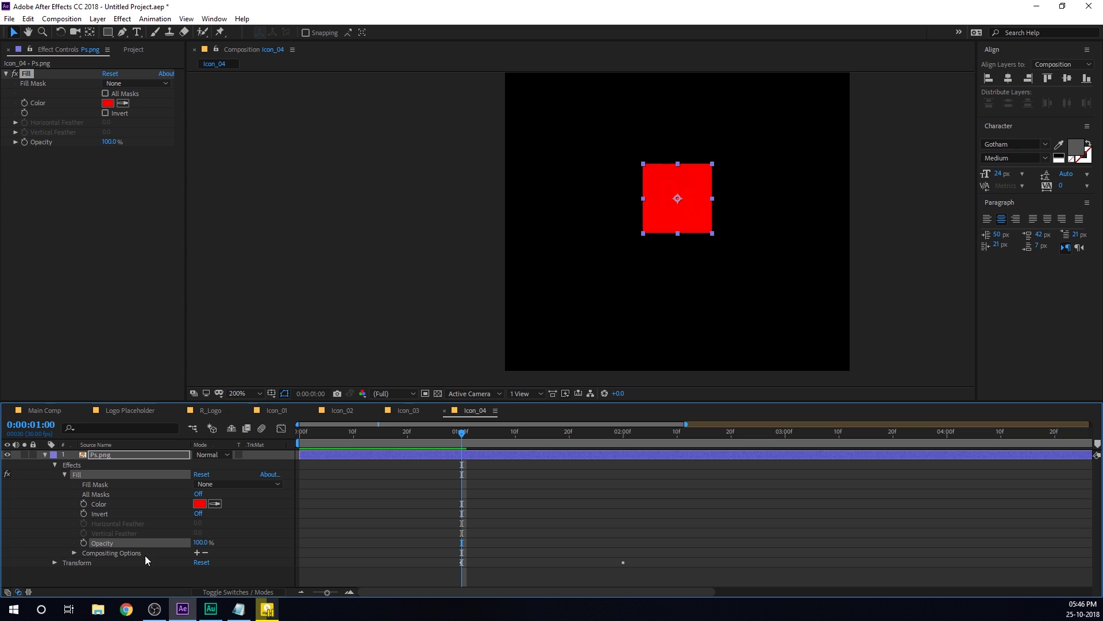
click(196, 552)
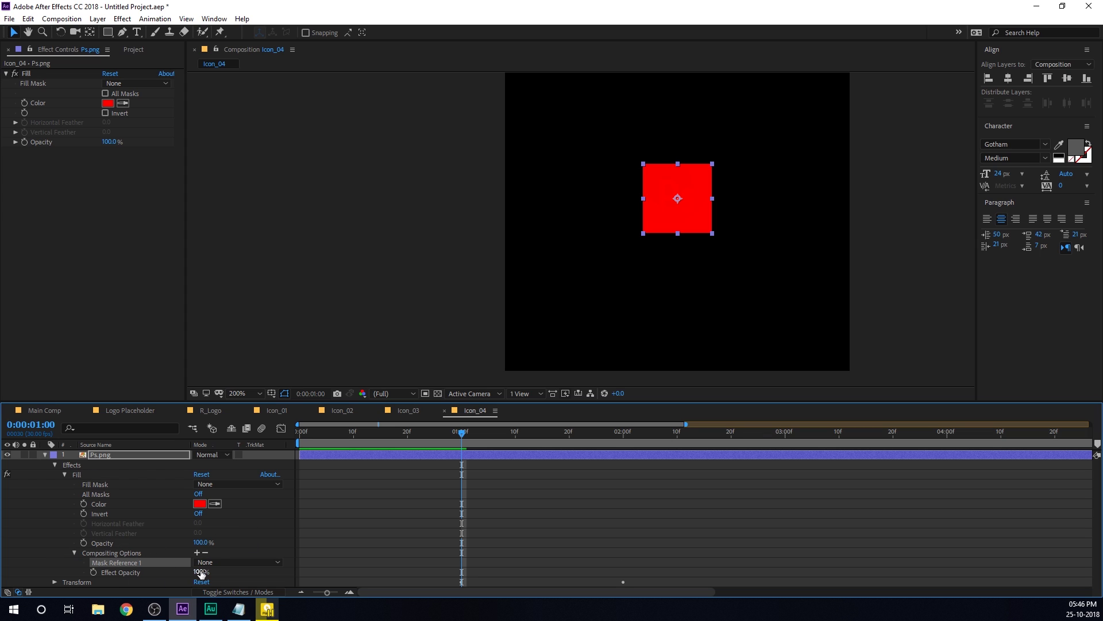
- Set the Fill's Effect Opacity to 0% and sample the Ps icon's light-blue border as the fill colour
click(223, 574)
drag(200, 571, 141, 579)
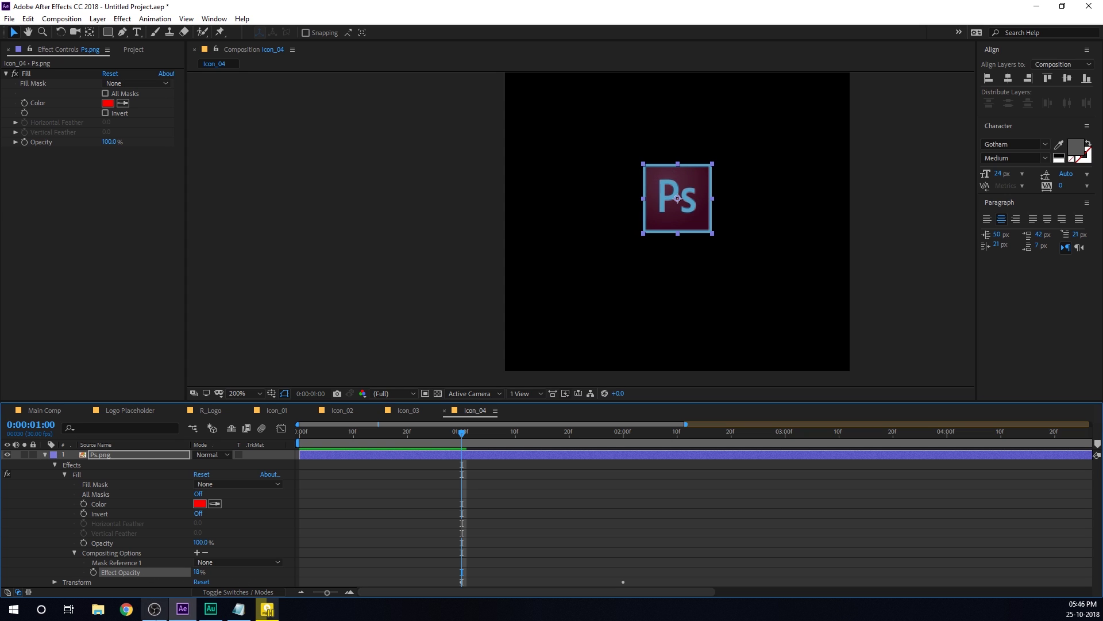
click(197, 571)
text(0)
key(Return)
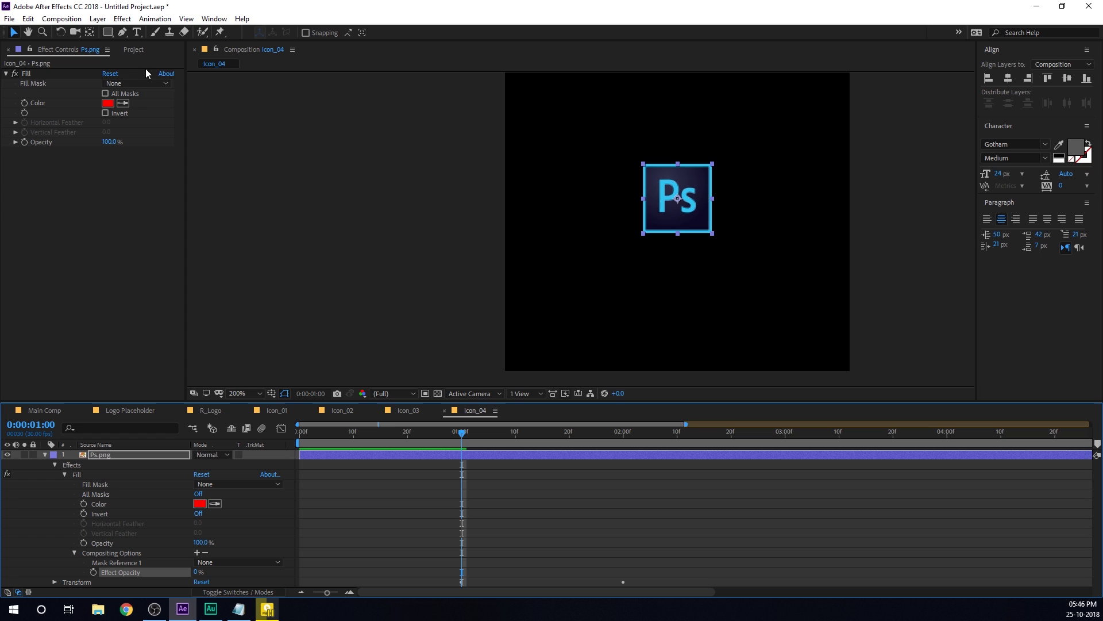
click(122, 103)
click(699, 163)
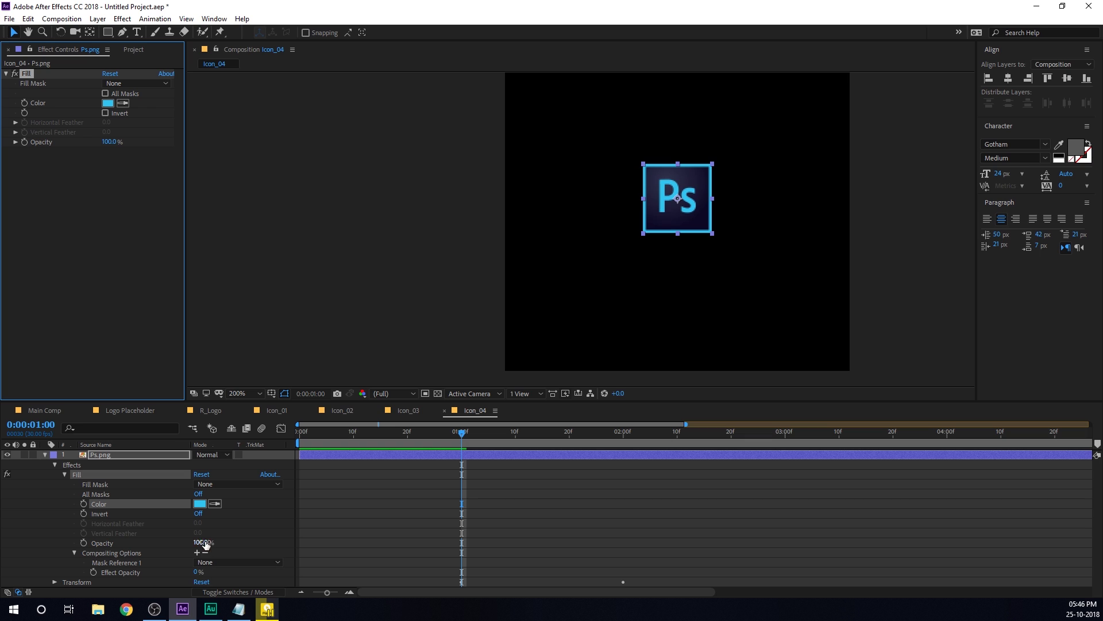
- Keyframe the Fill's Effect Opacity at 0% at 0:00:01:00 and at 100% at 0:00:00:00
click(93, 572)
drag(459, 430, 296, 437)
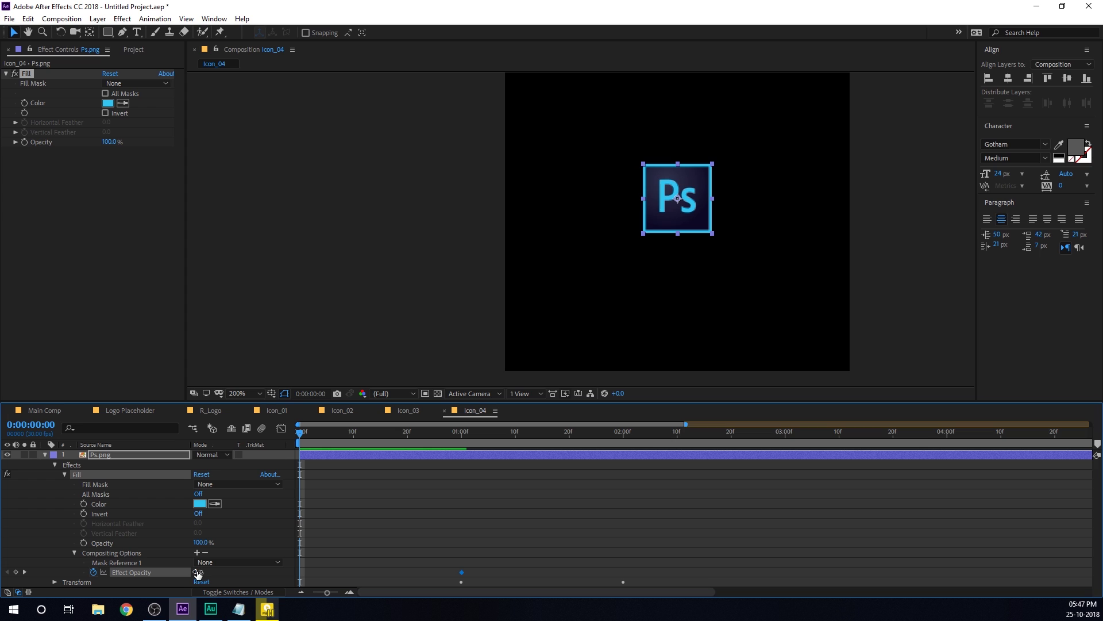
drag(198, 573, 333, 576)
- Shift both Effect Opacity keyframes to 0:00:01:00 and 0:00:02:00 and apply Easy Ease to them
drag(311, 439, 461, 454)
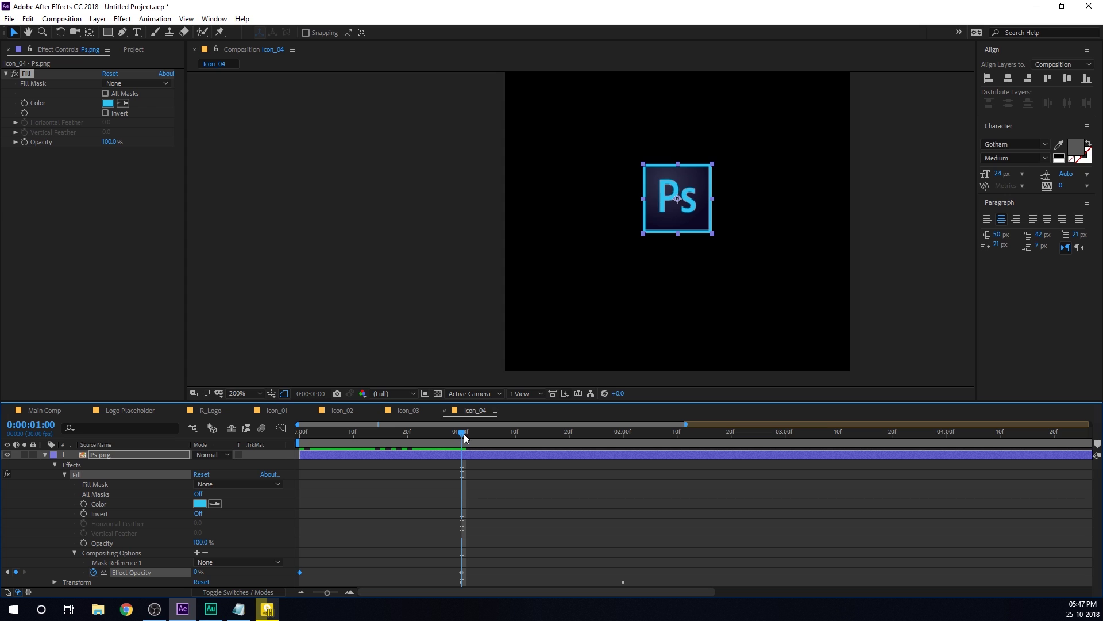
drag(478, 433, 626, 442)
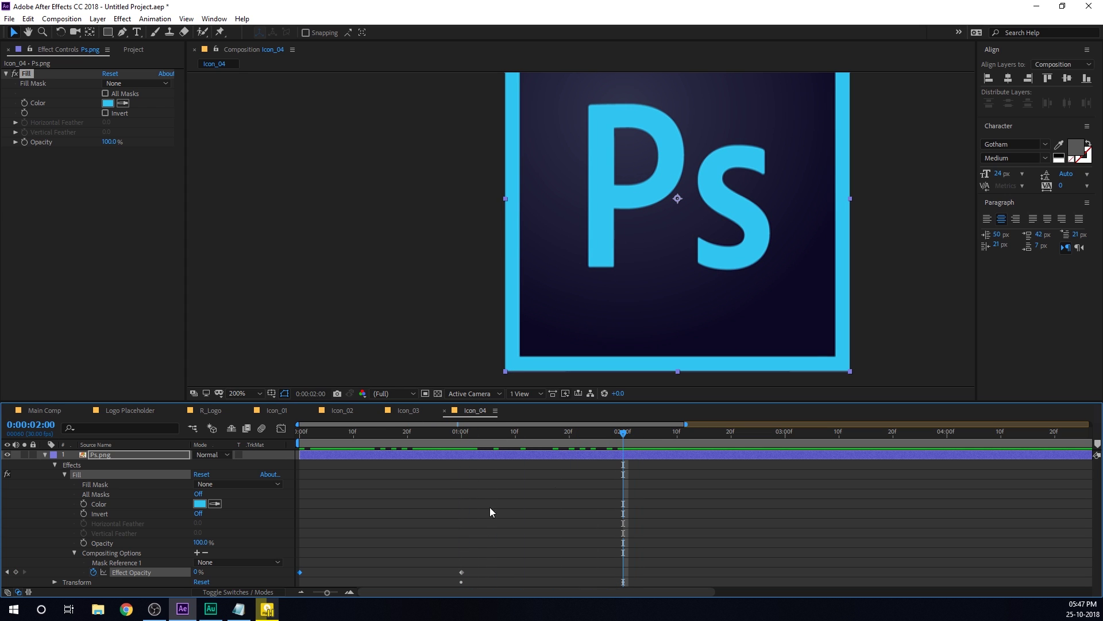
drag(499, 536, 282, 576)
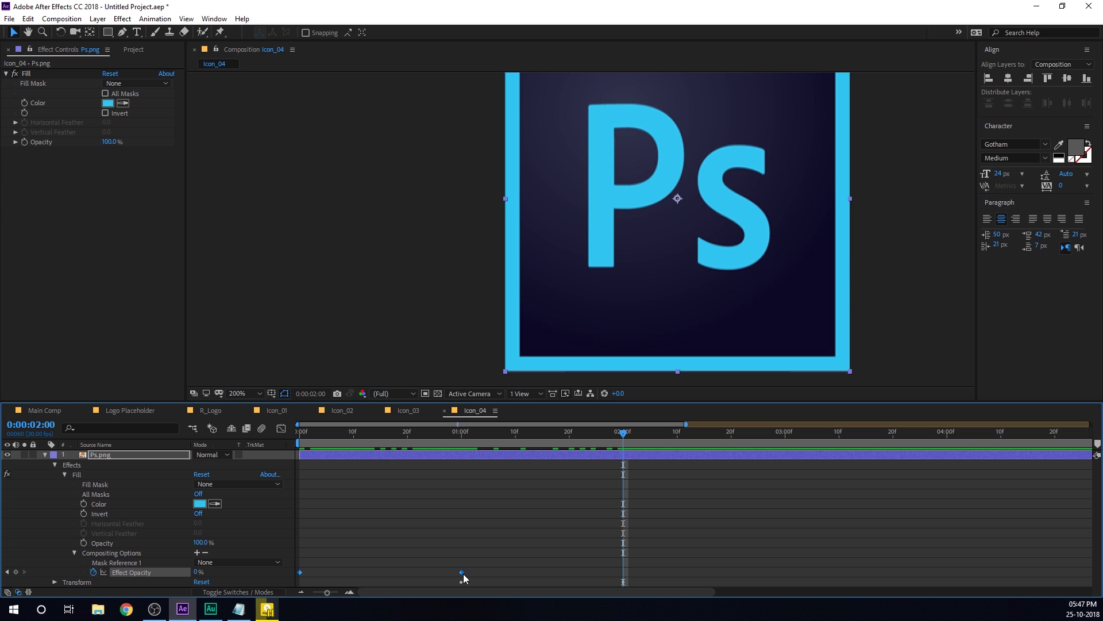
drag(463, 573, 524, 573)
drag(435, 537, 636, 574)
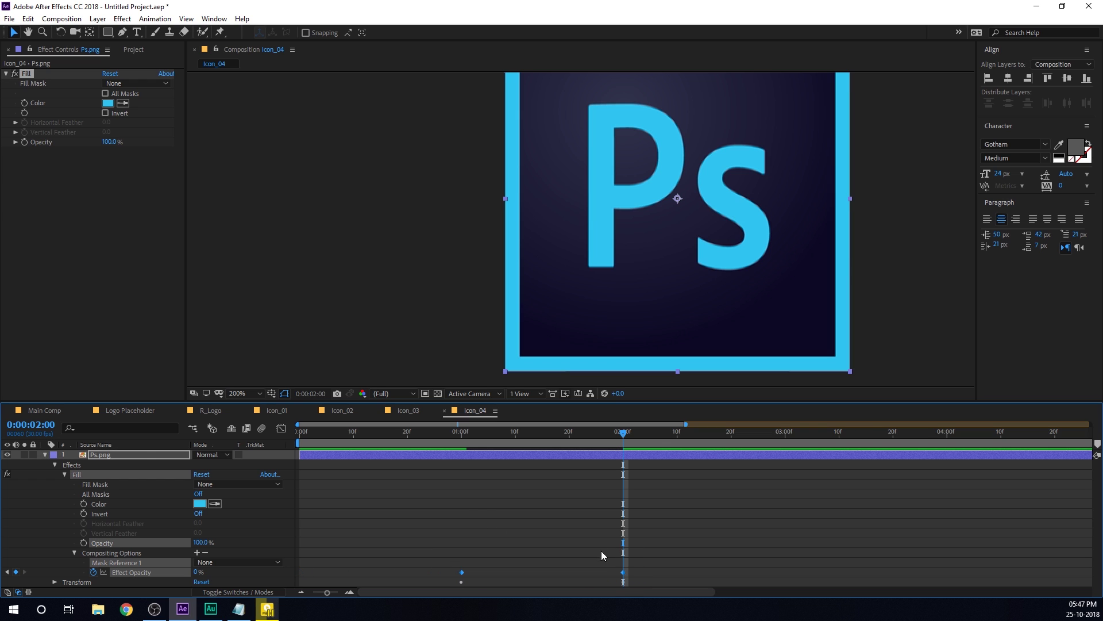
key(F9)
- Check the fill transition in Icon_04 around the one-second mark and display only the Ps.png layer's keyframed properties
click(467, 460)
key(j)
drag(460, 432, 476, 474)
click(45, 455)
click(99, 495)
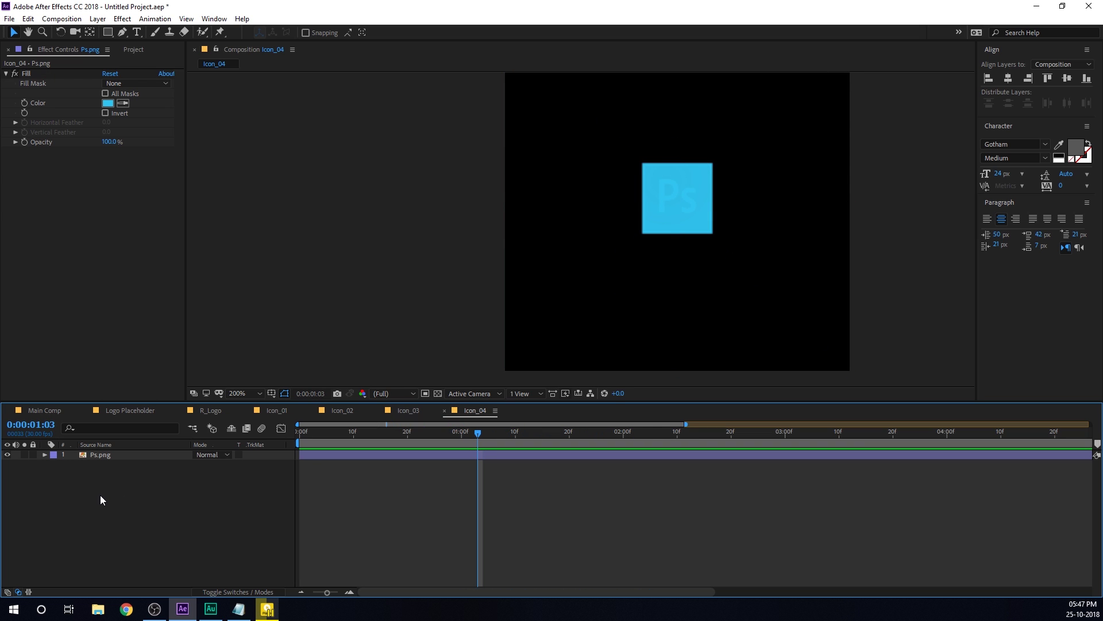
click(108, 455)
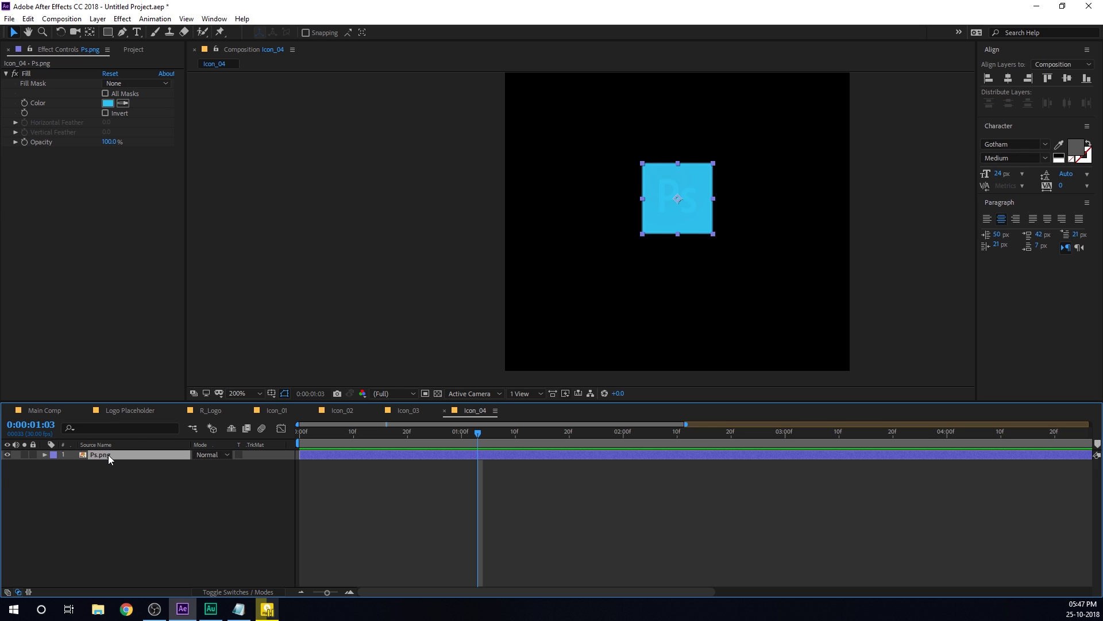
key(u)
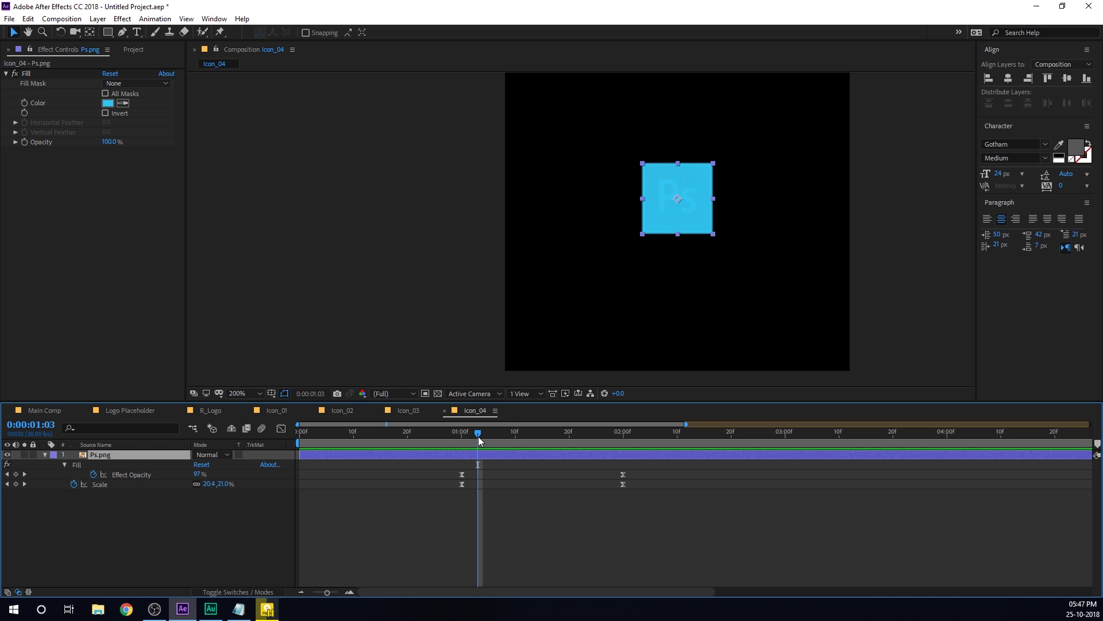
drag(478, 434, 461, 434)
click(174, 524)
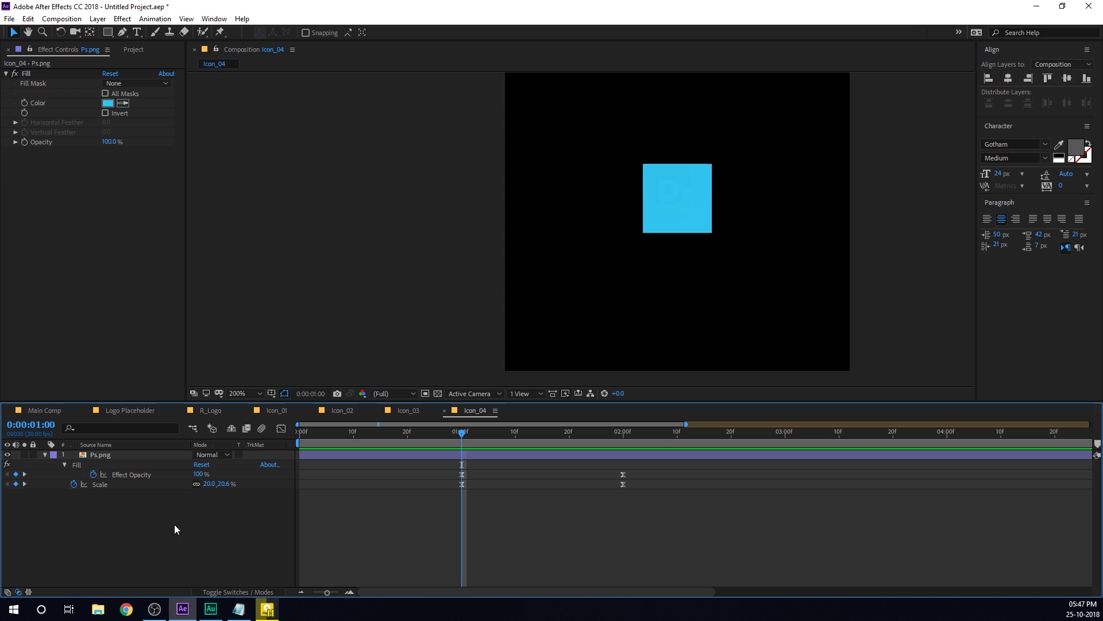
- Copy the animated Fill effect from the Ps.png layer to the Au.jpg layer in Icon_03
click(98, 454)
click(27, 73)
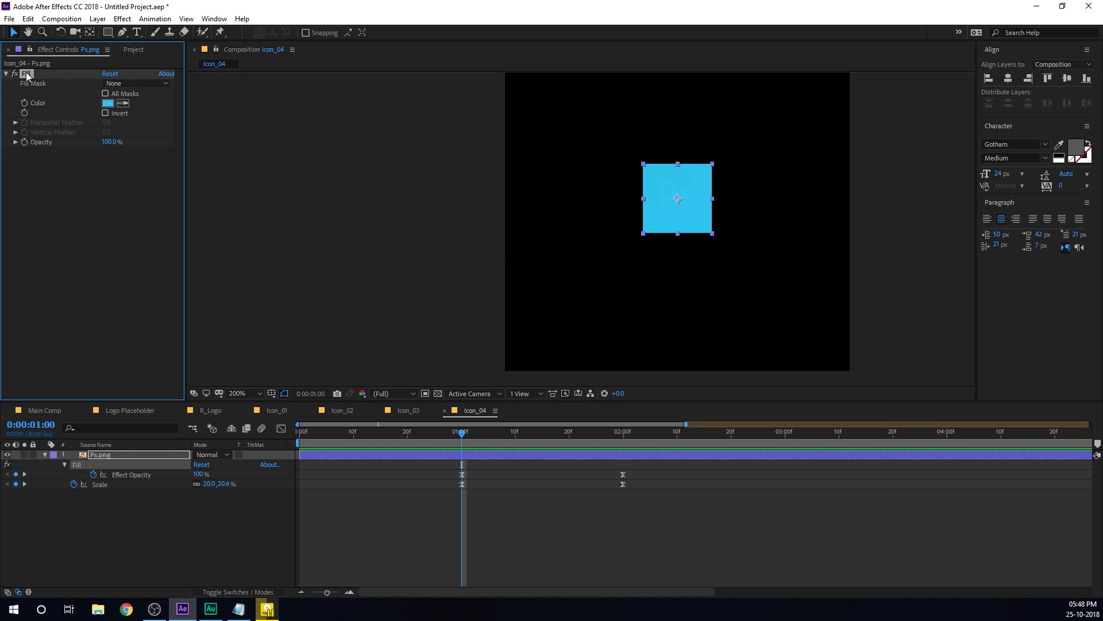
click(417, 414)
key(Page_Down)
key(Page_Down)
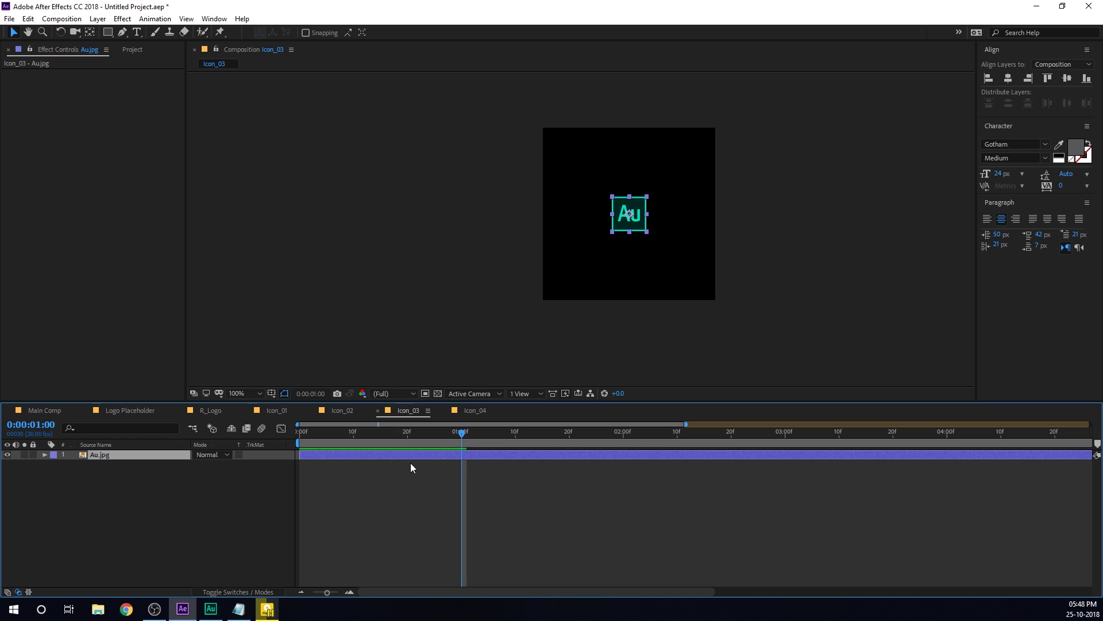
key(ctrl+v)
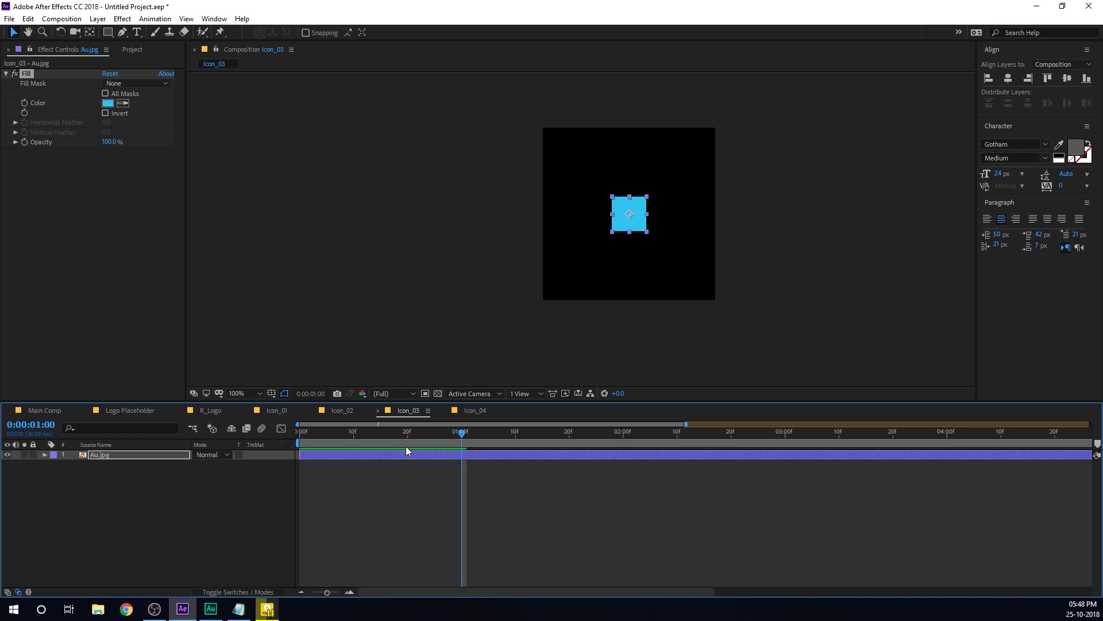
- Sample the Au icon's teal border as the Fill colour in Icon_03 and scrub to check the transition
key(u)
drag(464, 438, 655, 439)
click(124, 105)
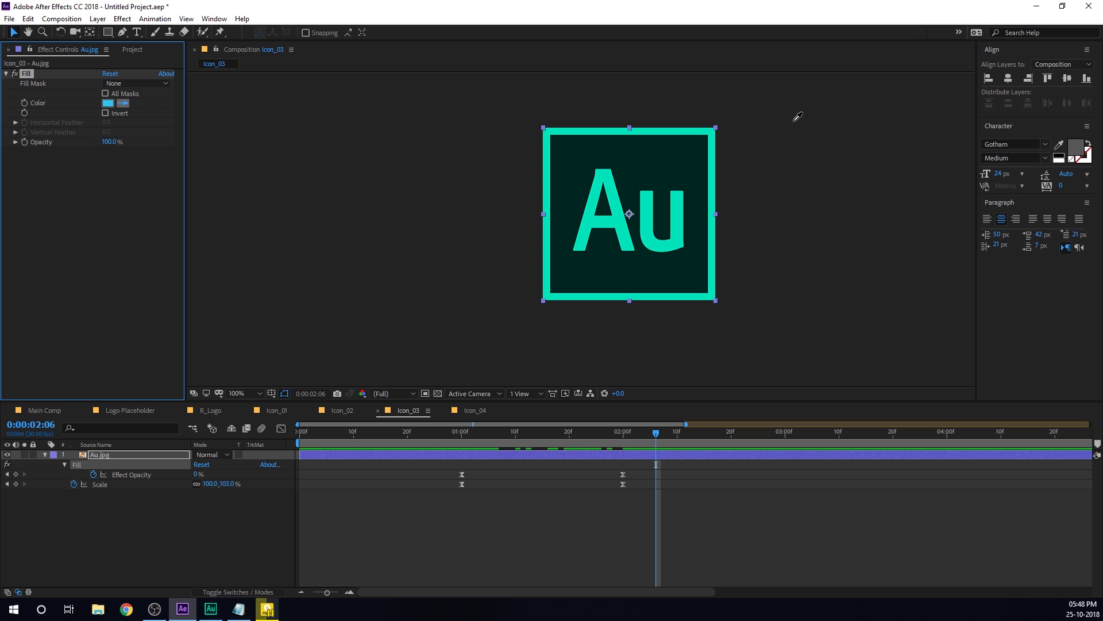
click(690, 131)
click(463, 435)
drag(463, 434, 580, 437)
- Paste the Fill effect onto the Ai.png layer in Icon_02 and sample the icon's orange border as its colour
click(343, 410)
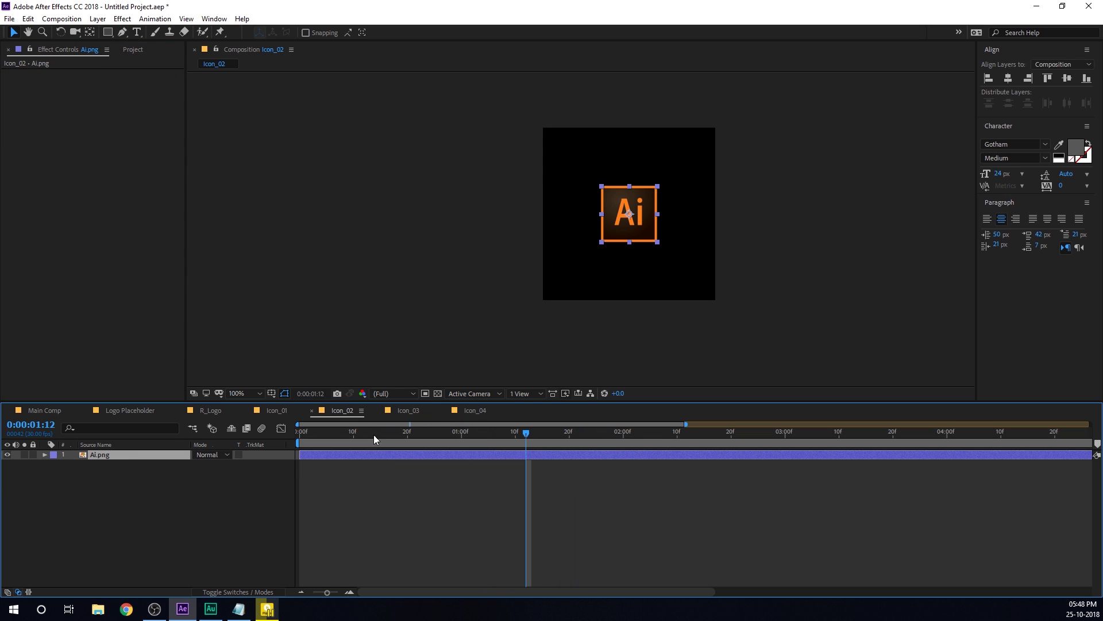
drag(448, 434, 790, 448)
key(ctrl+v)
click(122, 103)
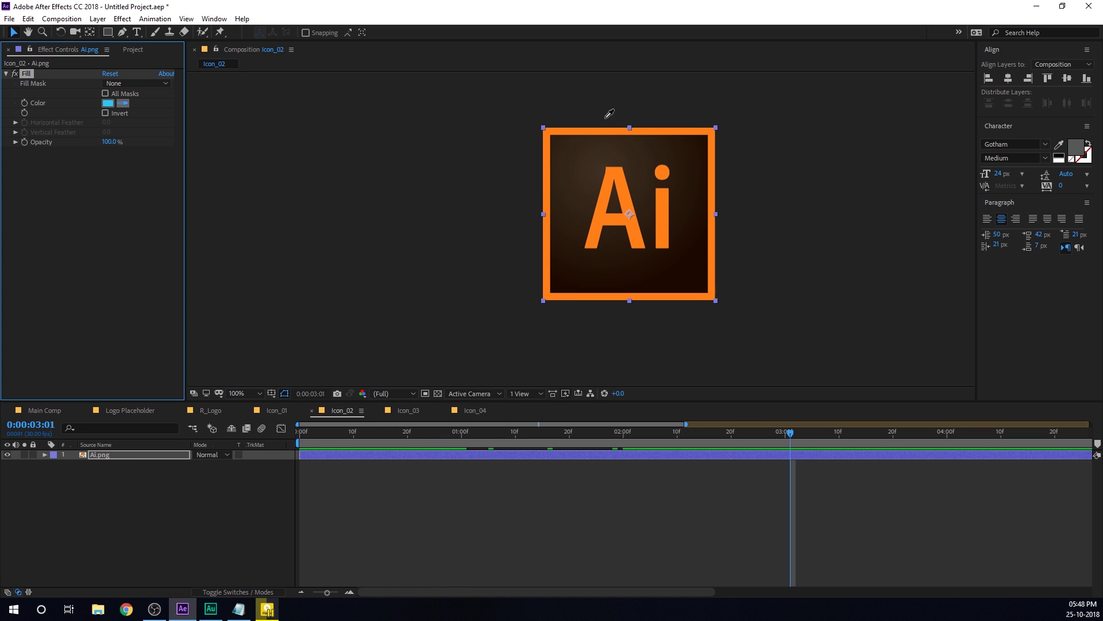
click(652, 130)
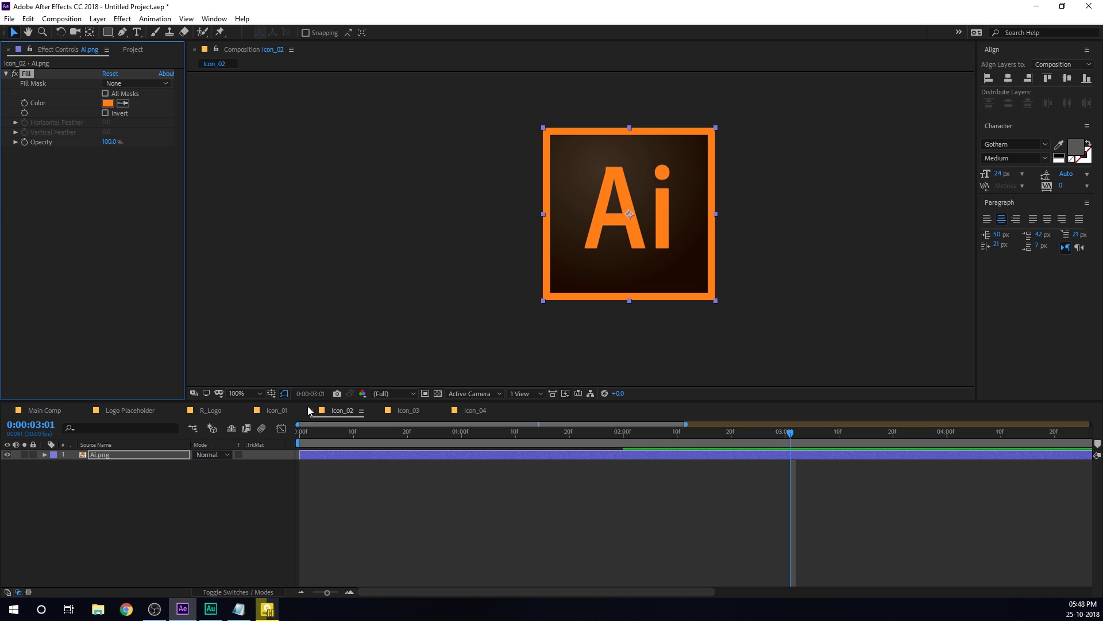
- Paste the Fill effect onto the Ae.png layer in Icon_01 and sample the icon's light-purple border as its colour
click(306, 410)
click(469, 453)
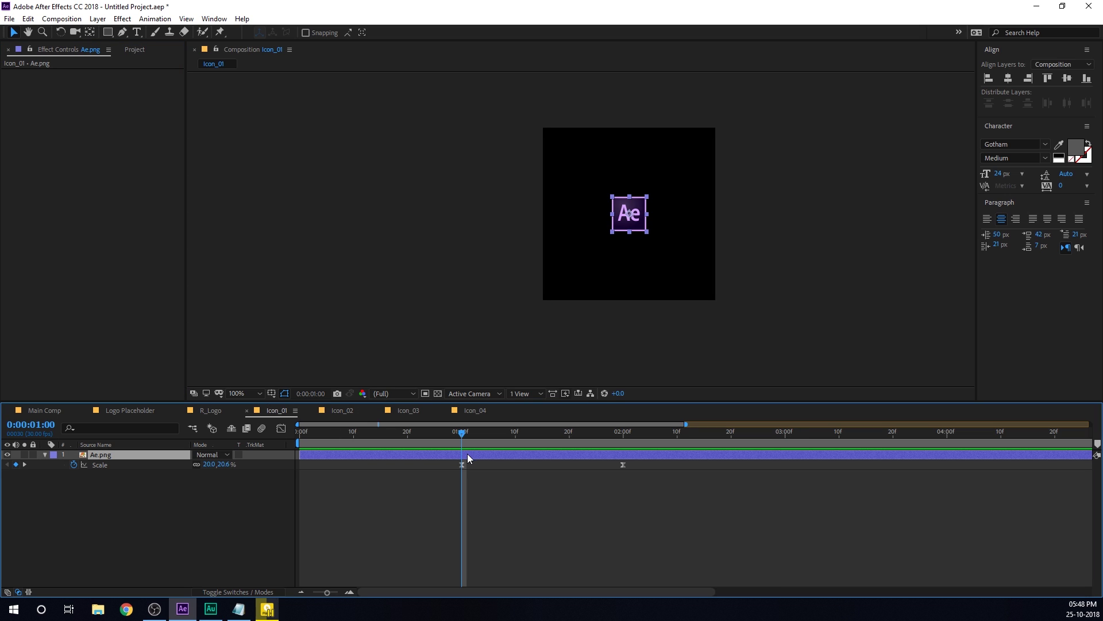
key(ctrl+v)
scroll(570, 447, right, 2)
scroll(570, 452, left, 2)
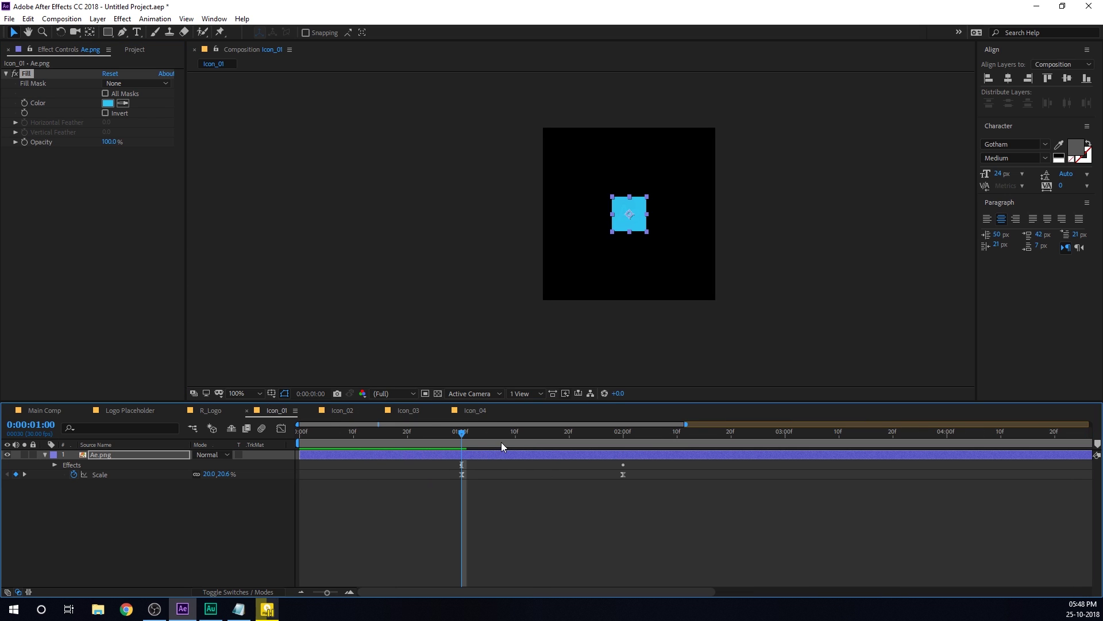
click(702, 438)
click(122, 103)
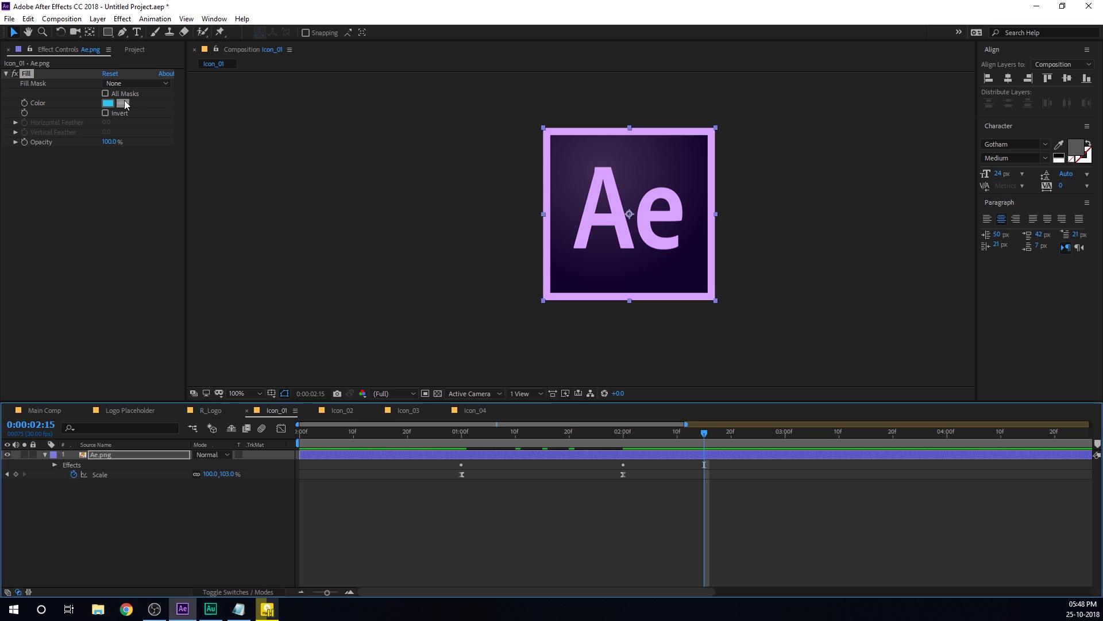
click(599, 132)
drag(466, 442, 471, 464)
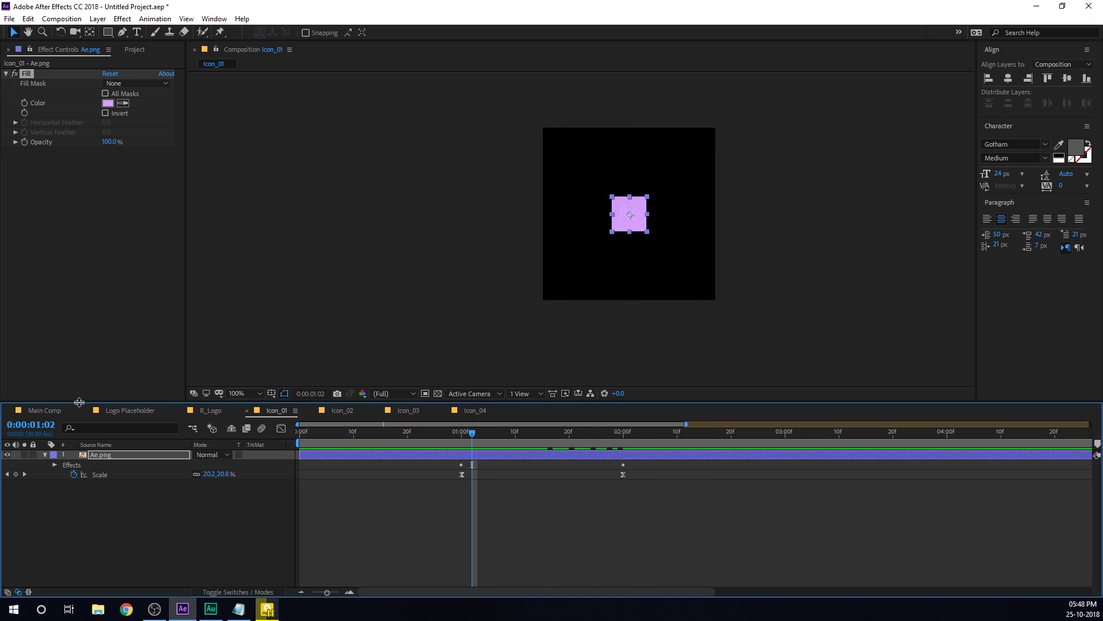
- Open the Main Comp timeline and collapse the Icons folder in the project
click(36, 413)
click(127, 50)
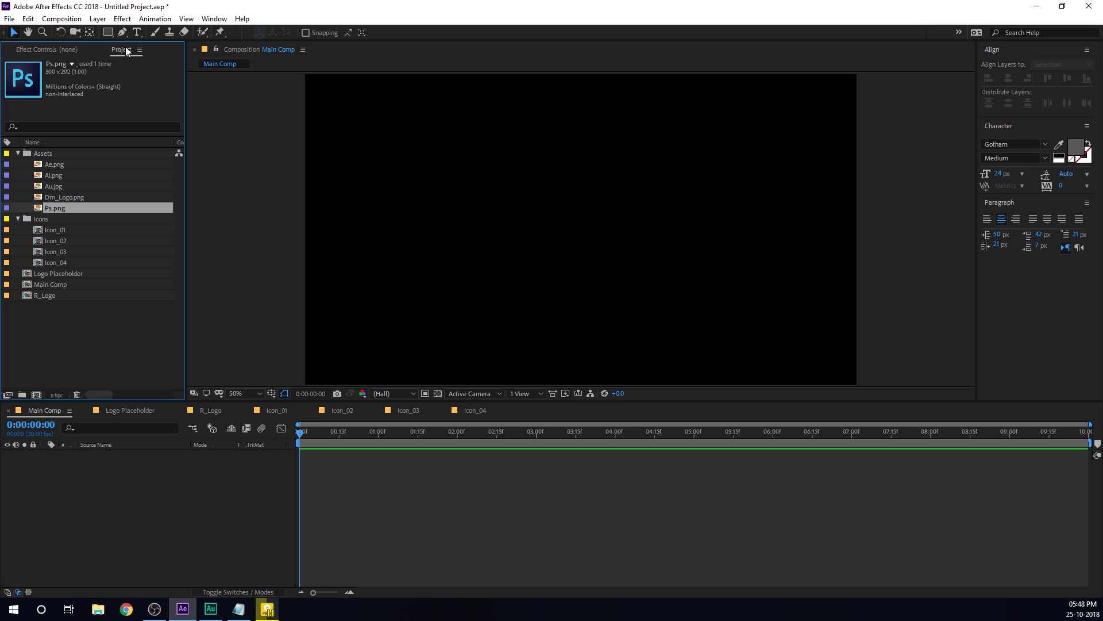
click(89, 334)
click(18, 219)
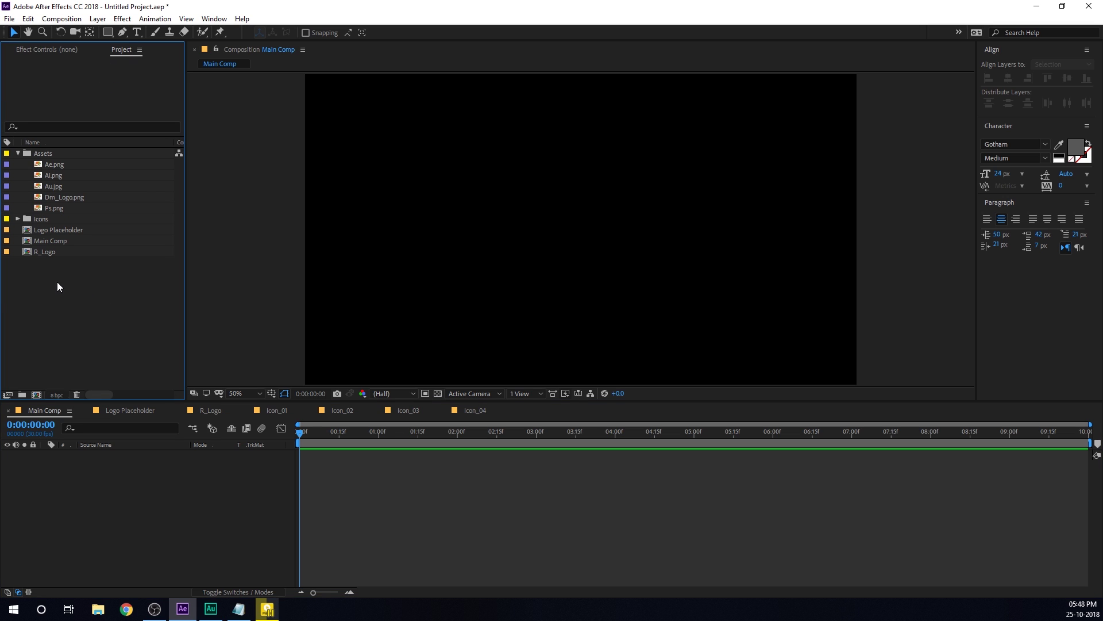
- Create a new project folder named Pieces
click(21, 394)
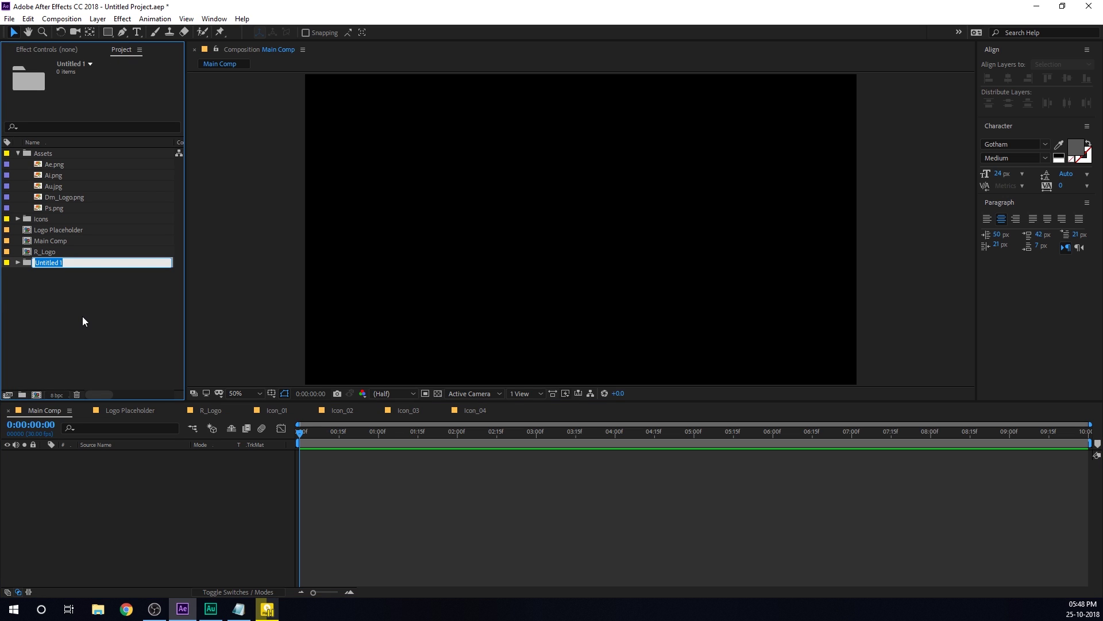
text(Pices)
key(Return)
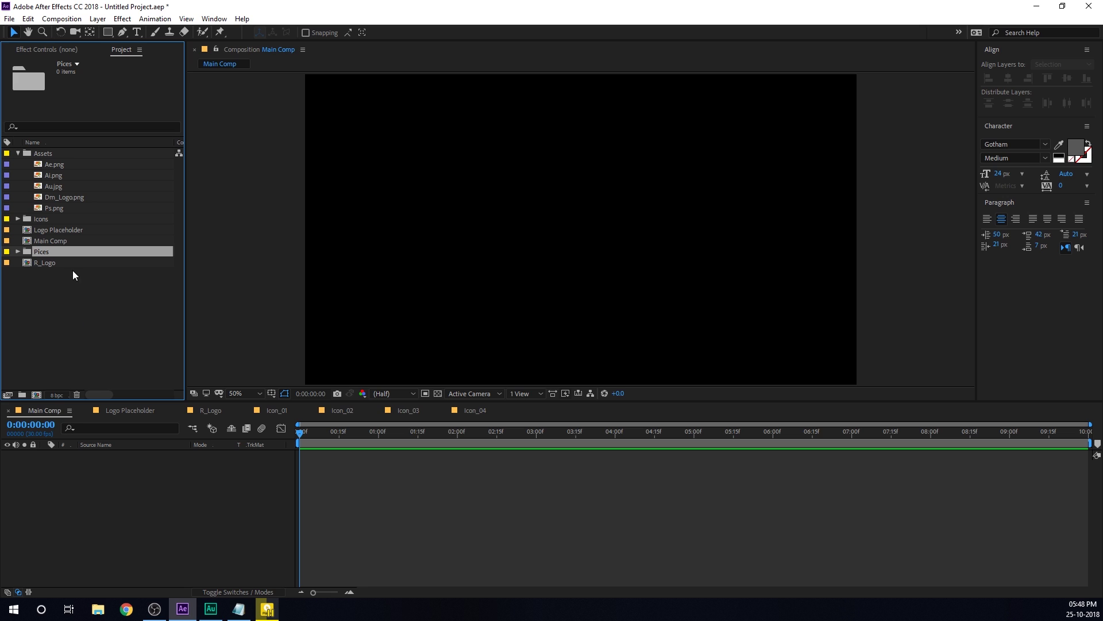
key(Return)
click(55, 251)
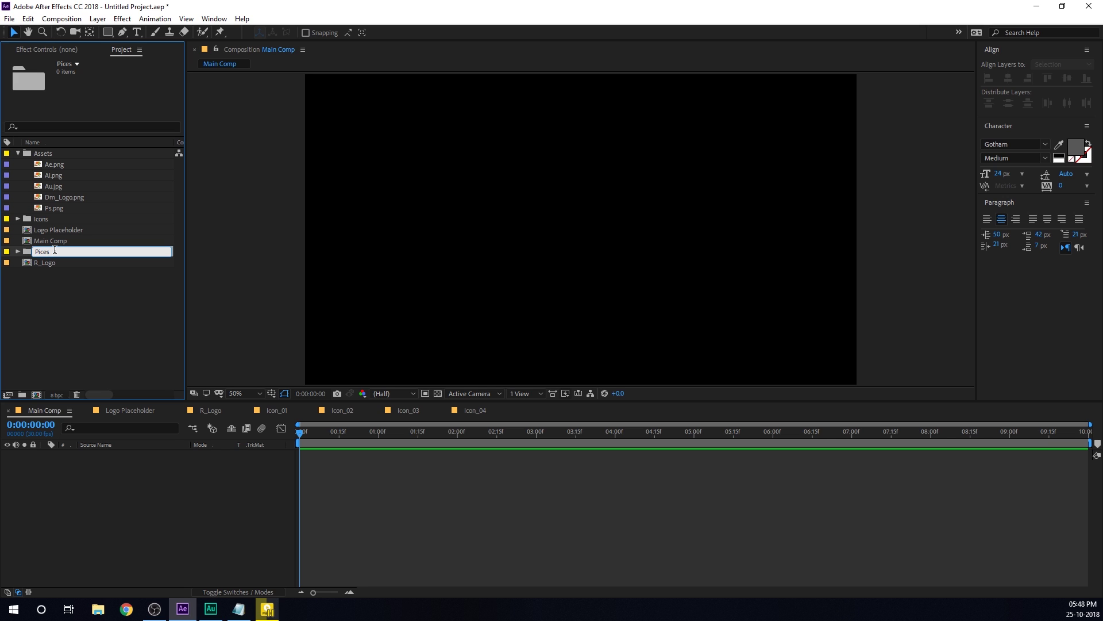
key(BackSpace)
key(BackSpace)
text(e)
text(ieces)
click(61, 280)
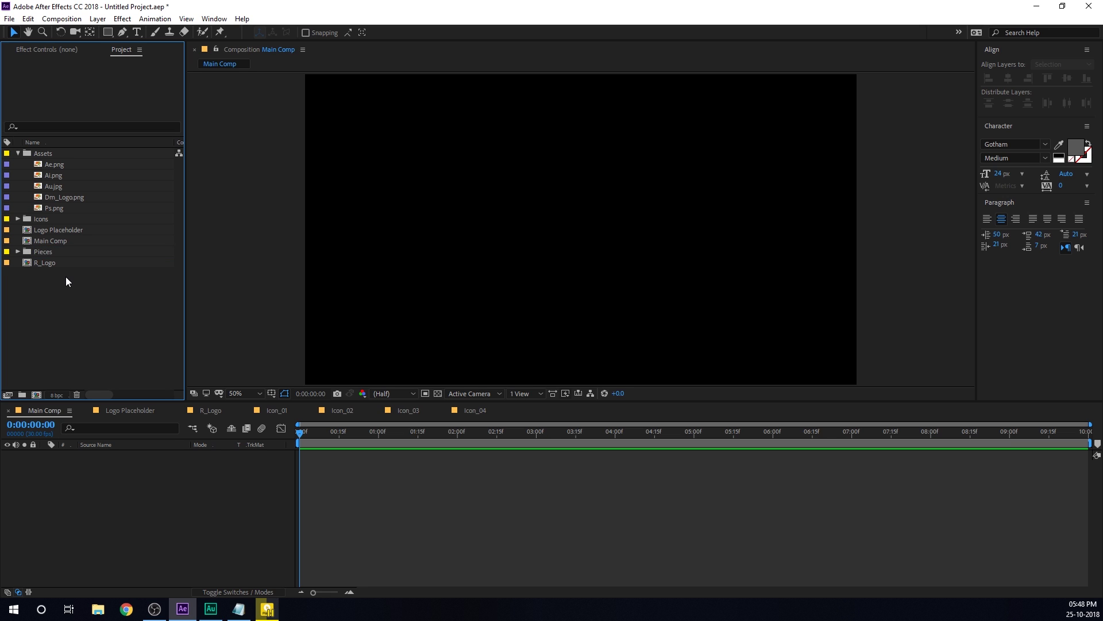
- Create a 300 × 300 px, 30 fps composition named P_01 with a 10-second duration
click(57, 251)
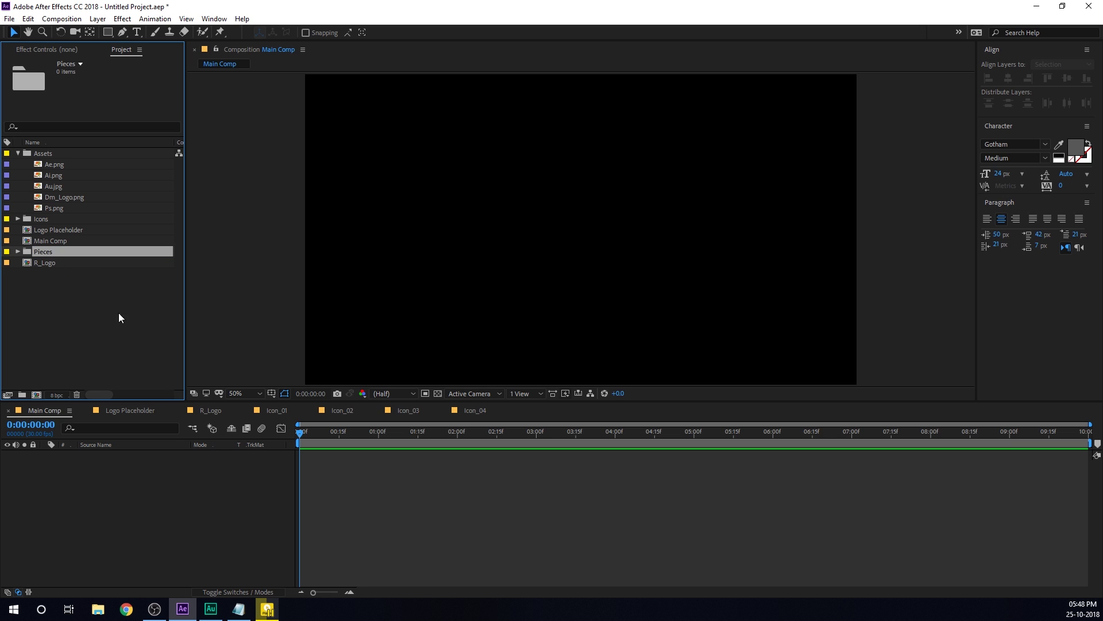
click(37, 395)
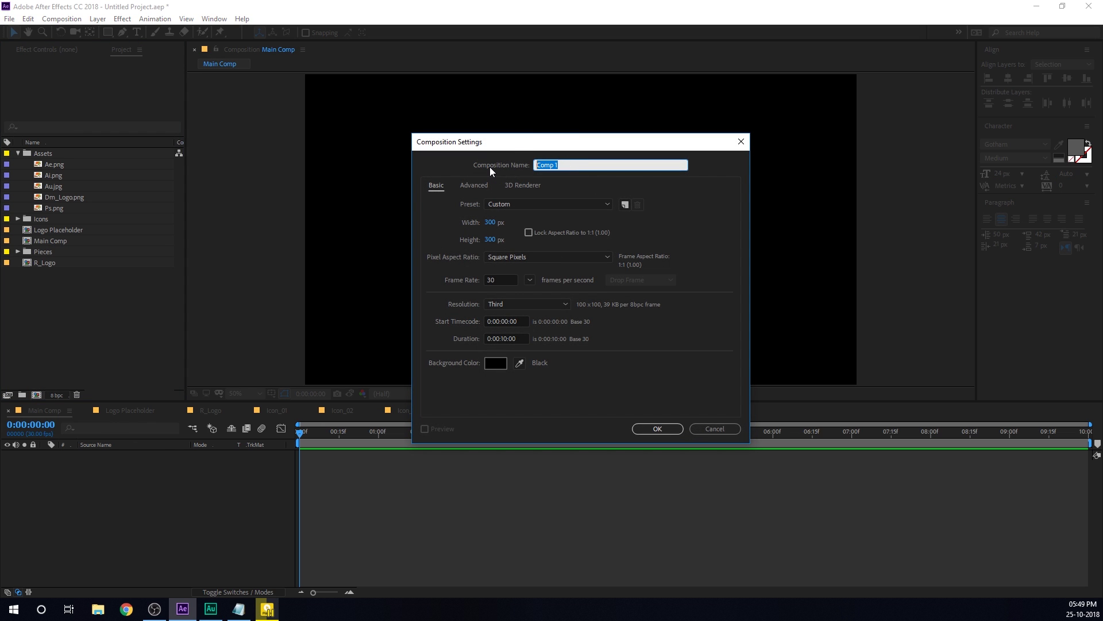
text(P_01)
click(655, 426)
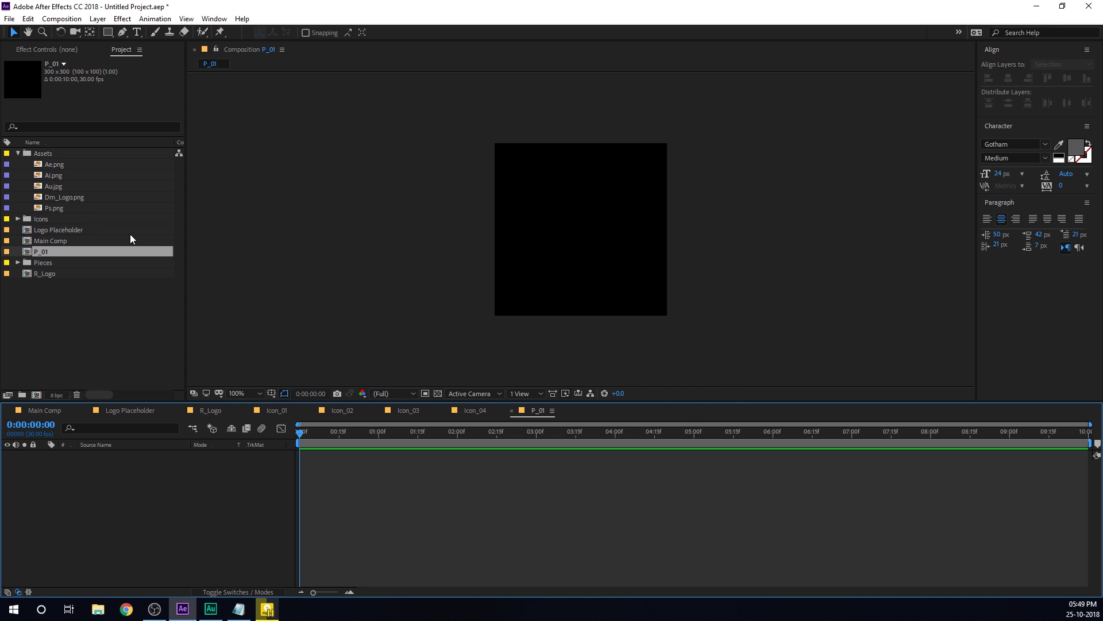
- Add the R_Logo composition to P_01 and align it to the composition's left and bottom edges
click(43, 275)
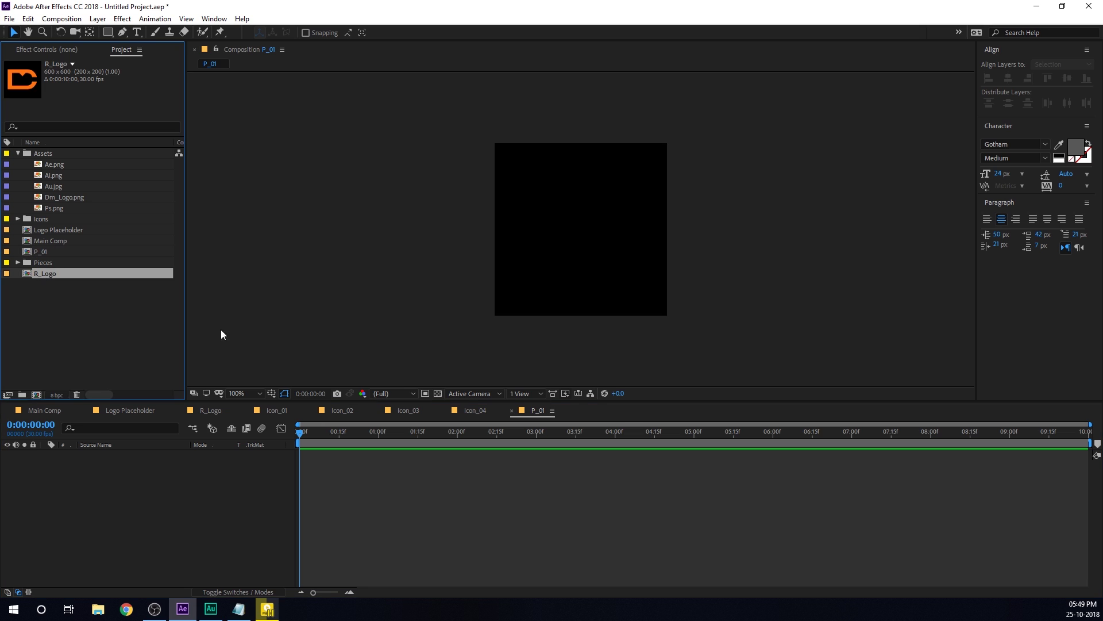
drag(47, 276, 247, 493)
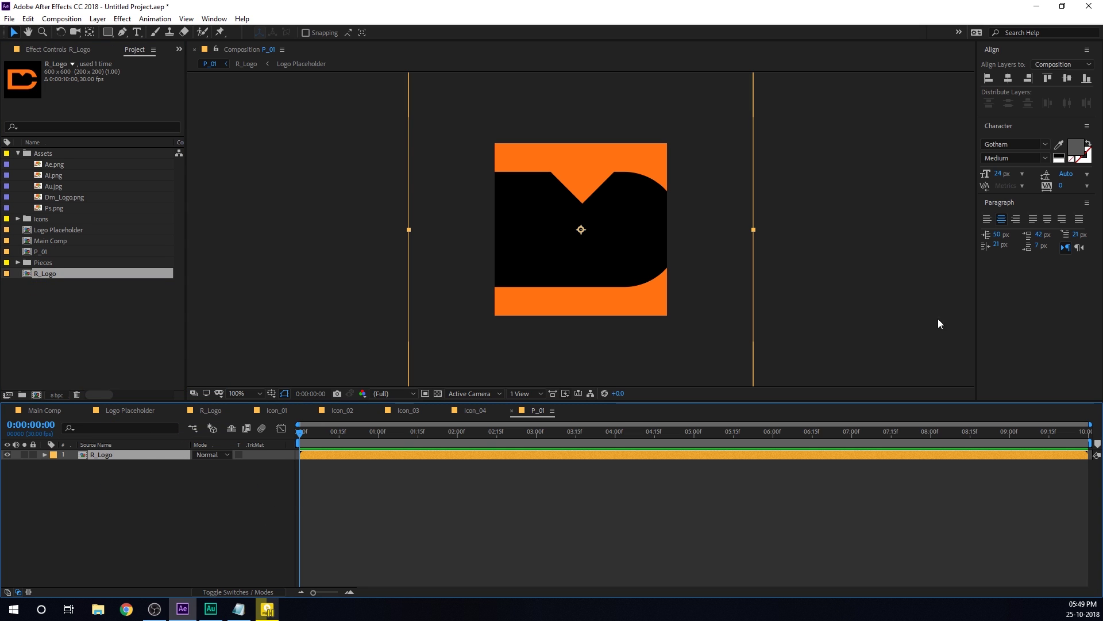
click(989, 78)
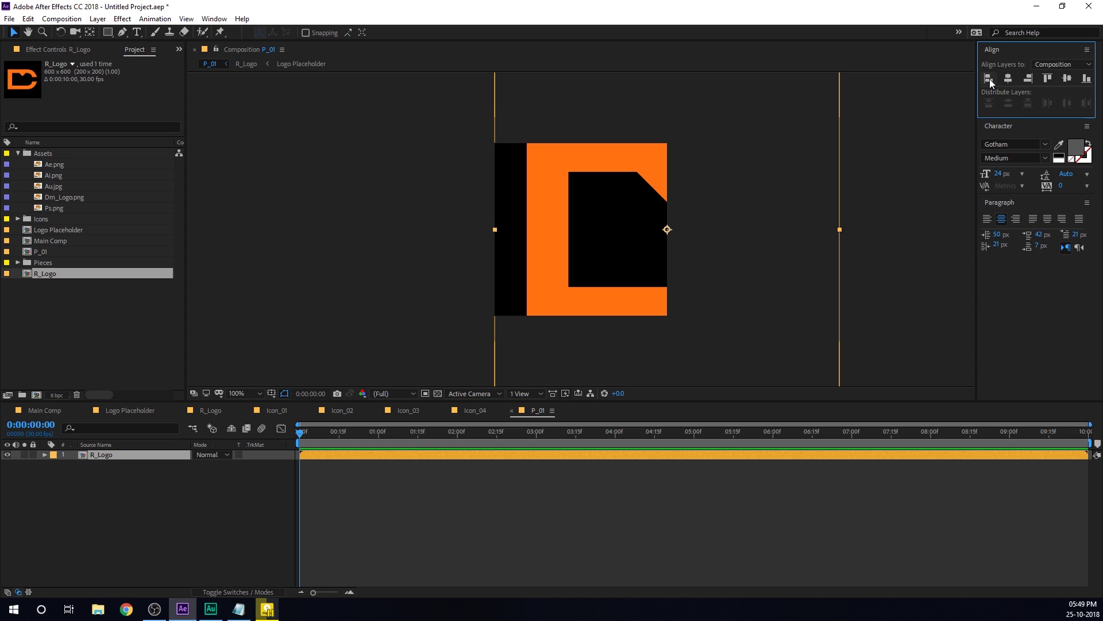
click(1086, 78)
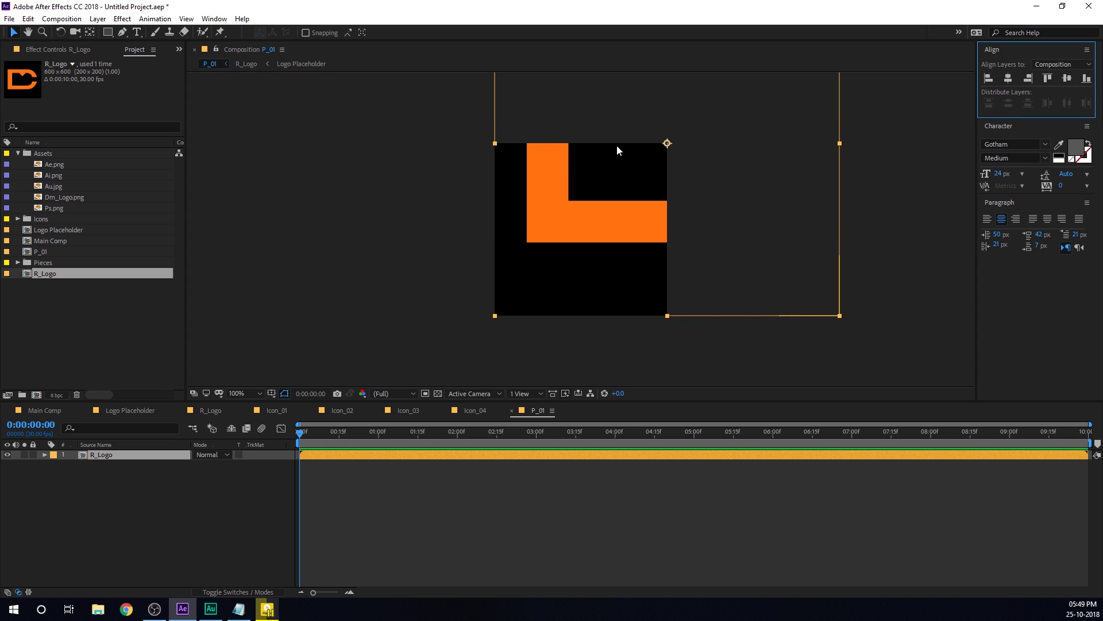
key(comma)
key(period)
scroll(615, 247, up, 2)
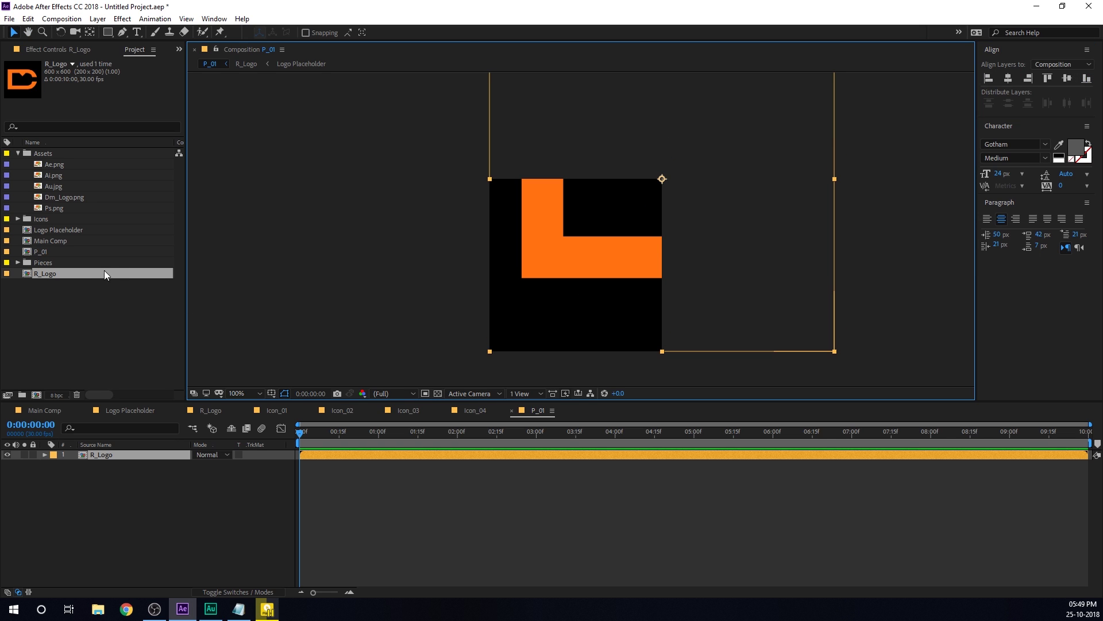
- Move the P_01 composition into the Pieces folder and duplicate it three times to make P_02, P_03 and P_04
click(70, 289)
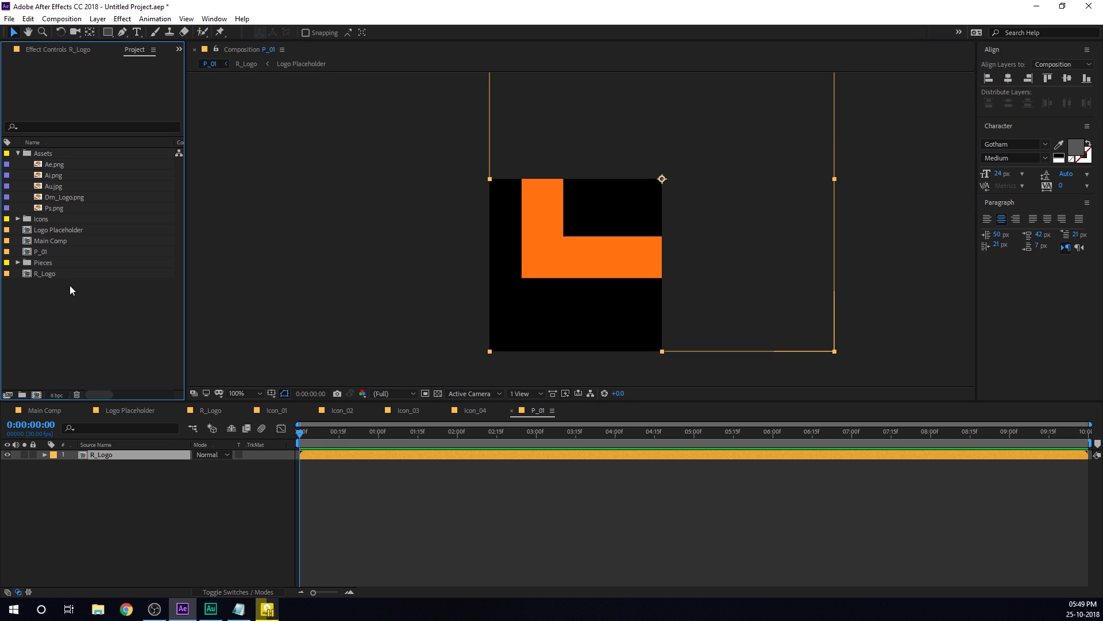
click(46, 252)
drag(47, 251, 45, 263)
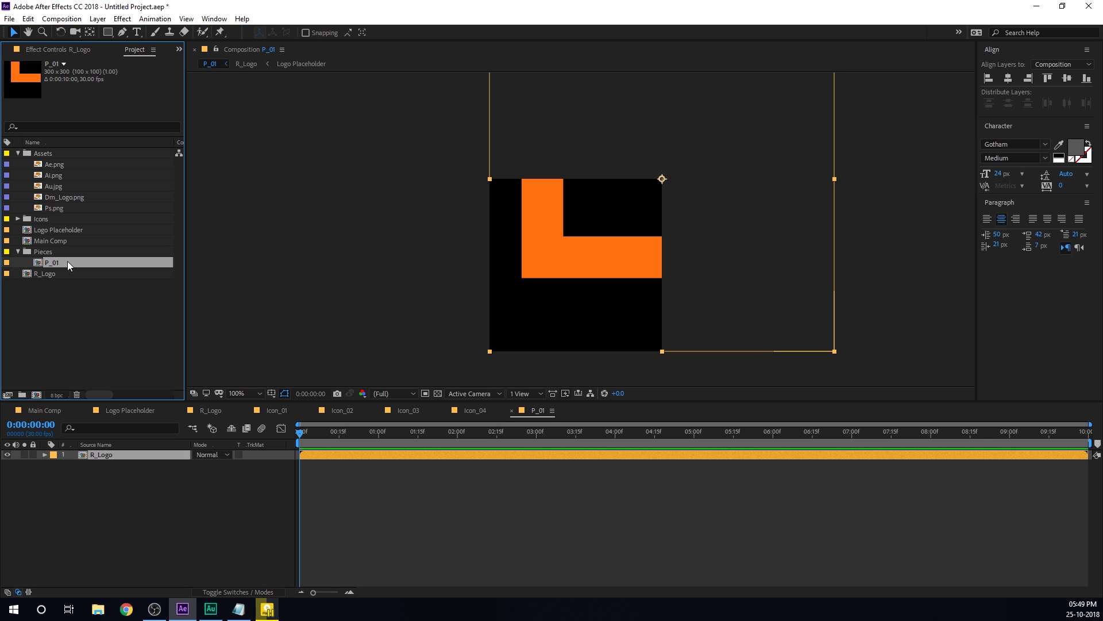
key(ctrl+d)
key(ctrl+d)
key(ctrl+d)
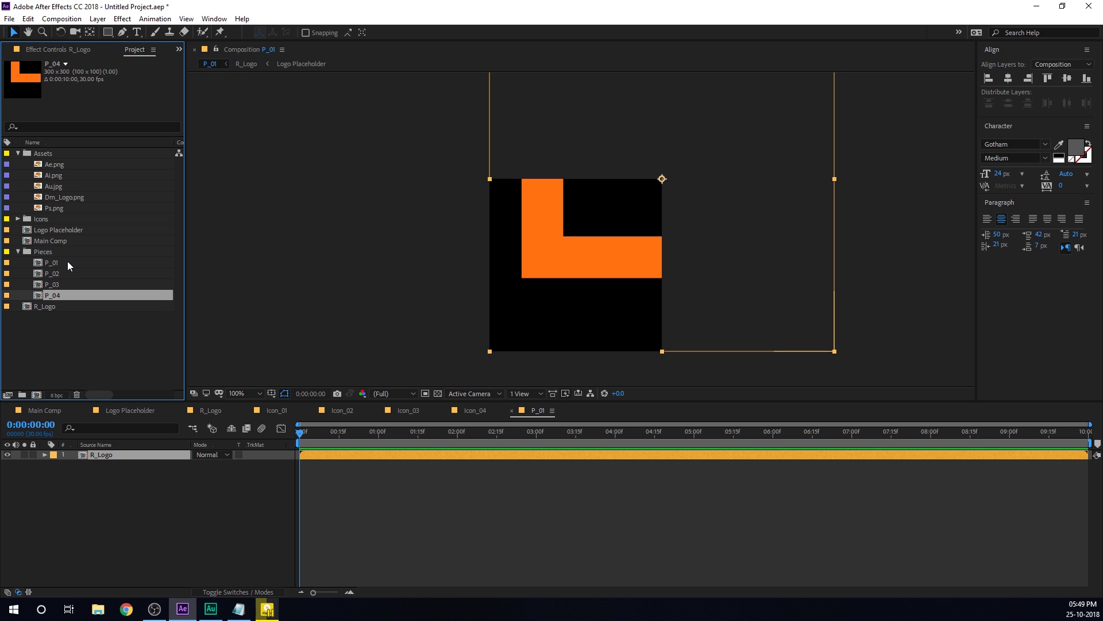
- Open all four piece compositions and align the R_Logo layer in P_02 to the composition's right edge
shift+click(54, 262)
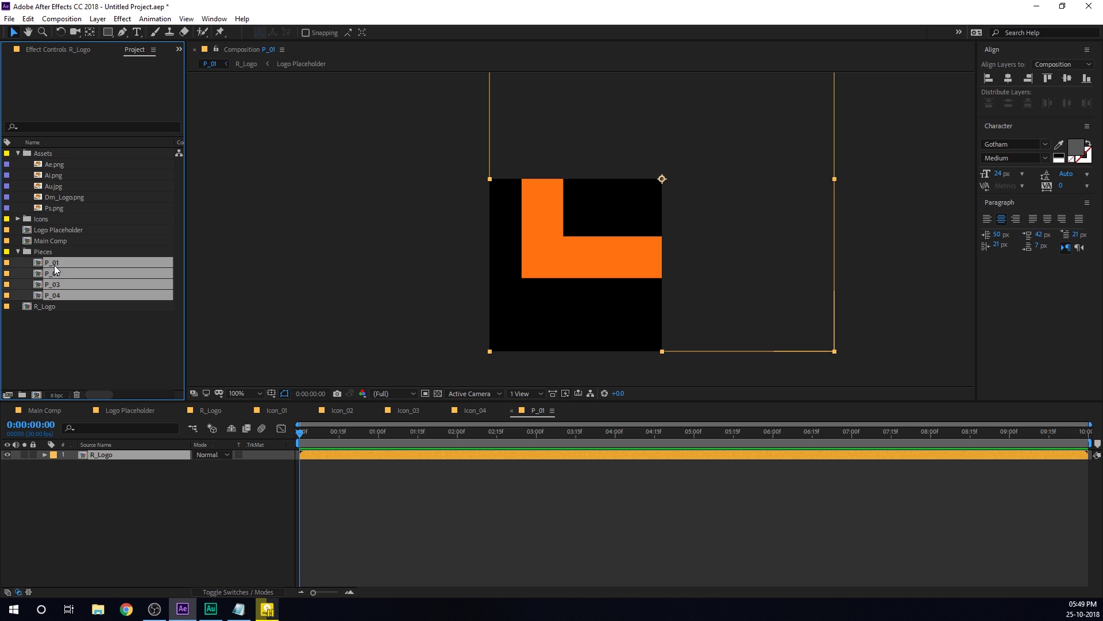
double_click(54, 265)
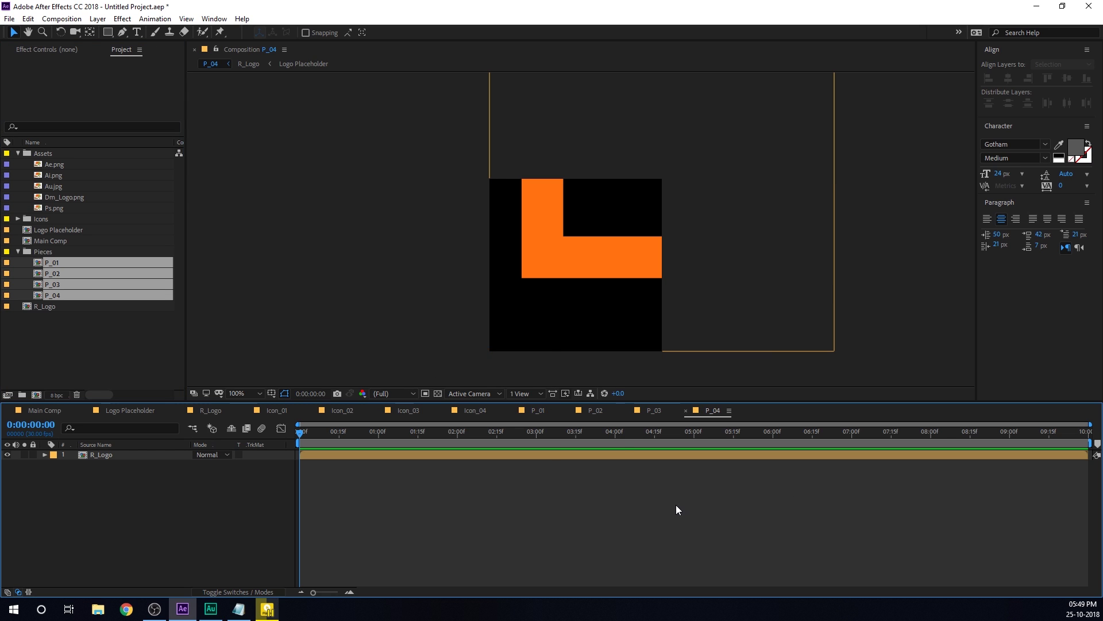
click(586, 410)
click(405, 442)
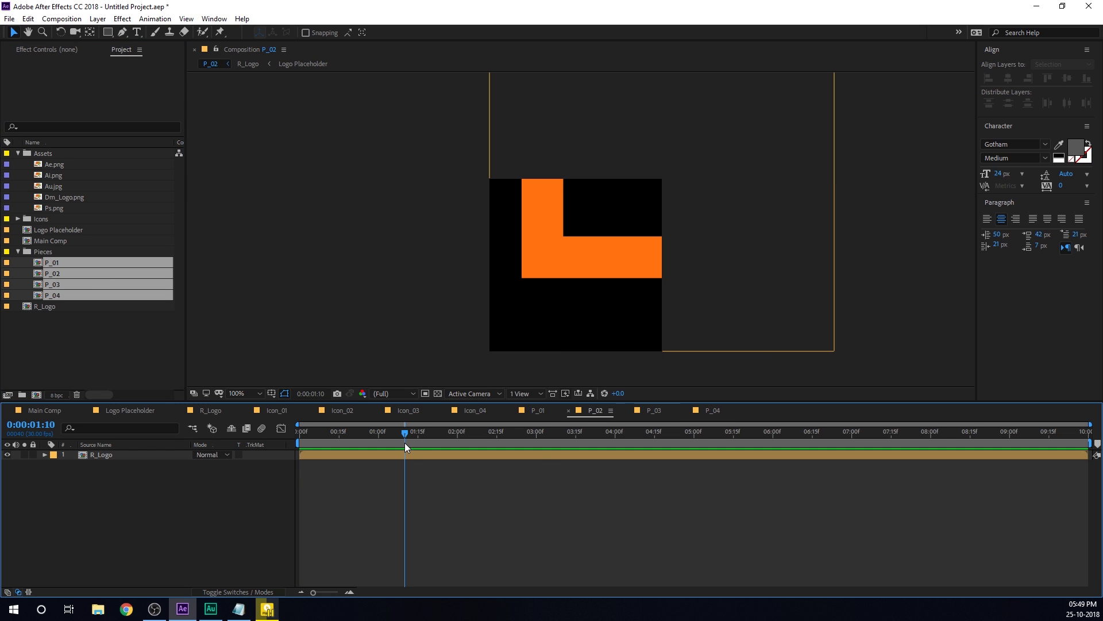
click(164, 454)
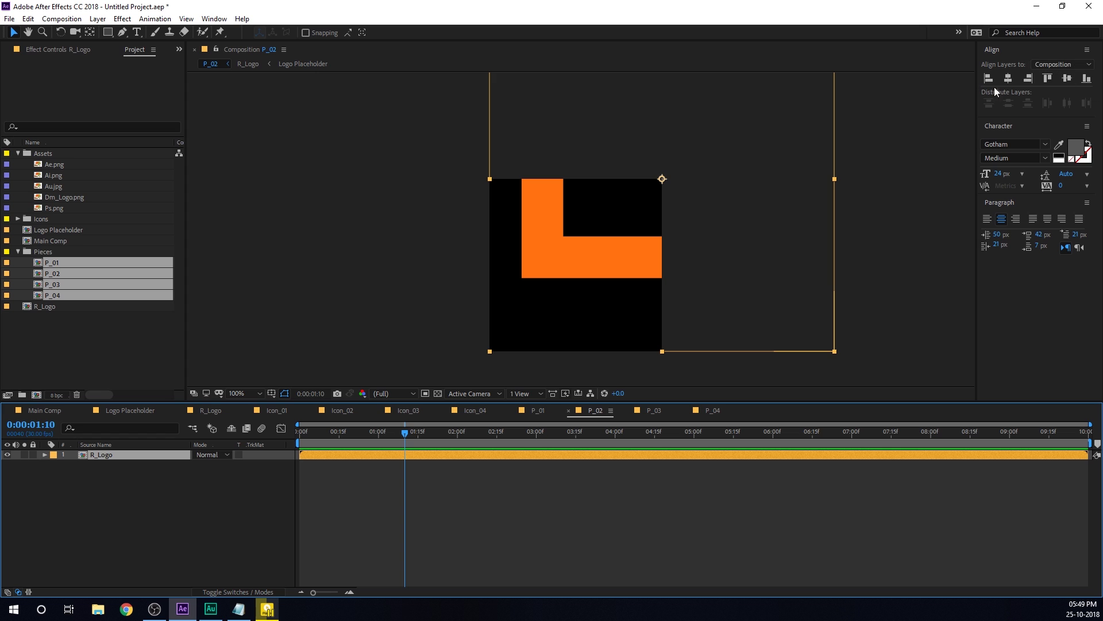
click(1028, 78)
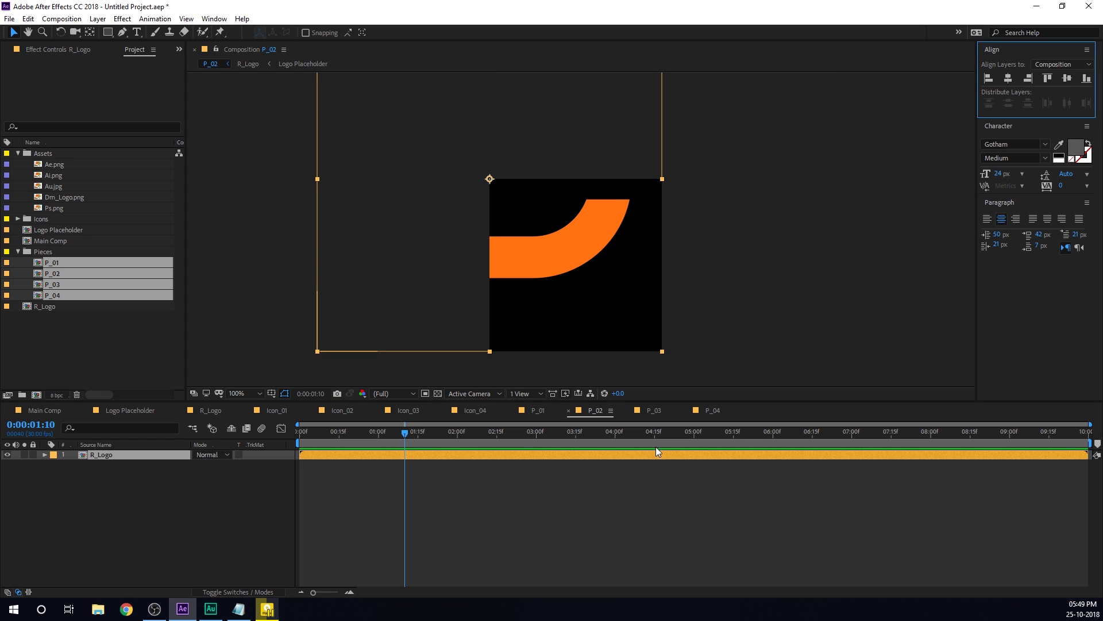
- Align the R_Logo layer in P_03 to the composition's top edge
click(655, 410)
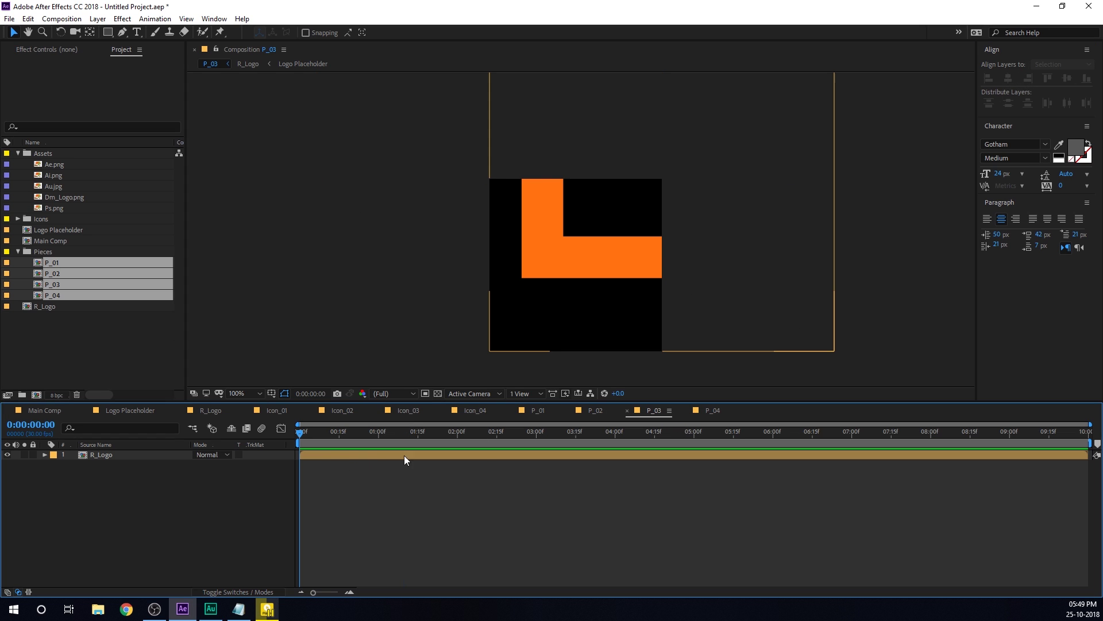
click(514, 456)
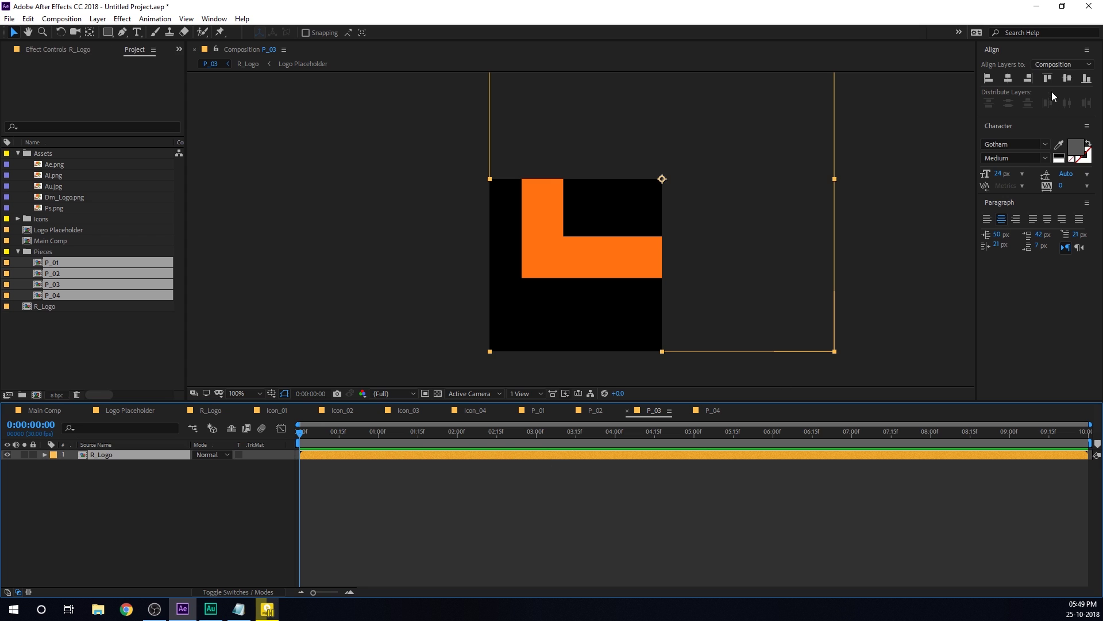
click(1040, 79)
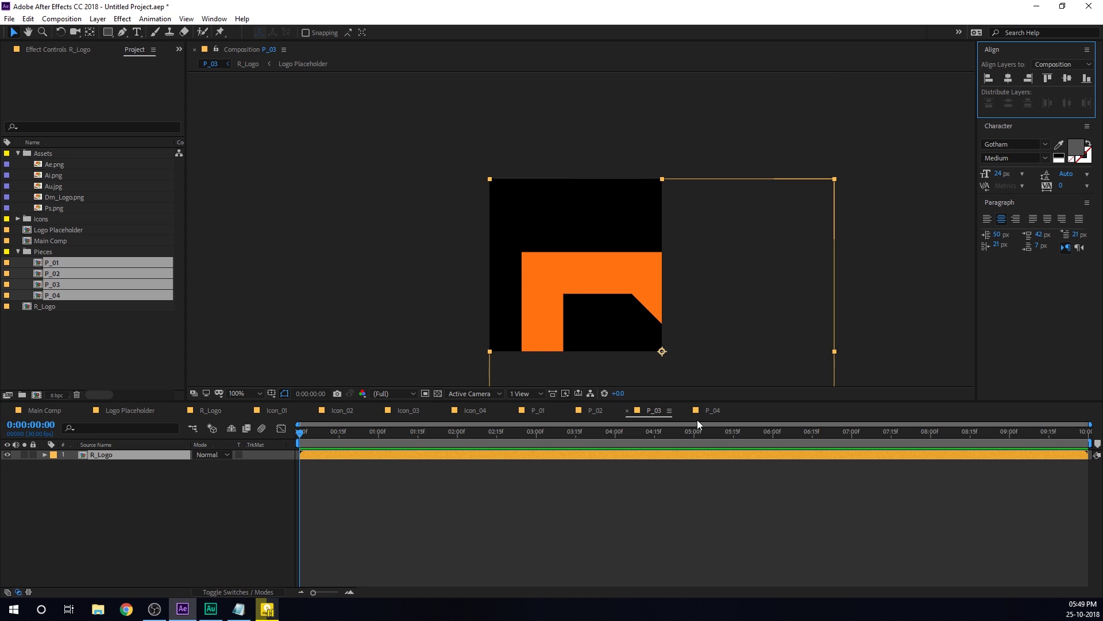
- Align the R_Logo layer in P_04 to the composition's right and top edges
click(711, 410)
click(540, 454)
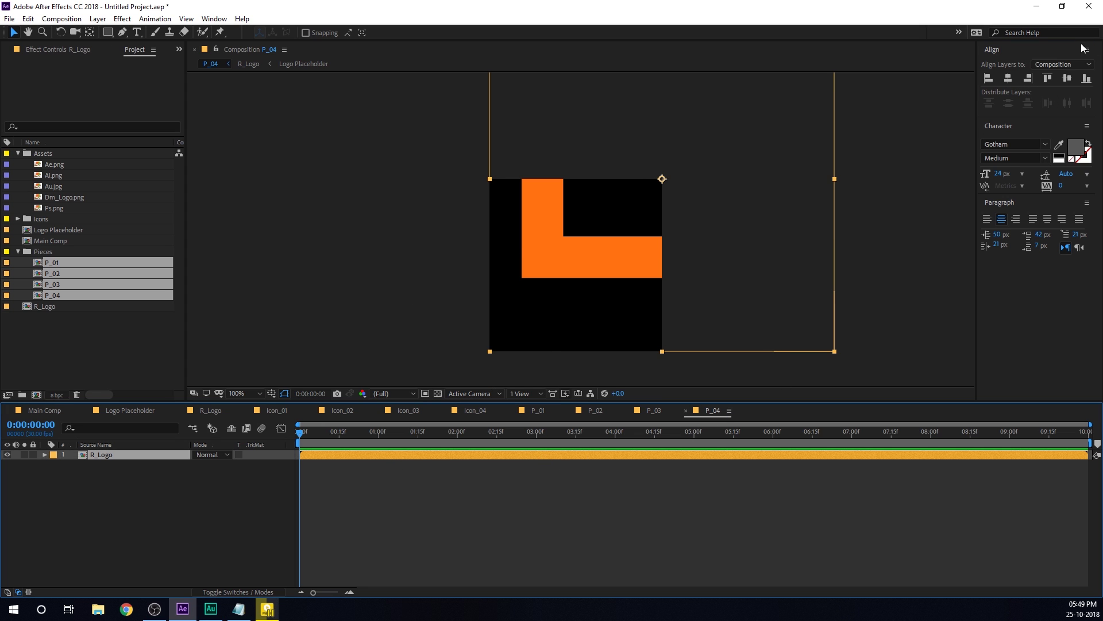
click(1026, 78)
click(1047, 78)
click(479, 475)
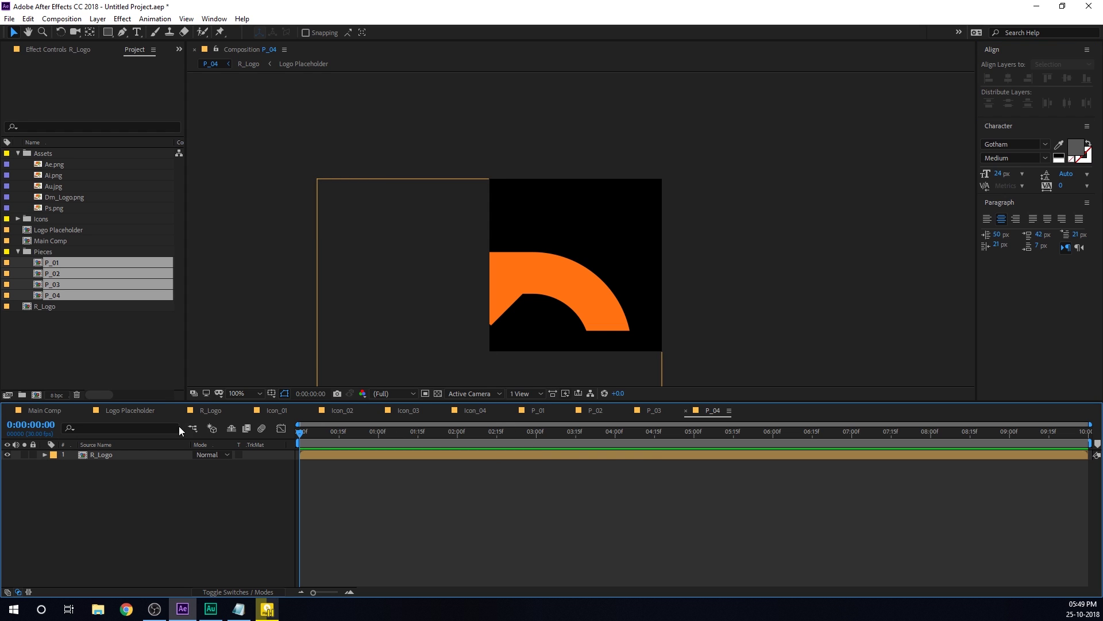
- Create a composition named Animation from the HDTV 1080 29.97 preset, with the frame rate changed to 30 fps
click(38, 412)
click(43, 322)
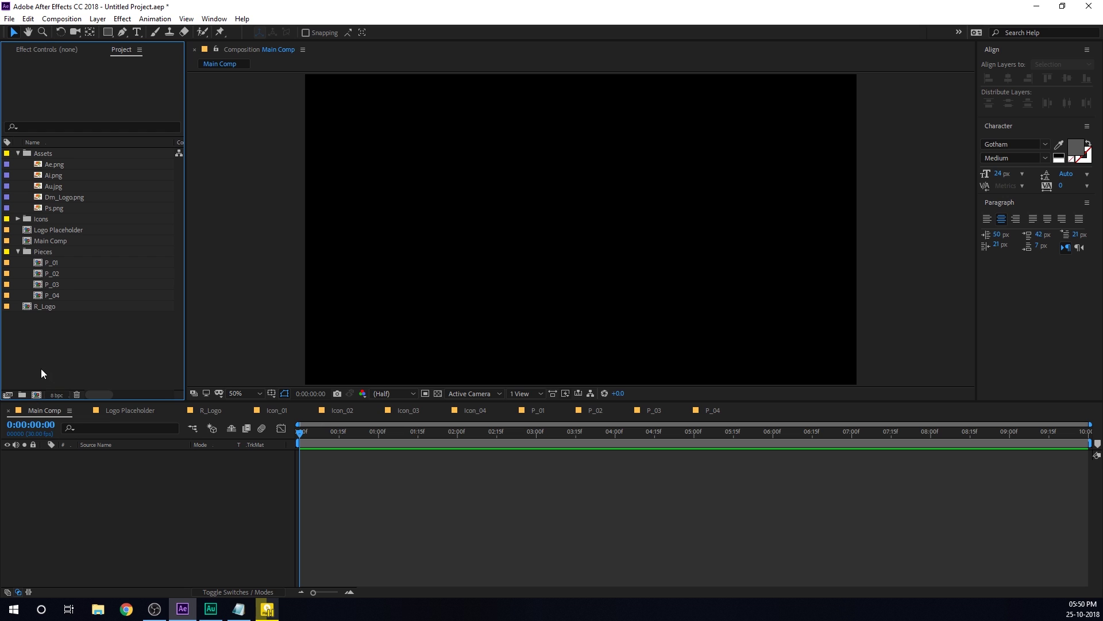
click(37, 395)
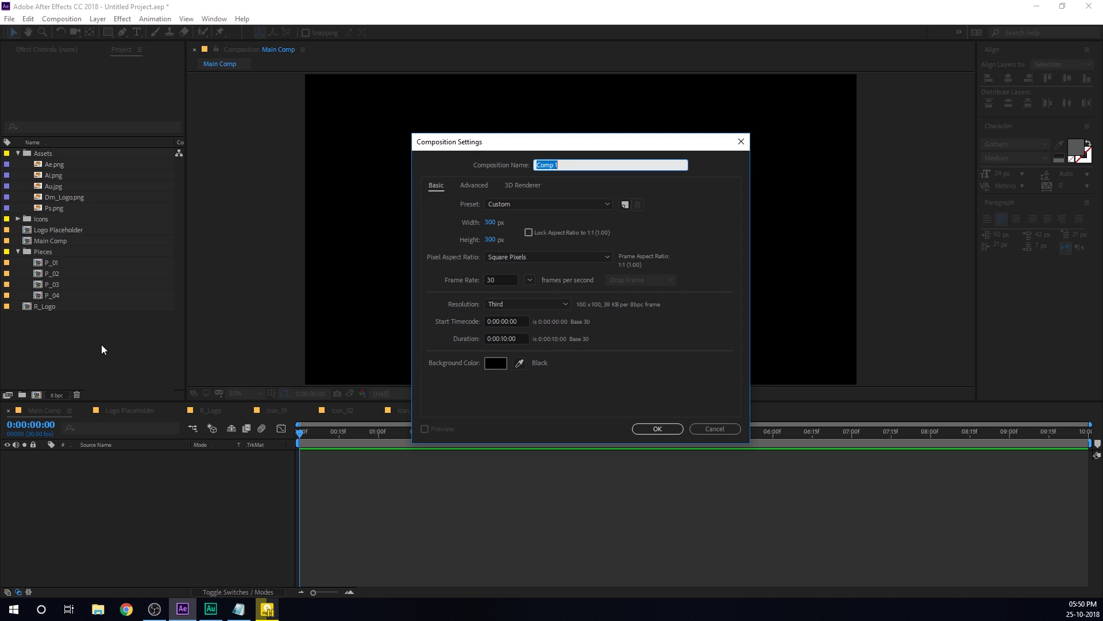
text(Animation)
click(515, 204)
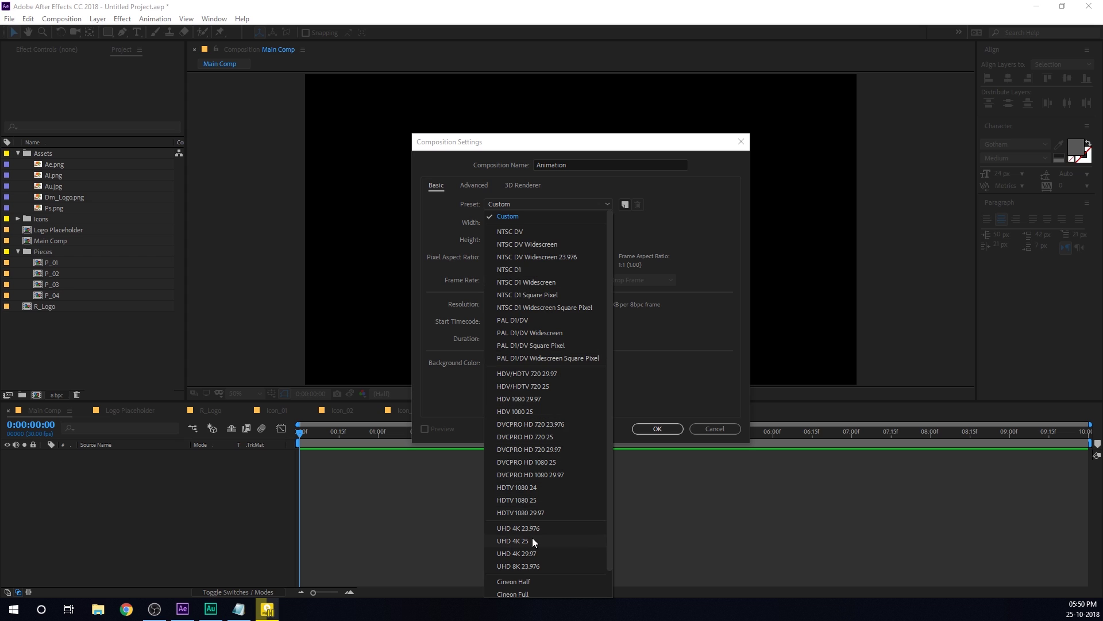
click(527, 512)
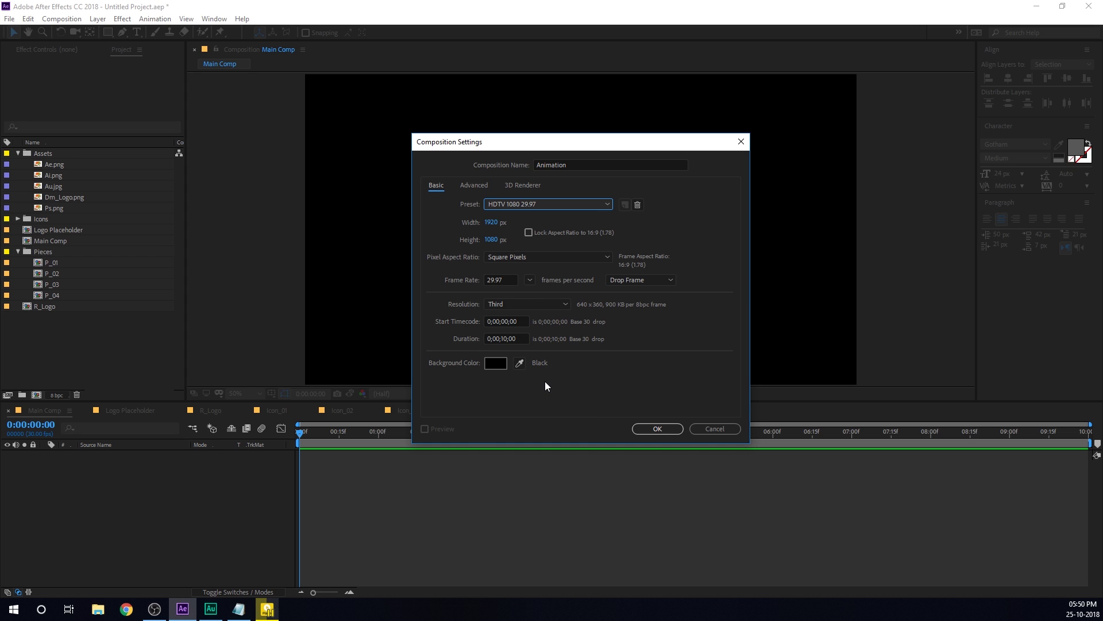
click(528, 281)
click(543, 380)
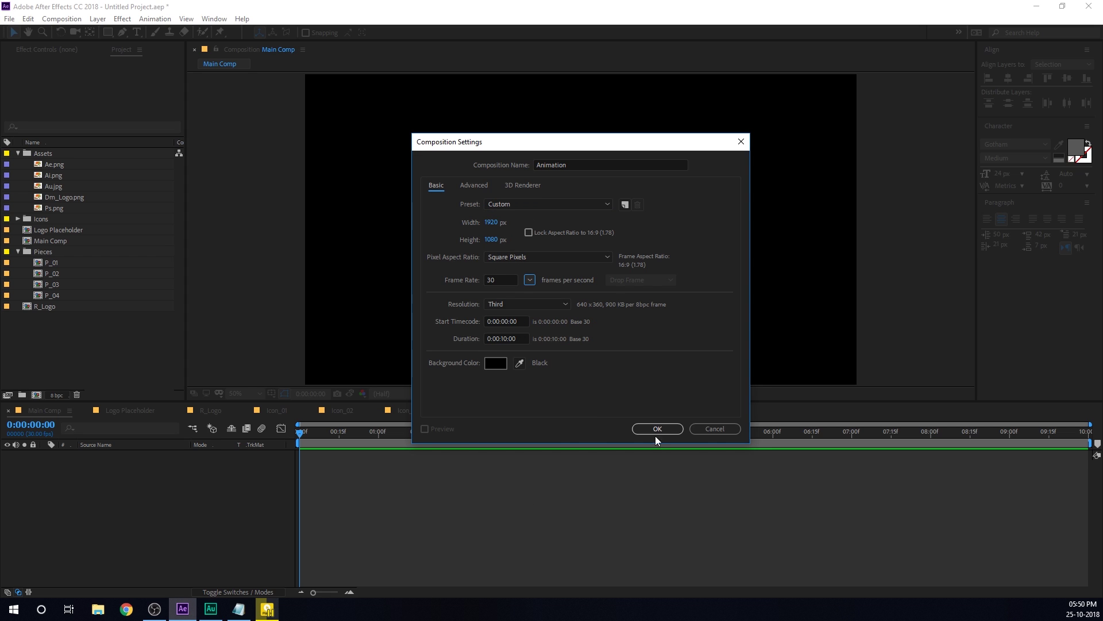
click(656, 429)
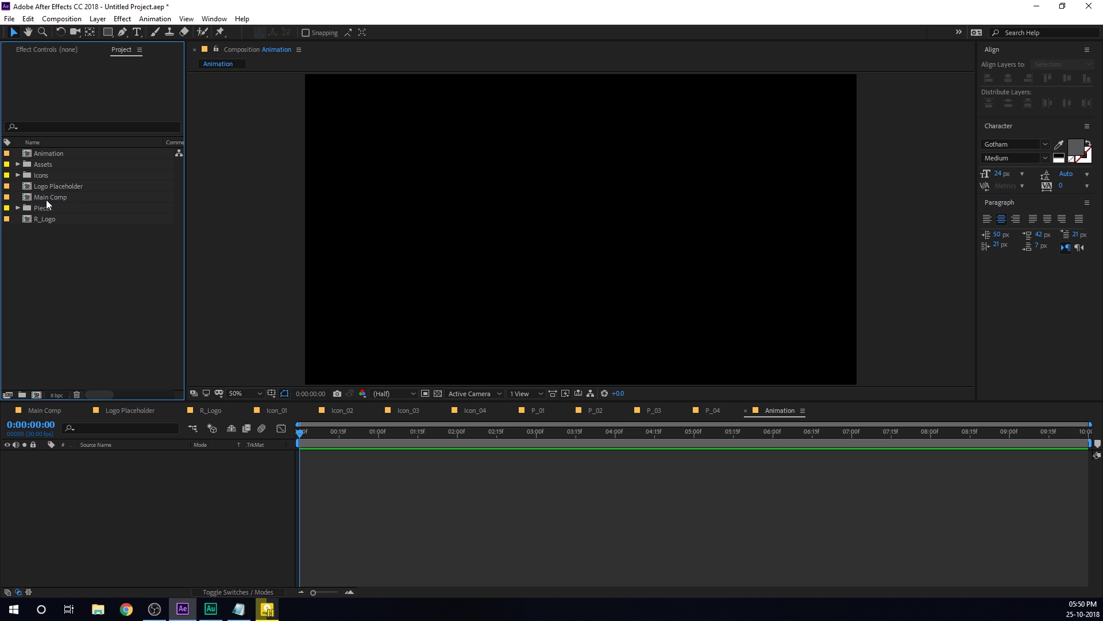
- Add Icon_01 from the Icons folder to the Animation composition and make it a 3D layer
click(18, 175)
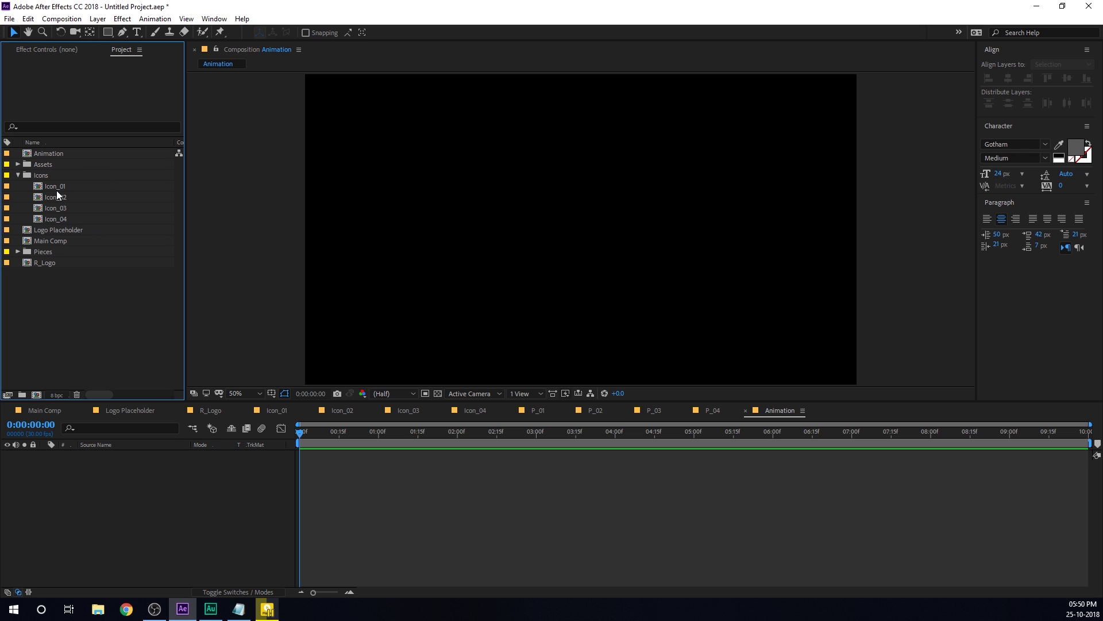
drag(56, 188, 146, 508)
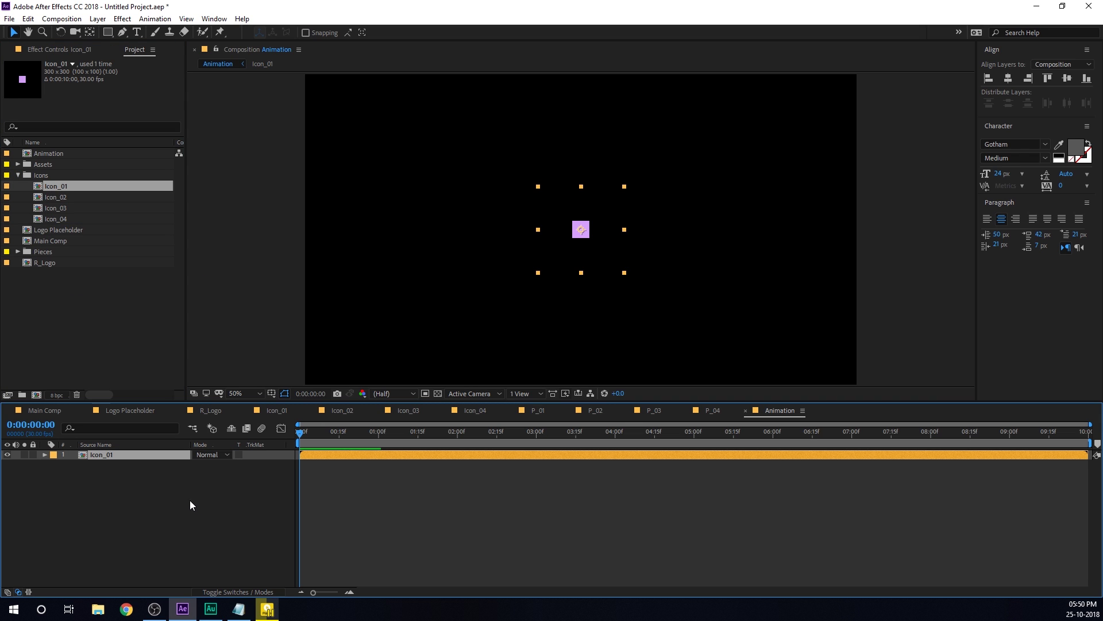
click(216, 498)
key(F4)
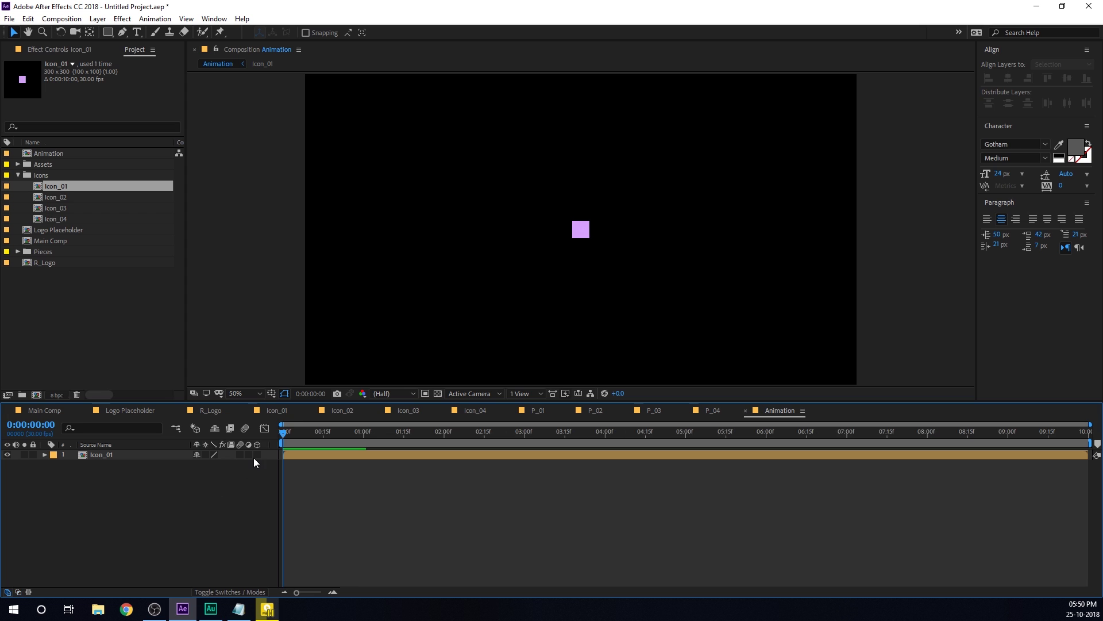
click(256, 455)
- Add a null object to the Animation composition, rename it 01 and make it a 3D layer
right_click(203, 497)
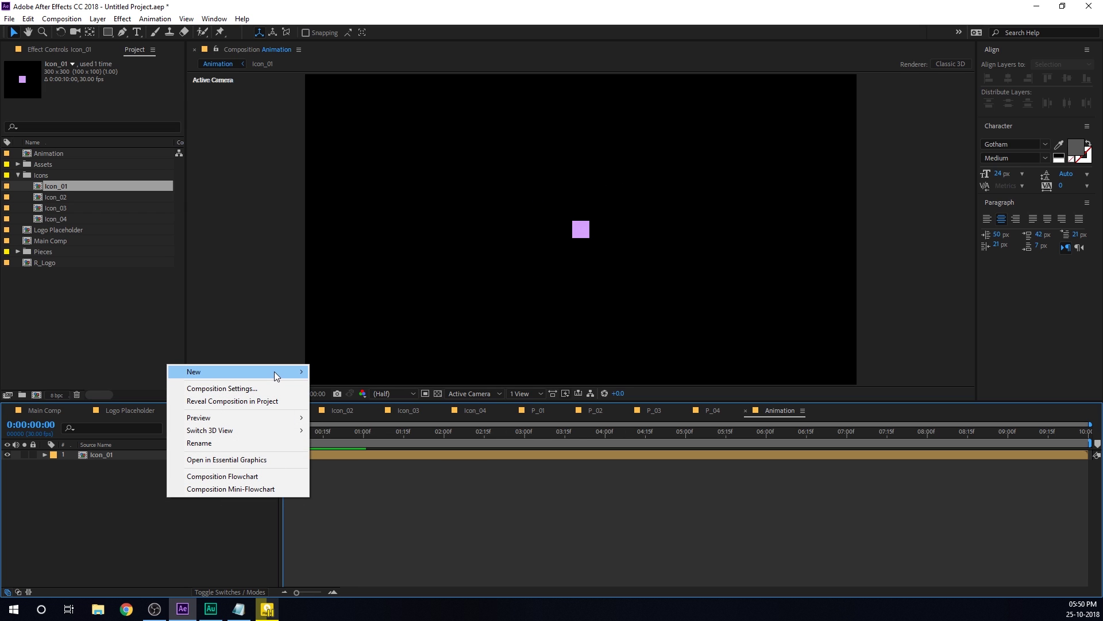
mouse_move(274, 372)
click(343, 439)
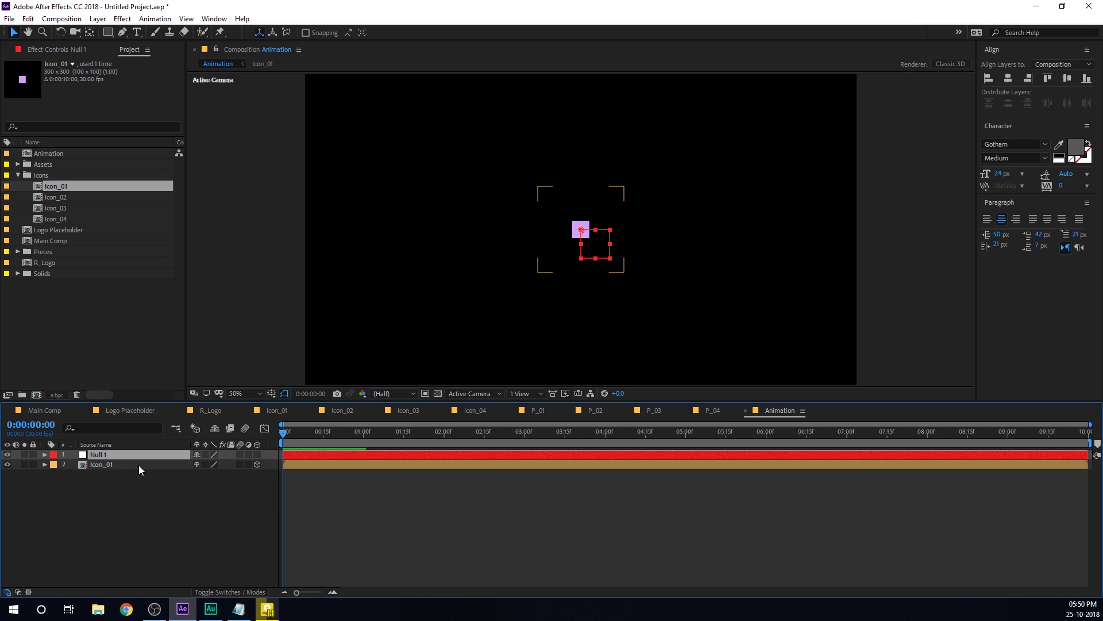
key(Return)
text(01)
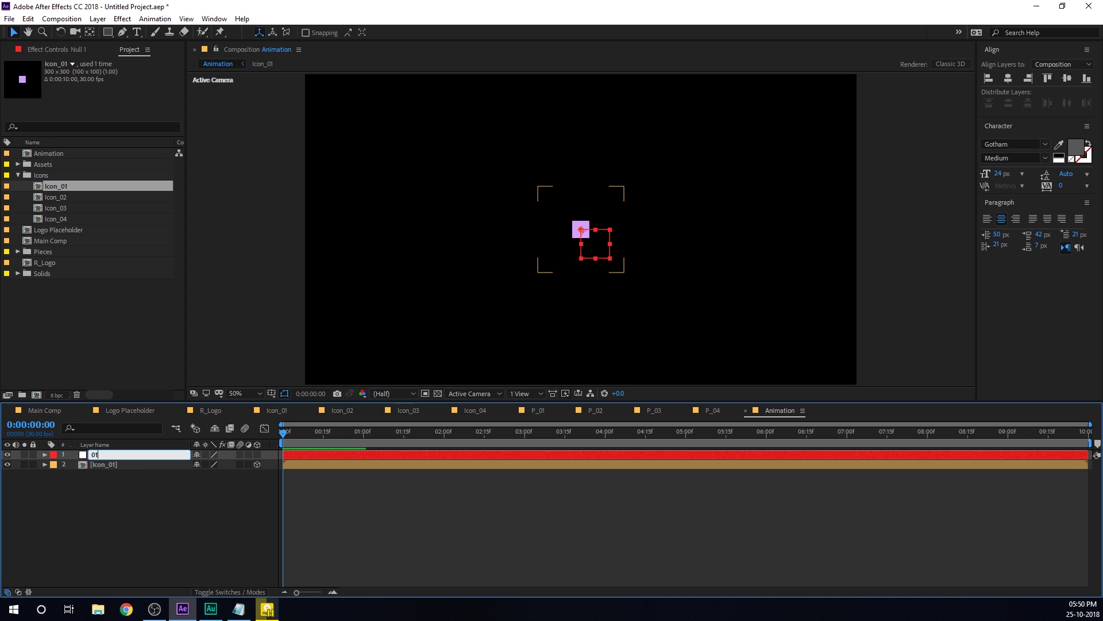
click(134, 514)
click(256, 454)
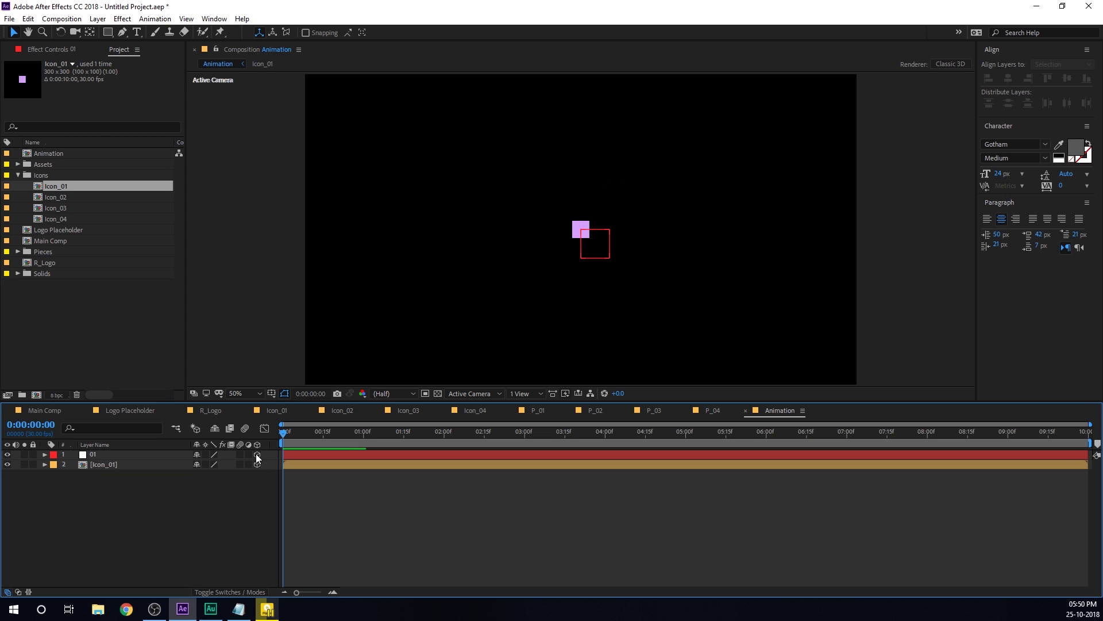
- Show the Parent & Link column in the Animation composition's timeline
right_click(274, 446)
mouse_move(339, 483)
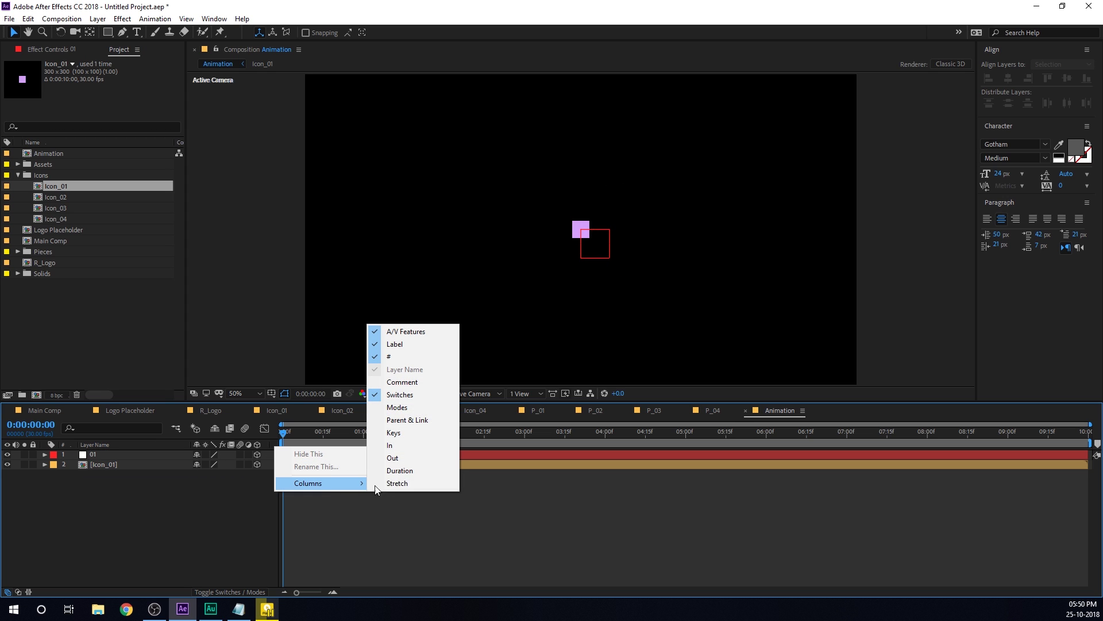
click(407, 419)
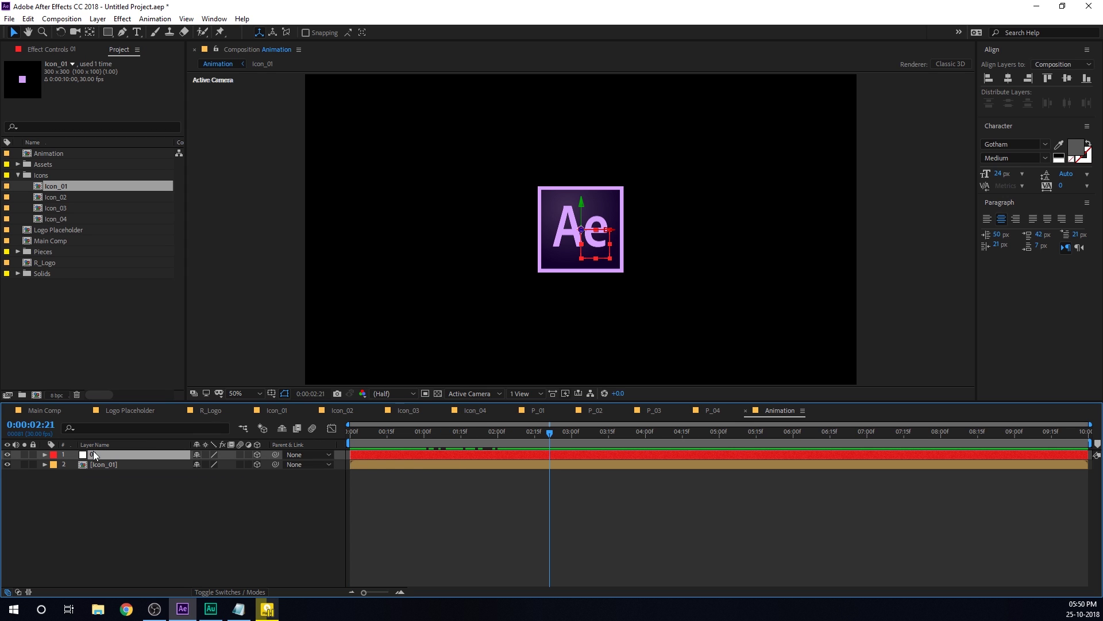
- Set the Icon_01 layer's scale to 70% in the Animation composition
click(106, 464)
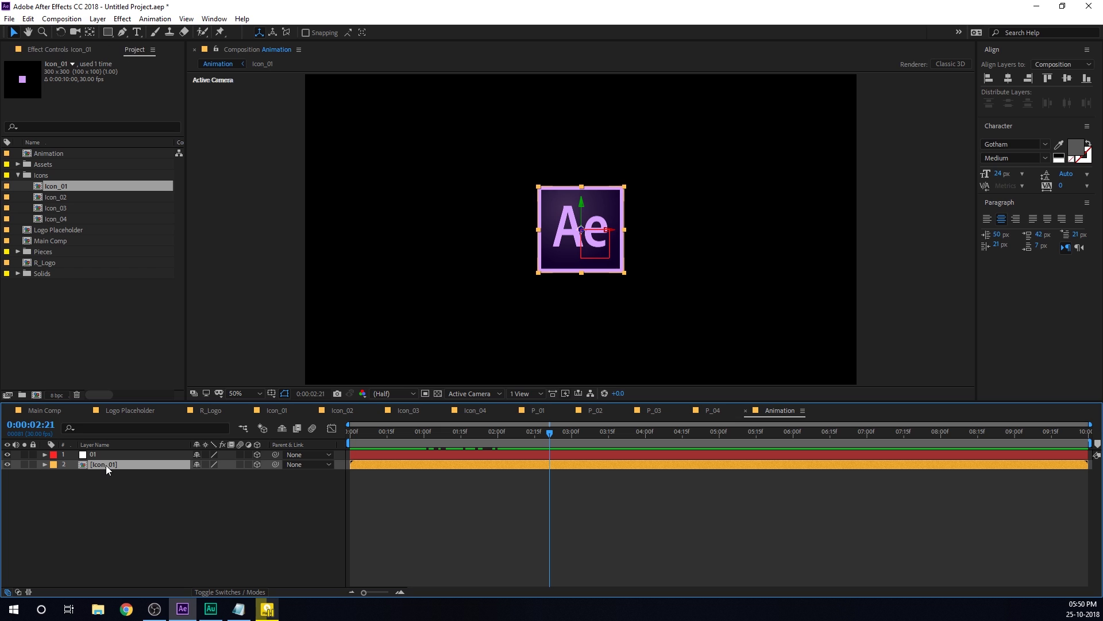
key(s)
click(246, 474)
text(70)
click(231, 515)
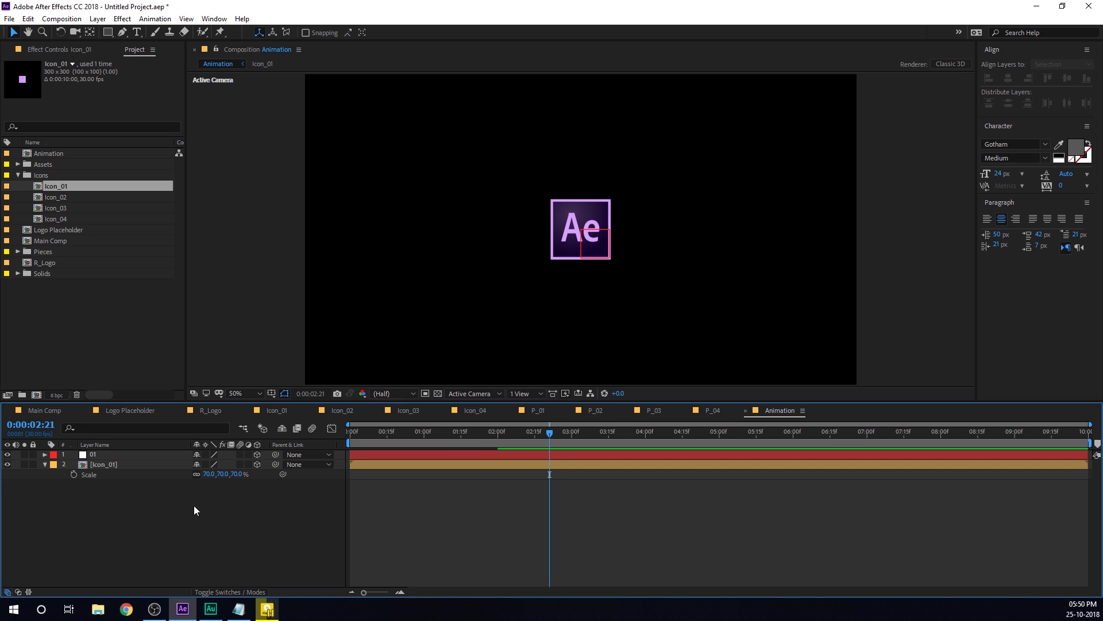
- Show the rulers and safe-area guides, and place a vertical and a horizontal guide through the composition's exact centre
key(ctrl+r)
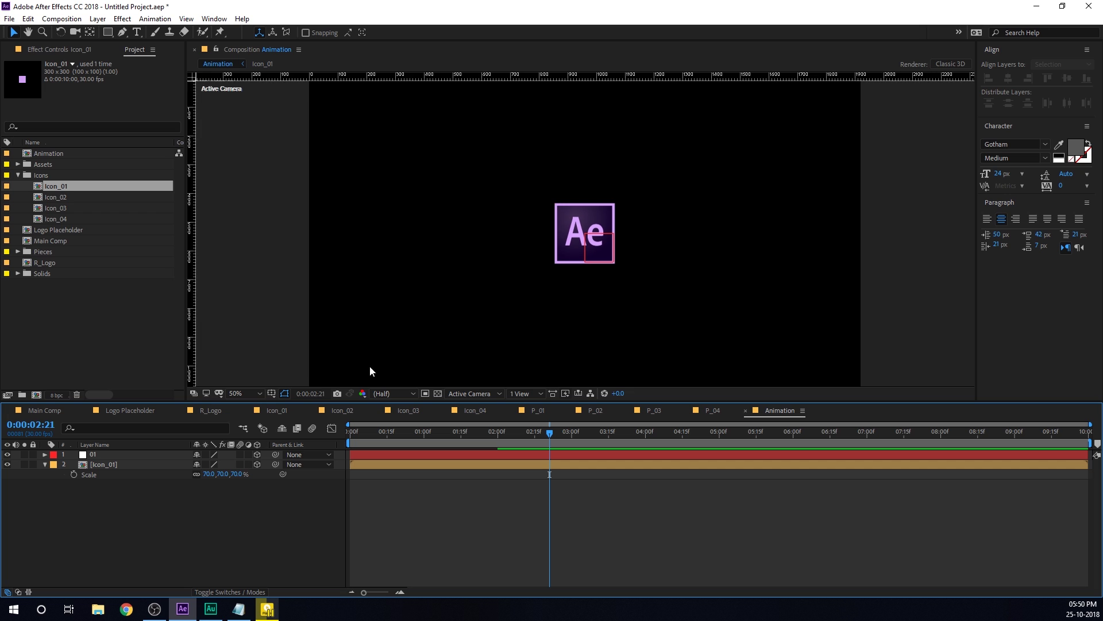
key(apostrophe)
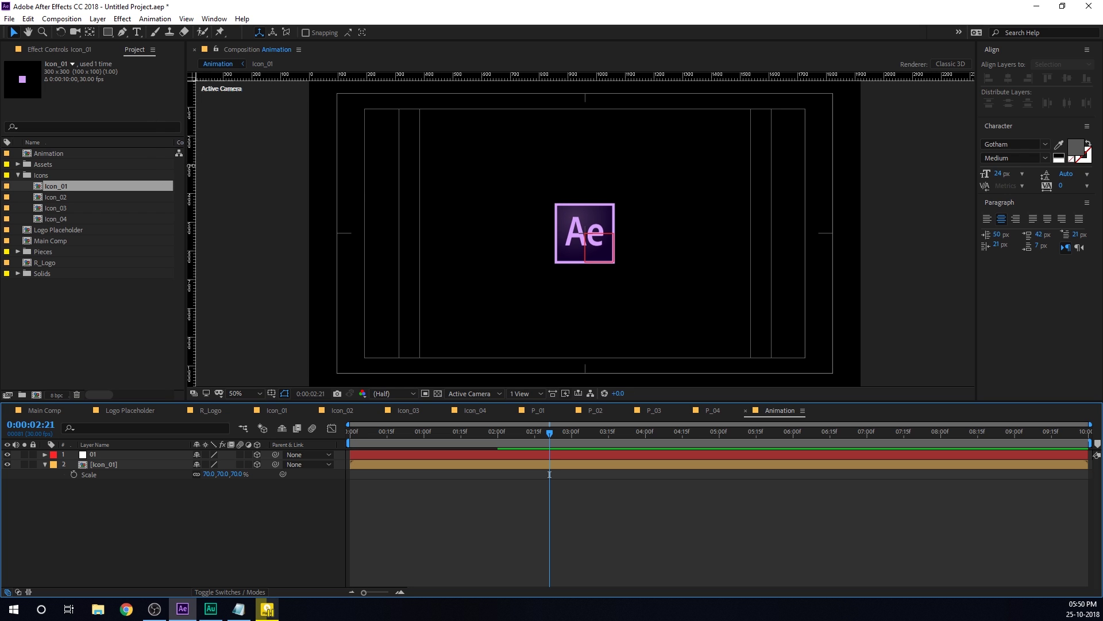
key(period)
key(period)
key(period)
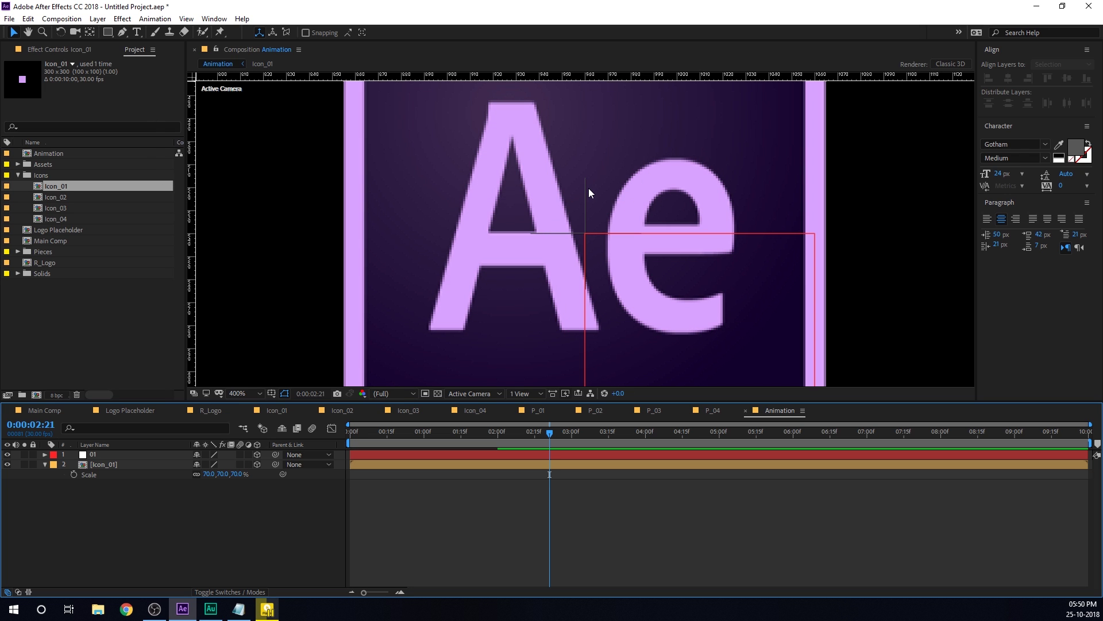
drag(192, 205, 585, 216)
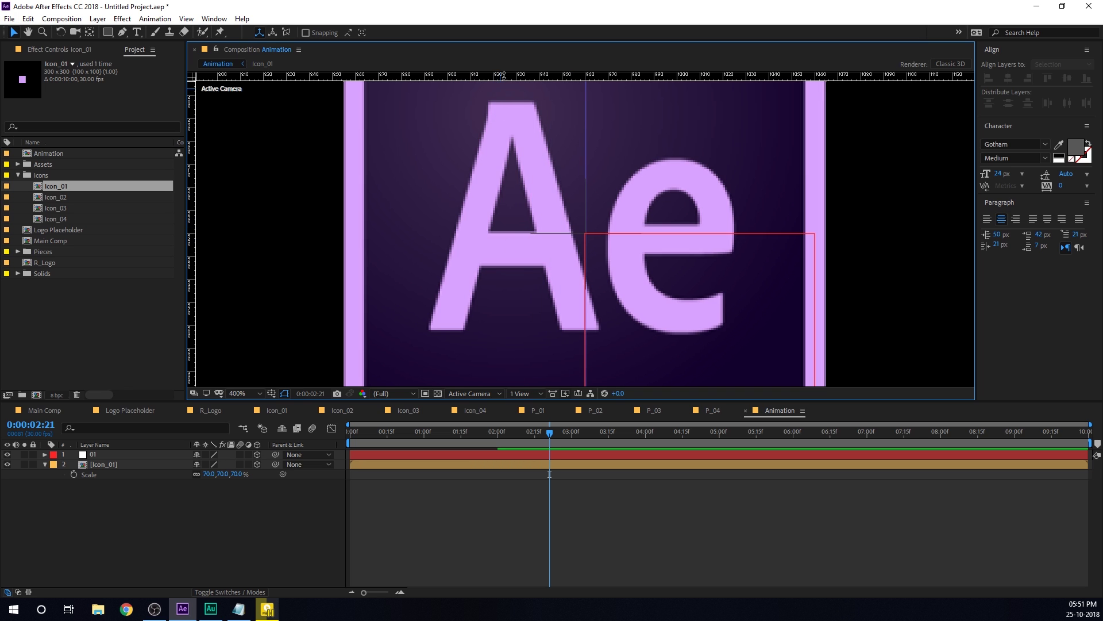
drag(504, 75, 524, 232)
key(period)
key(period)
drag(530, 75, 535, 235)
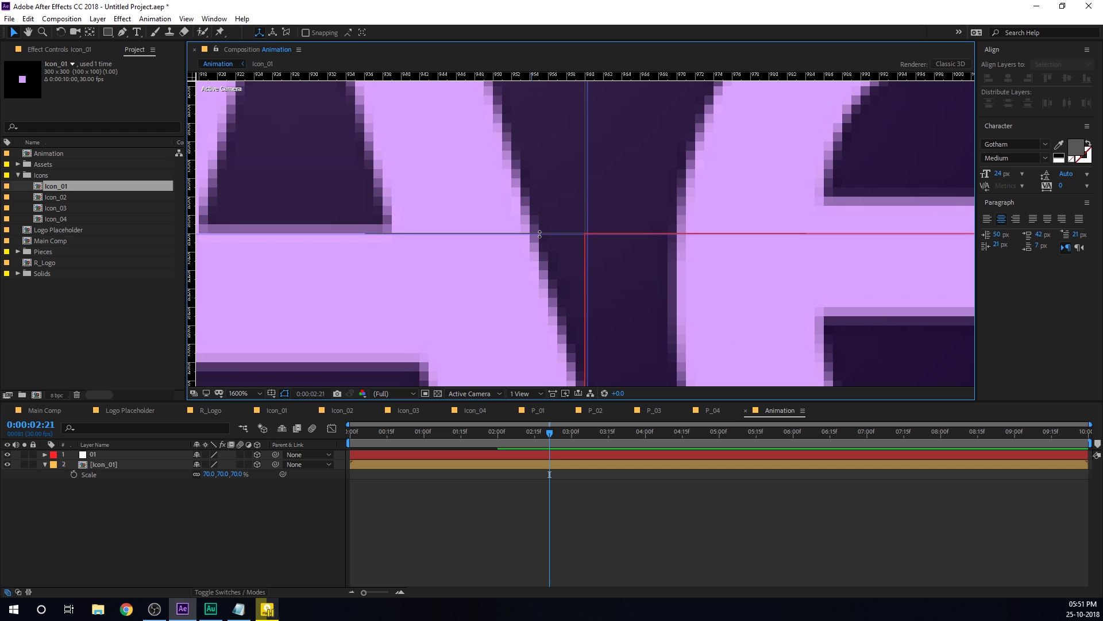
key(slash)
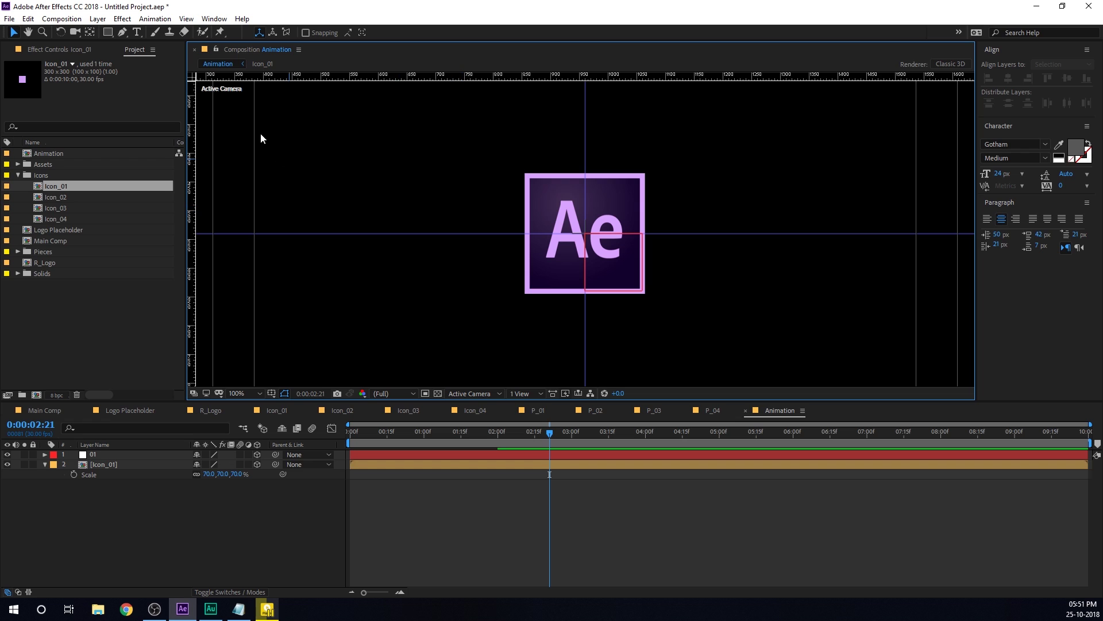
- Enable snapping and move Icon_01 so its bottom-right corner snaps to the intersection of the two centre guides
click(306, 32)
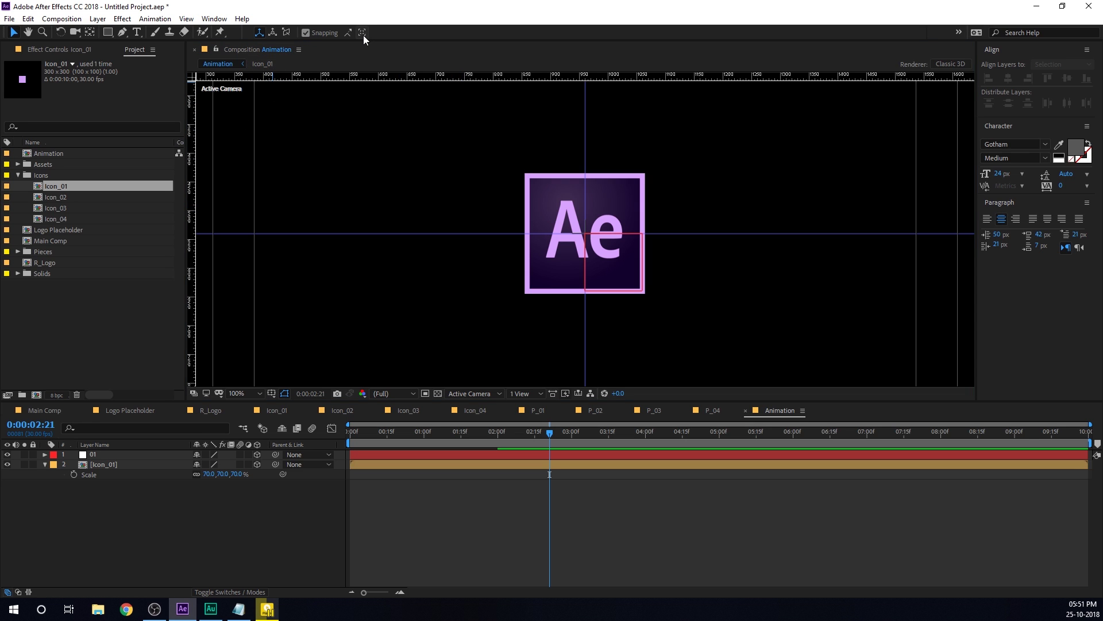
drag(555, 198, 505, 145)
click(639, 432)
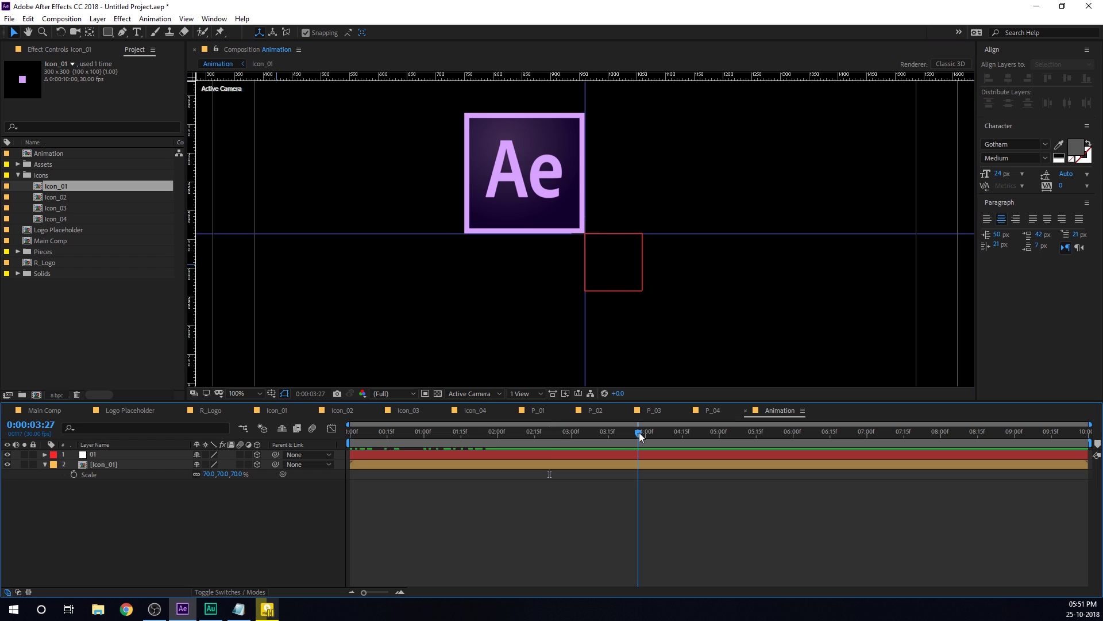
- Parent the Icon_01 layer to the null object 01 and collapse its properties
click(166, 463)
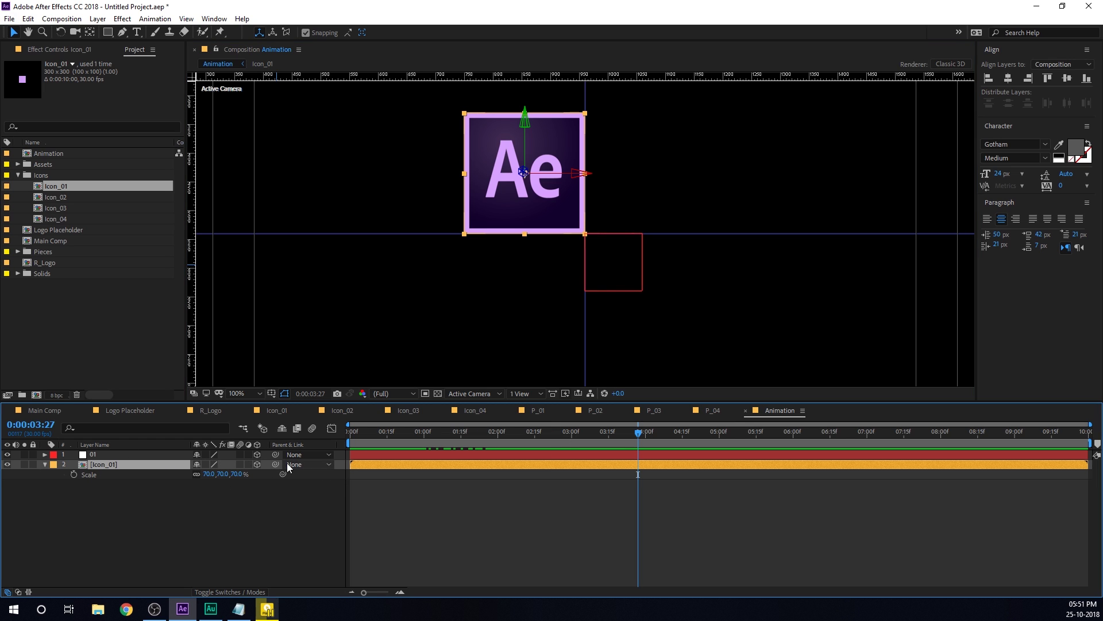
drag(273, 462, 97, 455)
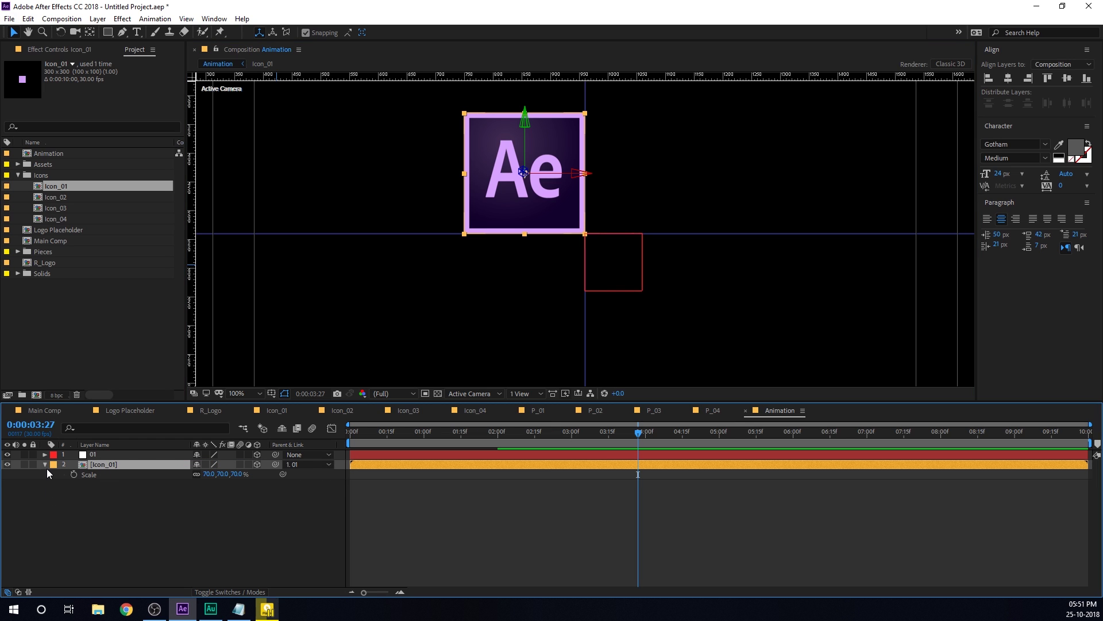
click(45, 464)
click(157, 504)
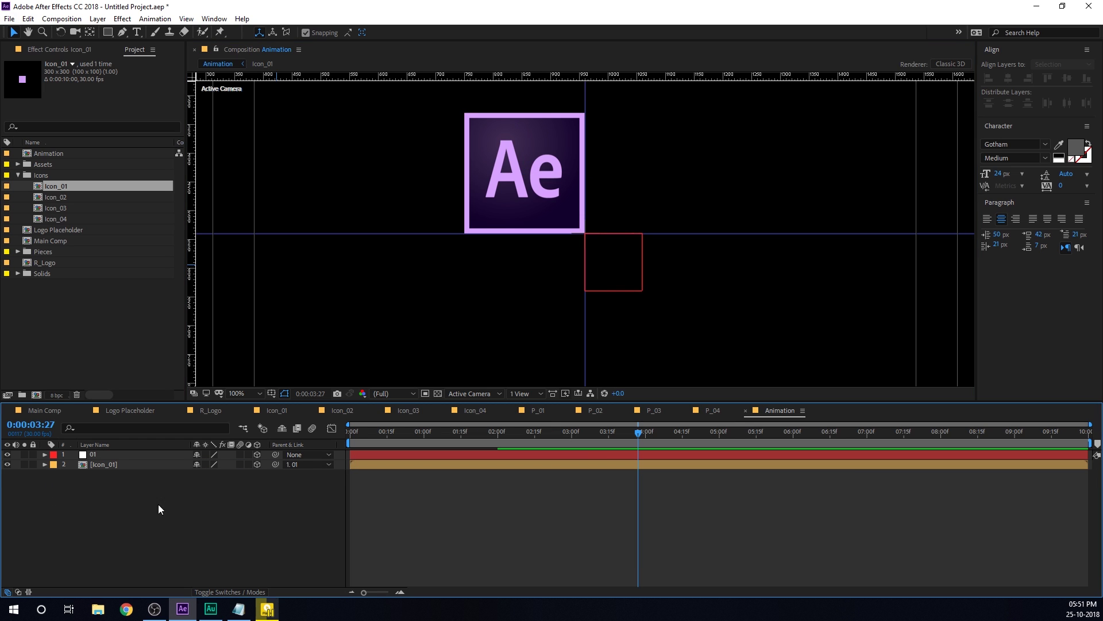
- Add a two-node camera with the 35mm preset to the composition, and hide the rulers and safe-area guides
right_click(106, 557)
mouse_move(209, 433)
click(287, 485)
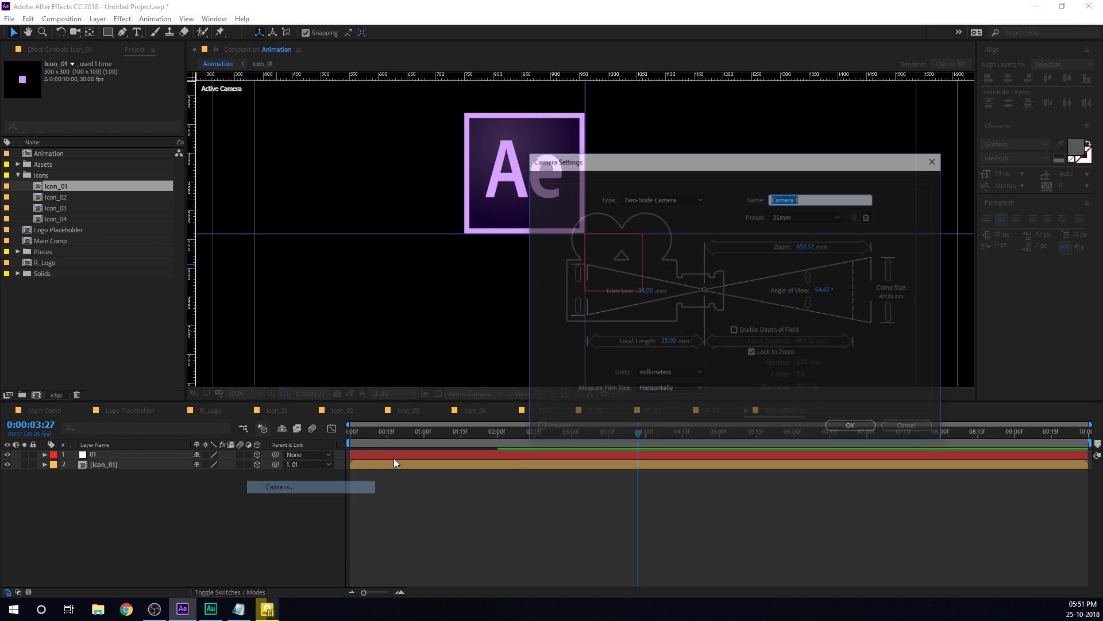
drag(773, 161, 571, 124)
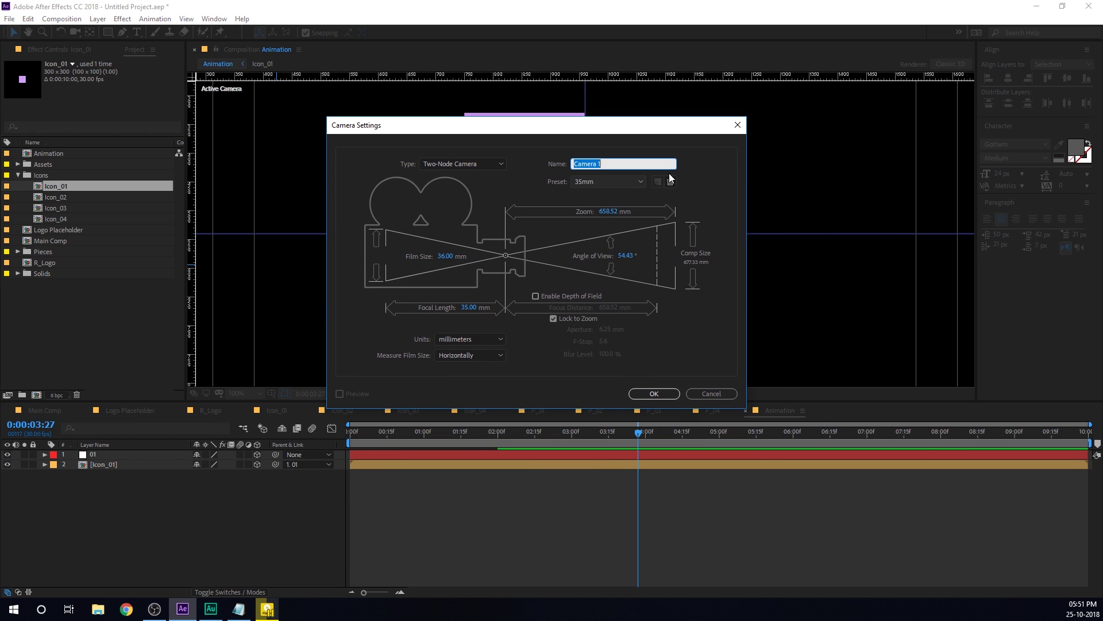
click(649, 394)
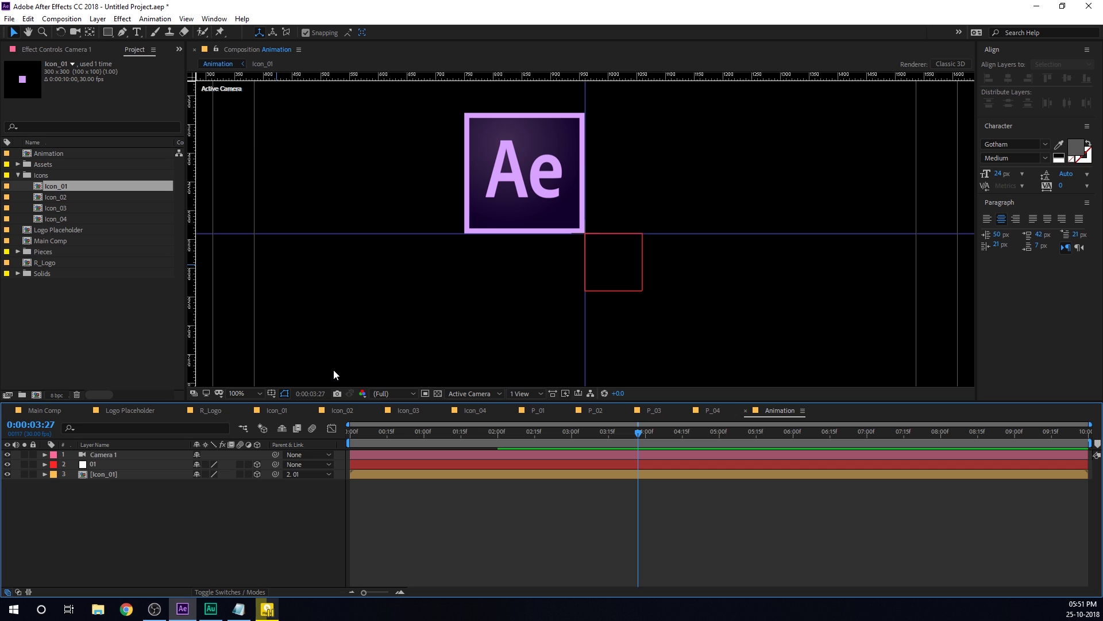
key(ctrl+r)
key(')
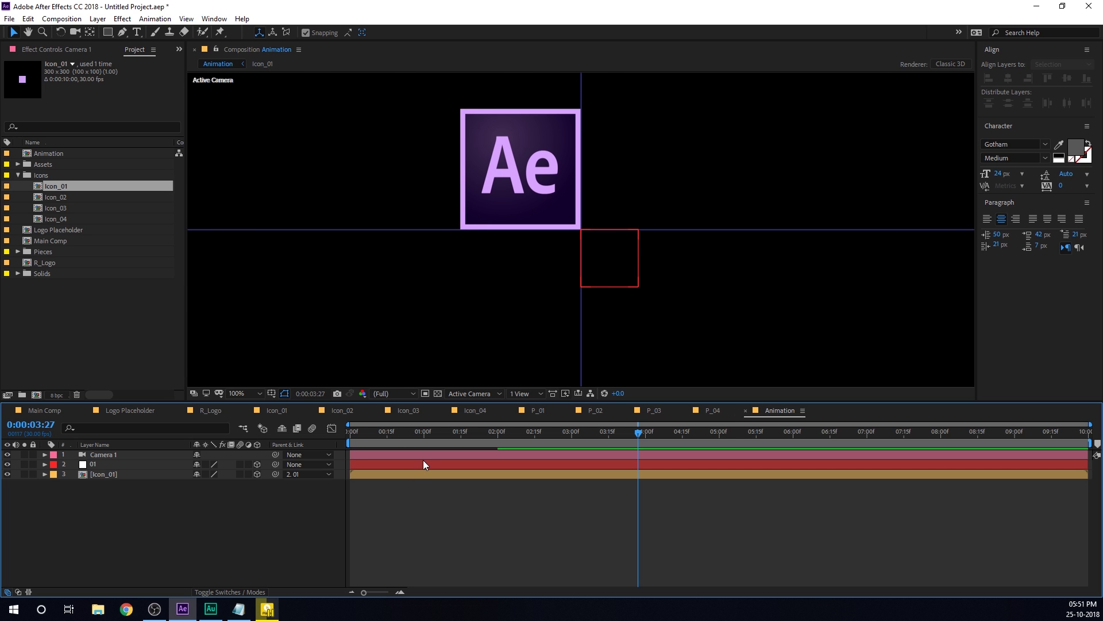
- Set a Position keyframe on Icon_01 at 0:00:00:10
click(498, 432)
drag(389, 436, 374, 436)
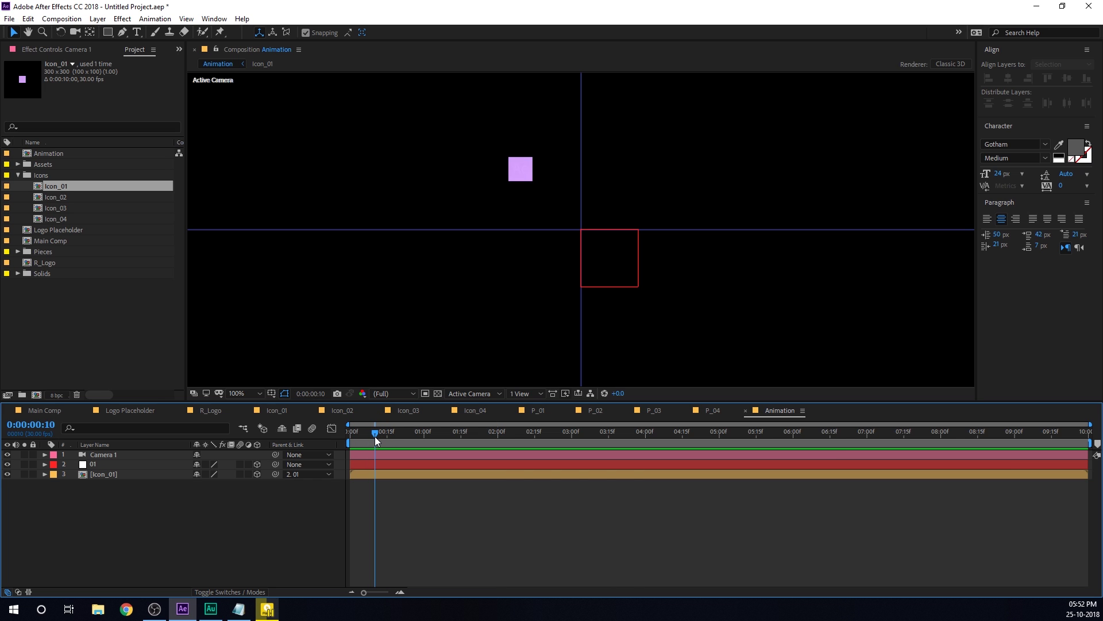
click(107, 474)
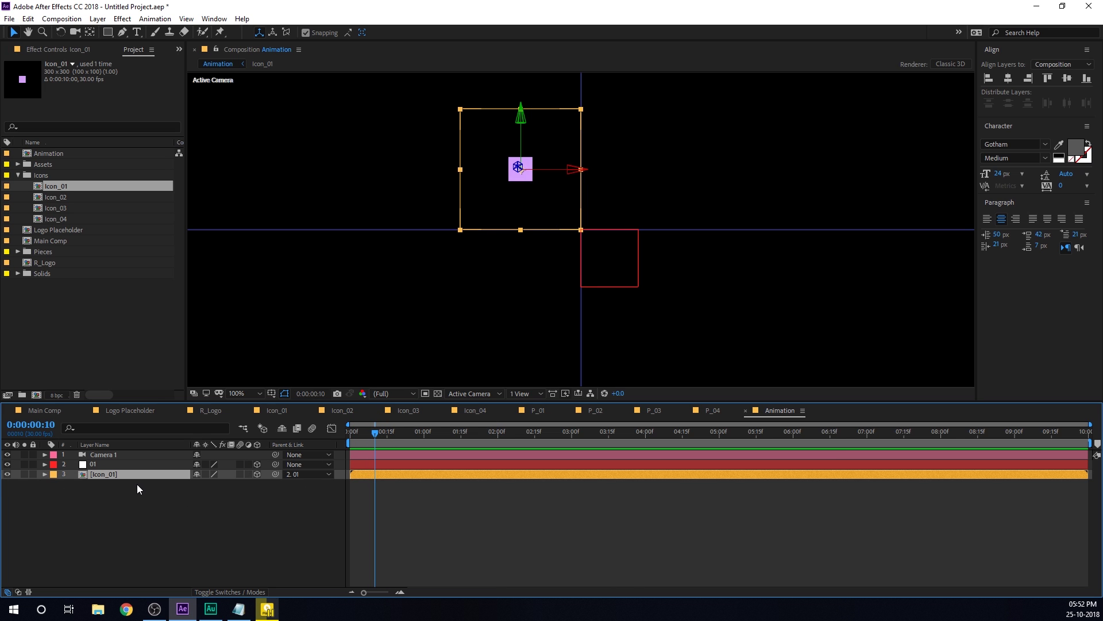
key(p)
click(73, 484)
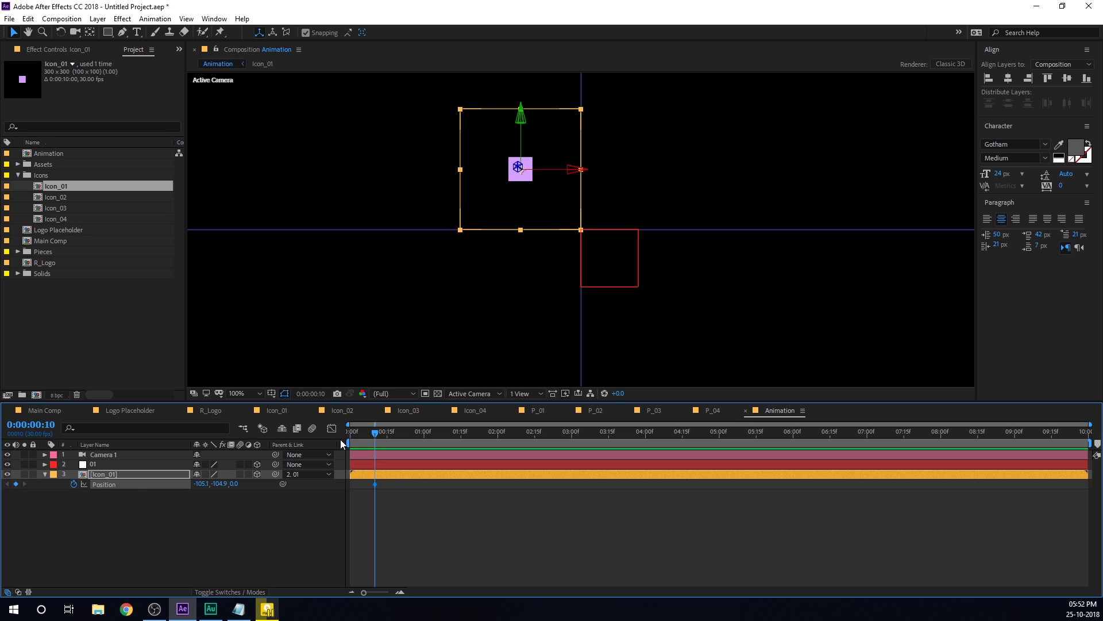
- At 0:00:00:00, move Icon_01 straight down below the frame to a Y position of about 669, creating the starting keyframe
key(Page_Up)
key(Home)
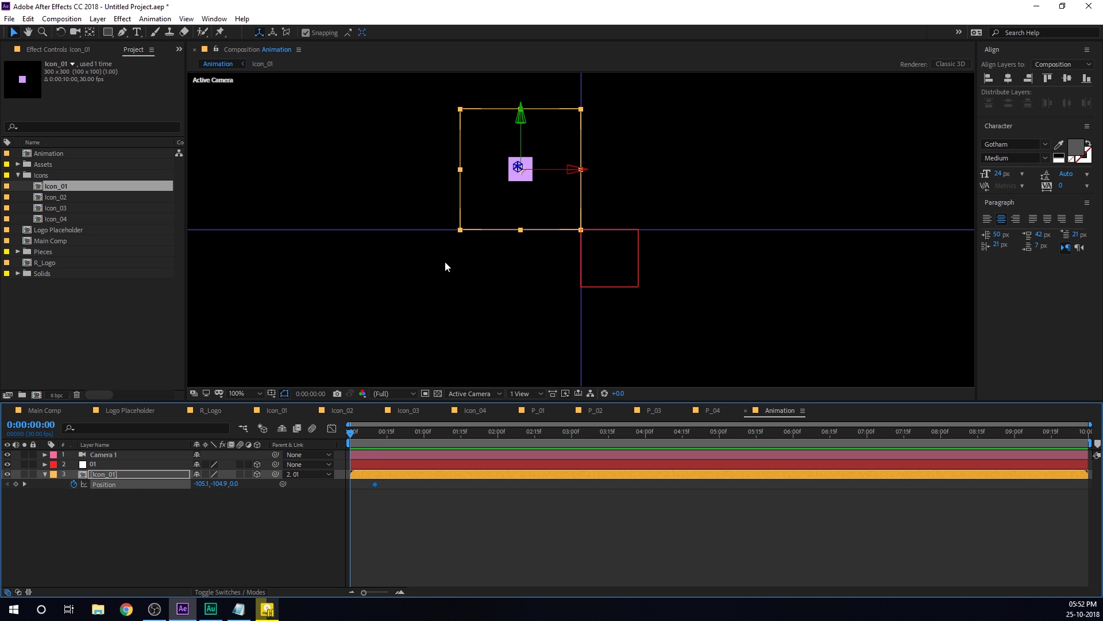
key(comma)
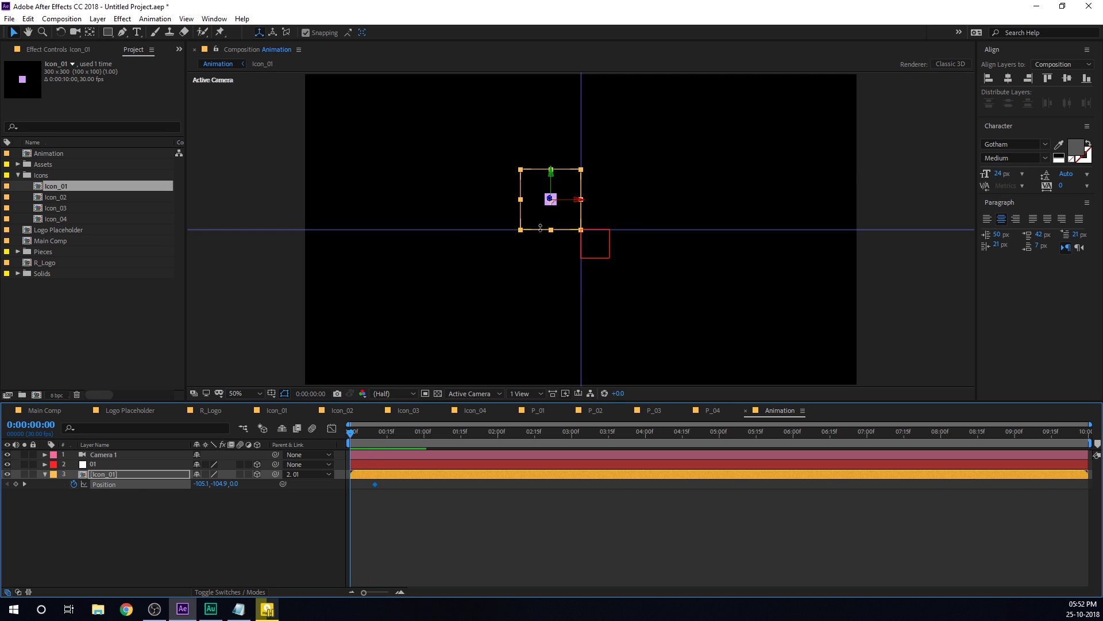
drag(539, 263, 524, 191)
key(shift+Down)
drag(532, 152, 524, 372)
click(395, 484)
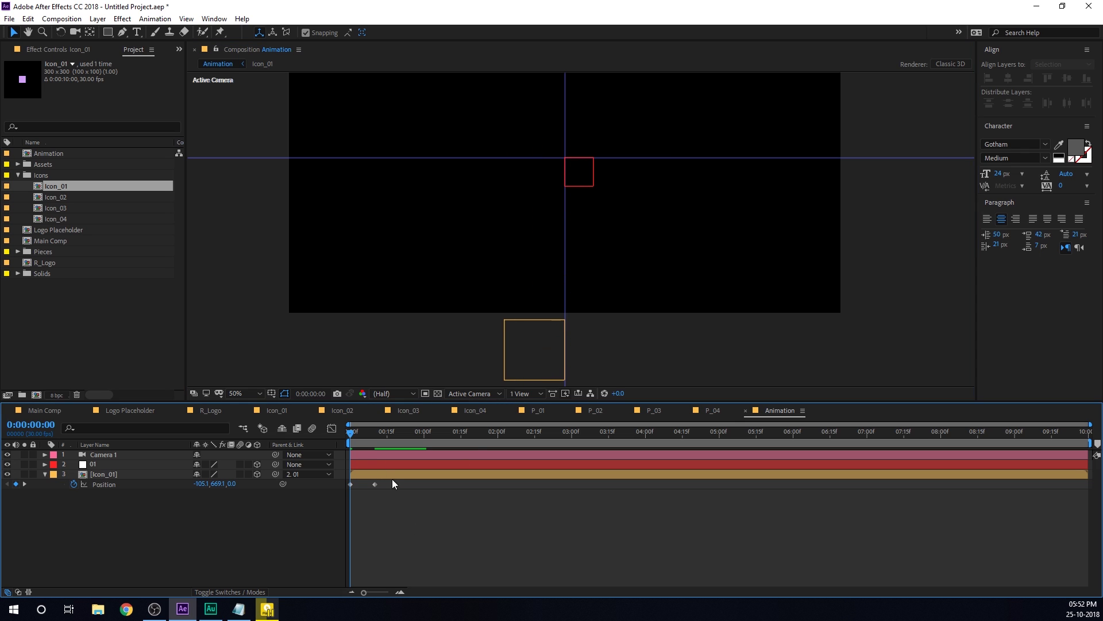
drag(354, 434, 389, 437)
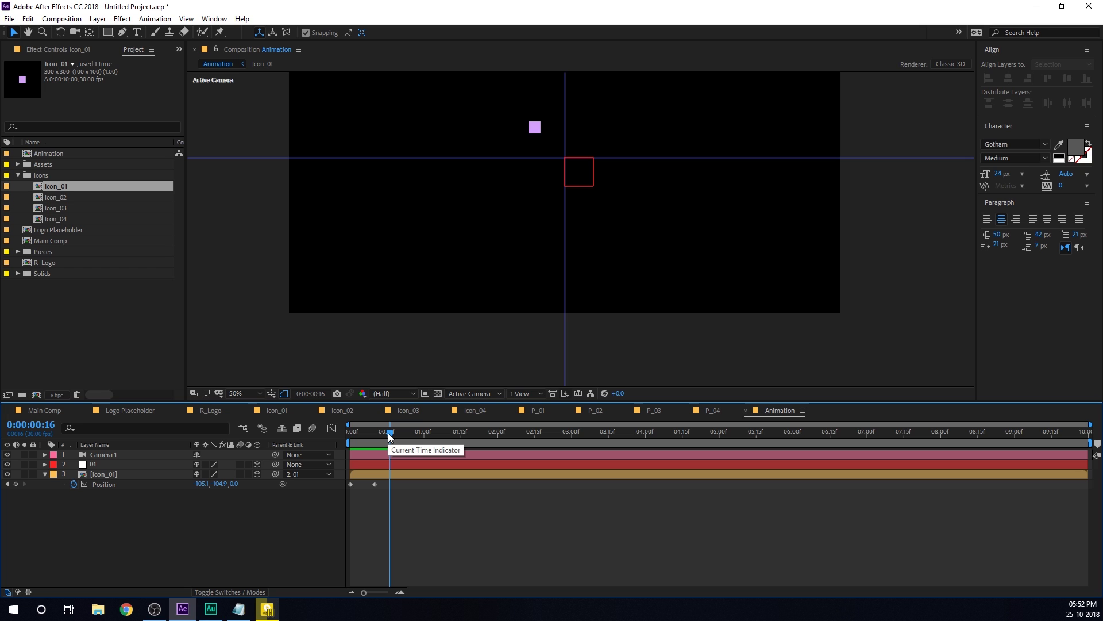
- Copy the Inertial Bounce expression from the Position Expressions file in Notepad and apply it to Icon_01's Position in After Effects
click(238, 609)
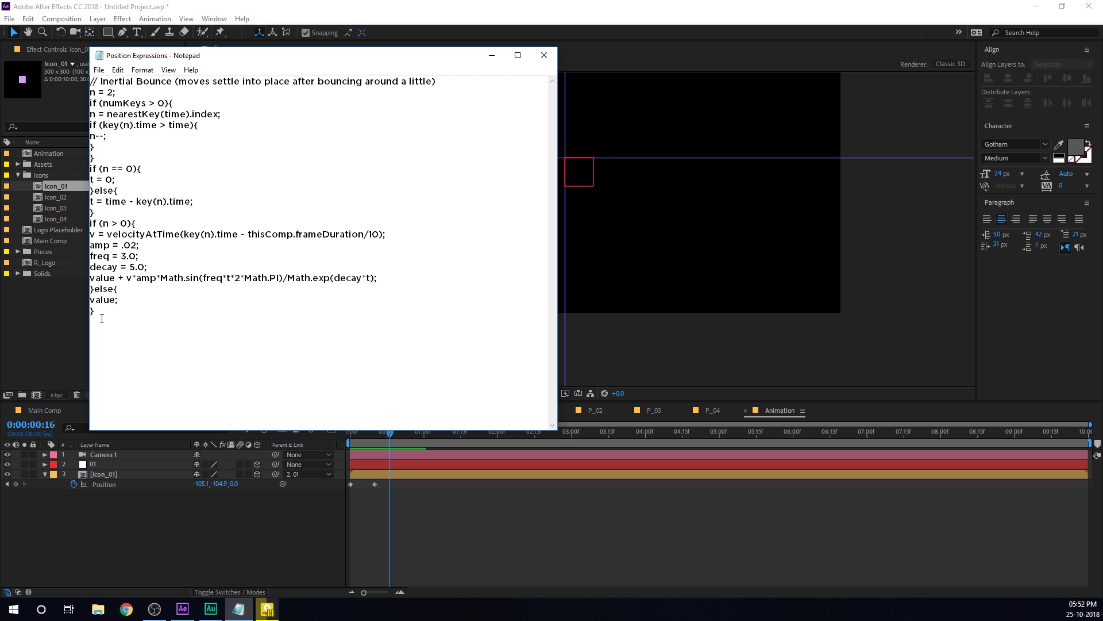
drag(102, 318, 91, 81)
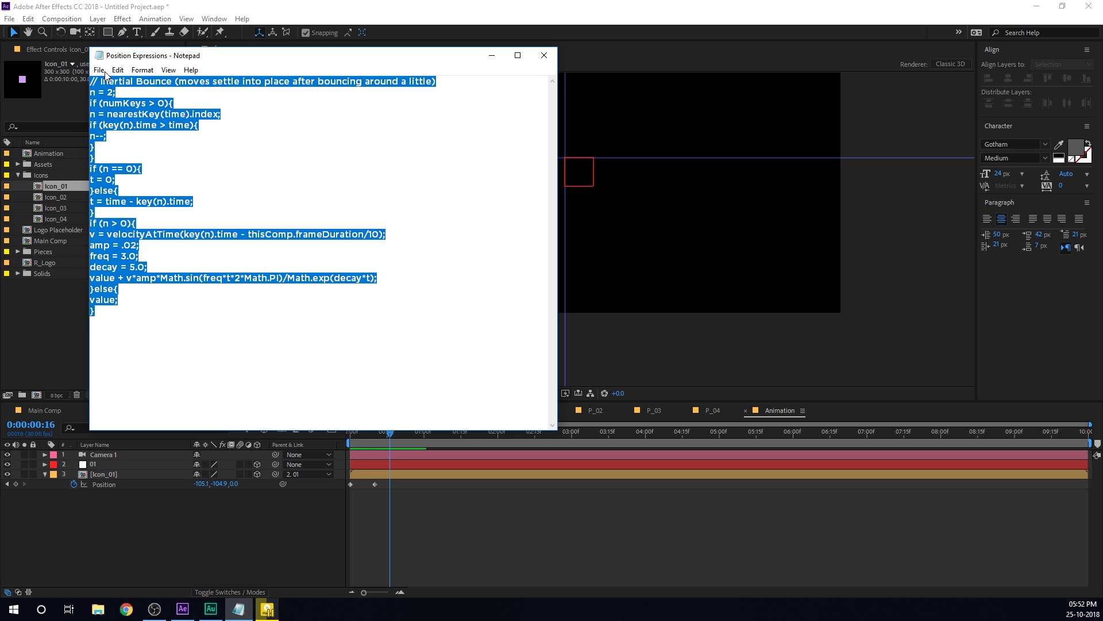
click(492, 55)
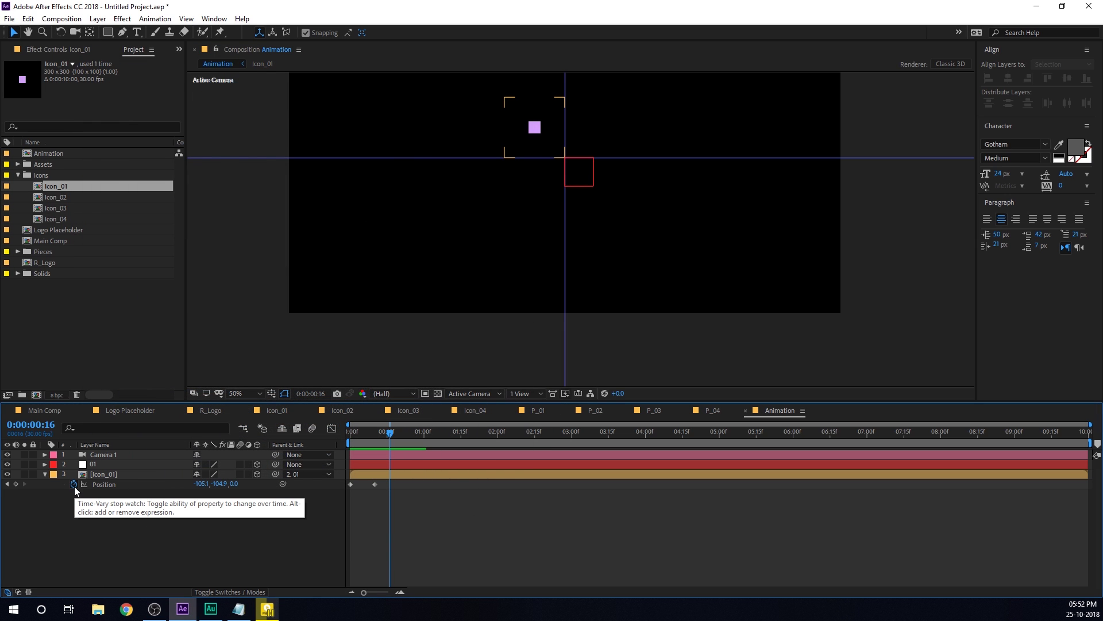
alt+click(74, 484)
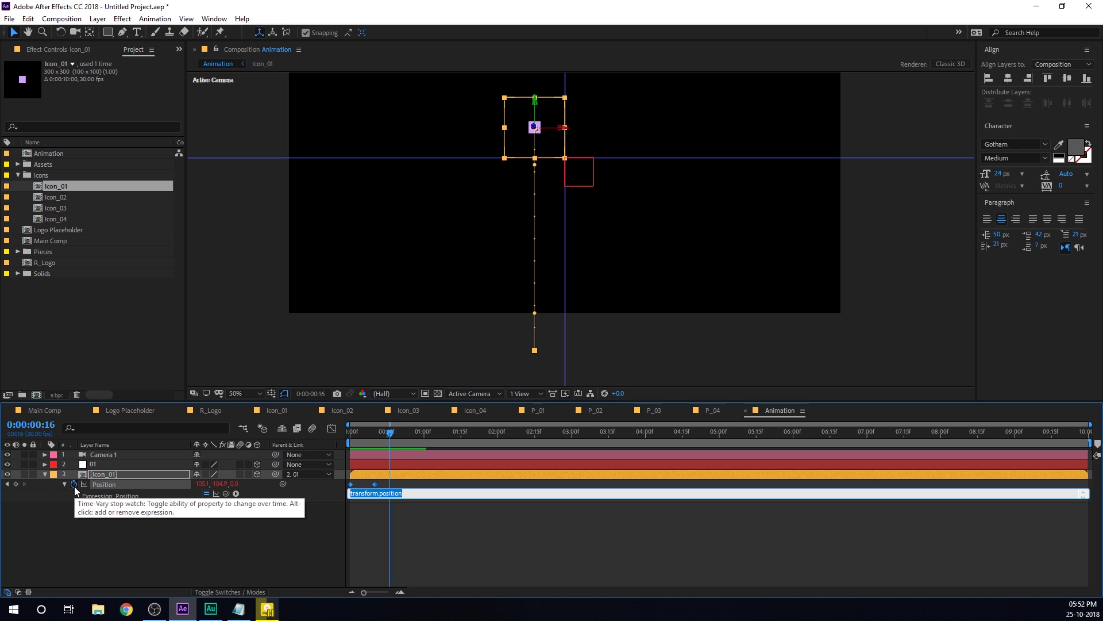
key(ctrl+v)
click(222, 554)
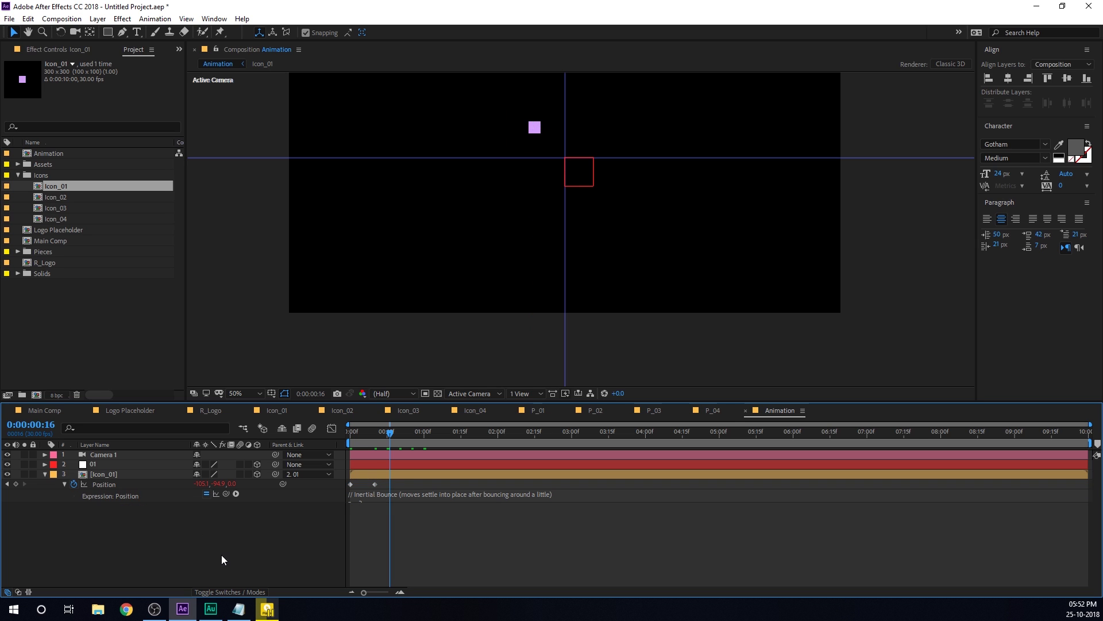
- Play the Animation composition from the start to check Icon_01's bouncing entrance
key(Home)
key(space)
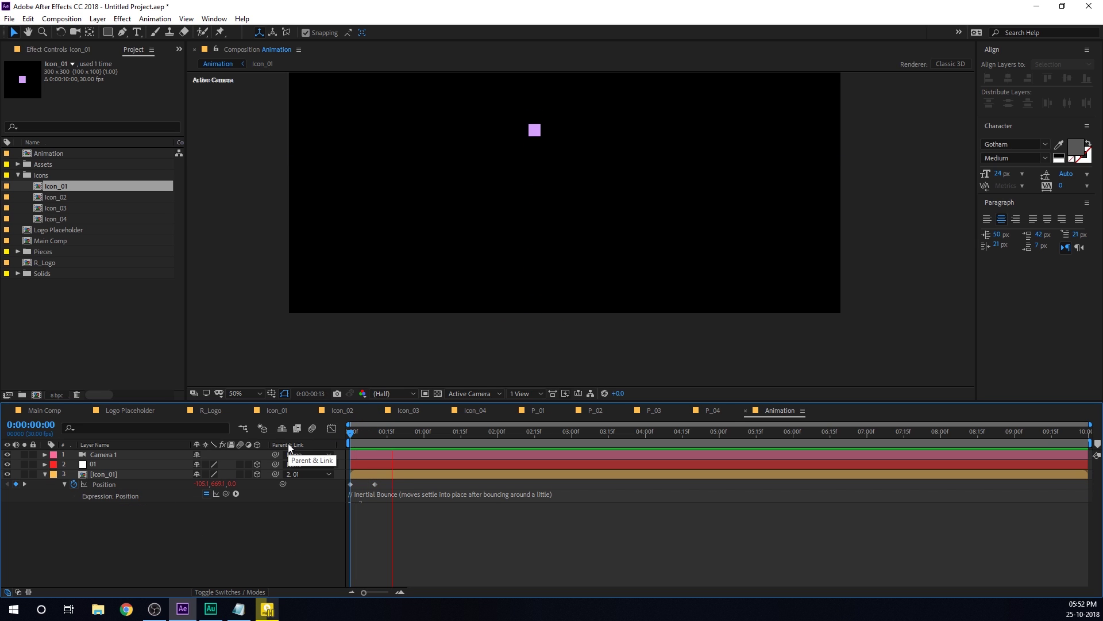
key(space)
click(534, 207)
key(space)
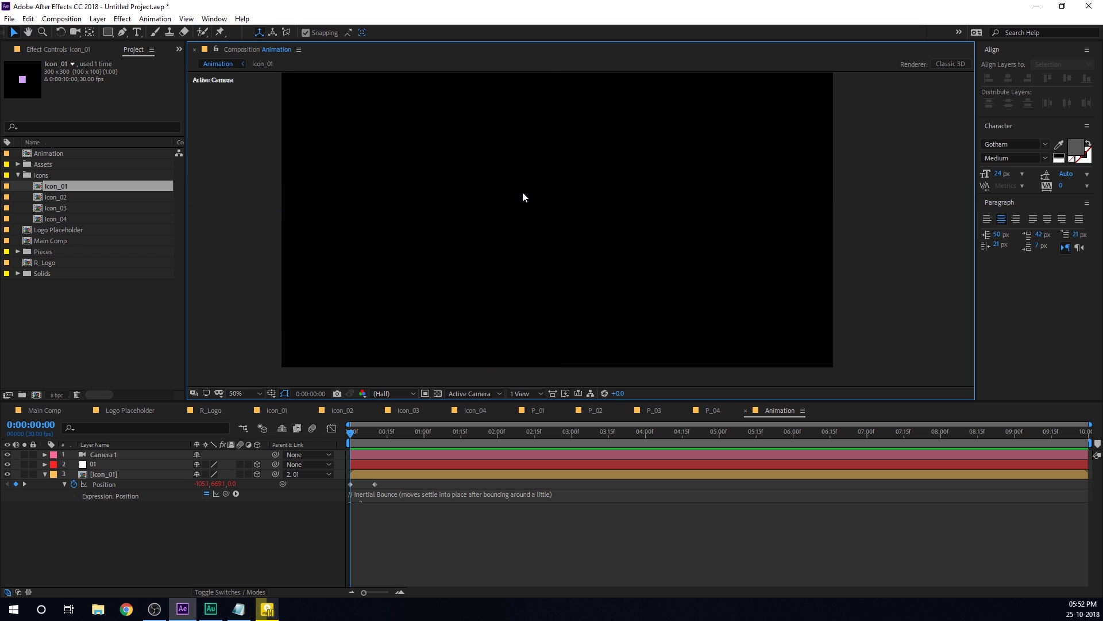
click(321, 443)
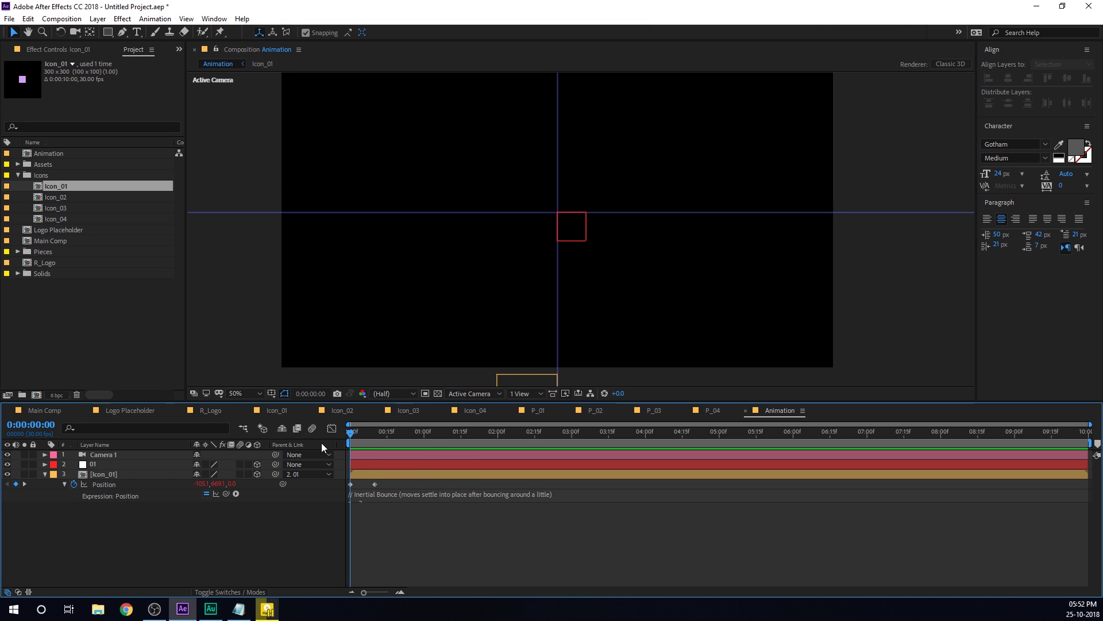
key(space)
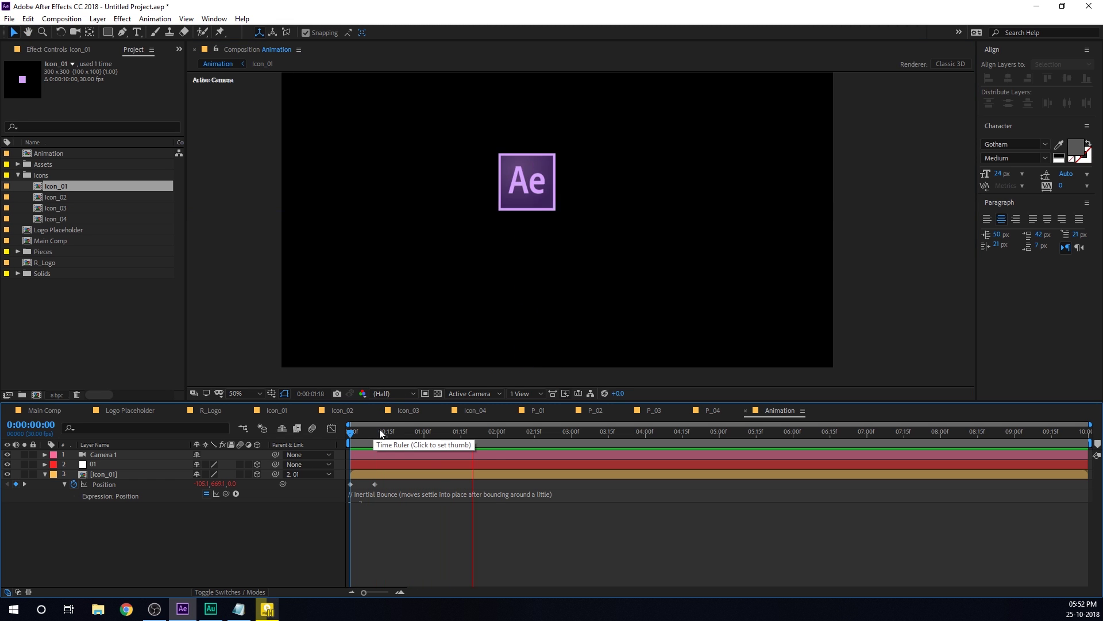
- Add a Position keyframe to Icon_01 at 0:00:02:10
drag(426, 434, 515, 436)
key(Page_Down)
key(Page_Down)
key(Page_Down)
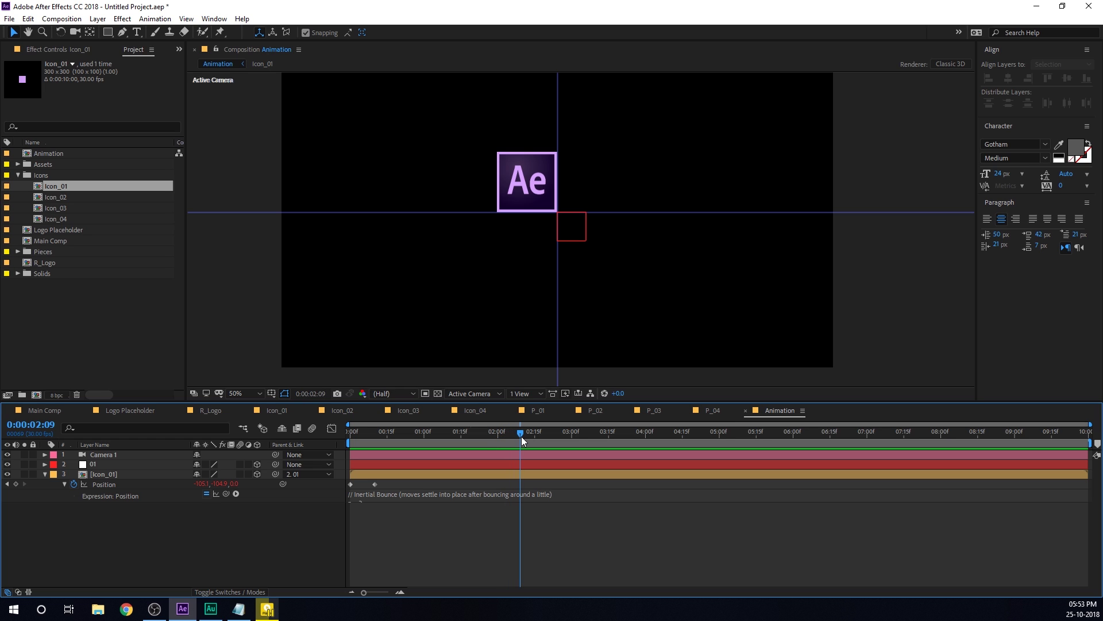
click(103, 474)
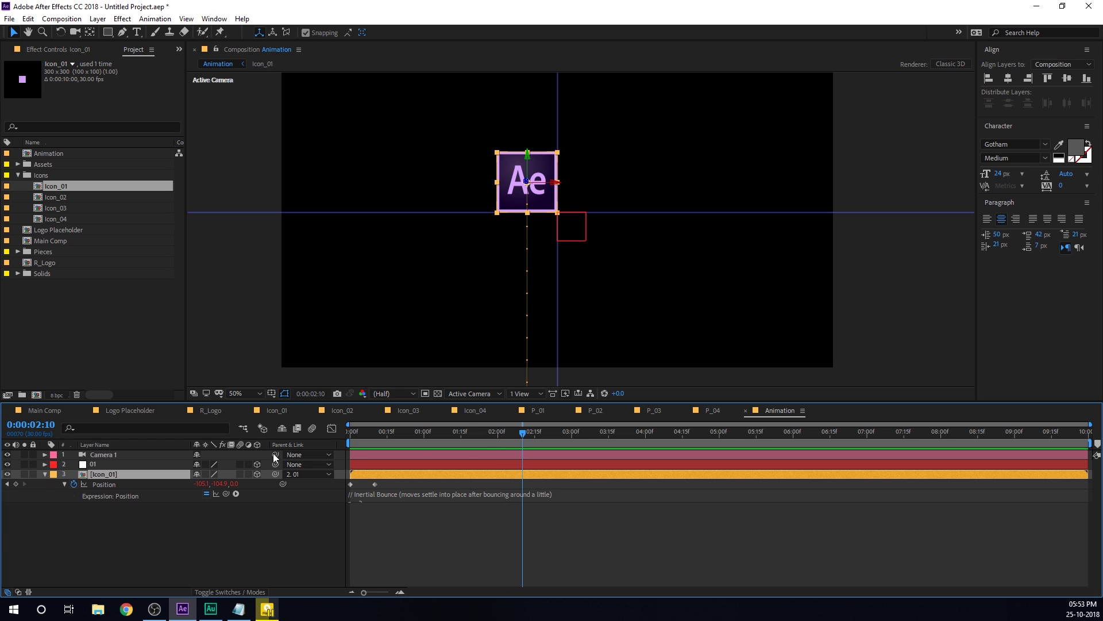
key(p)
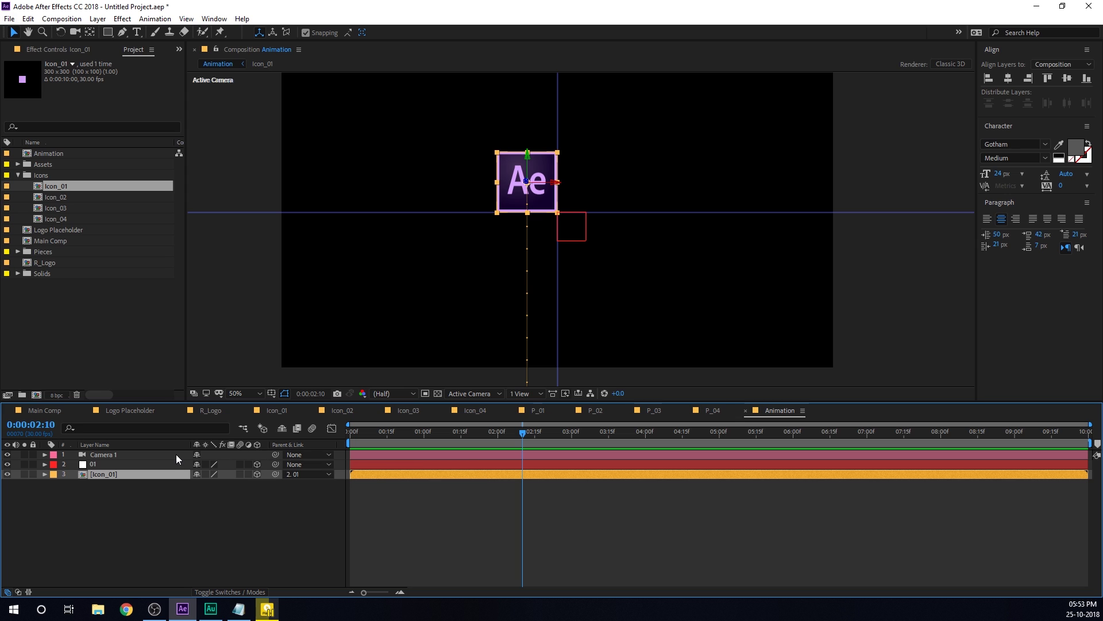
click(15, 484)
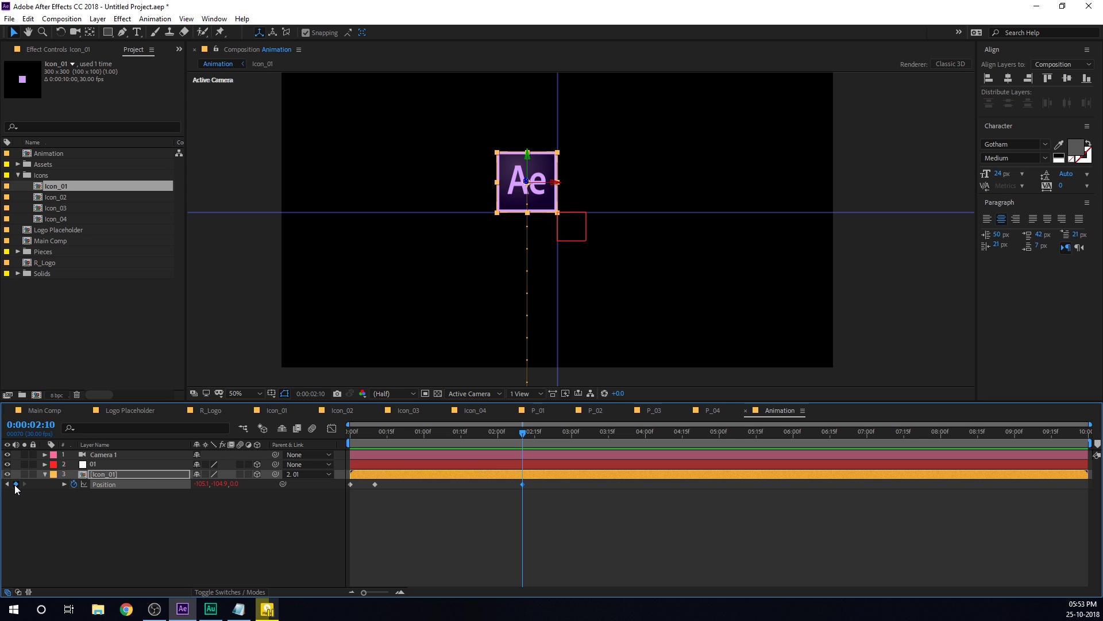
- Set an X Rotation keyframe on Icon_01 at 0:00:02:10, and set X Rotation to -180° at 0:00:04:00
key(r)
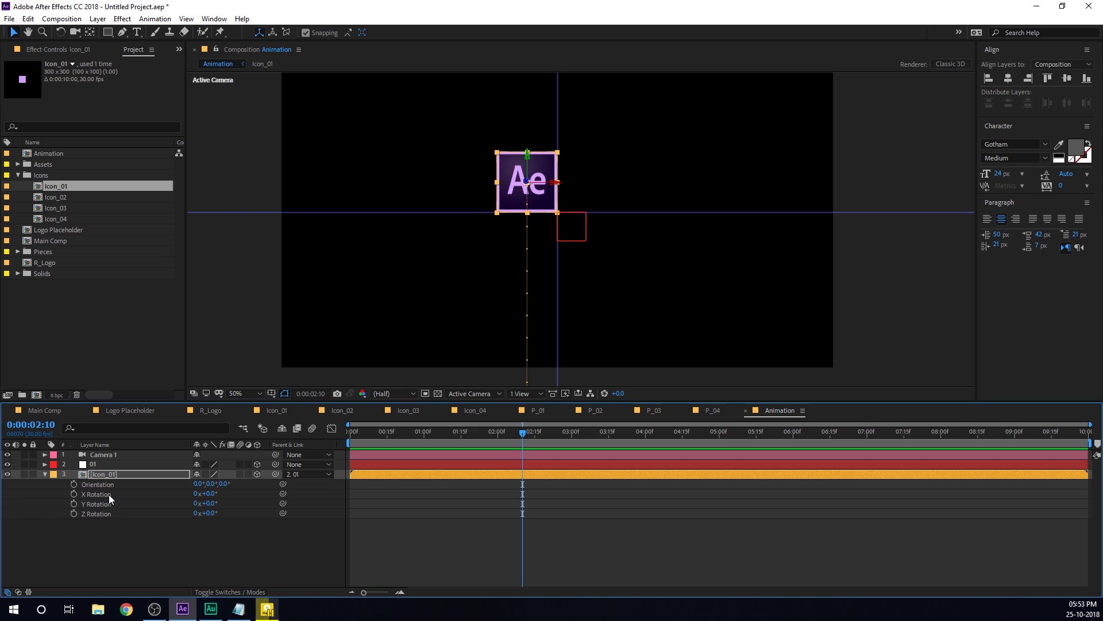
click(74, 494)
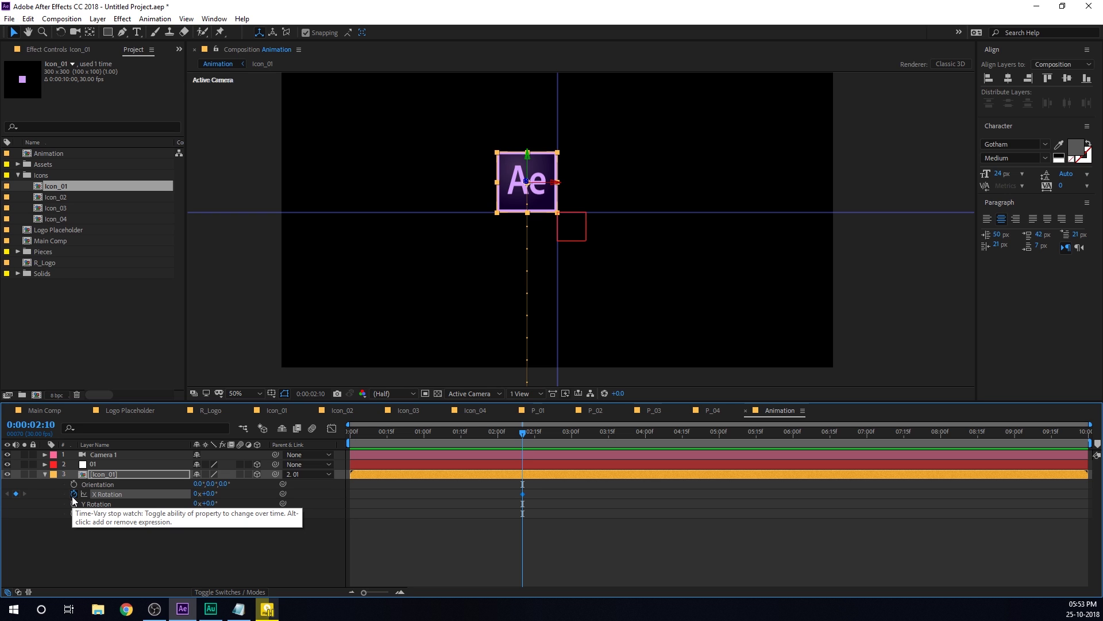
key(u)
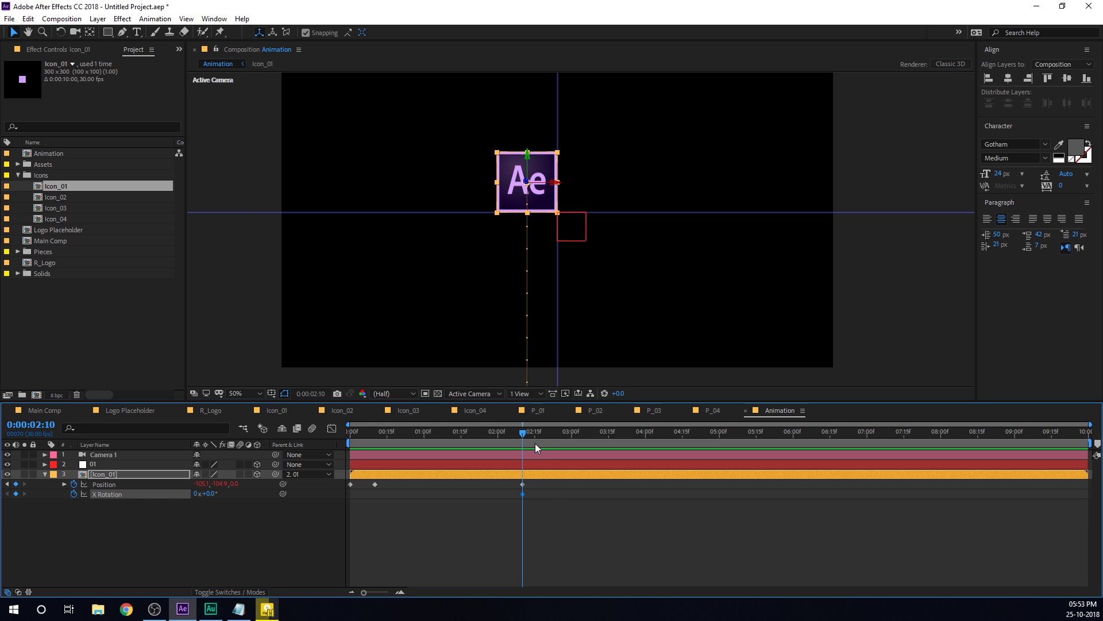
drag(524, 439, 646, 449)
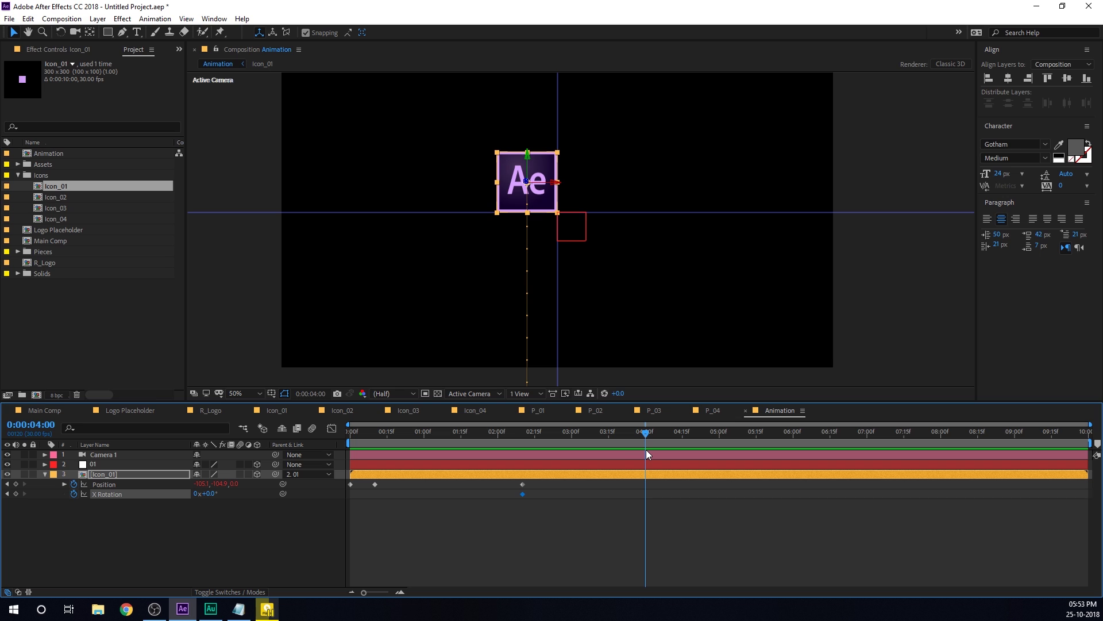
click(101, 557)
click(208, 493)
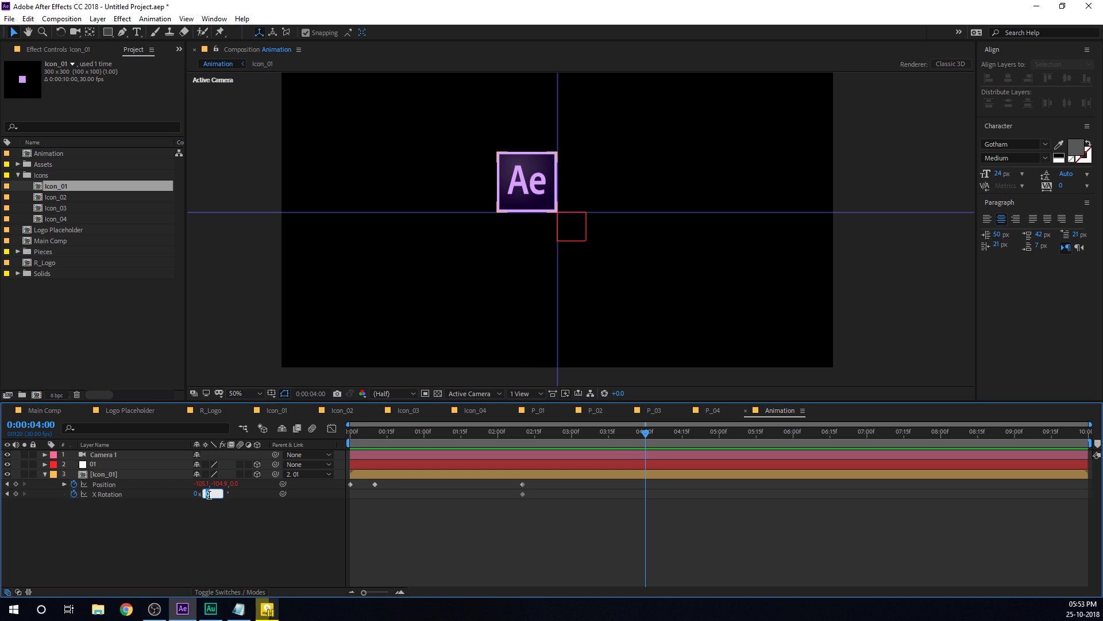
text(-180)
key(Return)
- At 0:00:03:00, set Icon_01's Z position to -500
click(530, 432)
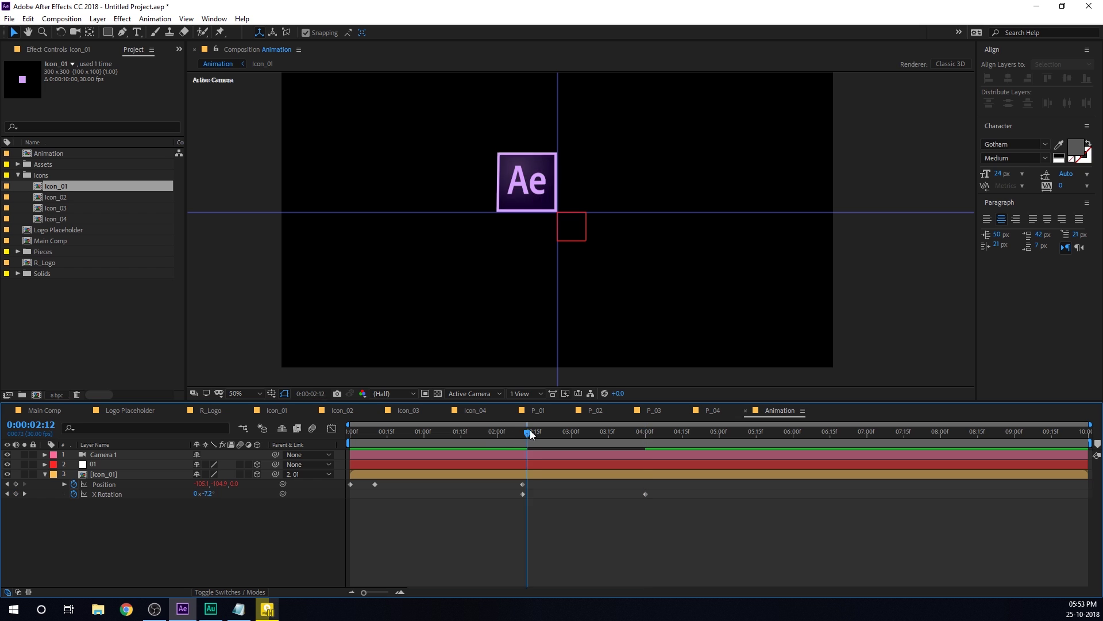
drag(529, 433, 572, 457)
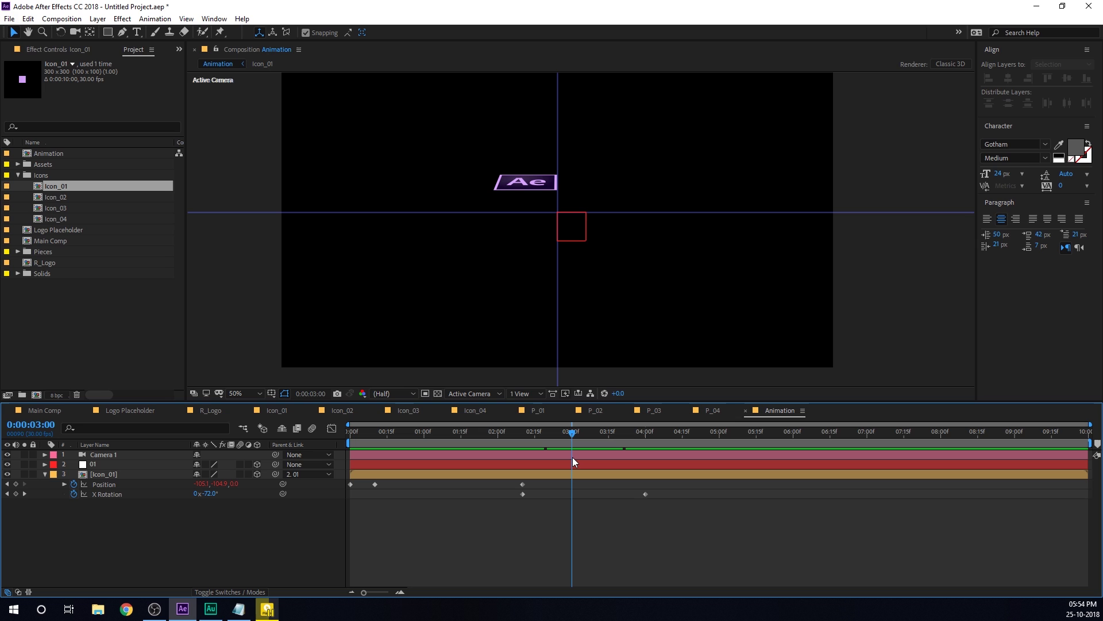
click(233, 485)
text(-500)
key(Return)
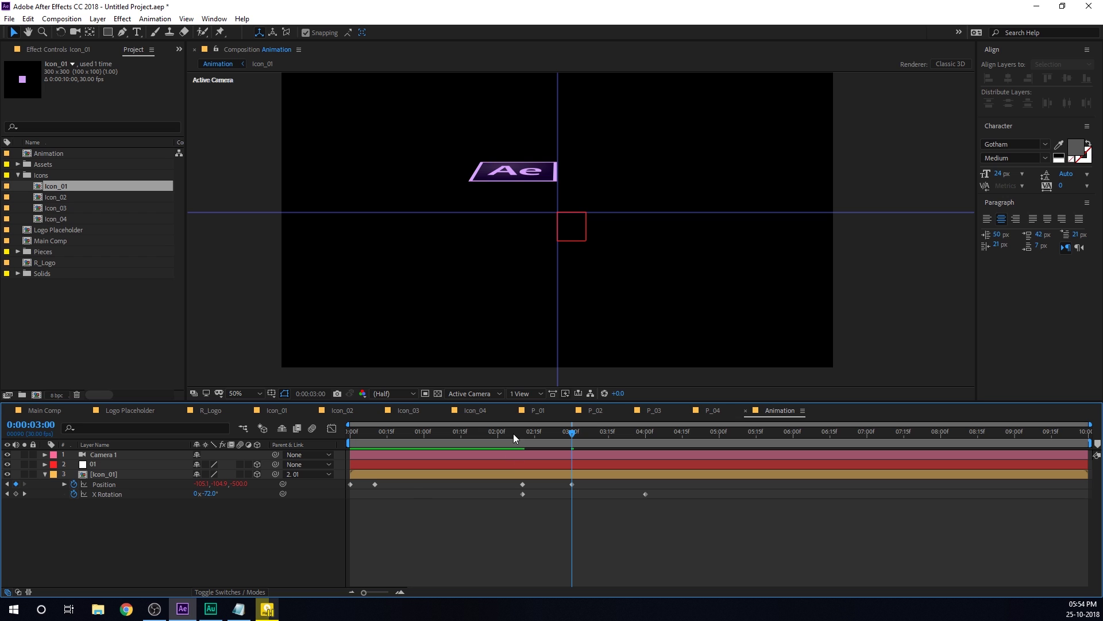
- Set Icon_01's Z position to 0 at 0:00:04:00, and ease its flip keyframes with the middle Position keyframe at 0:00:03:04
drag(517, 432, 640, 442)
click(235, 485)
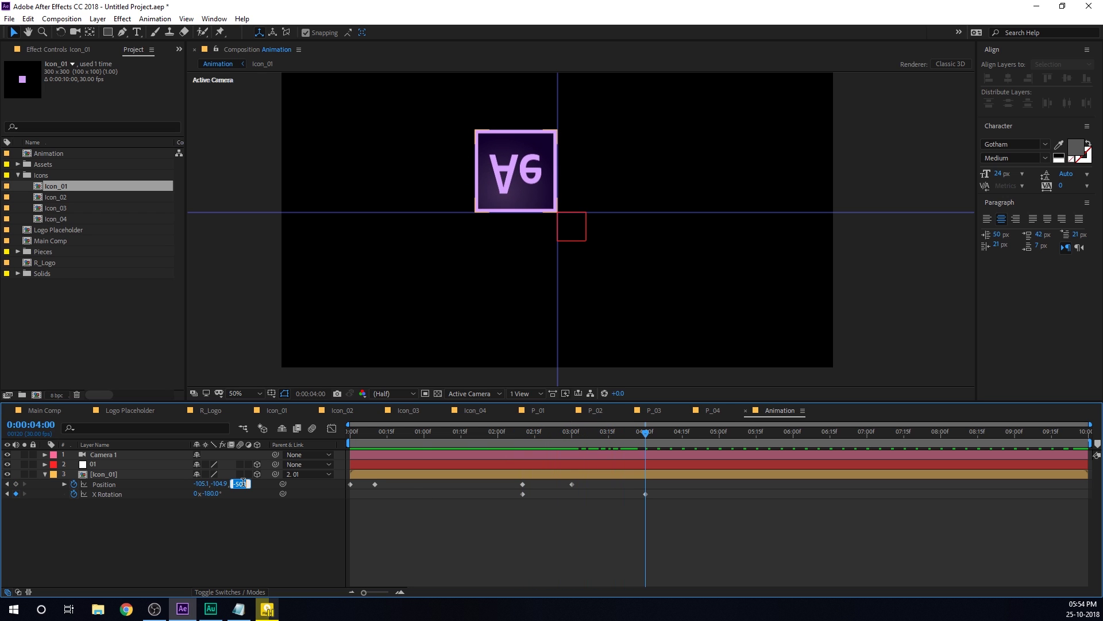
text(0)
key(Return)
mouse_move(525, 435)
mouse_down()
mouse_move(646, 447)
mouse_move(524, 447)
mouse_up()
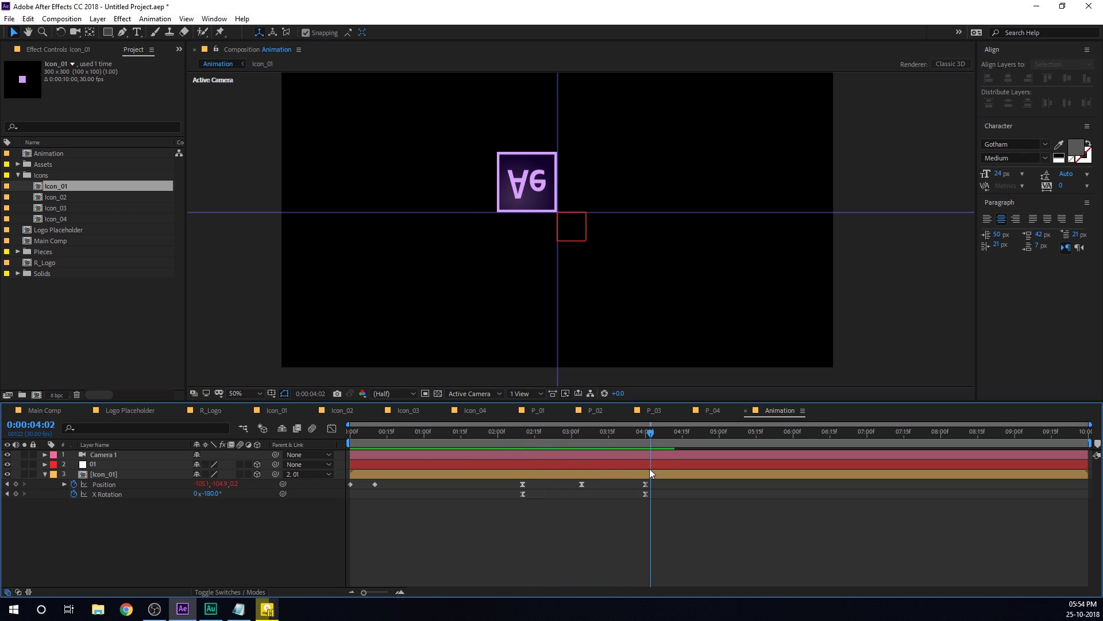
drag(650, 469, 565, 468)
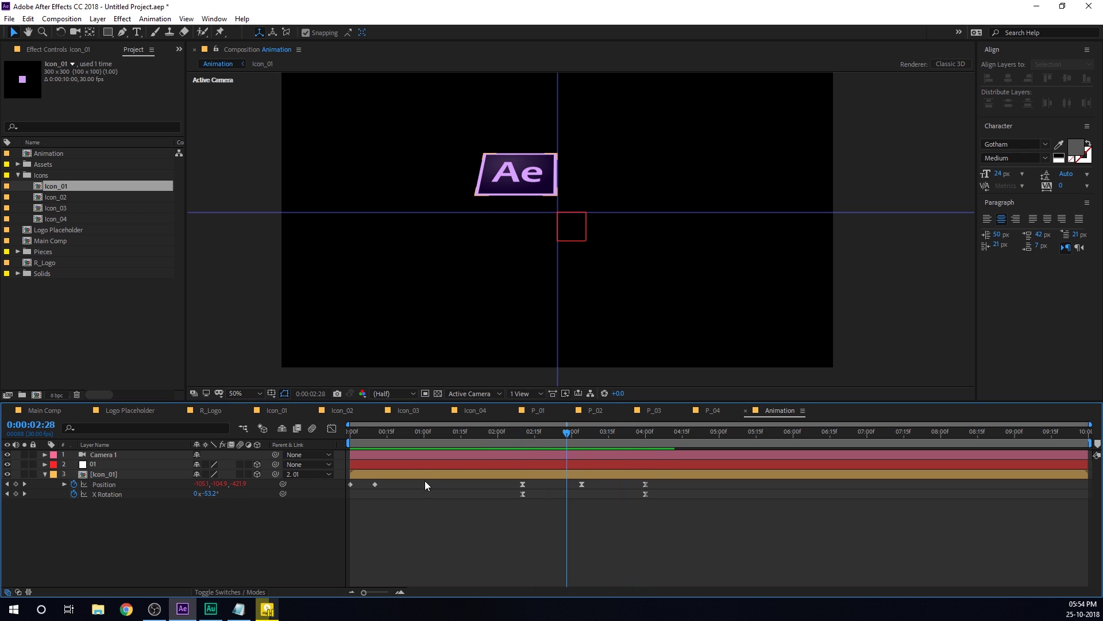
- Duplicate the Icon_01 layer and replace the upper copy's source with the P_01 composition from the Pieces folder
click(40, 474)
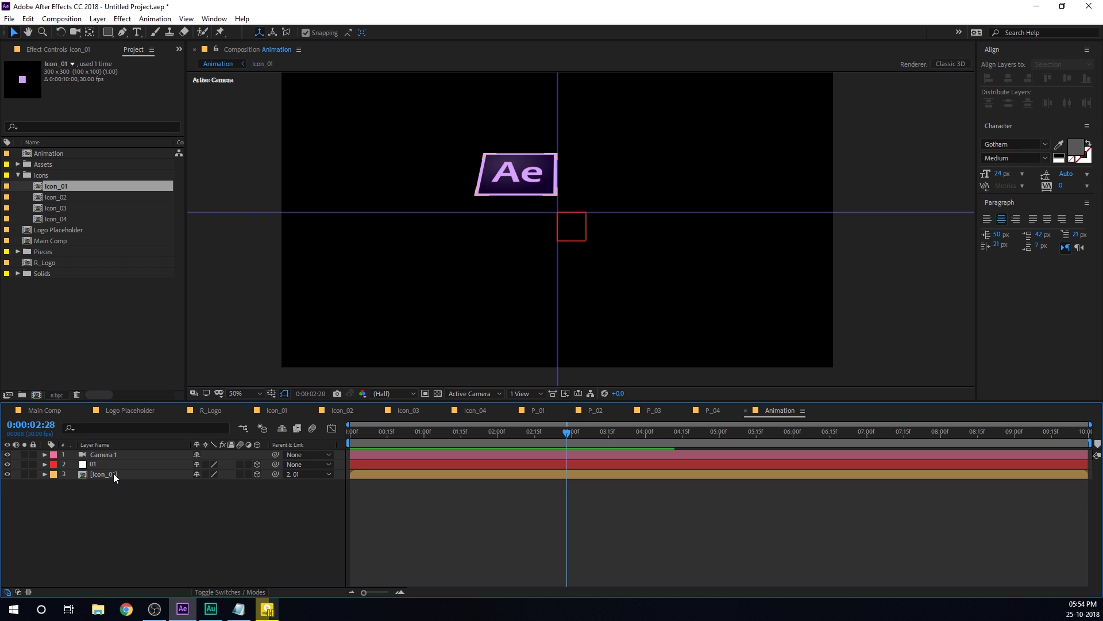
click(113, 474)
key(ctrl+d)
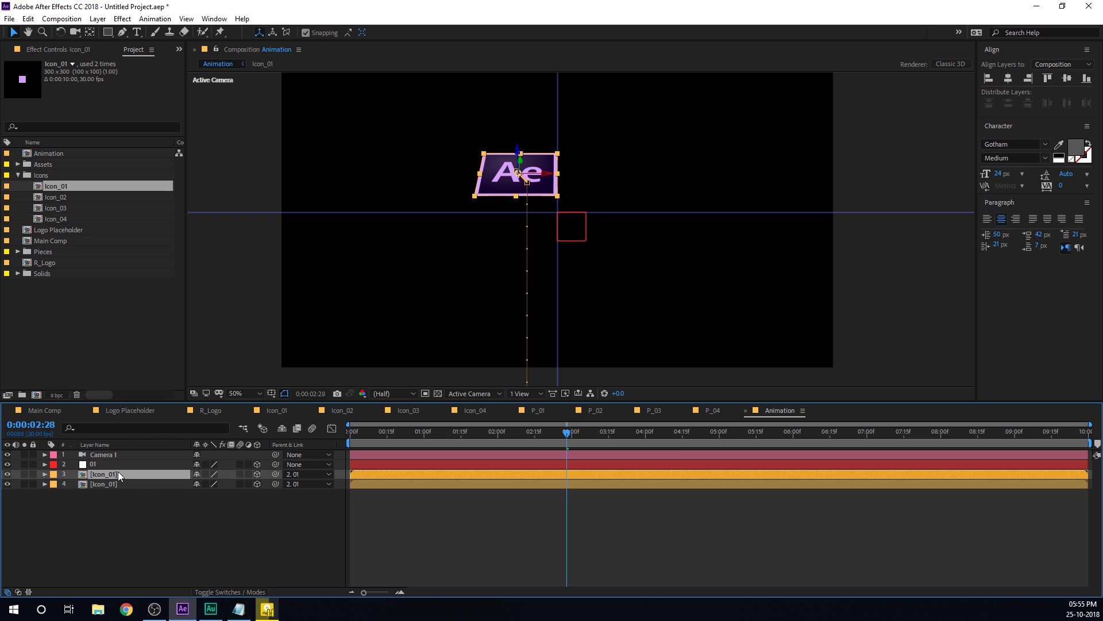
click(18, 252)
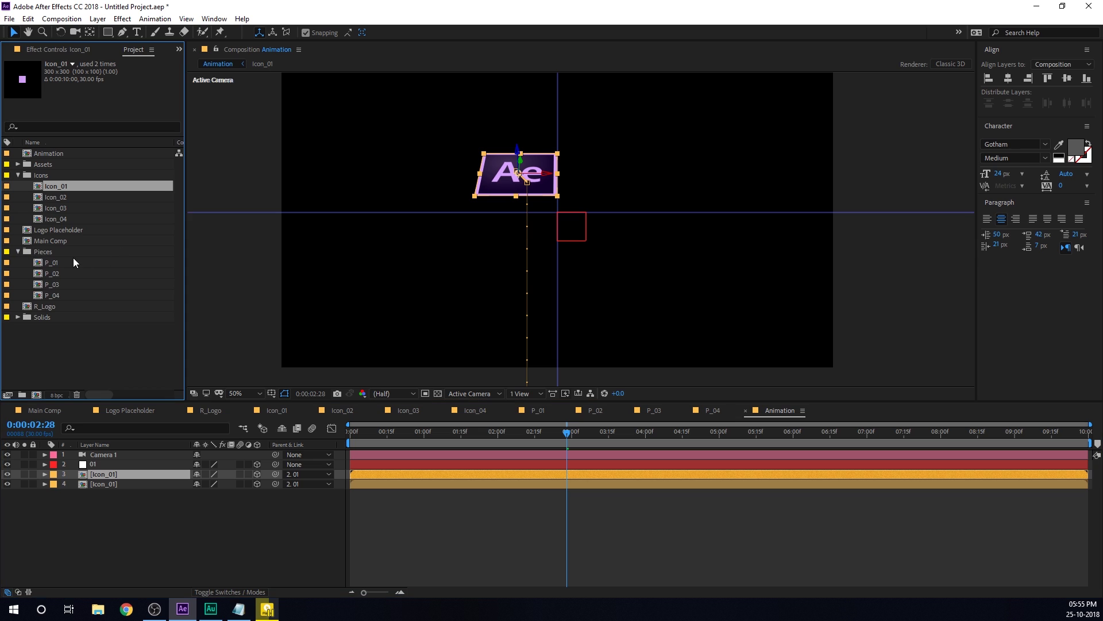
click(64, 261)
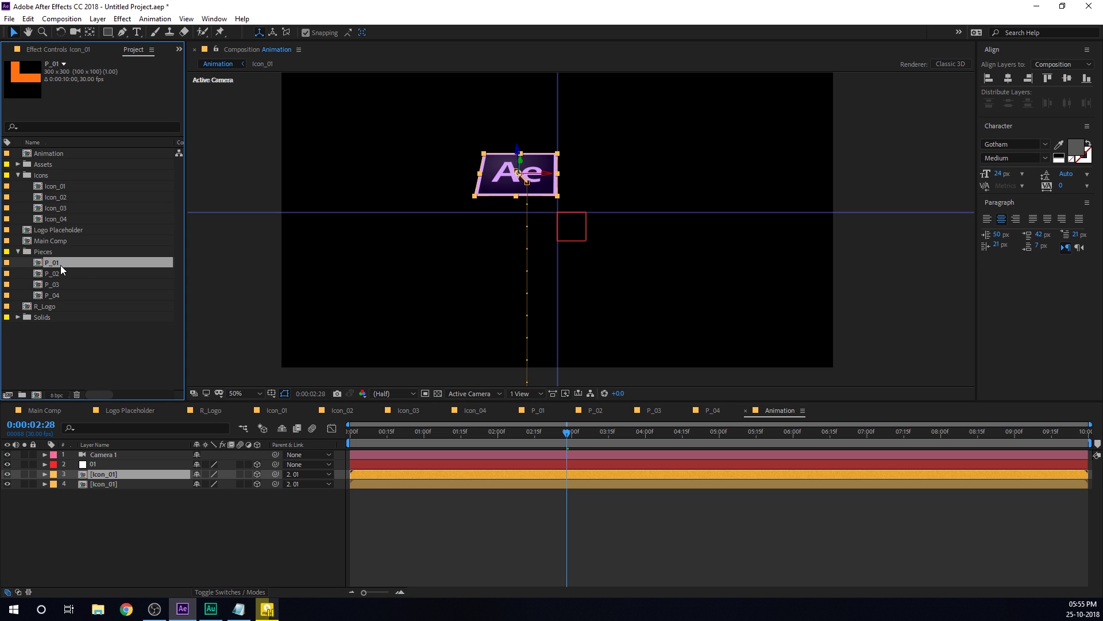
drag(61, 264, 114, 473)
- Trim the P_01 layer to start at 0:00:03:04 and the Icon_01 layer to end there
mouse_move(581, 431)
mouse_down()
mouse_move(675, 424)
mouse_move(578, 430)
mouse_up()
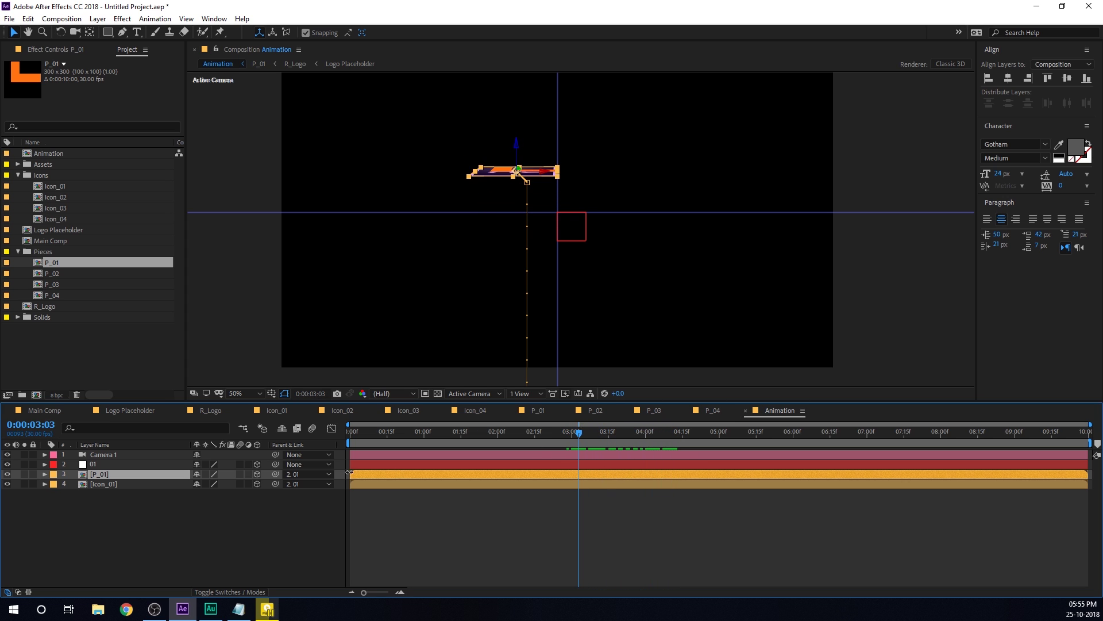
key(u)
click(528, 503)
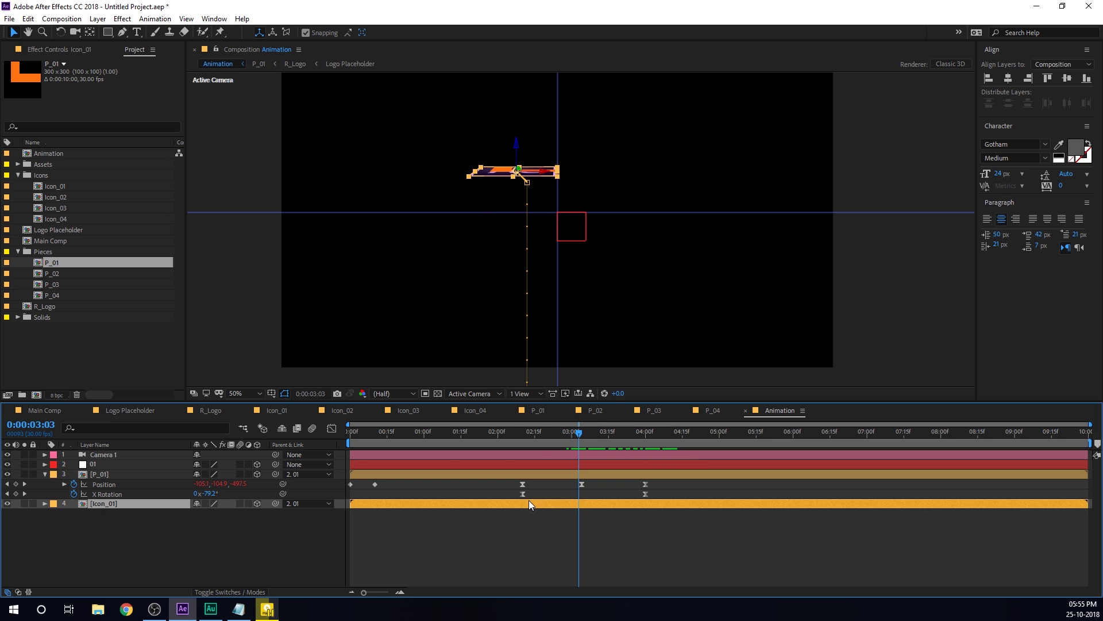
key(ctrl+v)
click(582, 432)
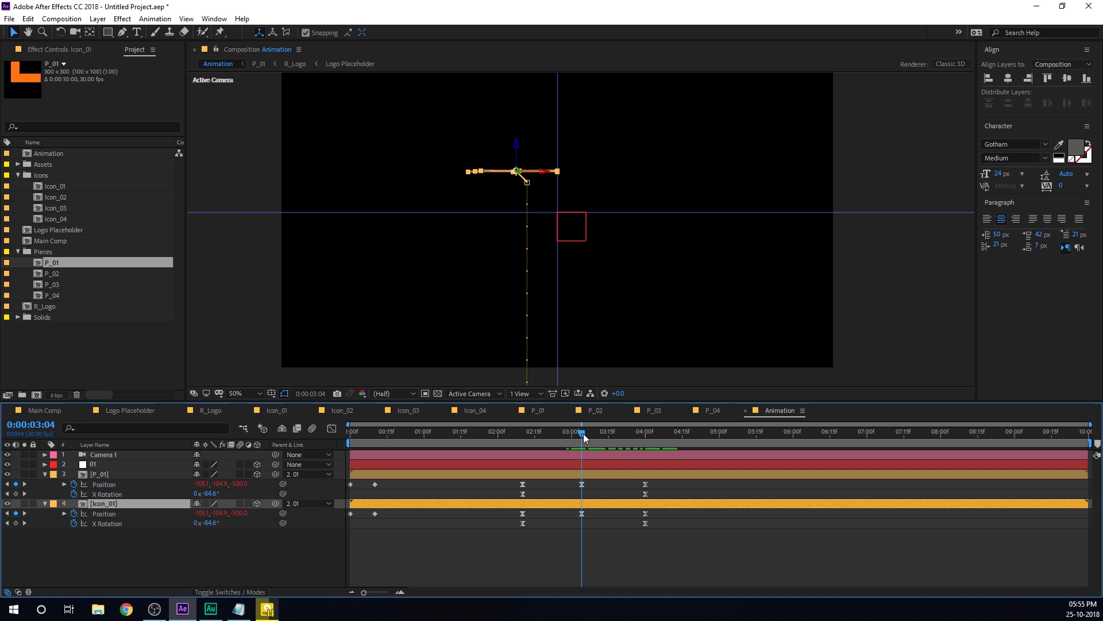
click(601, 570)
click(588, 473)
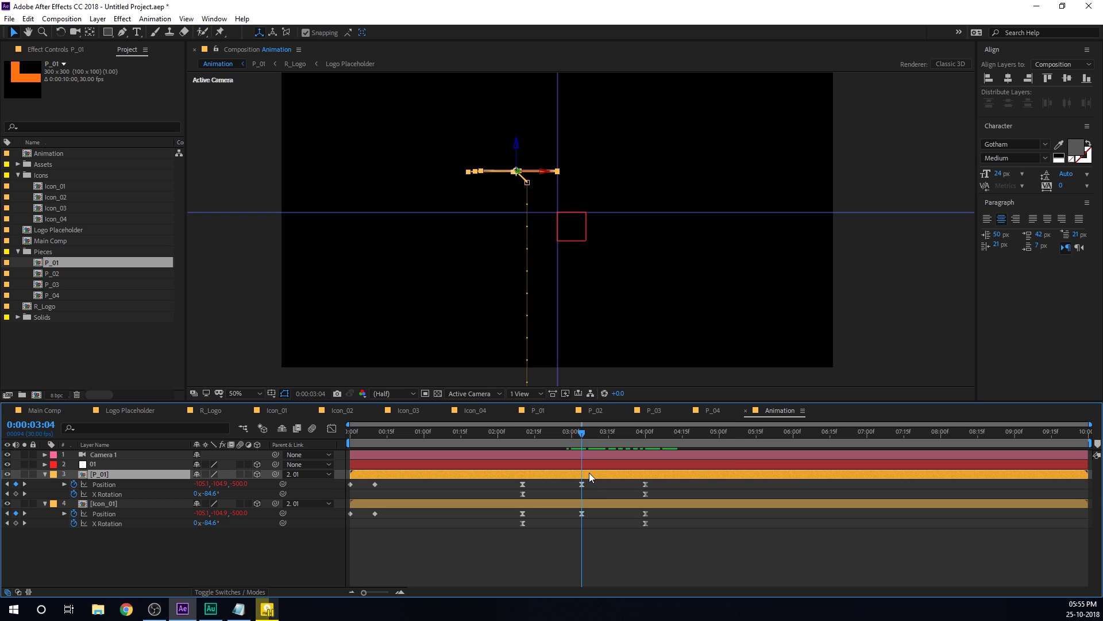
key(alt+bracketleft)
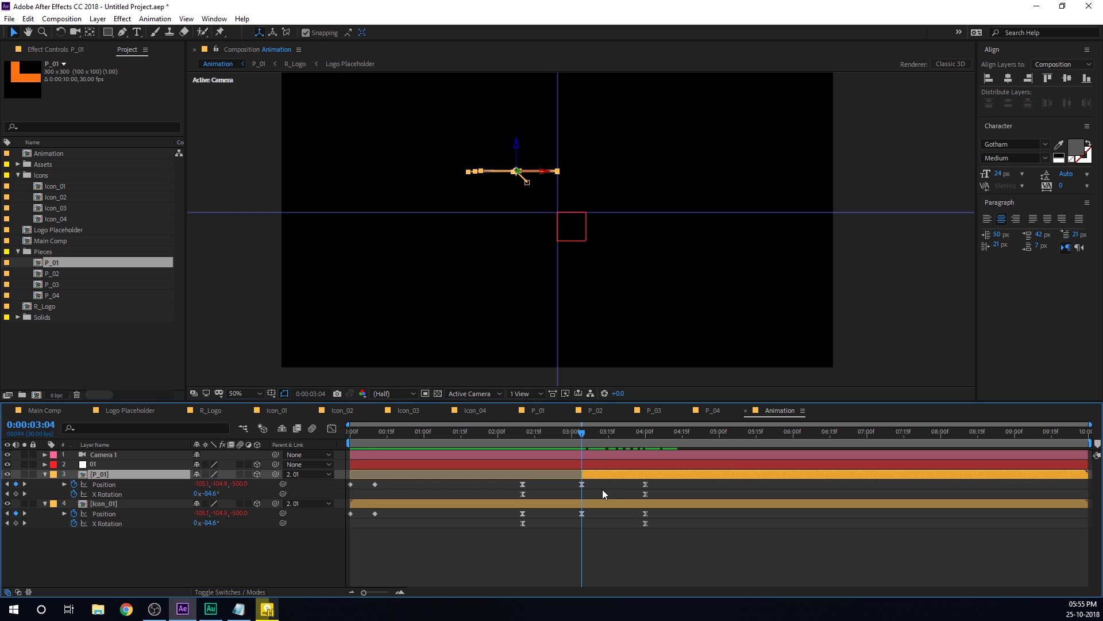
click(592, 502)
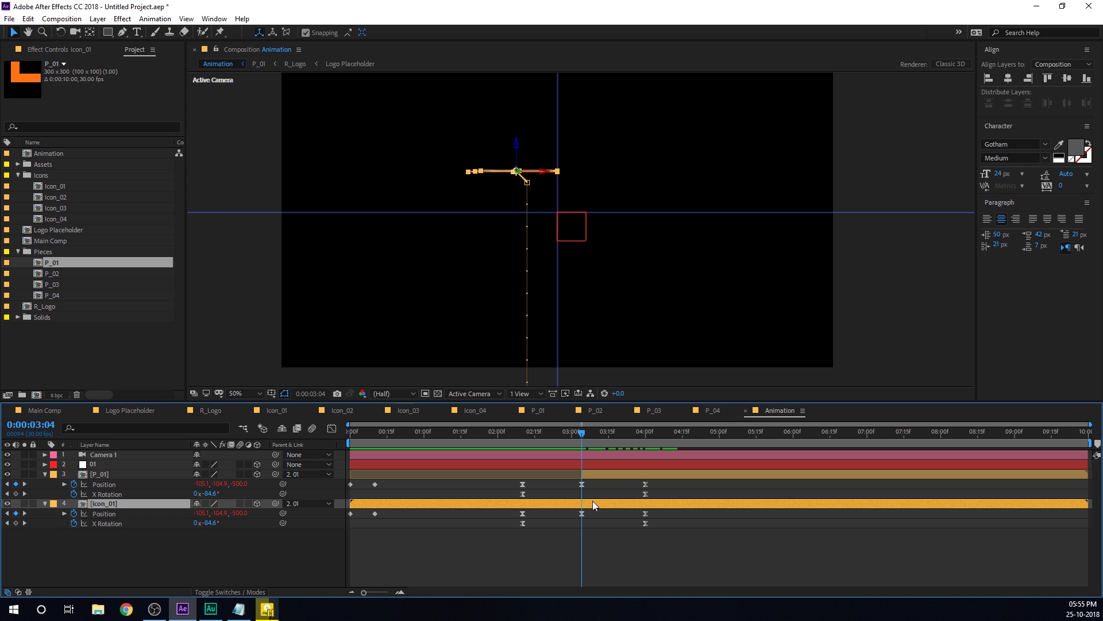
key(alt+bracketright)
key(F2)
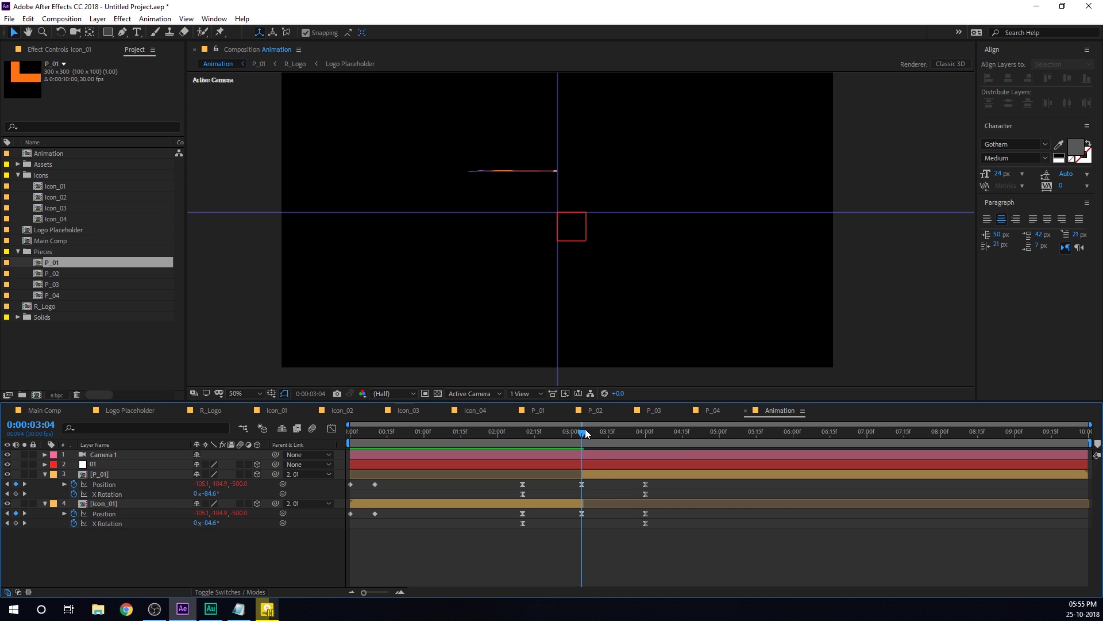
- Preview the flip from Icon_01 to P_01 up to just after 0:00:04:00
drag(585, 430, 491, 465)
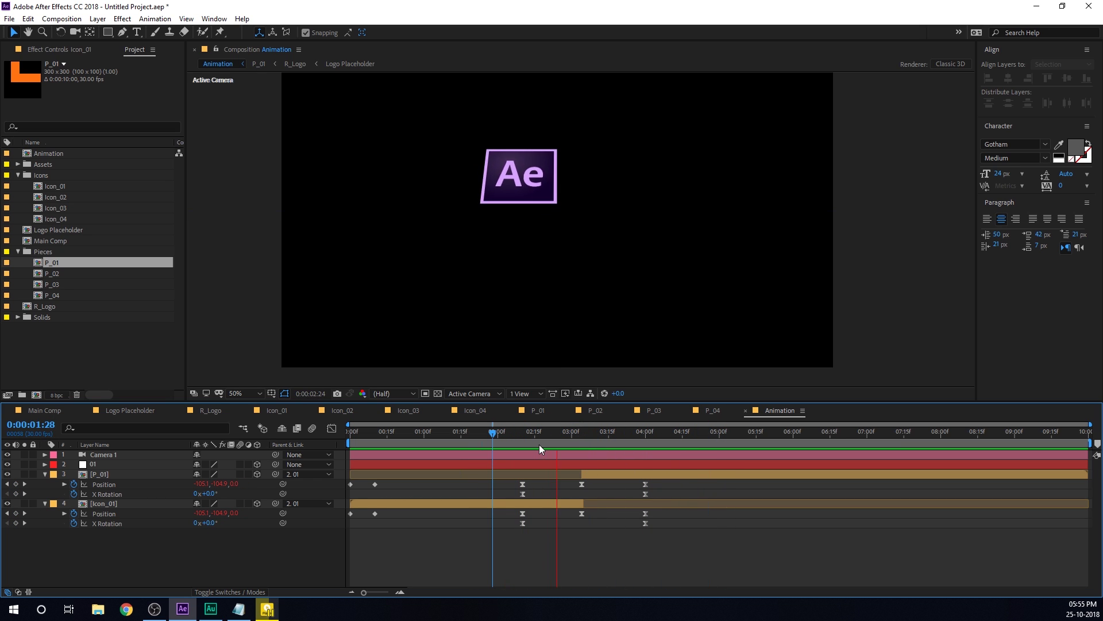
click(522, 431)
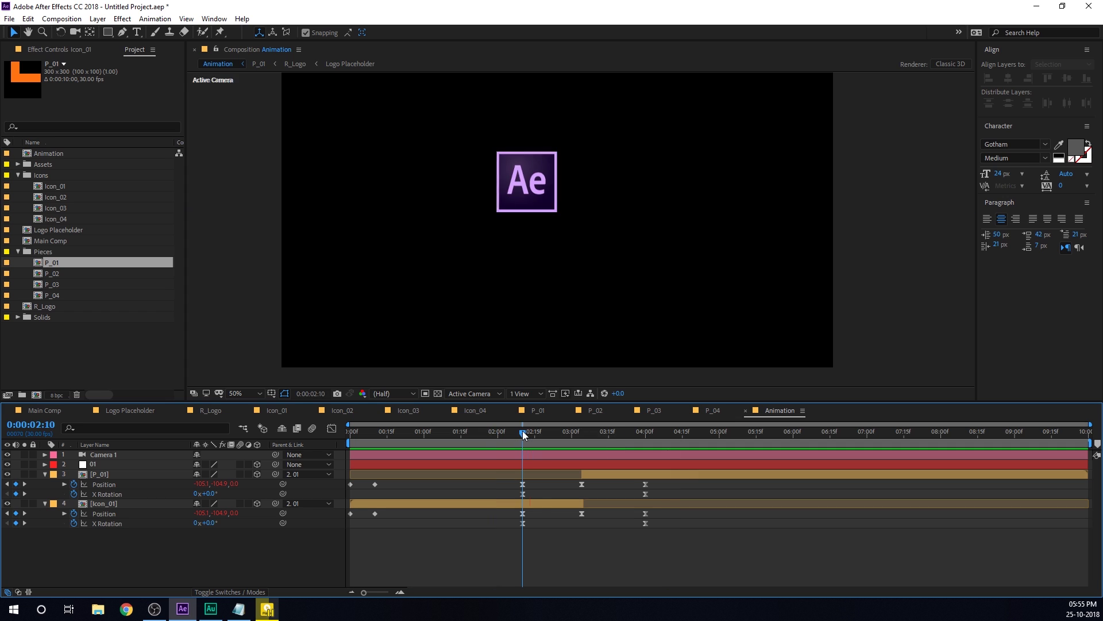
drag(526, 430, 664, 443)
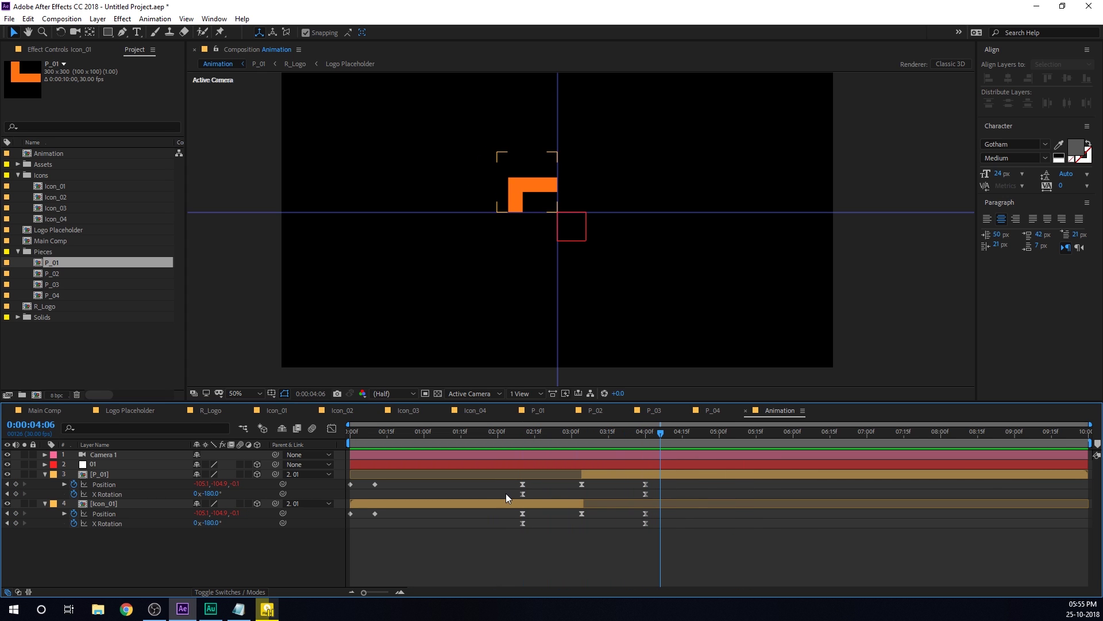
- In the Graph Editor, lengthen the ease handles on both X Rotation keyframes of P_01 and Icon_01 for a sharper mid-flip speed peak
drag(508, 493, 657, 497)
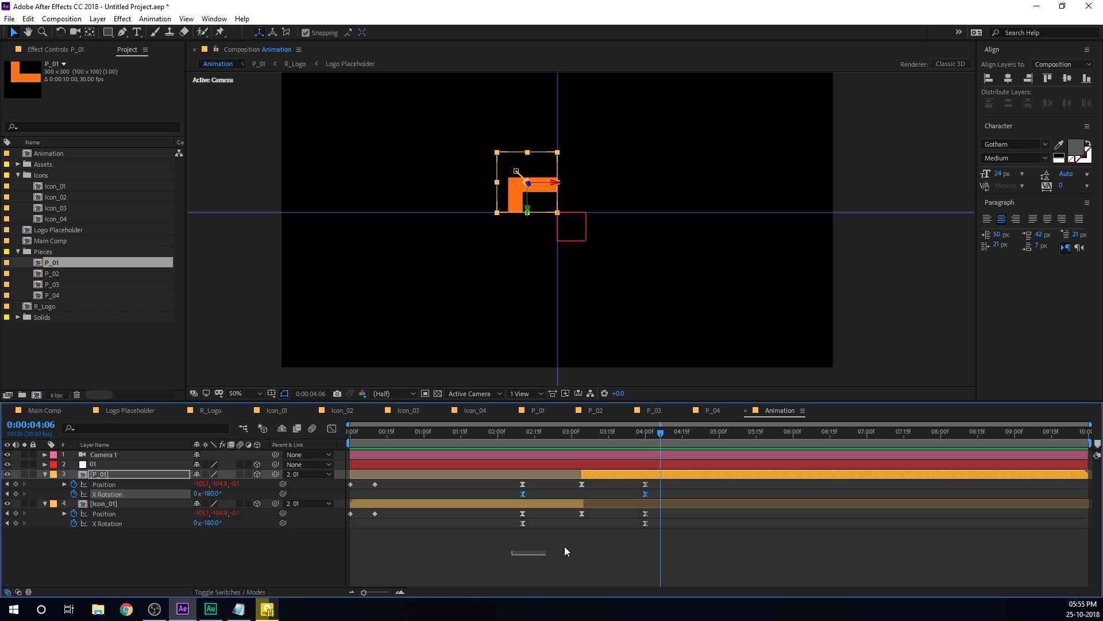
drag(564, 547, 667, 526)
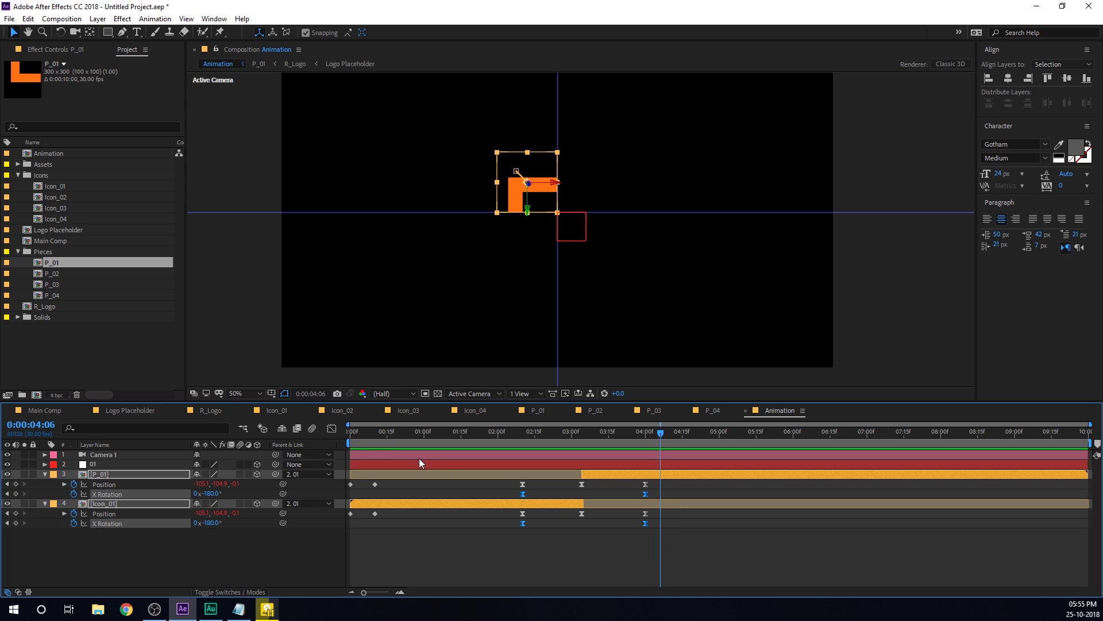
click(332, 428)
drag(562, 442, 584, 439)
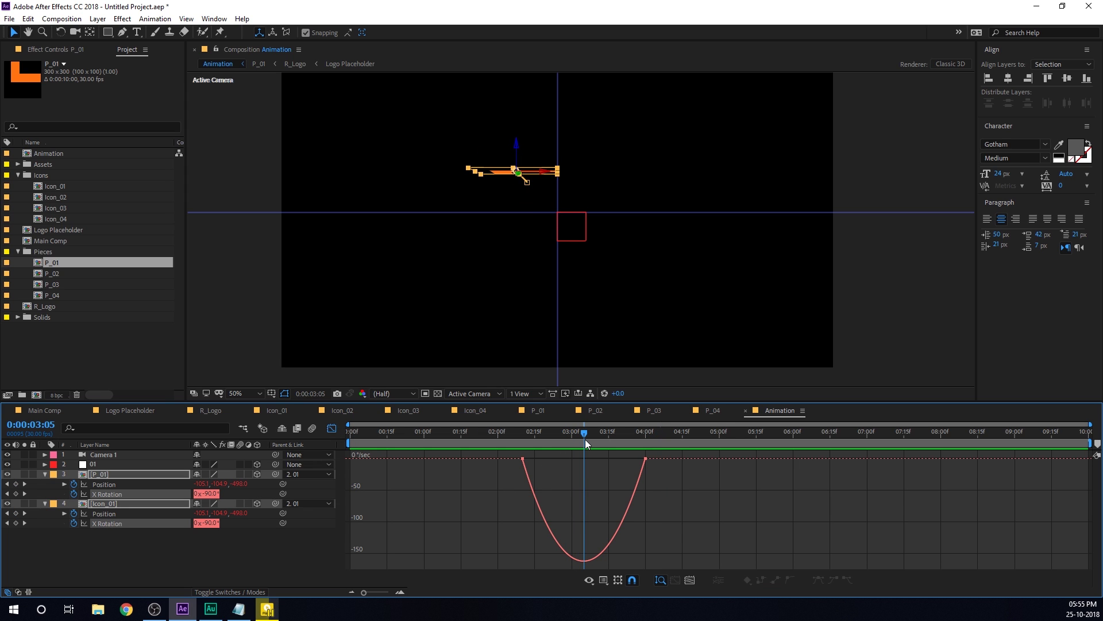
key(=)
click(468, 458)
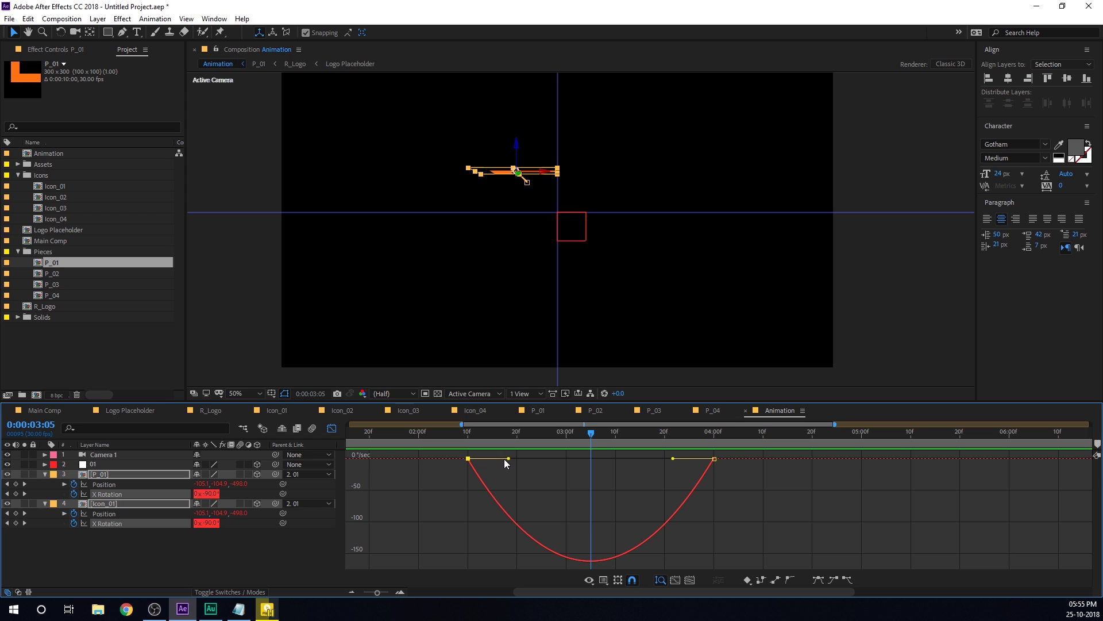
drag(508, 458, 575, 458)
click(729, 462)
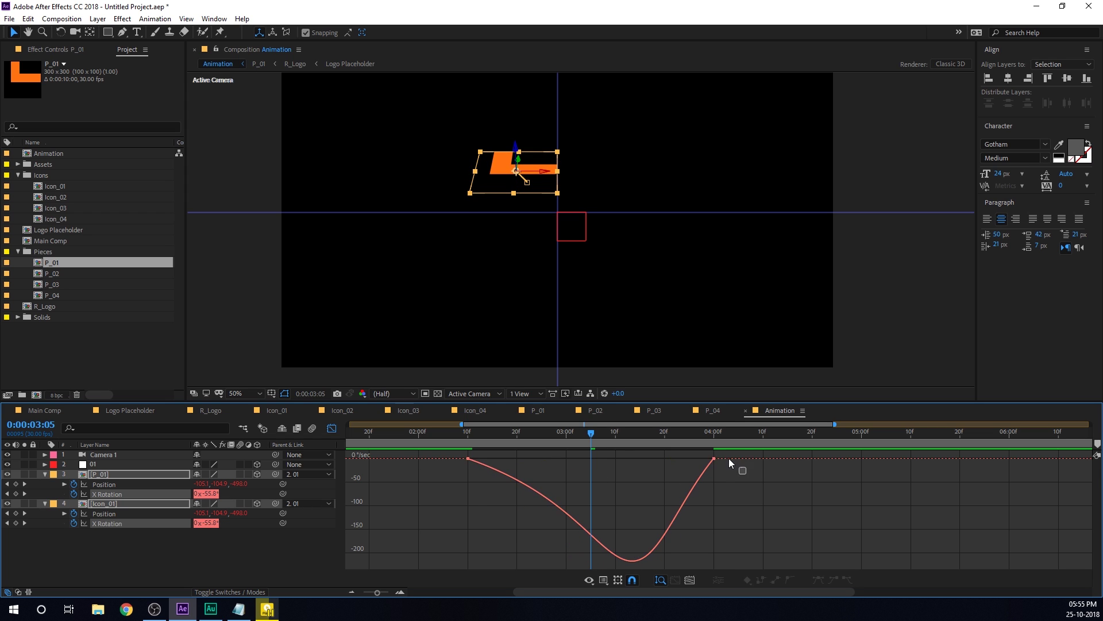
click(714, 458)
drag(675, 459, 637, 458)
key(space)
key(shift+F3)
click(506, 547)
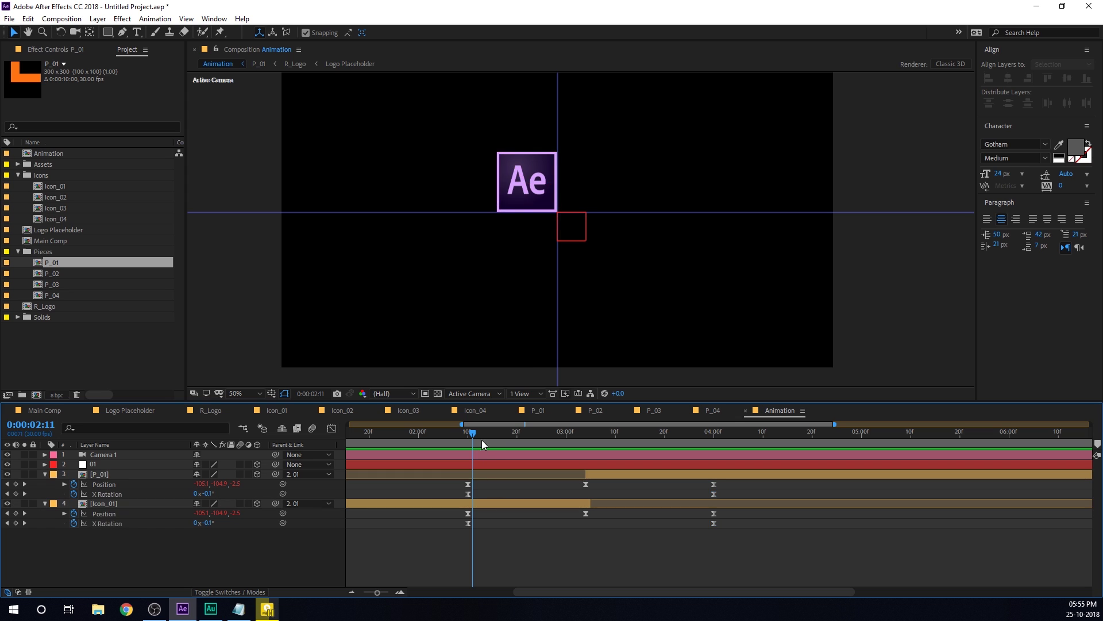
- Move the middle Position keyframes of P_01 and Icon_01 to 0:00:03:05 and trim the P_01 layer to start there
drag(480, 443, 590, 452)
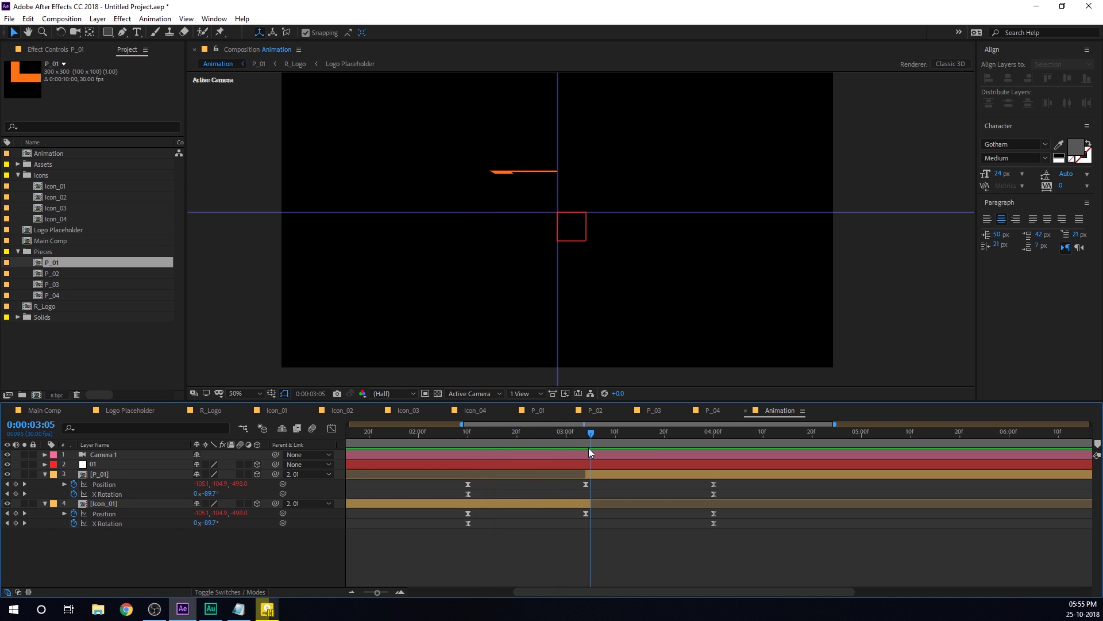
key(equal)
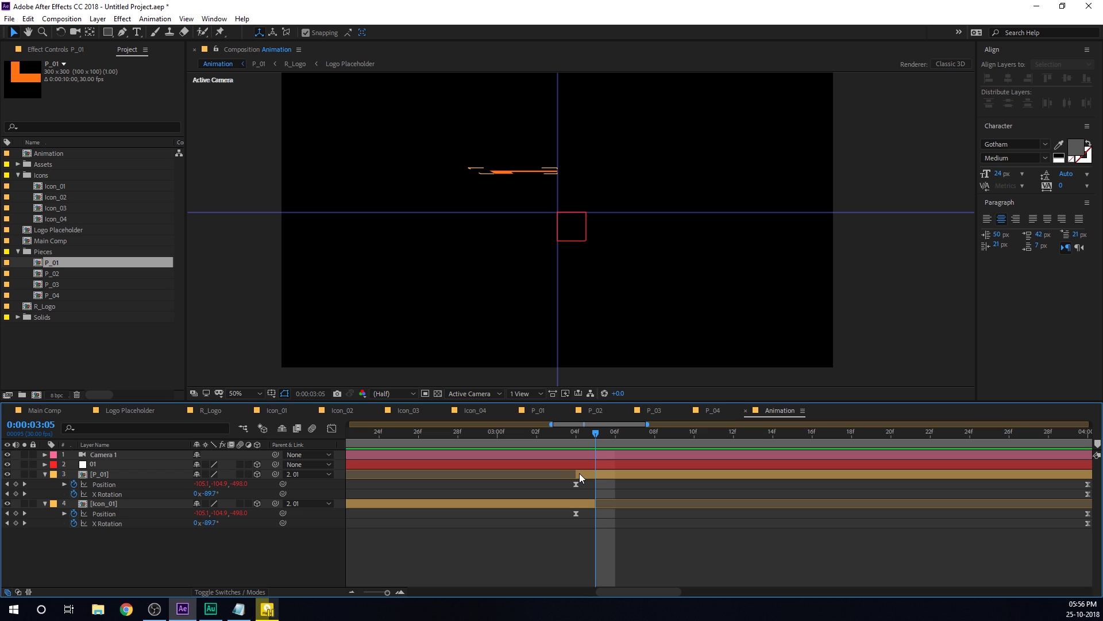
drag(576, 512, 592, 488)
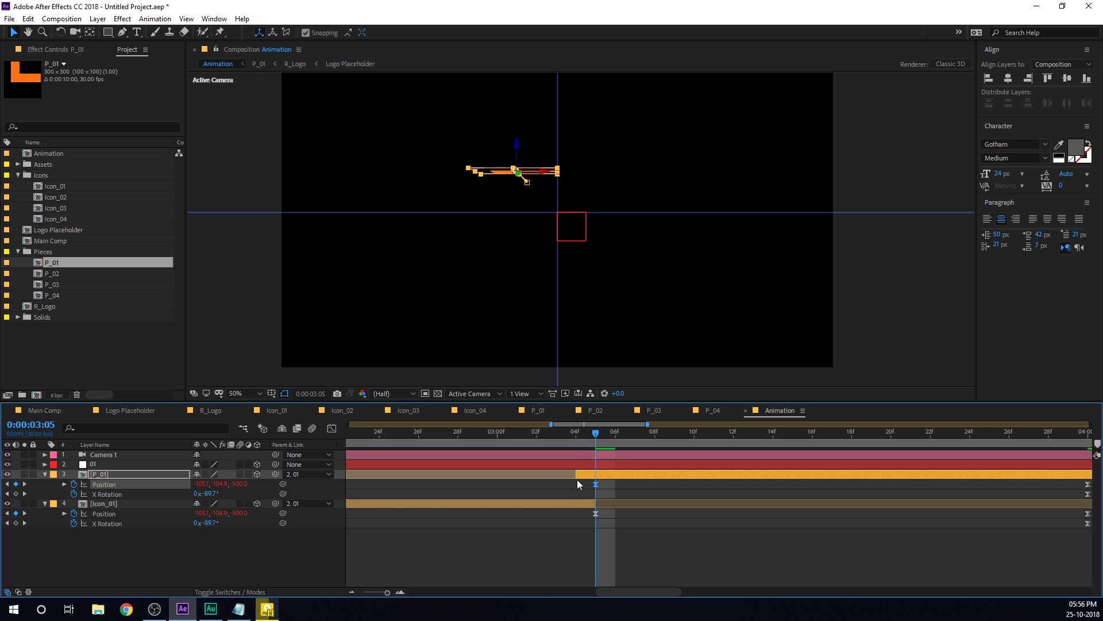
click(613, 562)
key(comma)
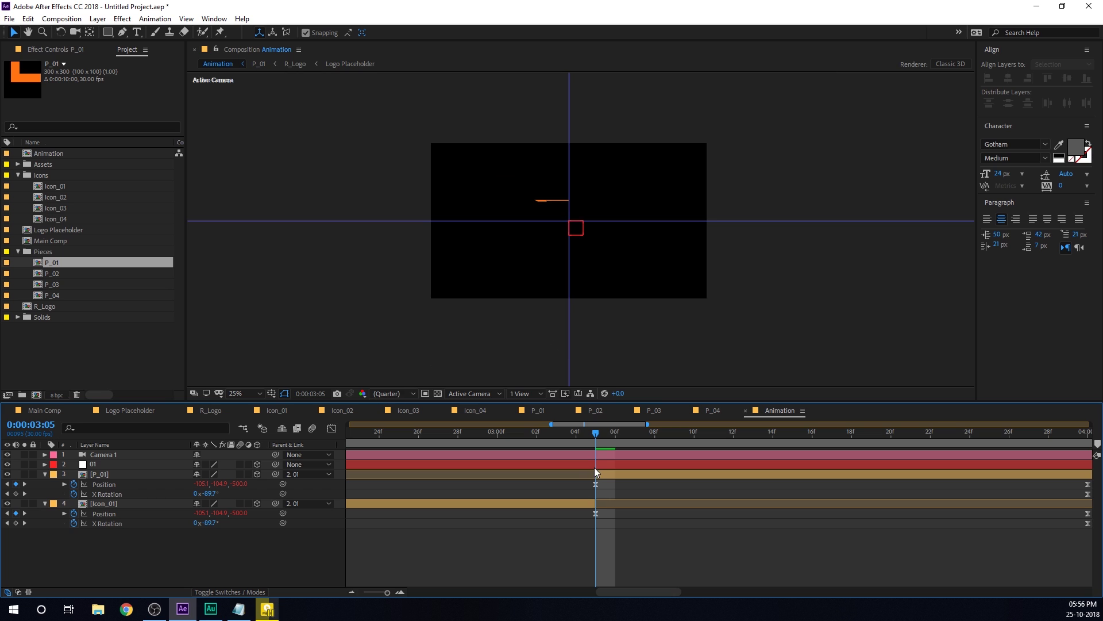
- Preview the flip from Icon_01 to P_01 starting at 0:00:02:11
drag(590, 439, 733, 439)
scroll(588, 460, down, 3)
click(473, 440)
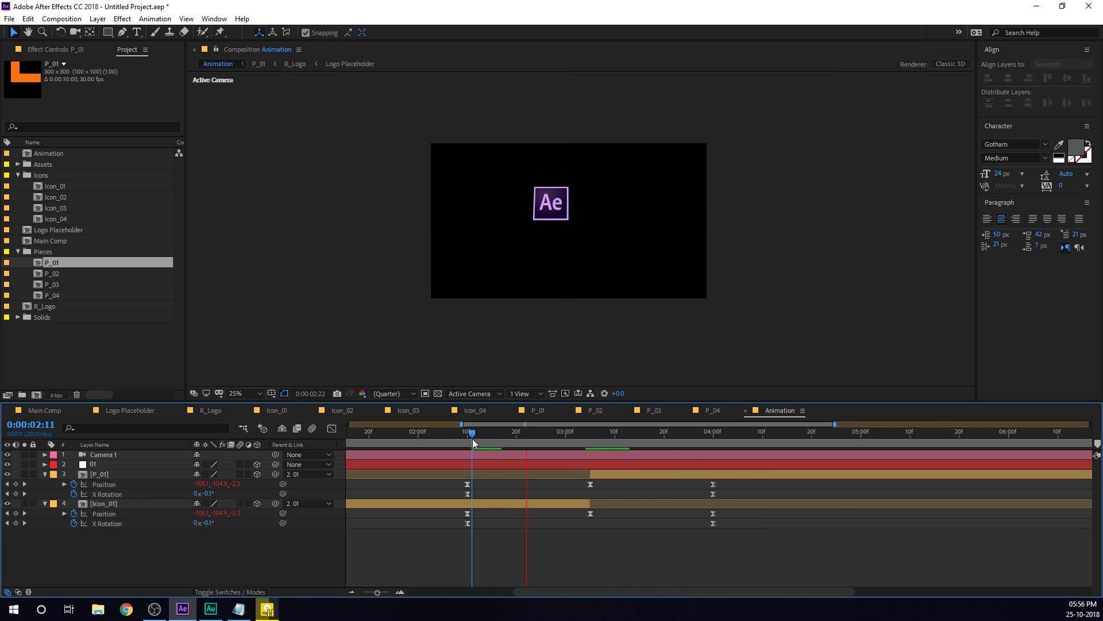
scroll(574, 472, down, 3)
click(680, 439)
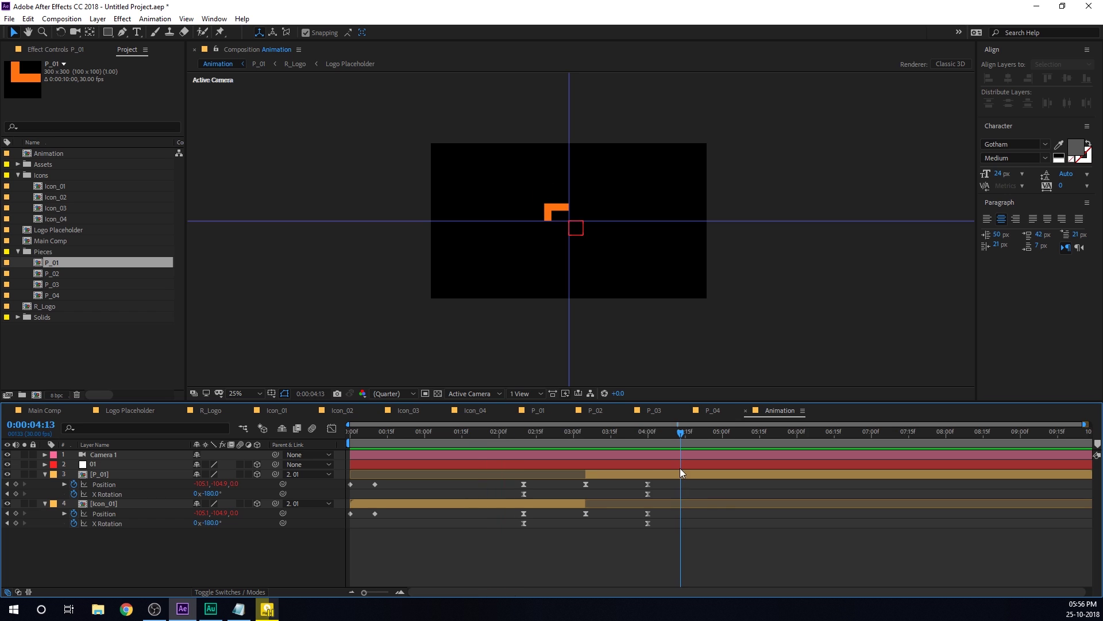
- Collapse the P_01 and Icon_01 properties and set the label of null 01, P_01 and Icon_01 to Blue
click(45, 475)
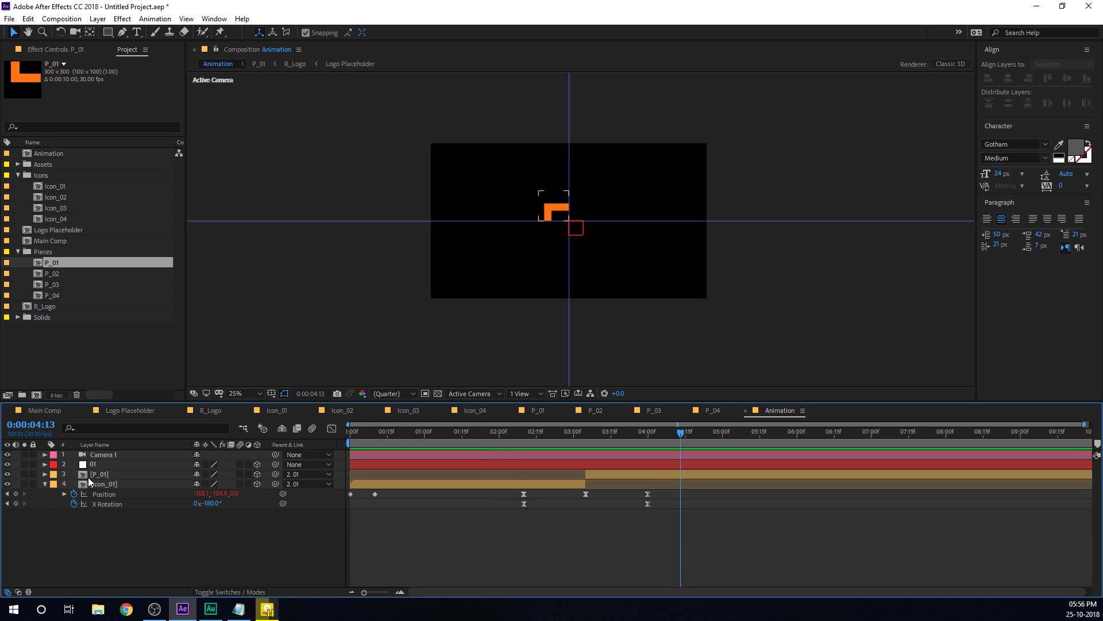
click(46, 484)
drag(82, 498, 87, 463)
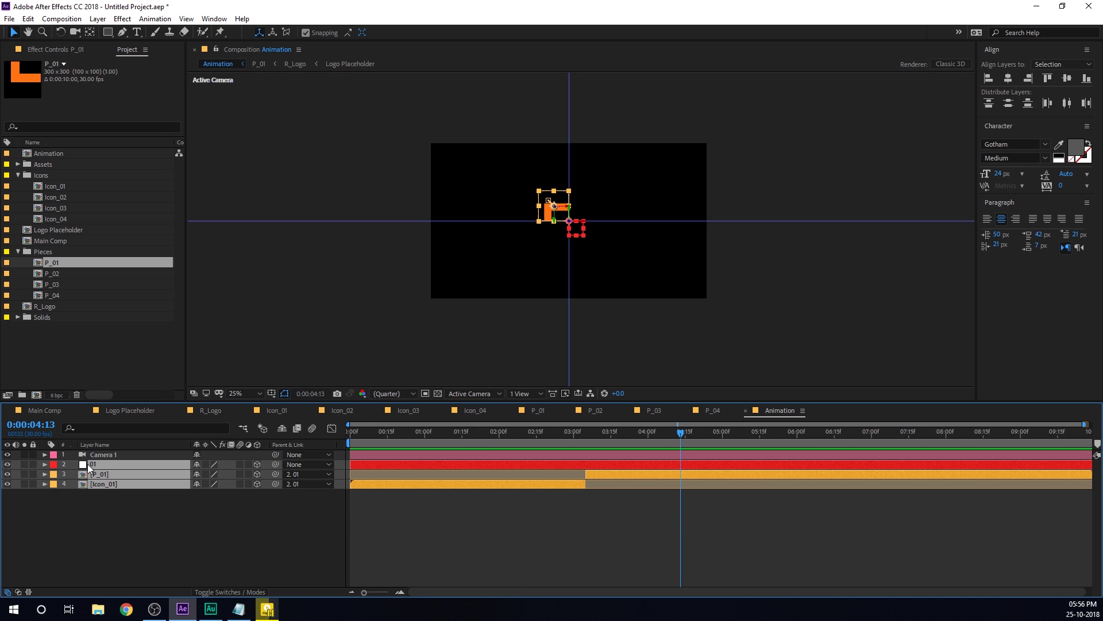
click(53, 469)
click(69, 360)
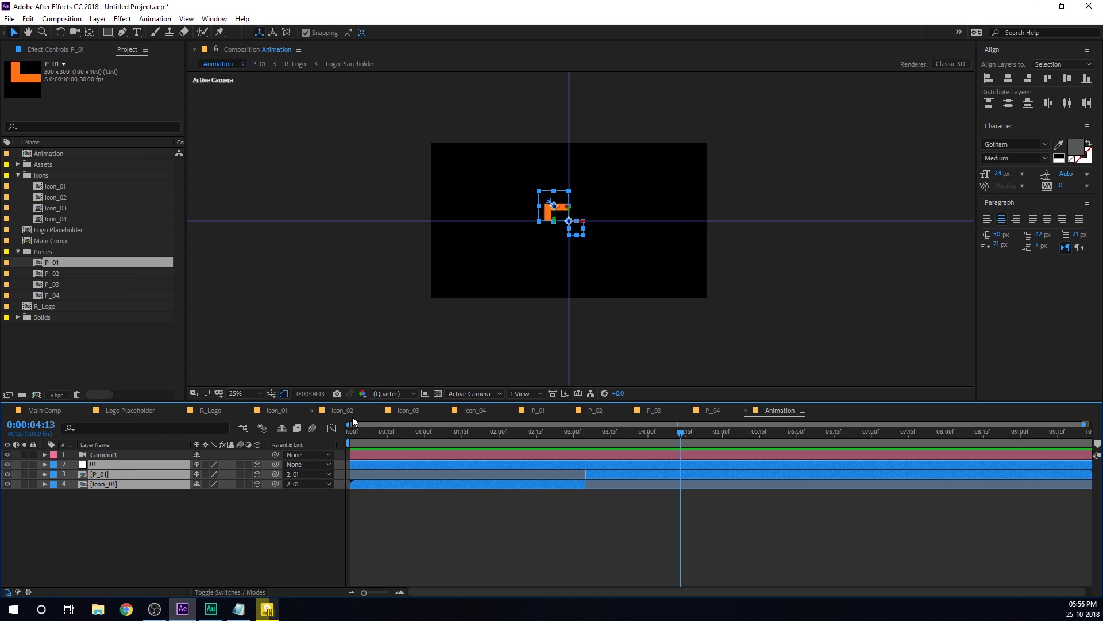
- Duplicate null 01, P_01 and Icon_01, place the copies at the end of the layer stack, and label them Peach
mouse_move(96, 529)
mouse_down()
mouse_move(112, 464)
mouse_move(109, 517)
mouse_up()
key(ctrl+d)
click(53, 501)
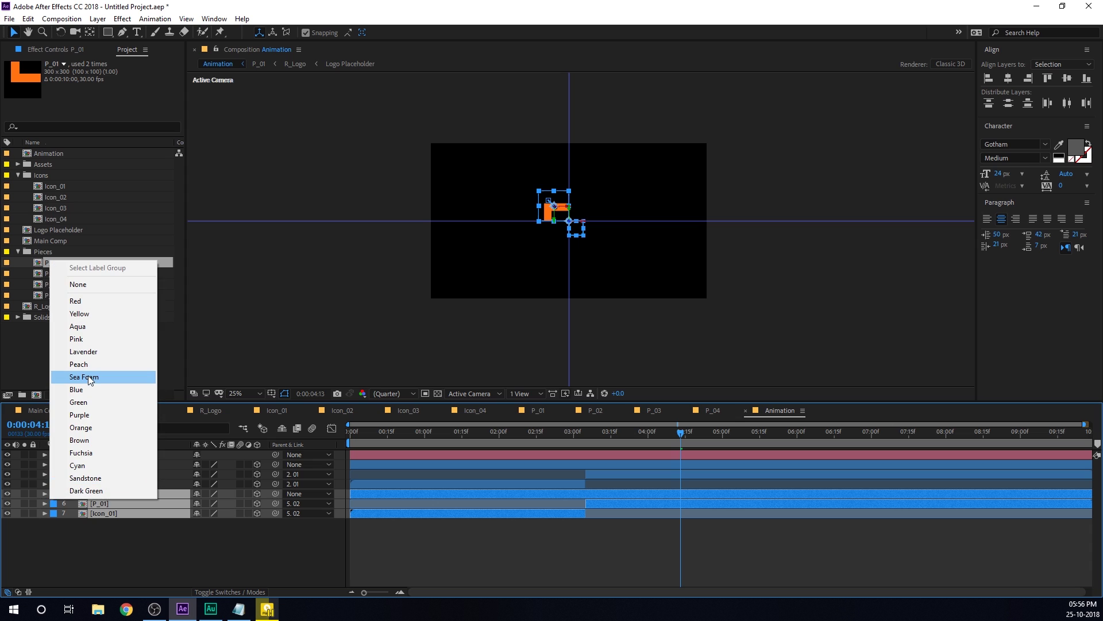
click(85, 365)
click(166, 546)
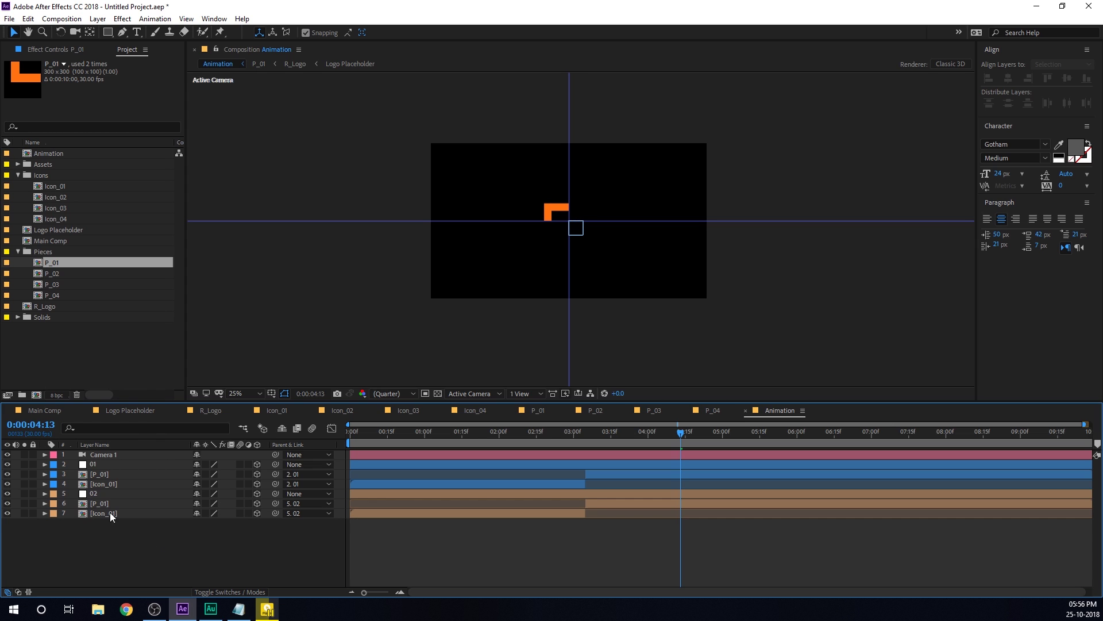
- Replace the sources of the Peach-labelled P_01 and Icon_01 copies with the P_02 and Icon_02 compositions
click(98, 503)
drag(56, 274, 102, 504)
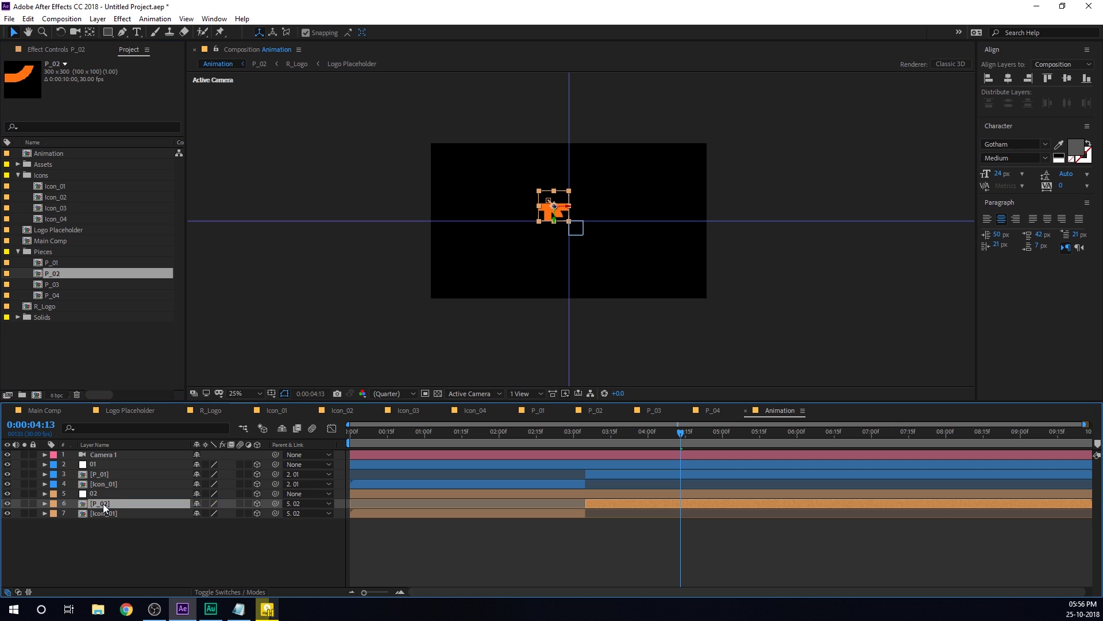
click(102, 513)
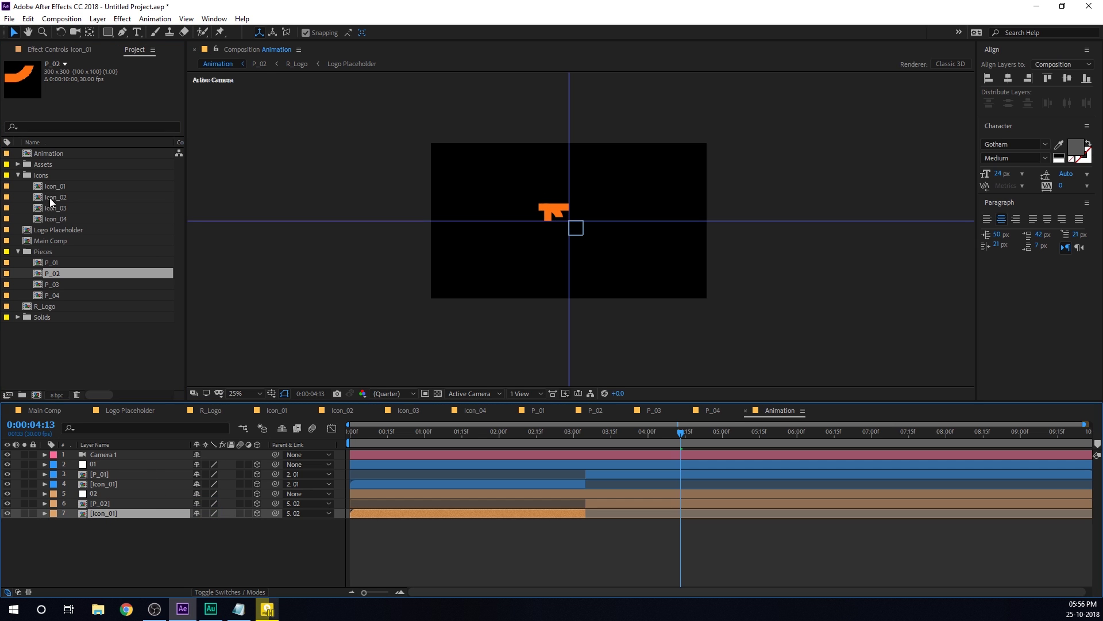
drag(71, 197, 107, 512)
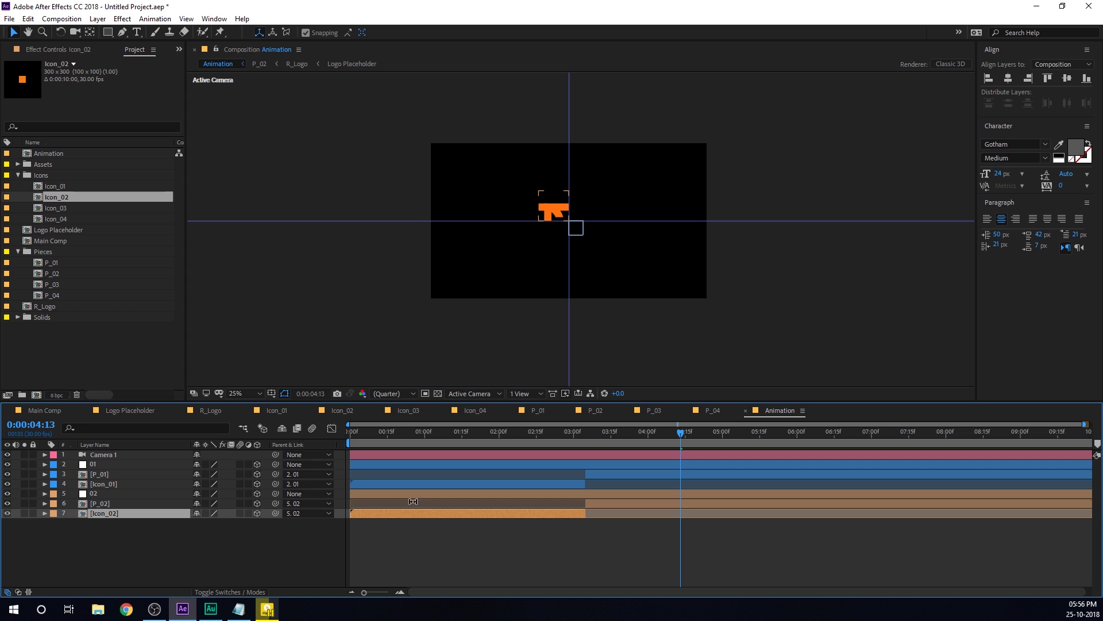
- At 0:00:02:00, move null 02 along its X axis so the Ai icon sits to the right of the Ae icon
drag(417, 432, 498, 447)
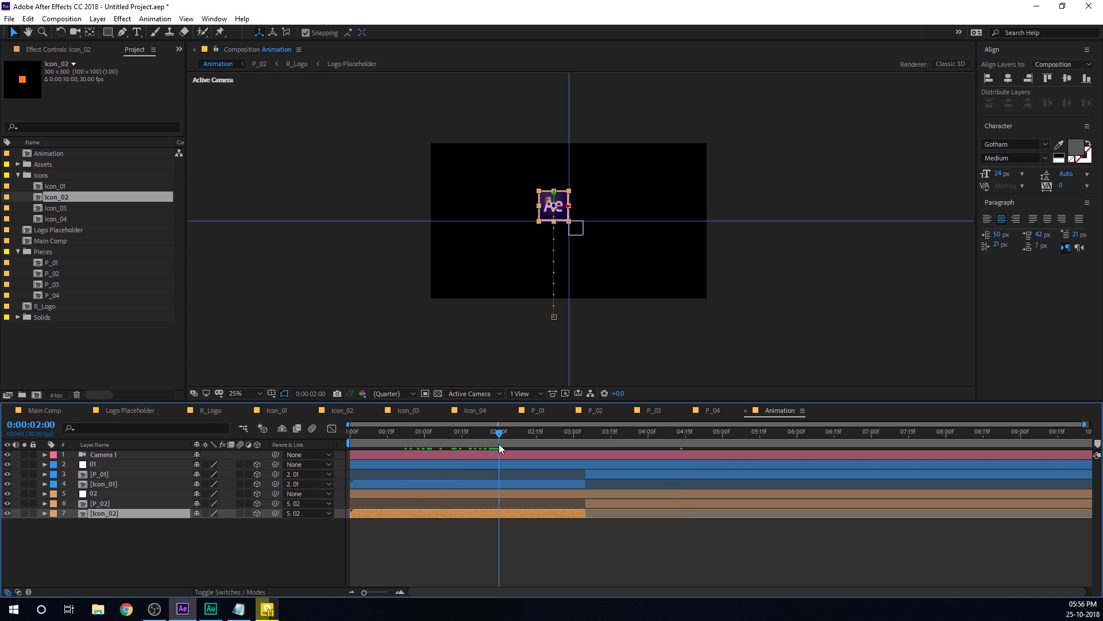
click(471, 564)
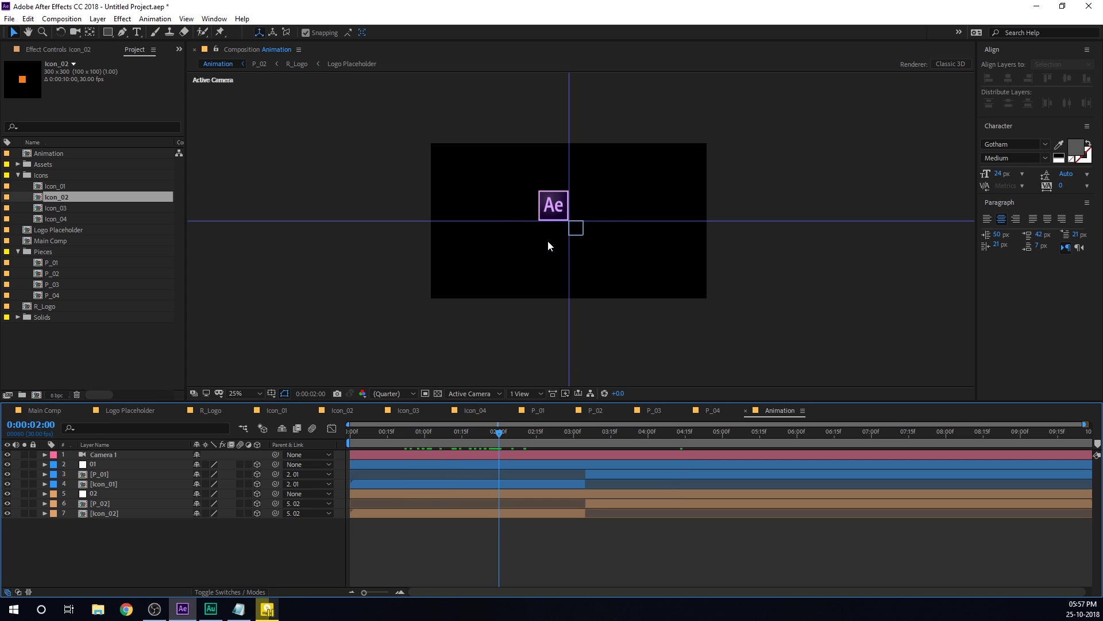
click(94, 494)
key(period)
key(period)
key(period)
key(period)
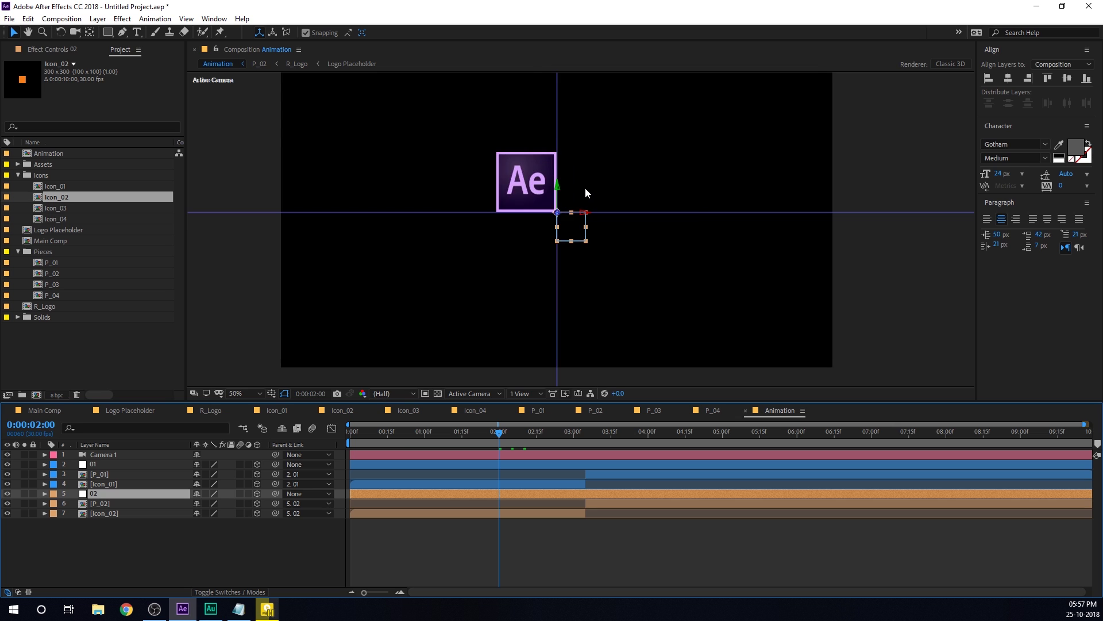
drag(584, 194, 701, 209)
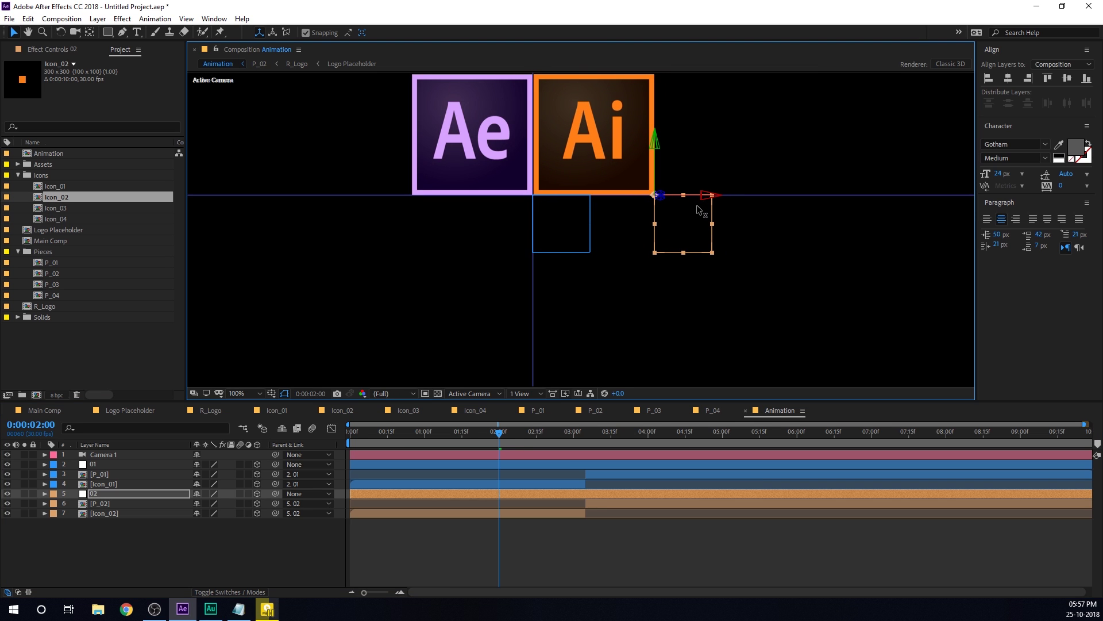
- Fine-tune null 02 along X at 400% magnification so the Ai icon's edge meets the Ae icon's edge without a gap
key(period)
drag(572, 160, 558, 270)
key(period)
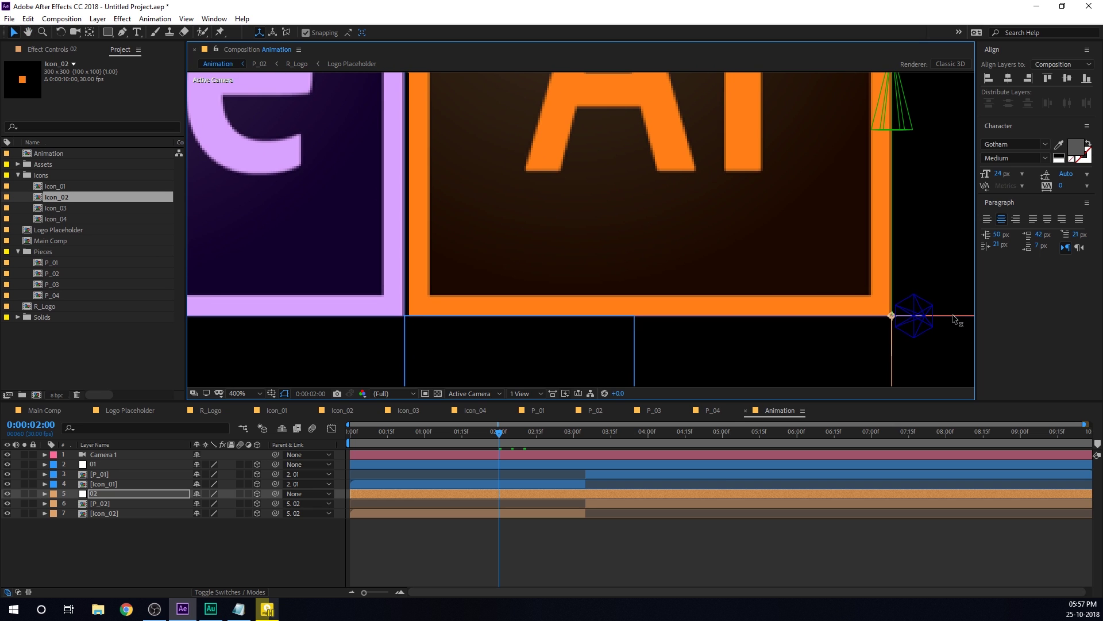
drag(951, 315, 947, 315)
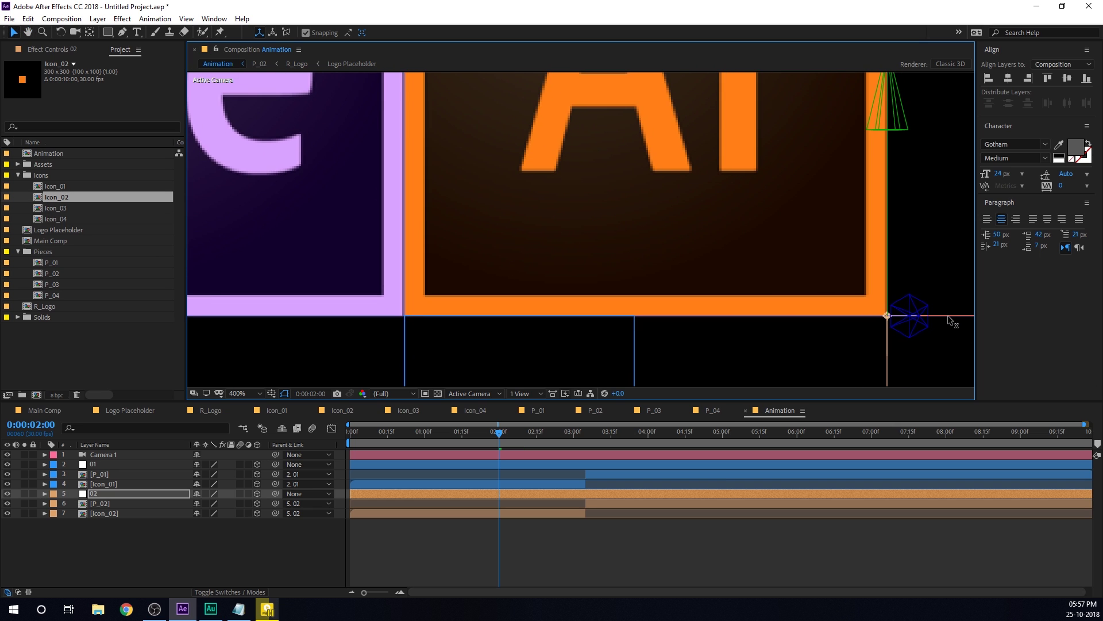
click(612, 560)
key(comma)
key(comma)
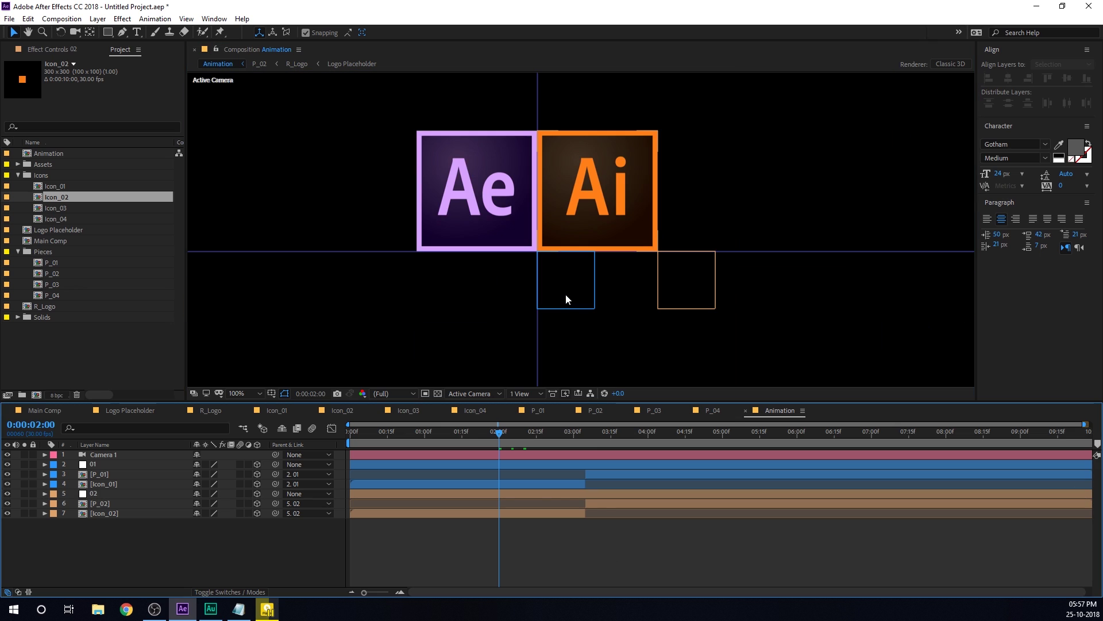
drag(554, 258, 583, 250)
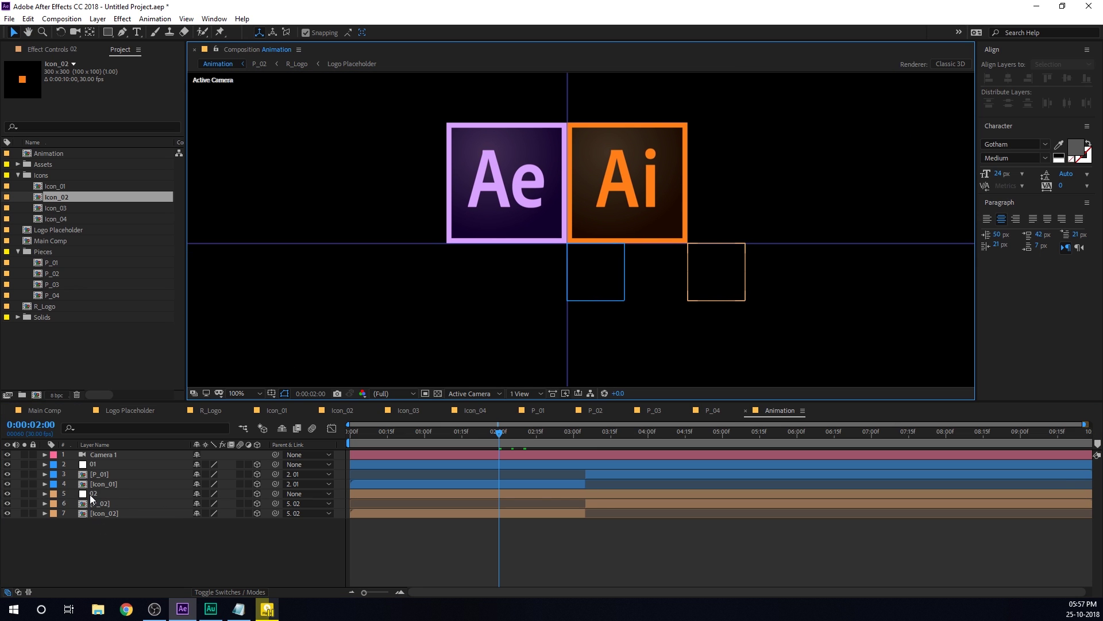
- Duplicate null 02, P_02 and Icon_02, place the copies at the end of the layer stack, and label them Yellow
drag(103, 523, 111, 494)
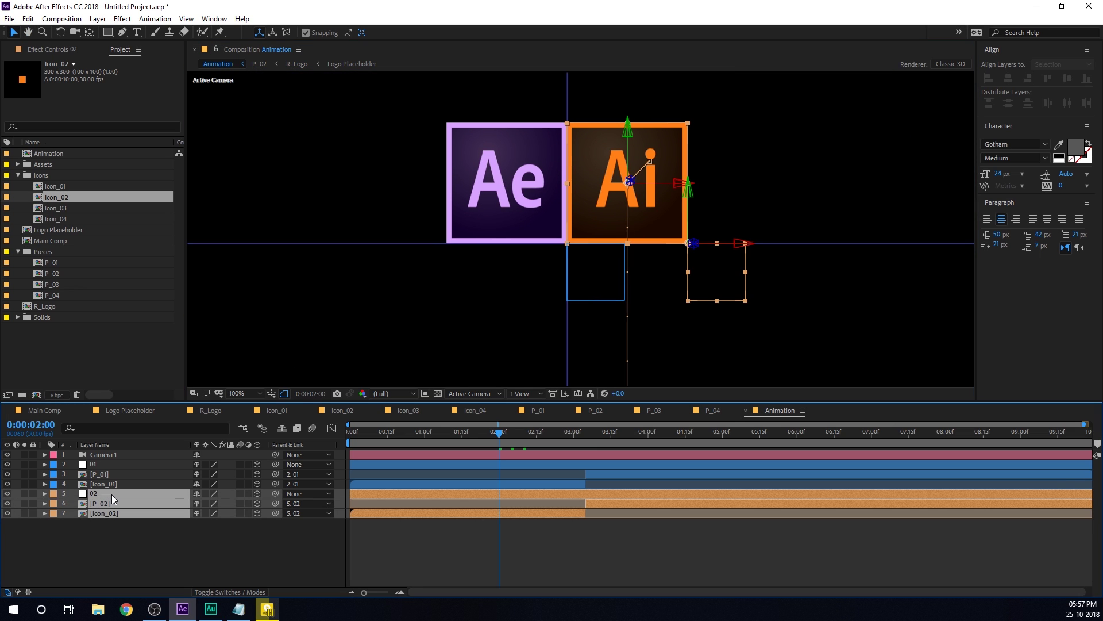
key(ctrl+d)
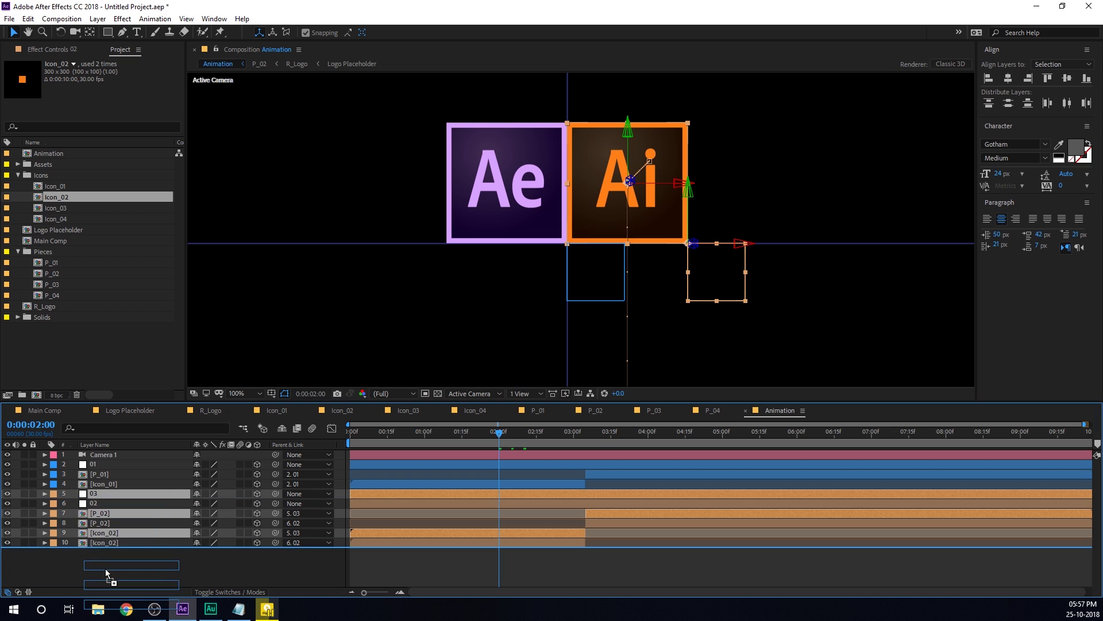
click(50, 524)
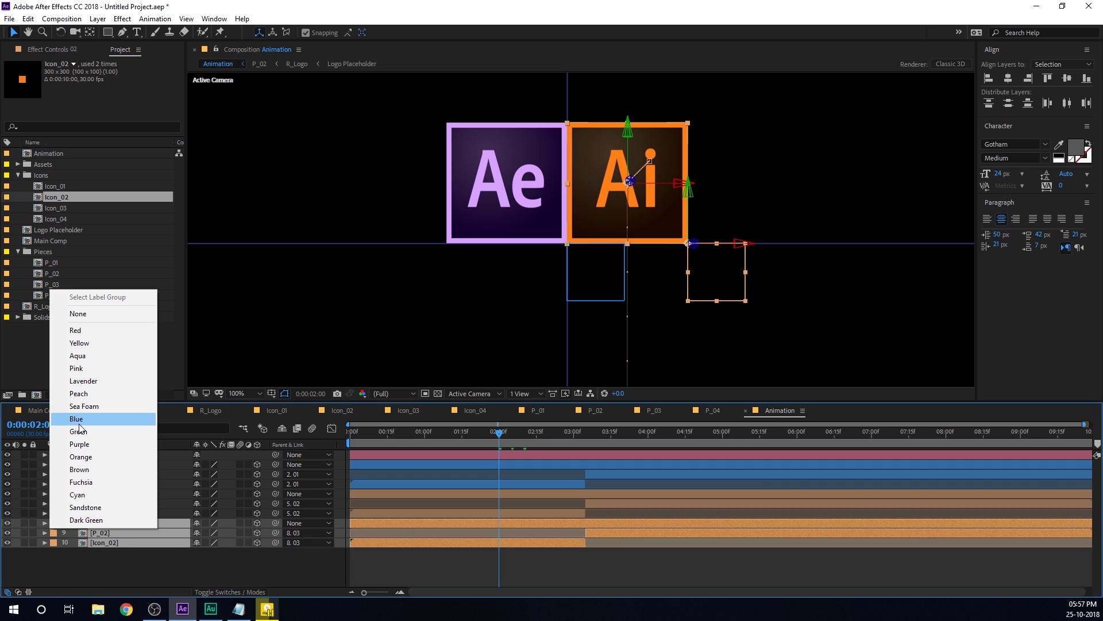
click(79, 469)
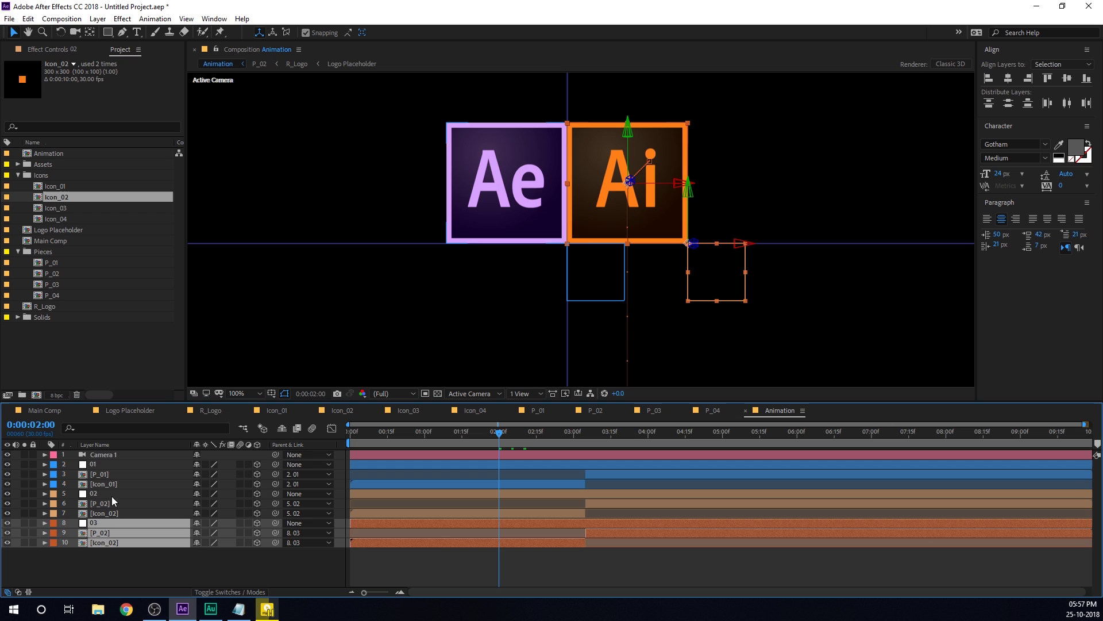
click(50, 524)
click(79, 343)
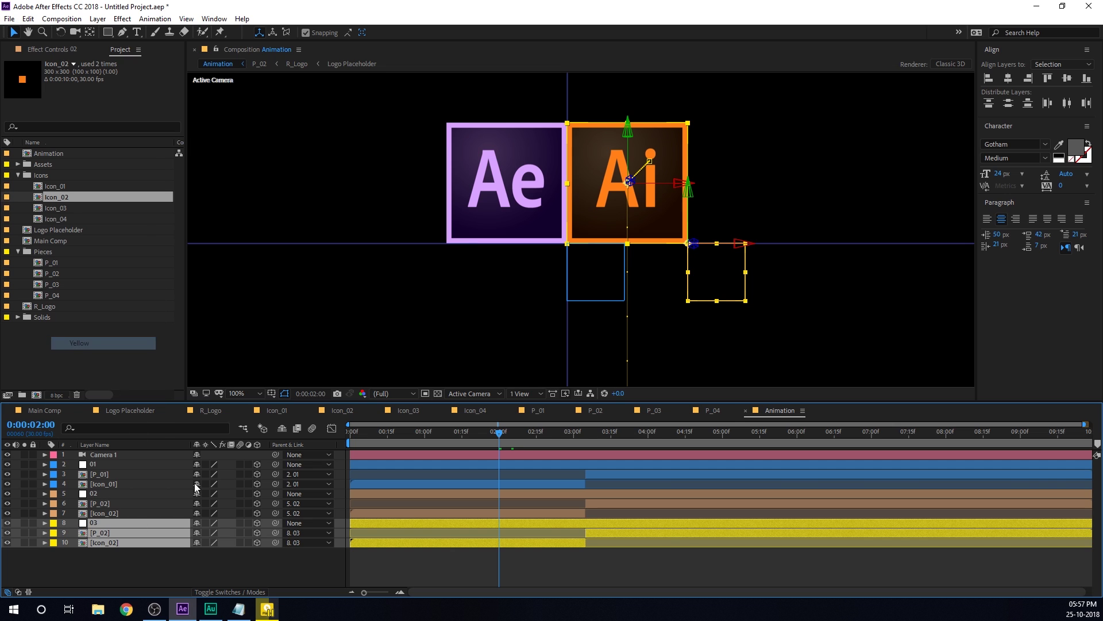
click(128, 569)
- Replace the sources of the Yellow-labelled P_02 and Icon_02 copies with the P_03 and Icon_03 compositions
click(98, 532)
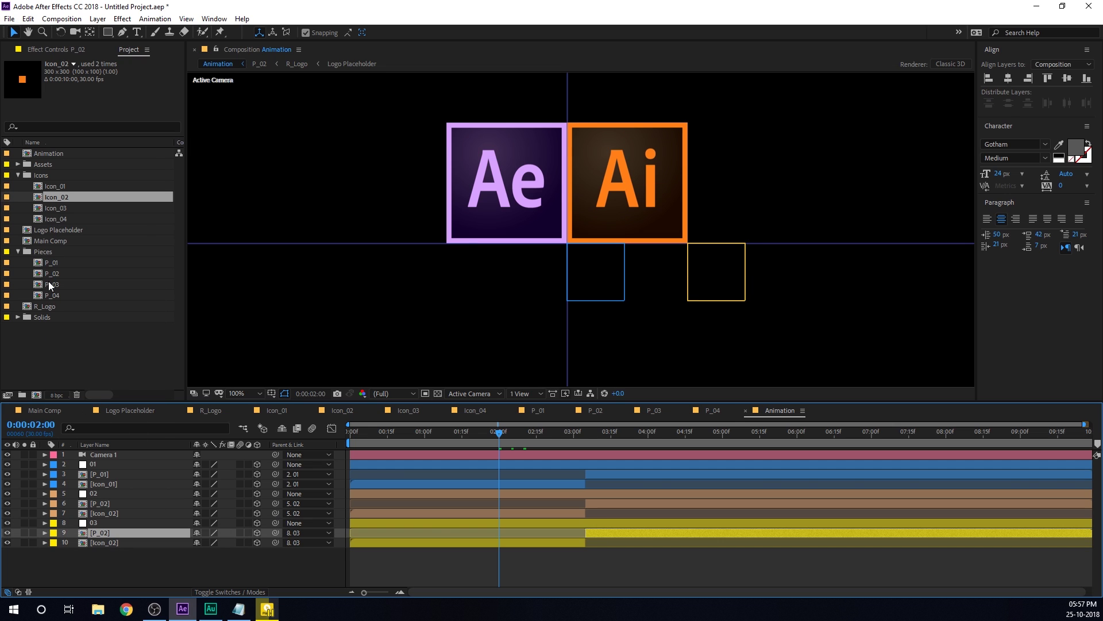
drag(50, 283, 109, 541)
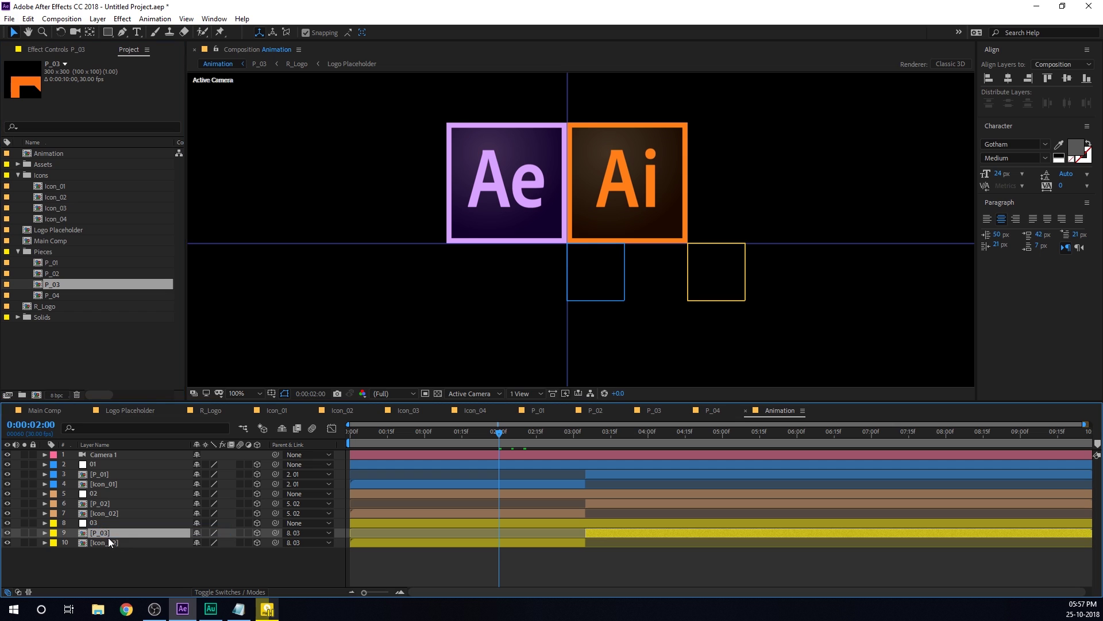
click(109, 542)
drag(60, 210, 119, 545)
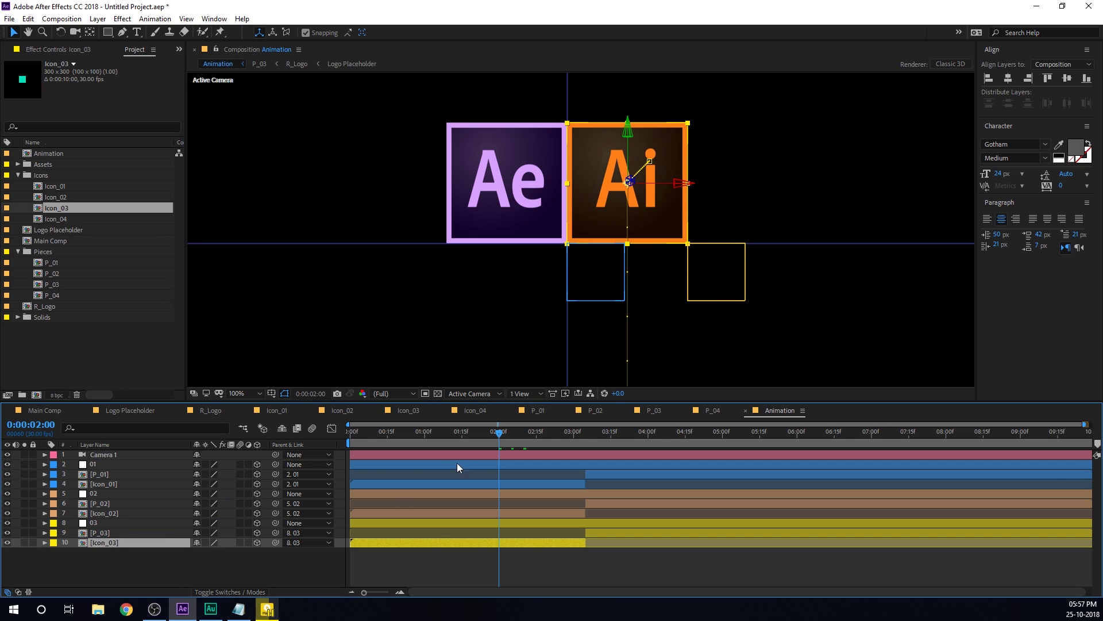
- Move null 03 down and left so the Au icon sits directly below the Ae icon with their edges touching
click(93, 523)
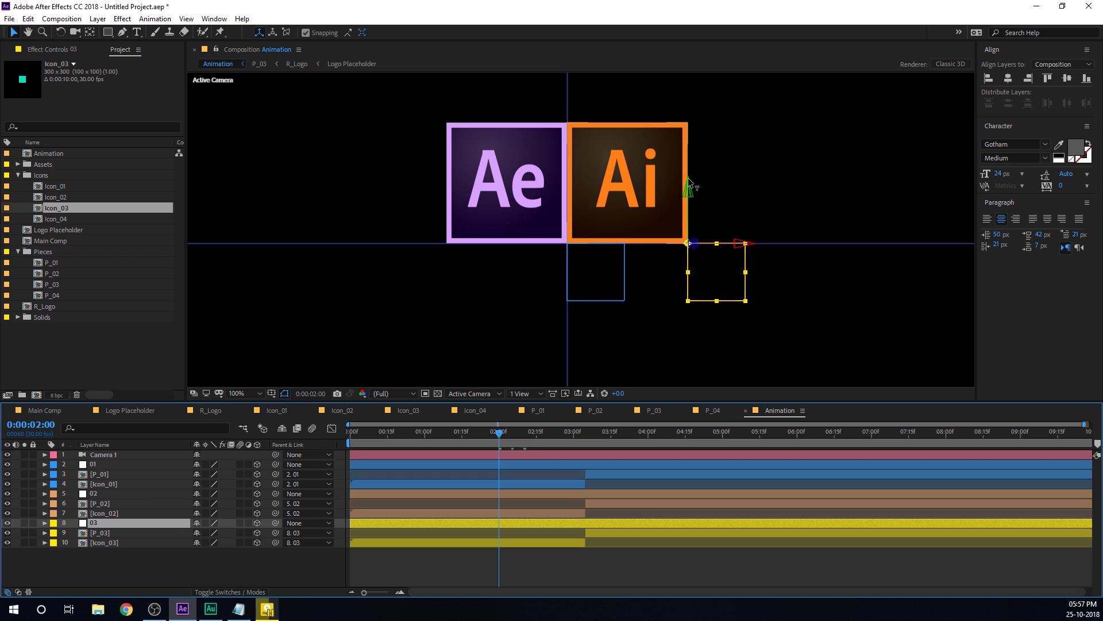
drag(688, 193, 688, 315)
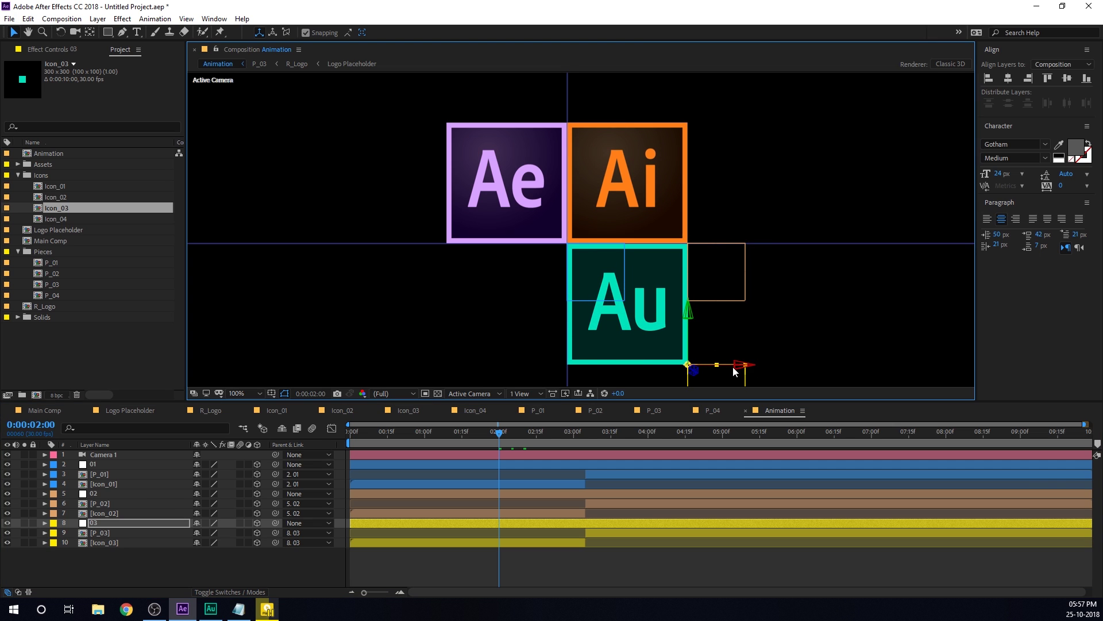
drag(719, 366, 612, 330)
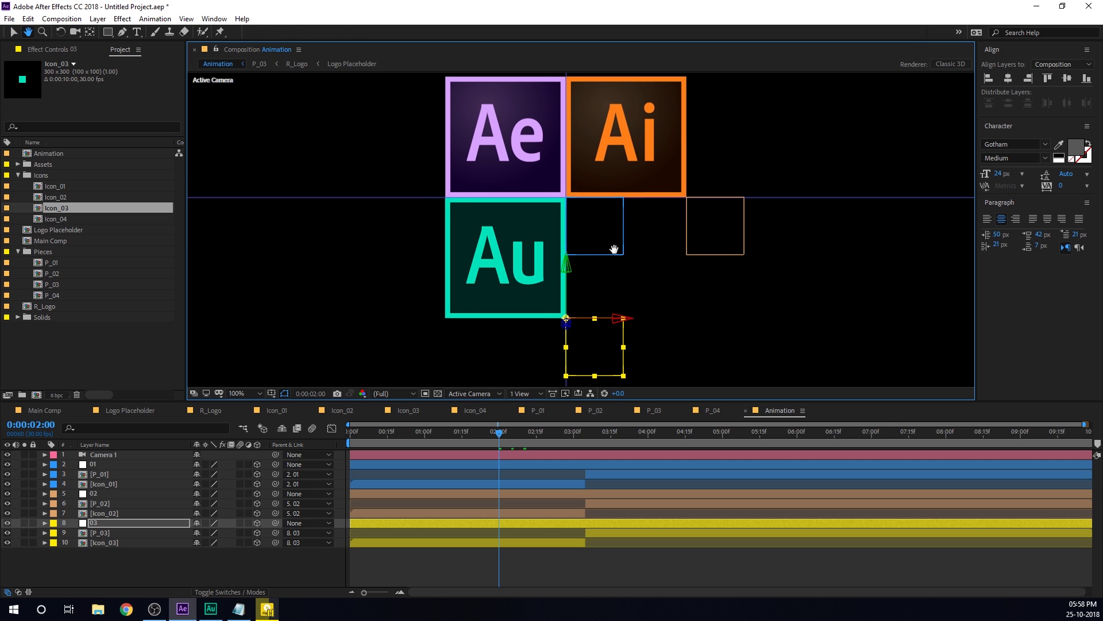
- Duplicate null 03, P_03 and Icon_03, place the copies at the end of the layer stack, and label them Red
mouse_move(98, 561)
mouse_down()
mouse_move(115, 526)
mouse_move(102, 581)
mouse_up()
key(ctrl+d)
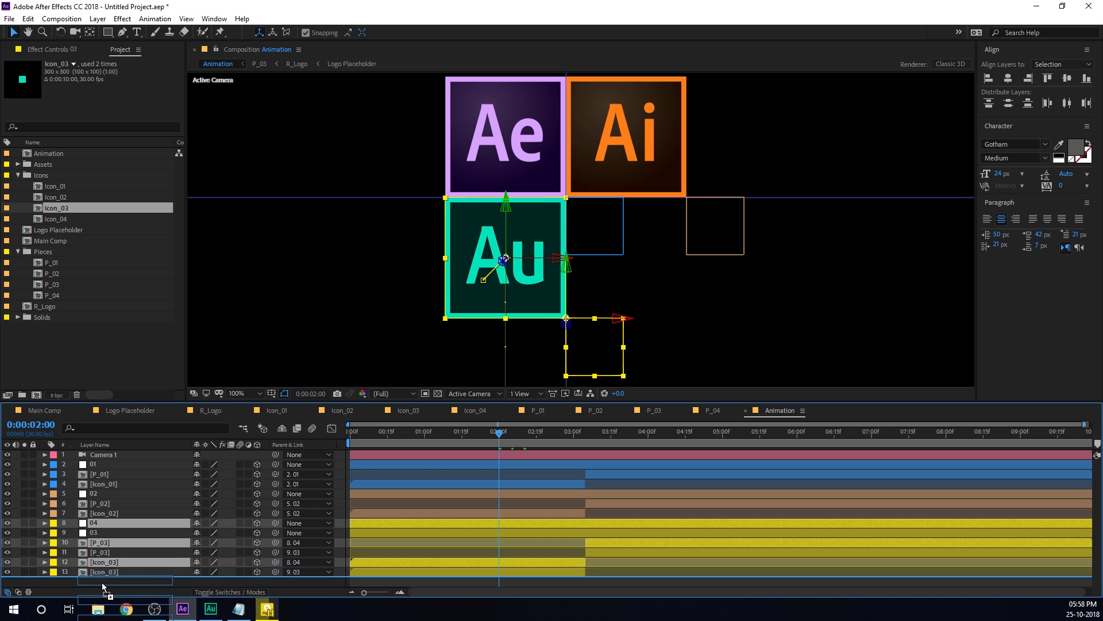
click(56, 553)
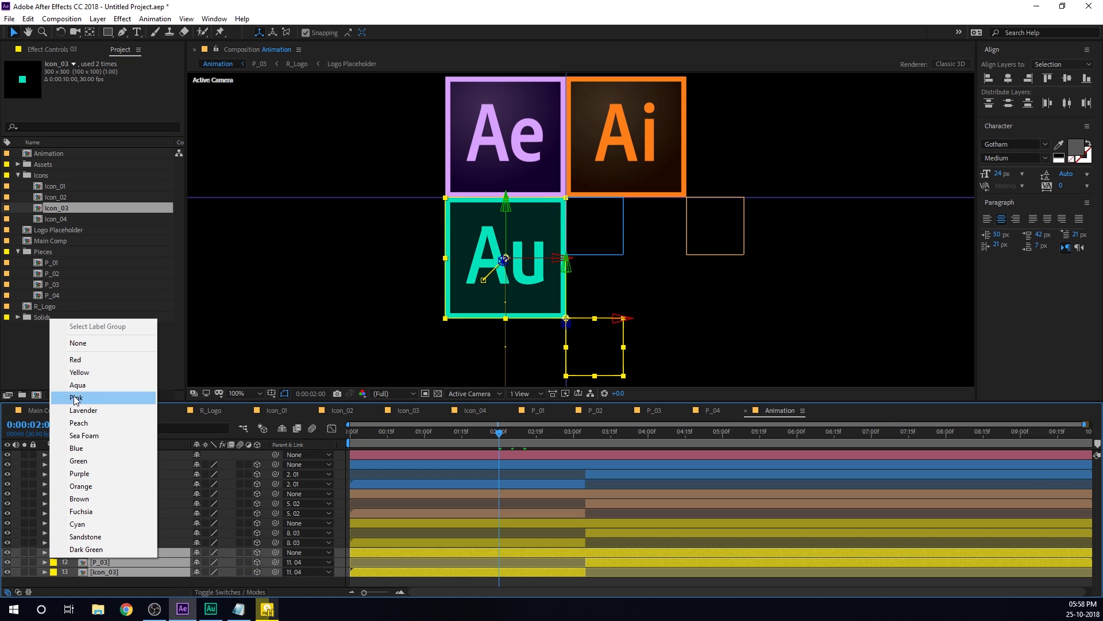
click(81, 361)
click(358, 580)
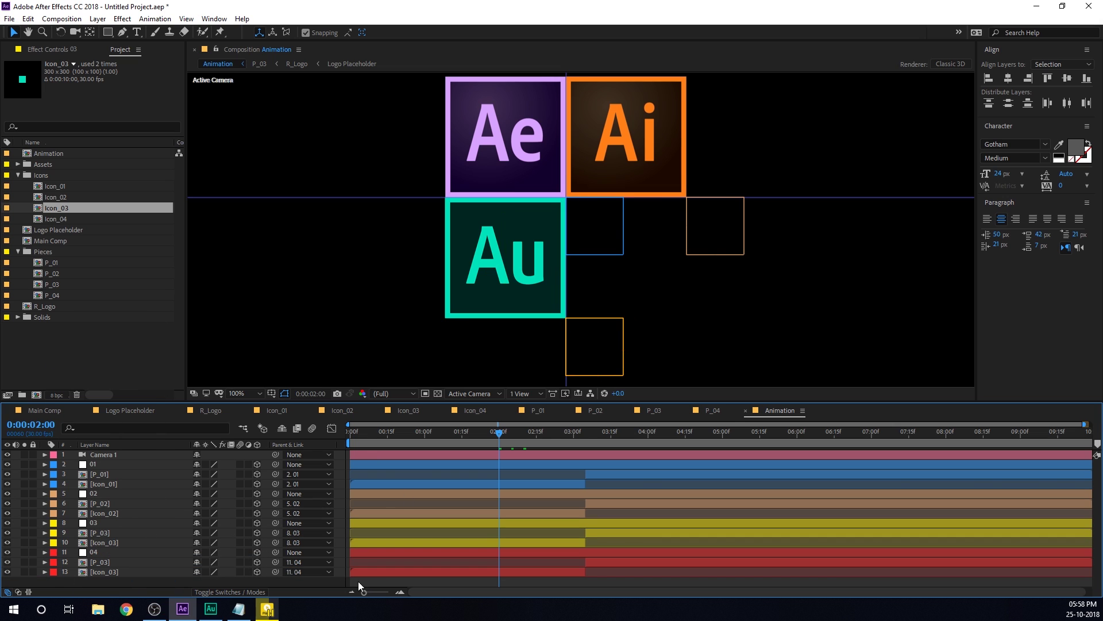
- Replace the sources of the Red-labelled P_03 and Icon_03 copies with the P_04 and Icon_04 compositions
click(101, 561)
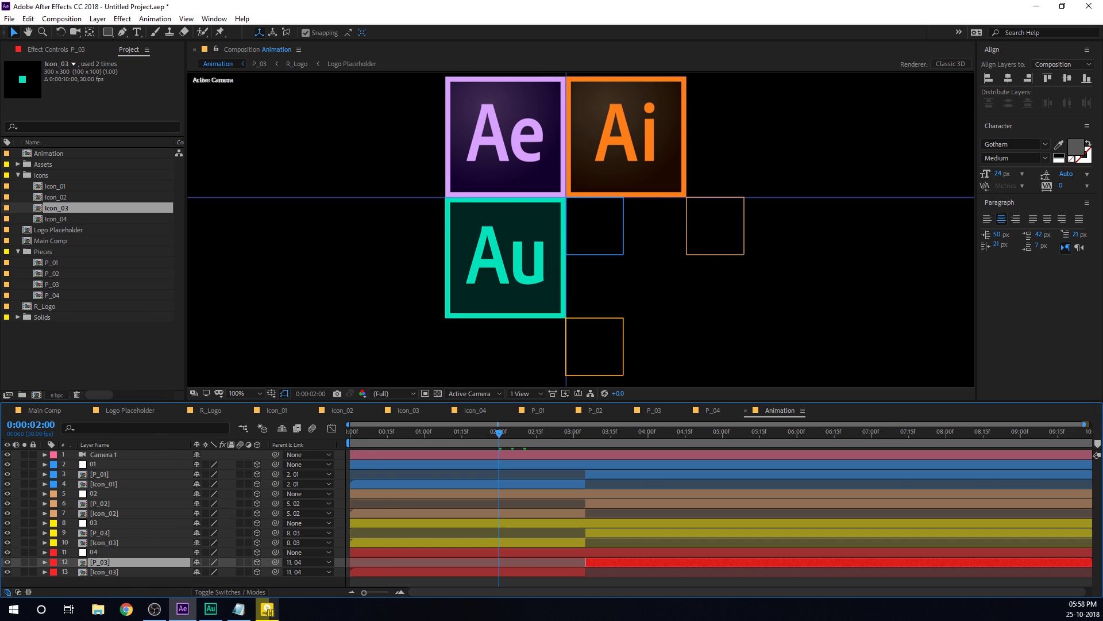
click(50, 295)
drag(50, 295, 102, 570)
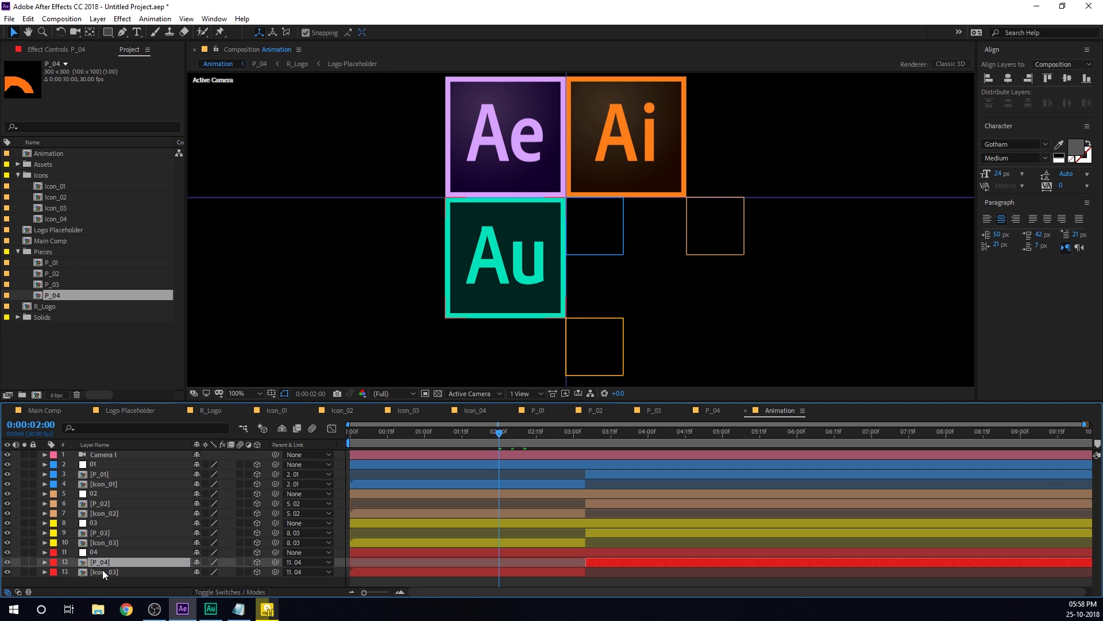
click(102, 570)
click(54, 219)
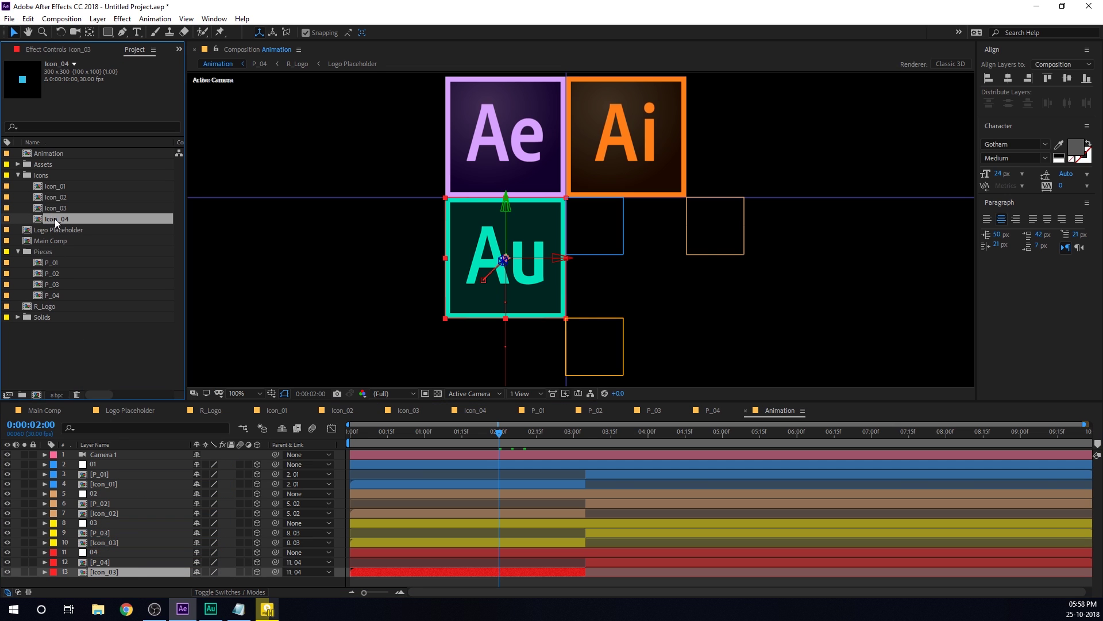
drag(54, 218, 108, 570)
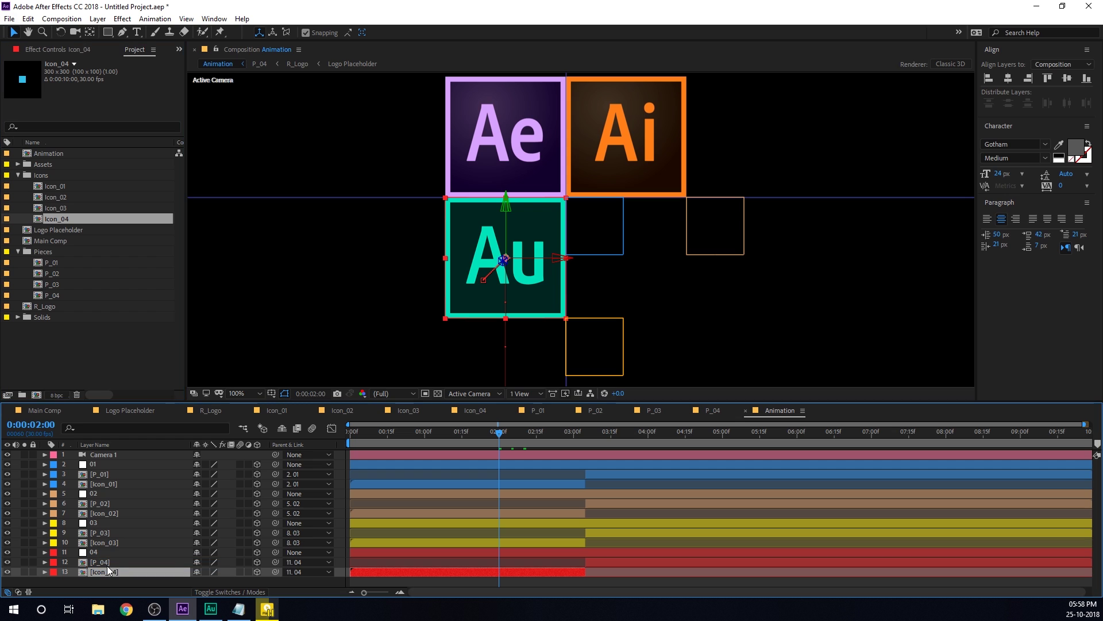
- Move null 04 right along X so the Ps icon sits beside Au and below Ai, and hide the guides and layer controls
click(91, 552)
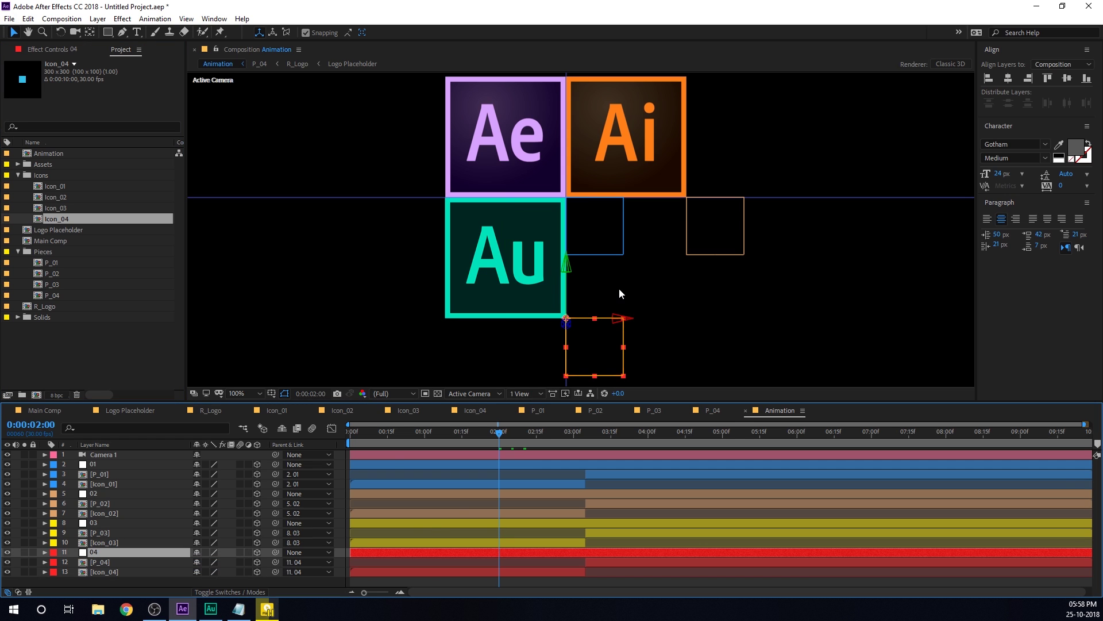
drag(612, 320, 734, 321)
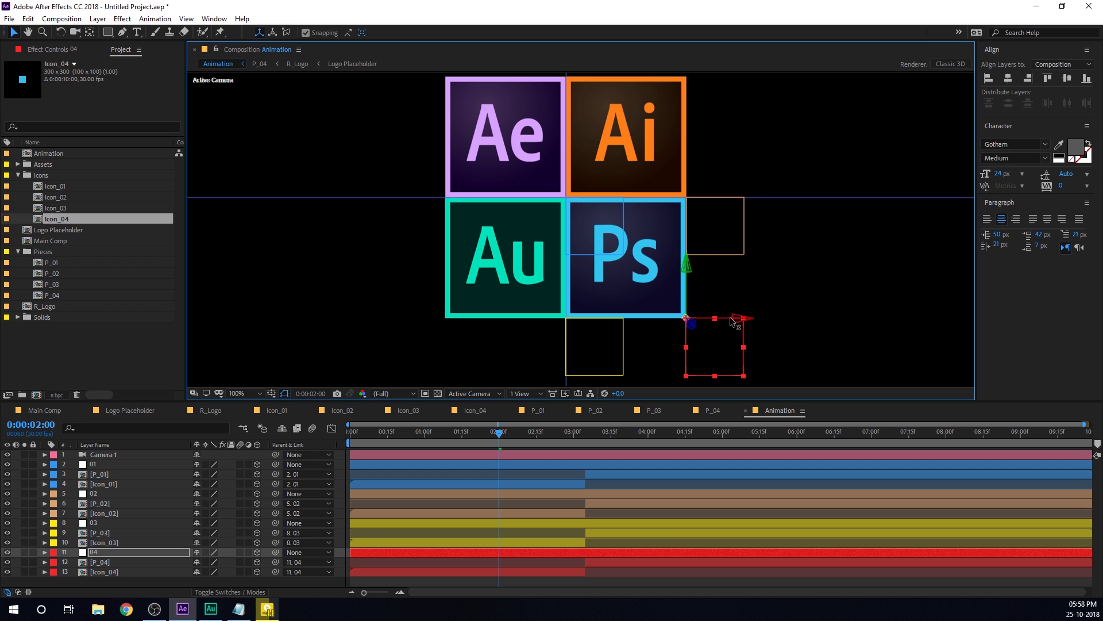
key(period)
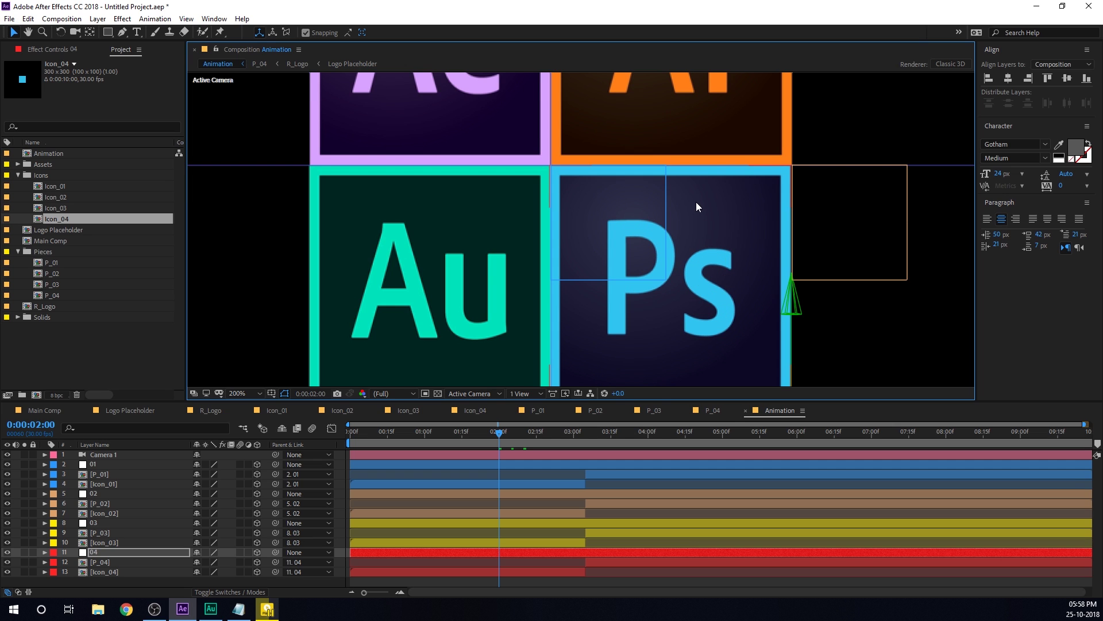
key(ctrl+apostrophe)
key(ctrl+apostrophe)
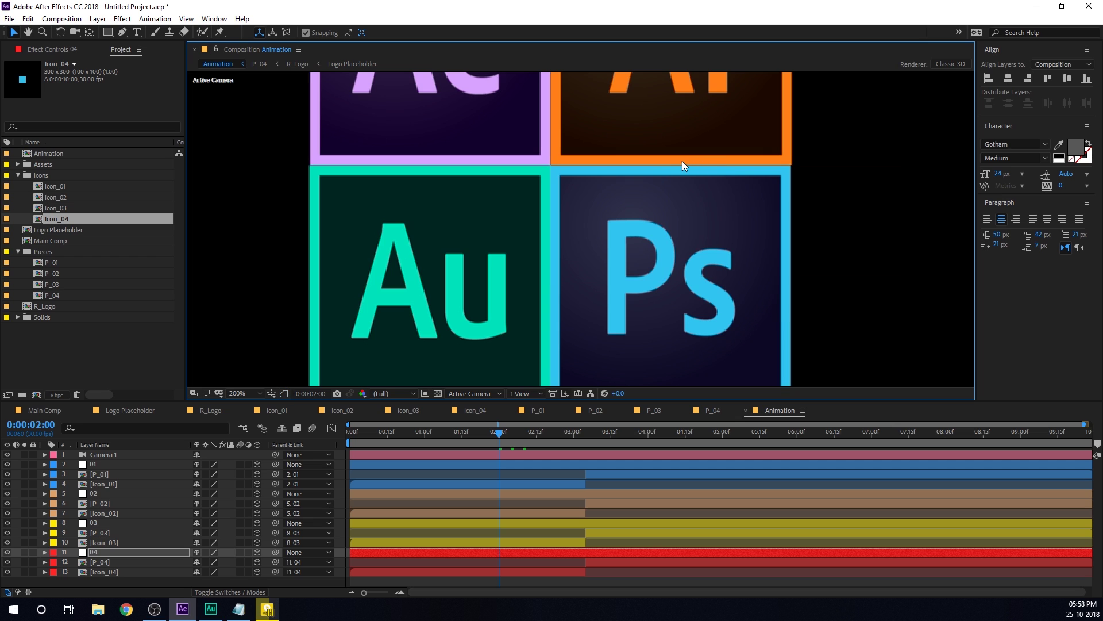
key(period)
drag(549, 131, 556, 310)
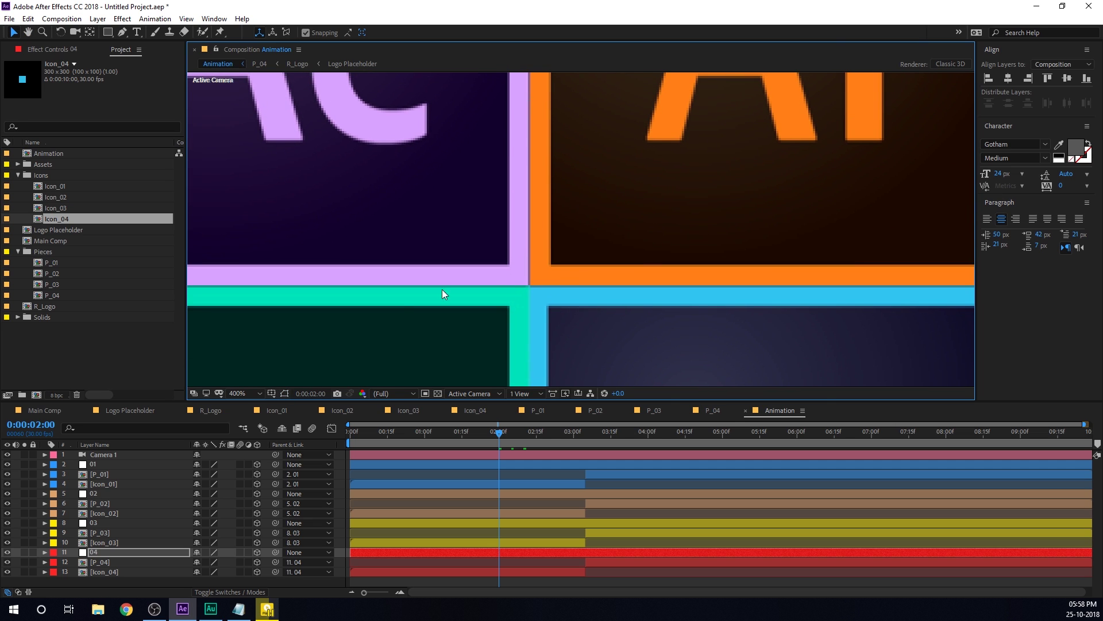
- Nudge null 02 slightly left to tighten the seam between the Ae and Ai icons
click(95, 493)
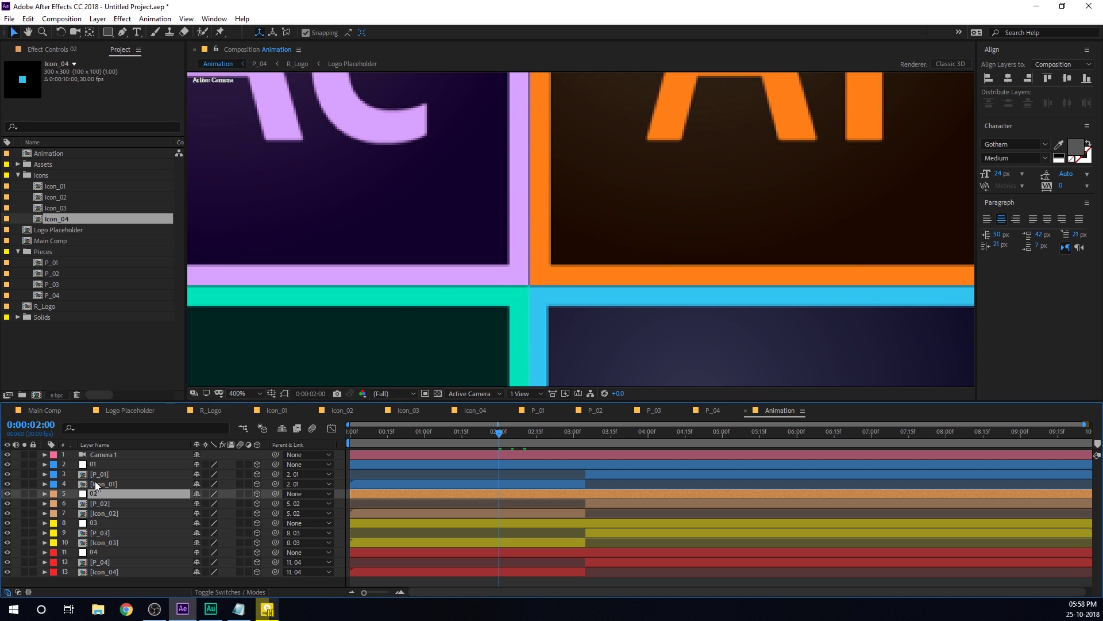
key(Return)
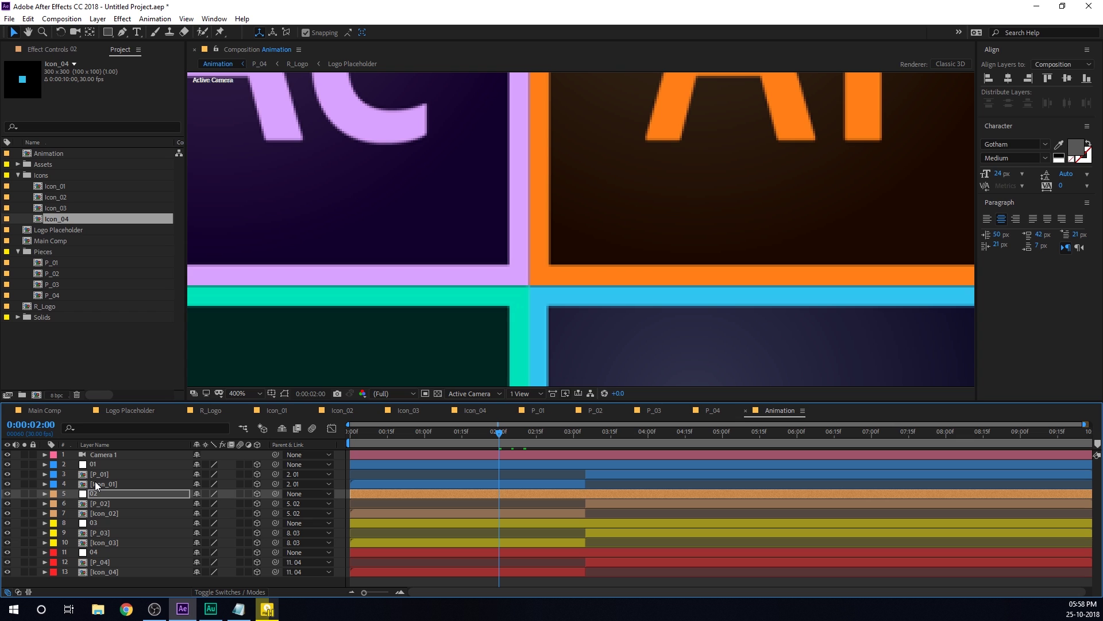
scroll(514, 318, down, 4)
scroll(532, 299, down, 2)
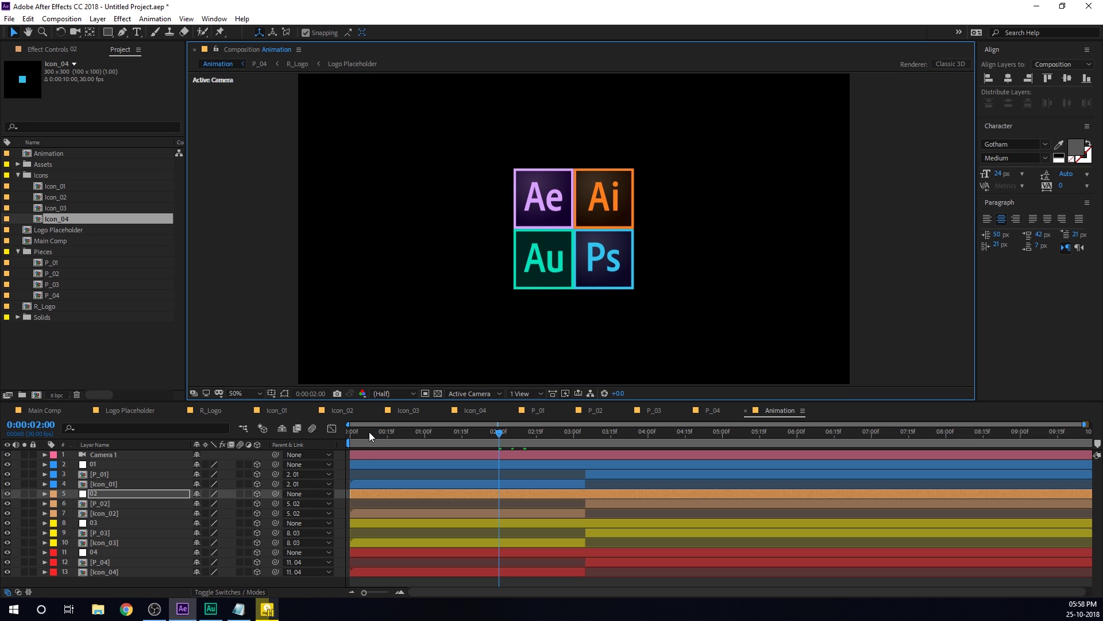
- At 0:00:04:16, nudge null 03 up to close the thin seam between the logo's upper and lower left pieces
drag(369, 432, 687, 473)
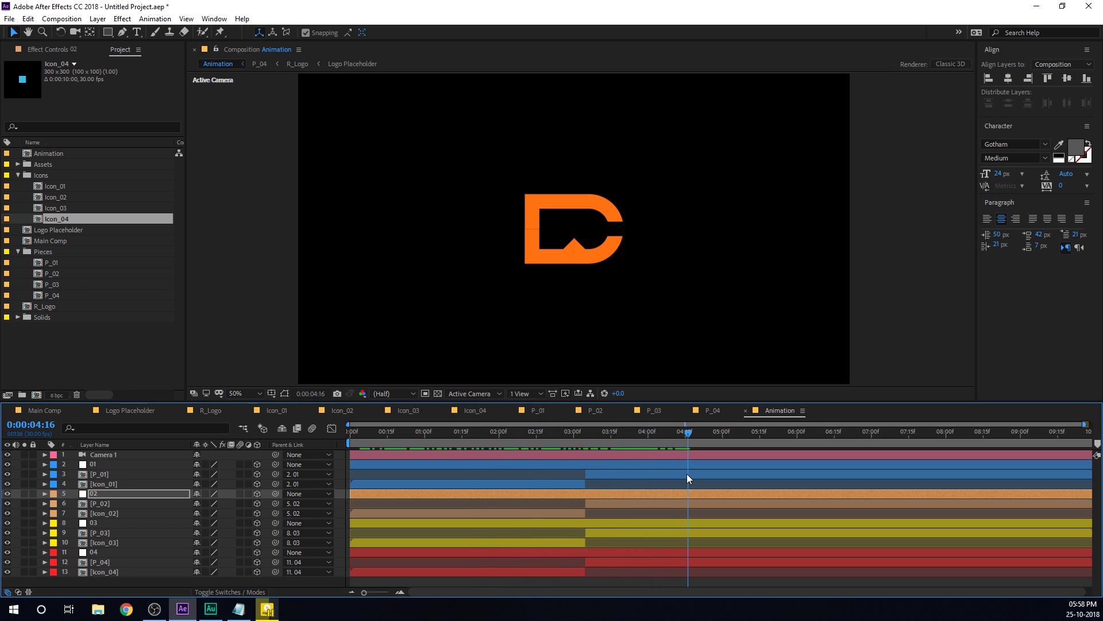
scroll(505, 239, up, 2)
scroll(448, 224, up, 1)
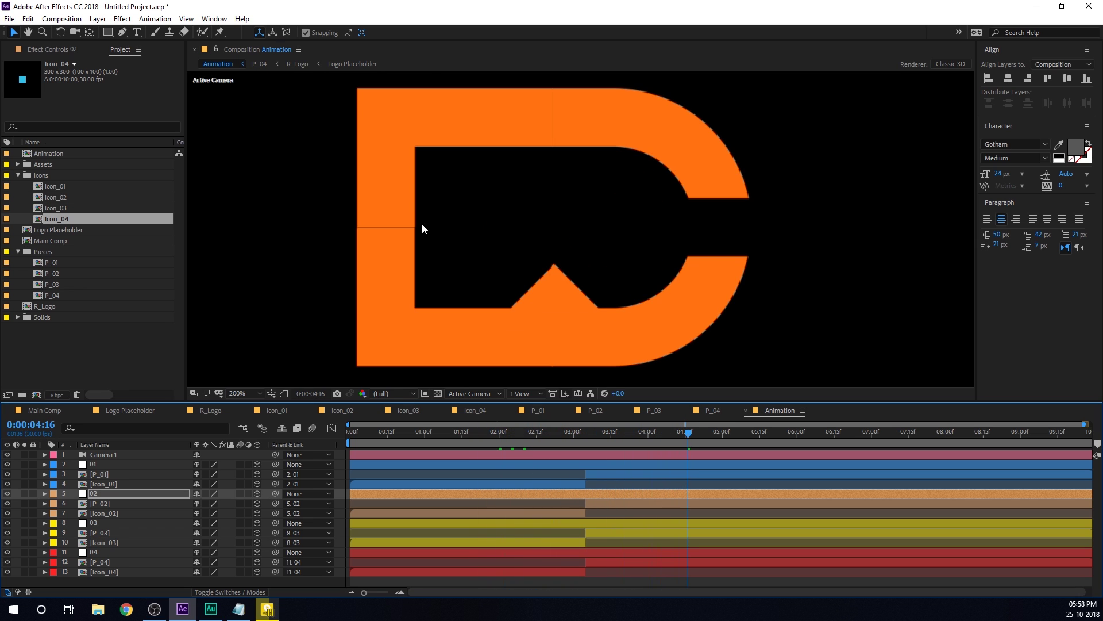
drag(422, 228, 543, 231)
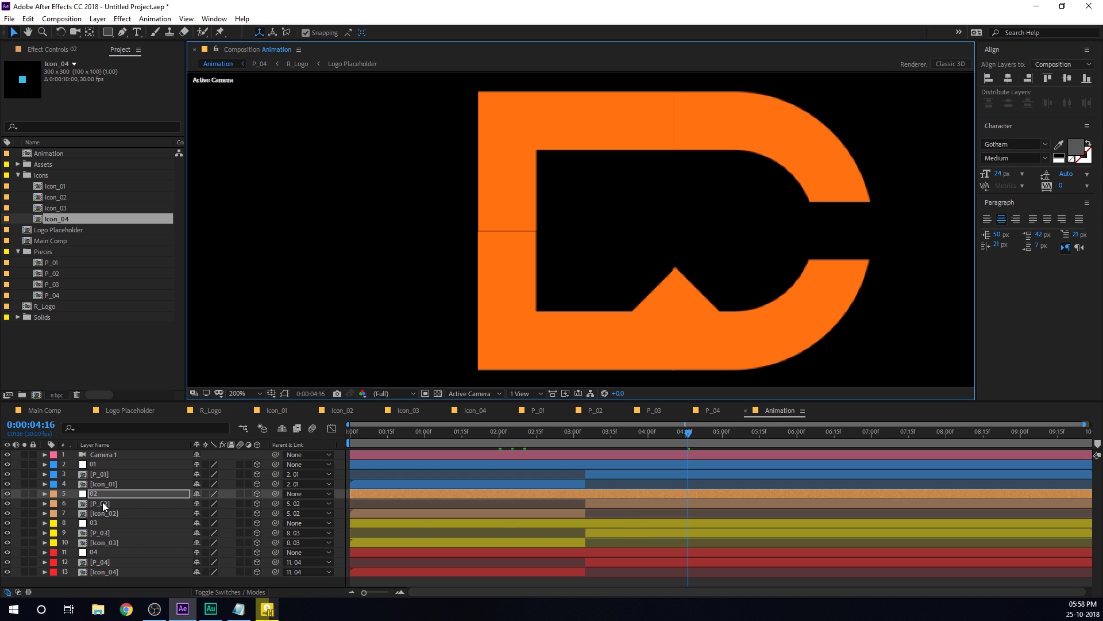
click(102, 523)
key(Return)
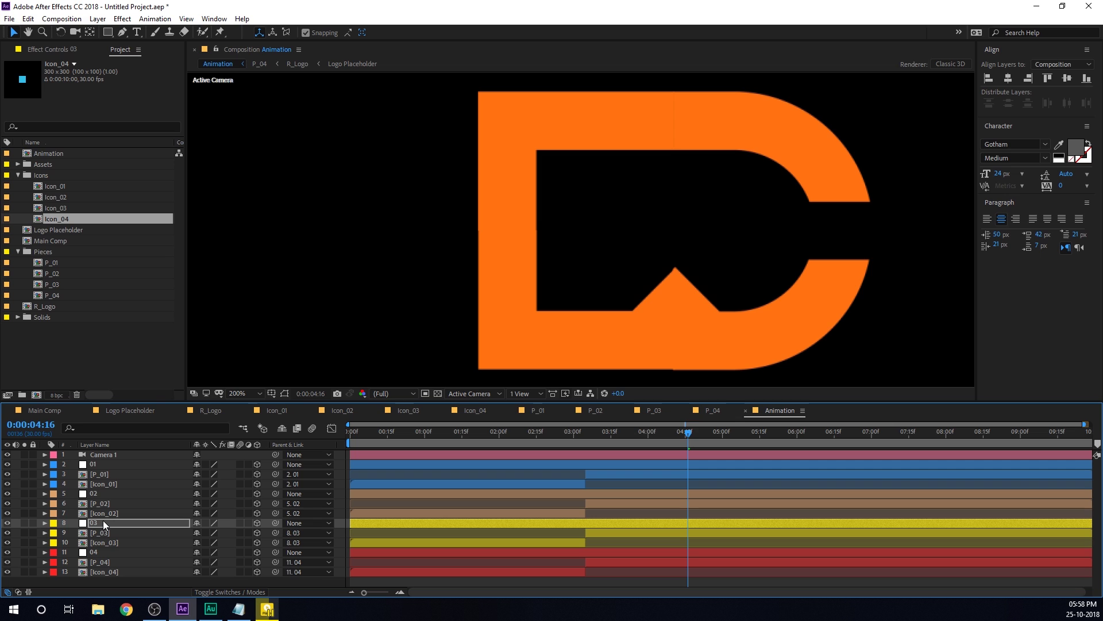
scroll(411, 307, down, 2)
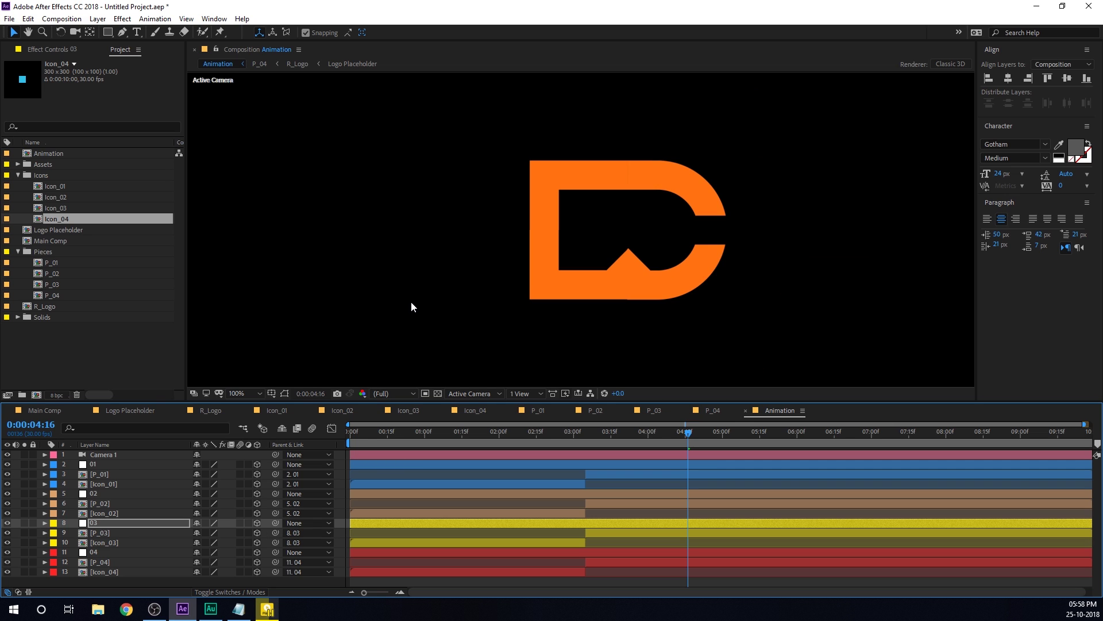
scroll(532, 276, down, 2)
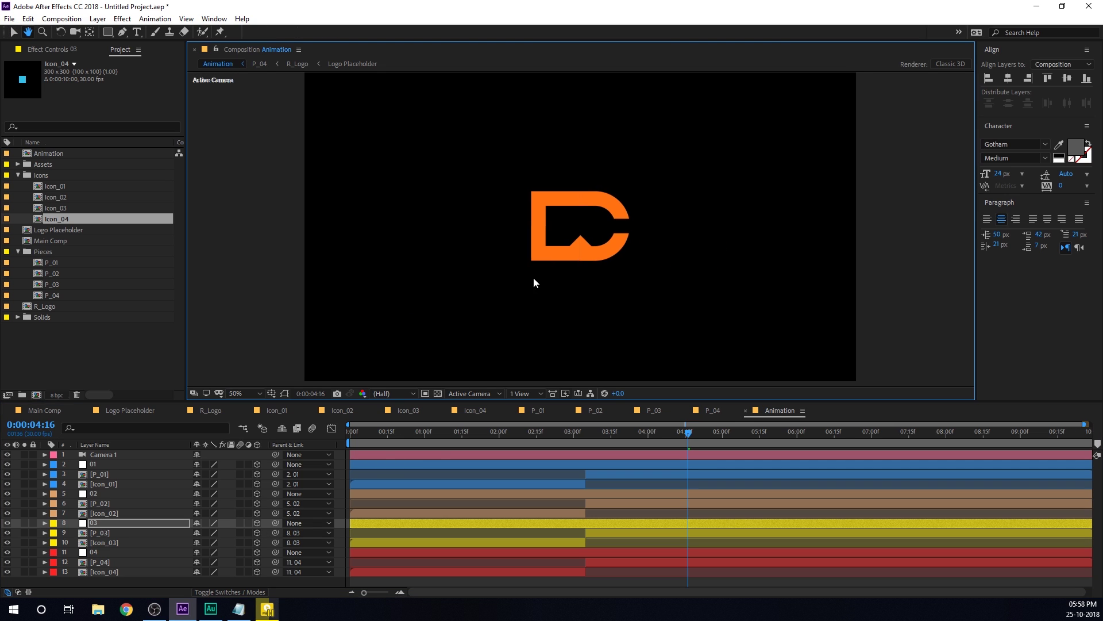
- Shift the null 02, P_02 and Icon_02 layers in time so they start at 0:00:00:10
drag(369, 435, 371, 470)
click(102, 493)
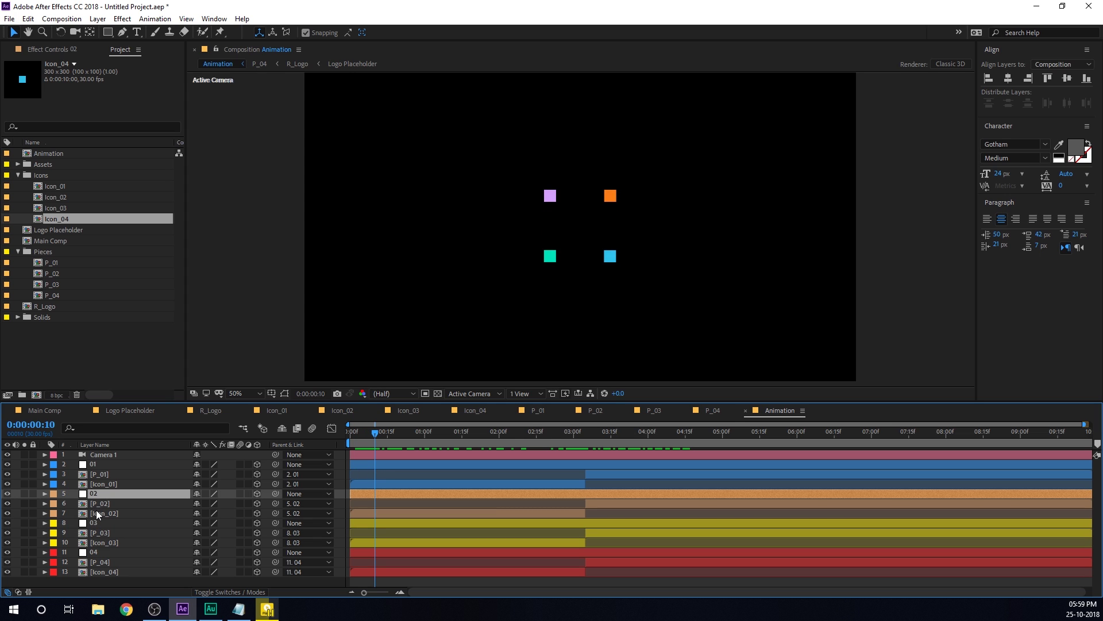
shift+click(95, 513)
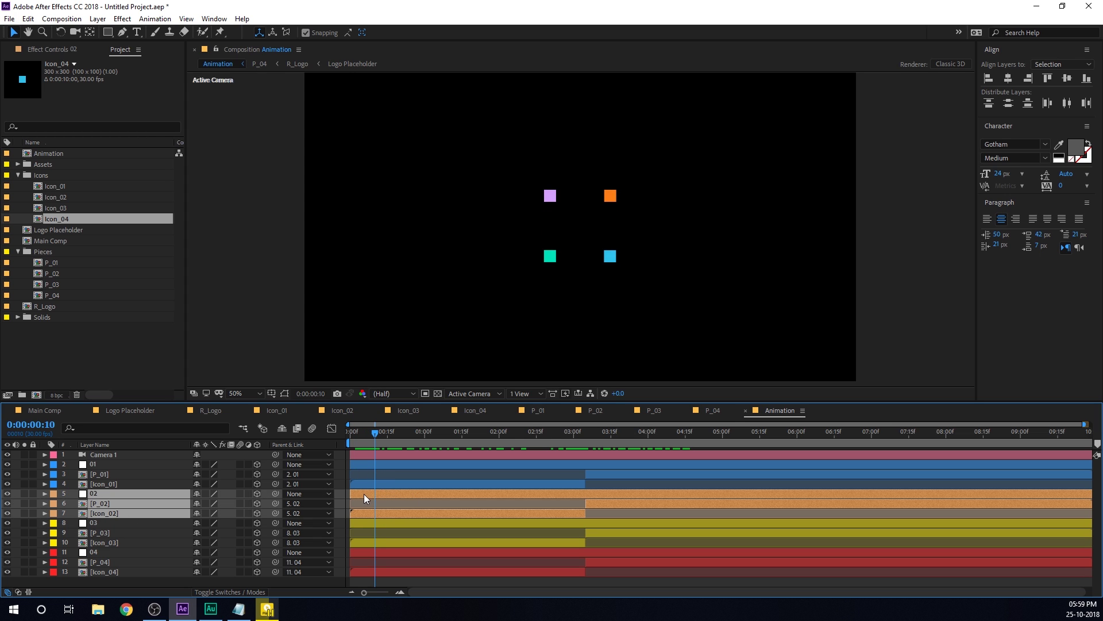
drag(364, 494, 387, 495)
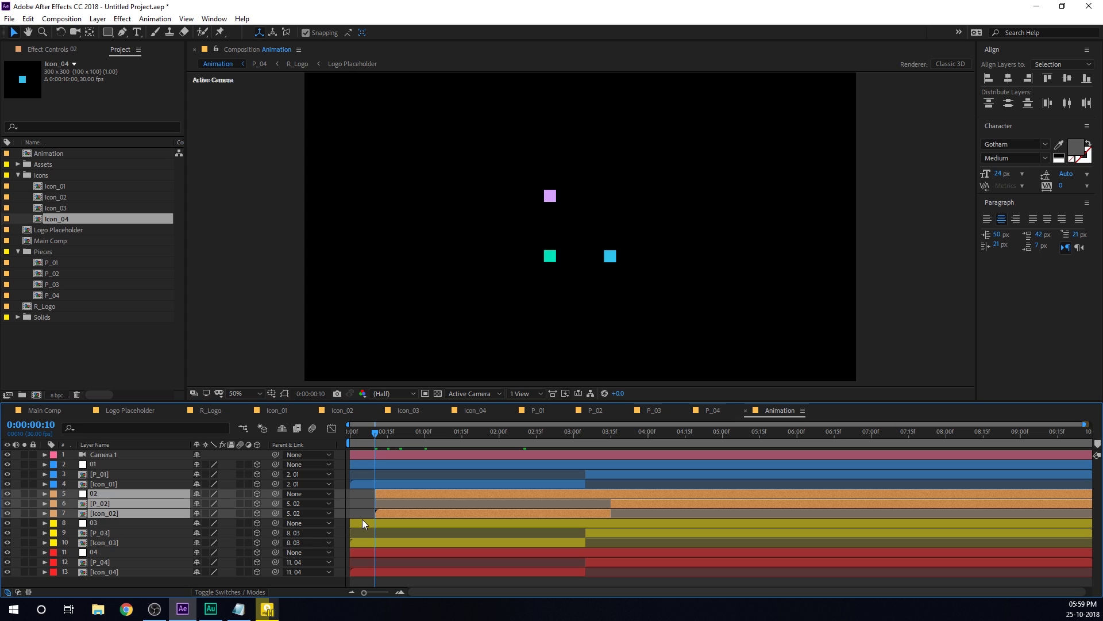
- Shift the null 03, P_03 and Icon_03 layers in time so they start at 0:00:00:20
scroll(360, 454, up, 2)
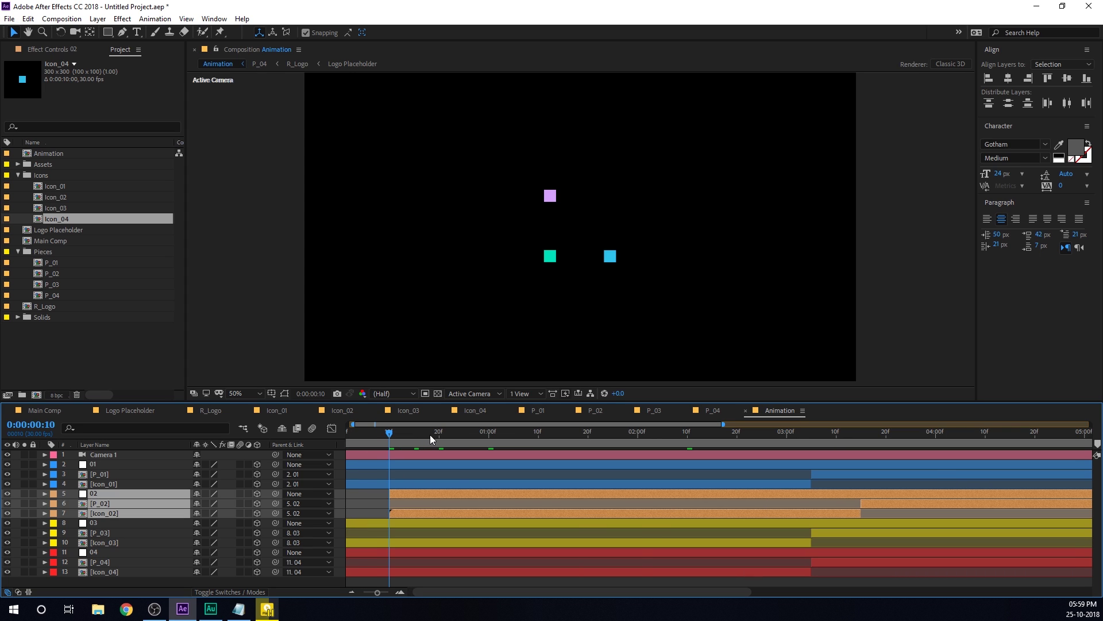
drag(432, 440, 440, 440)
click(383, 528)
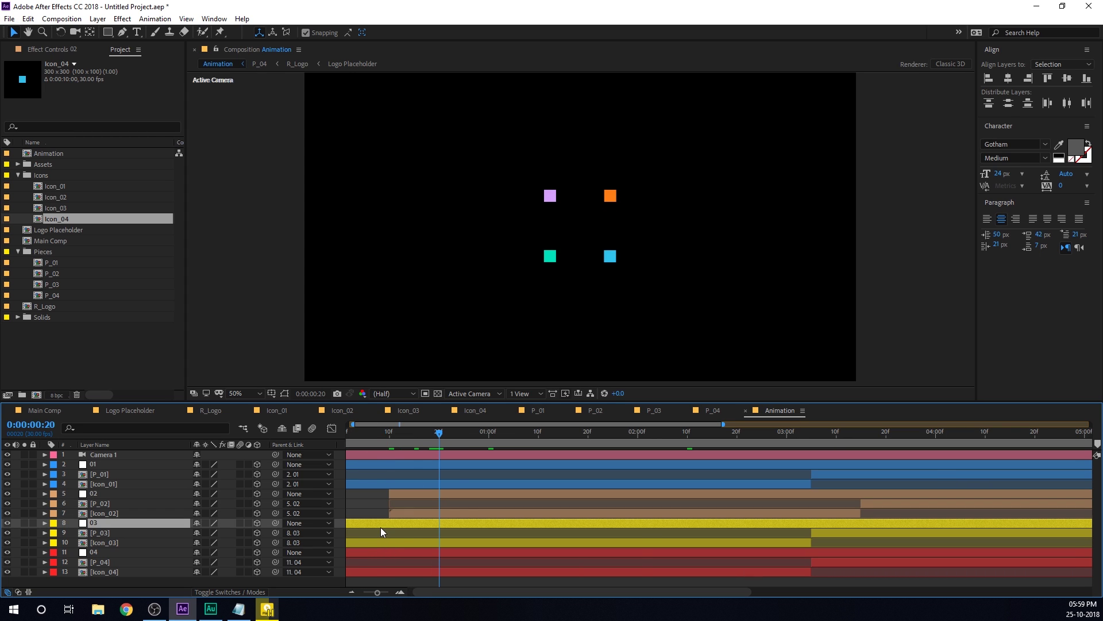
shift+click(377, 542)
drag(374, 528, 468, 532)
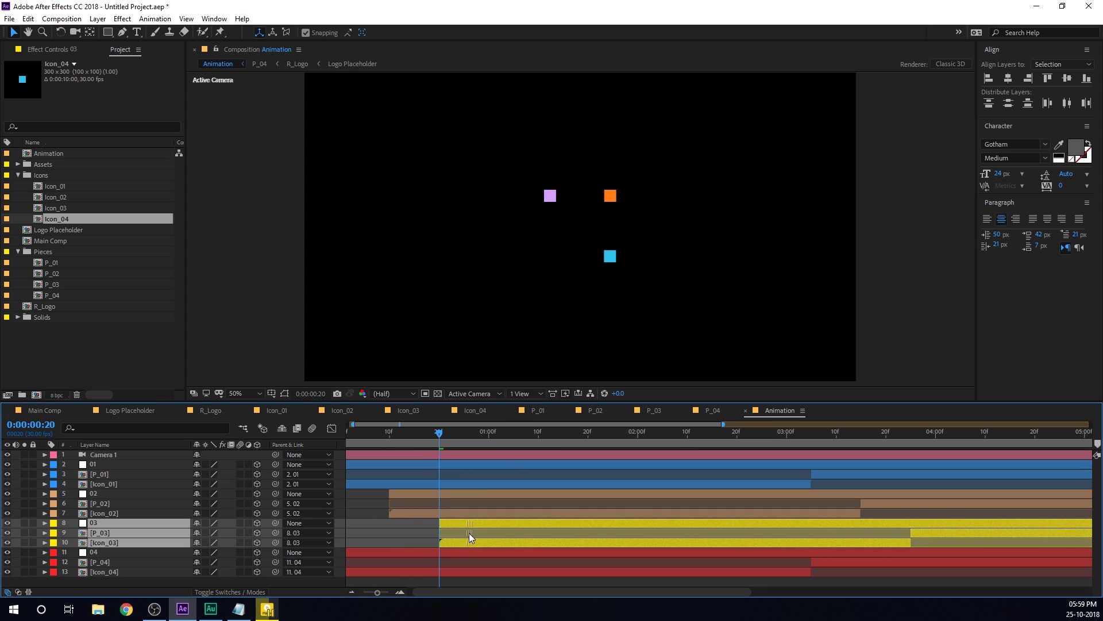
- Shift the null 04, P_04 and Icon_04 layers in time so they start at 0:00:01:00
drag(459, 443, 489, 444)
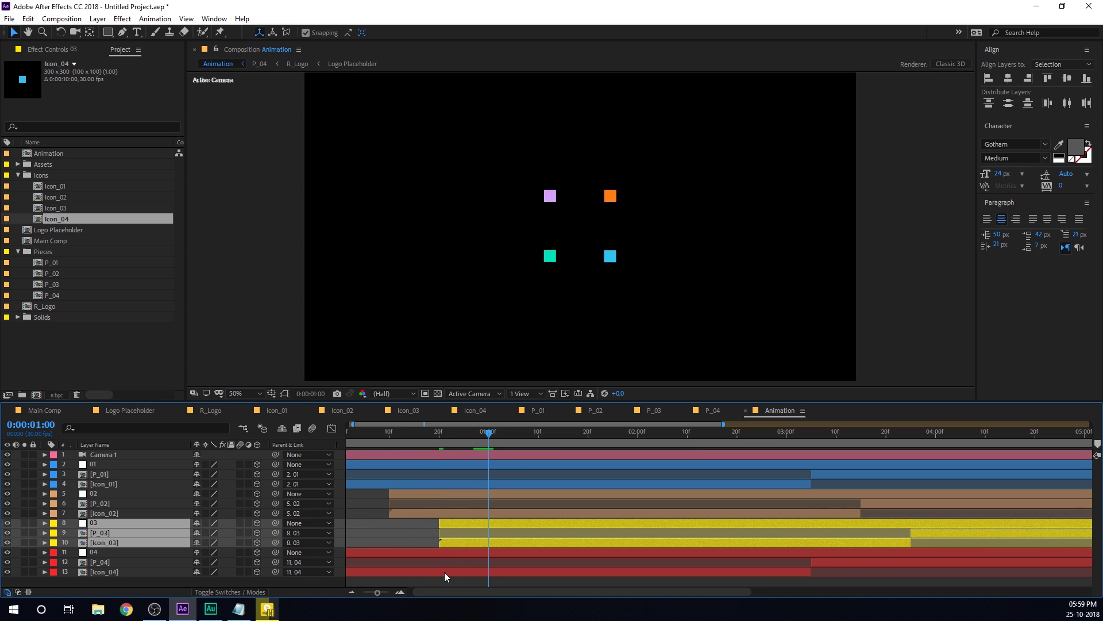
click(419, 552)
shift+click(409, 575)
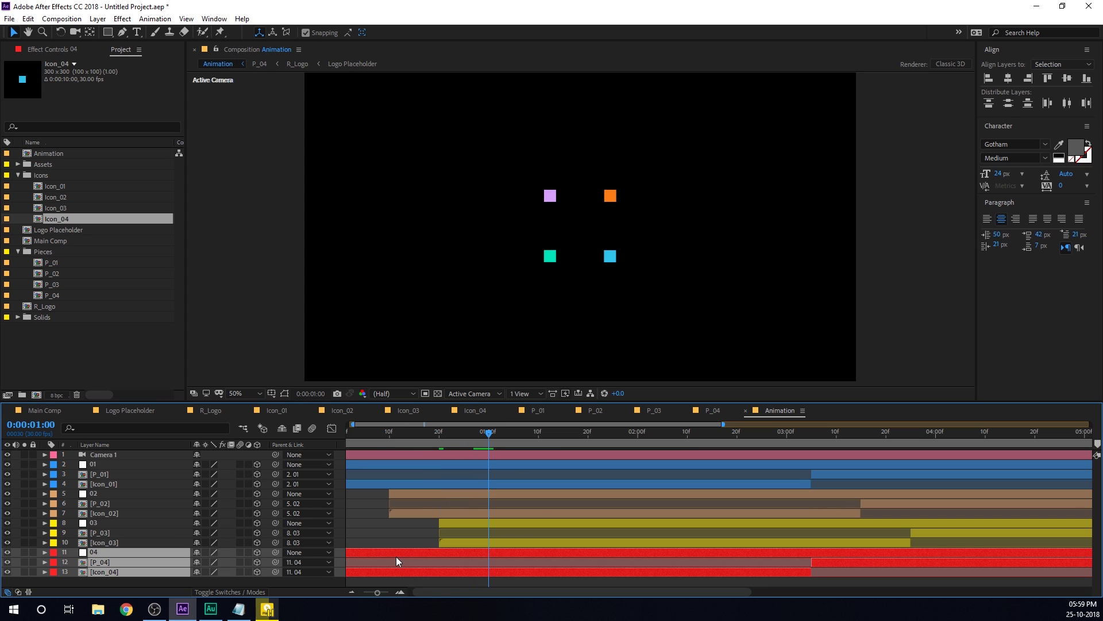
drag(399, 561, 543, 560)
- Preview the staggered icon animation from the start of the composition
key(minus)
key(minus)
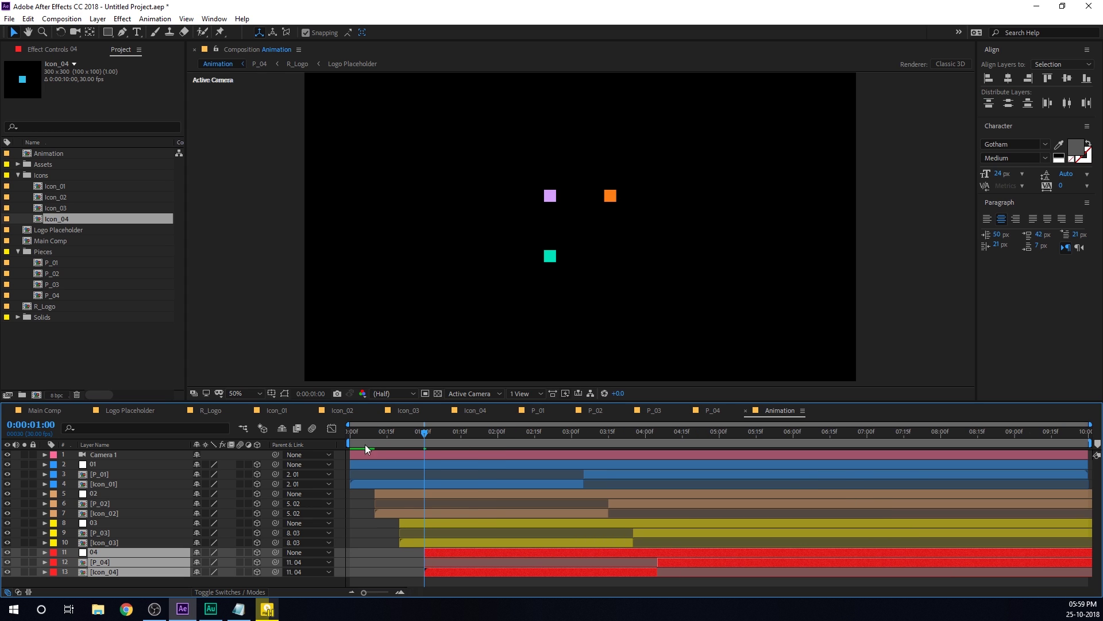
key(Home)
key(space)
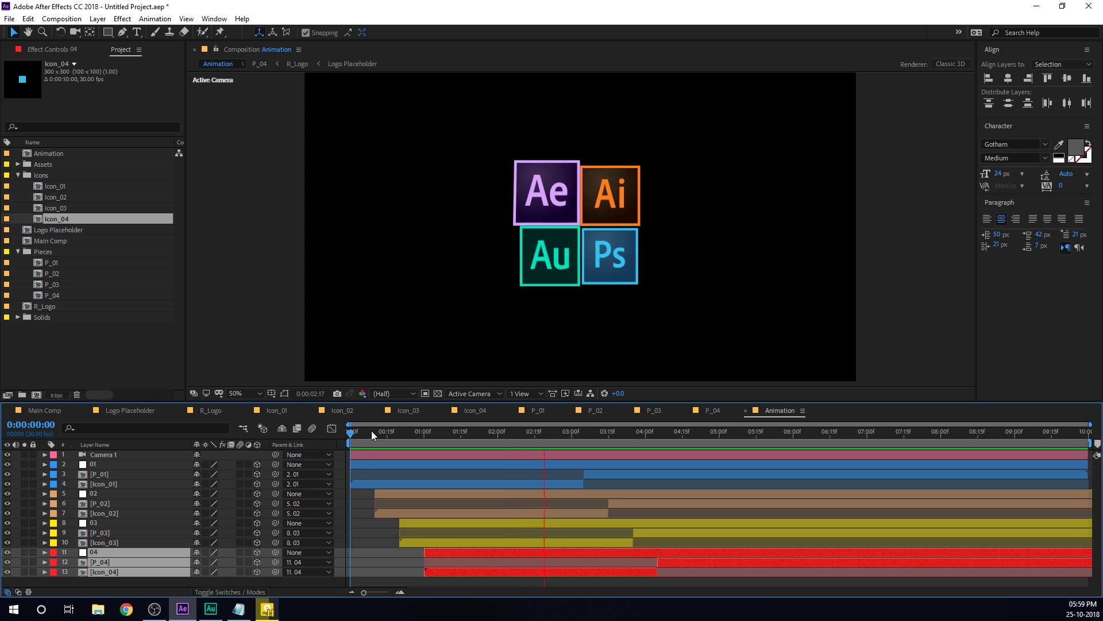
- Move the null 02, P_02 and Icon_02 layers earlier so they start at 0:00:00:05
mouse_move(371, 432)
mouse_down()
mouse_move(518, 447)
mouse_move(365, 436)
mouse_up()
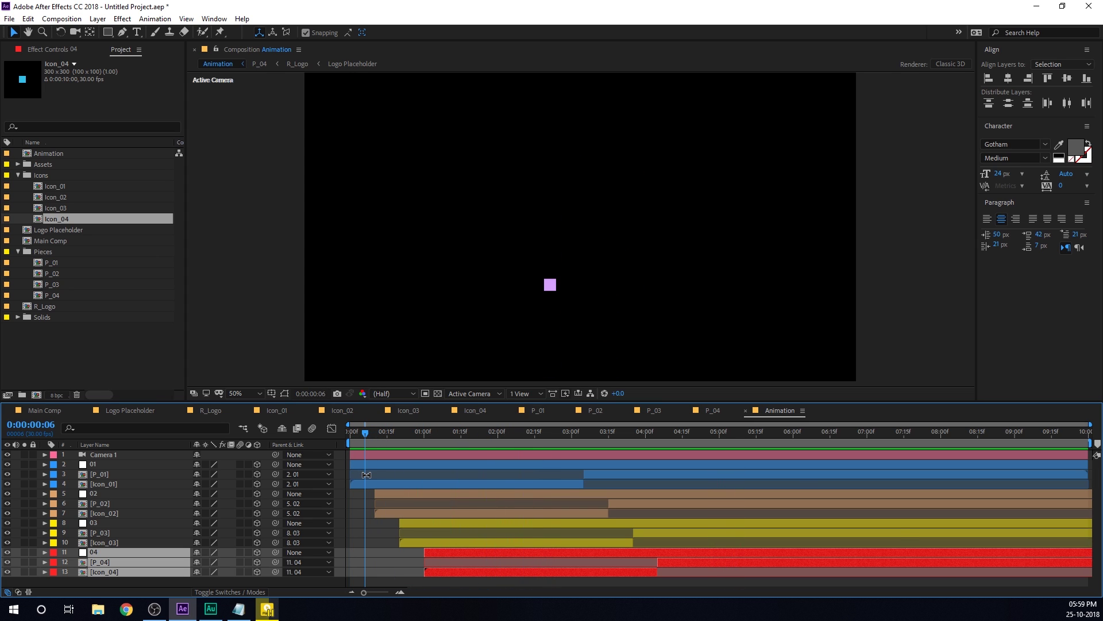
key(equal)
drag(432, 584, 357, 585)
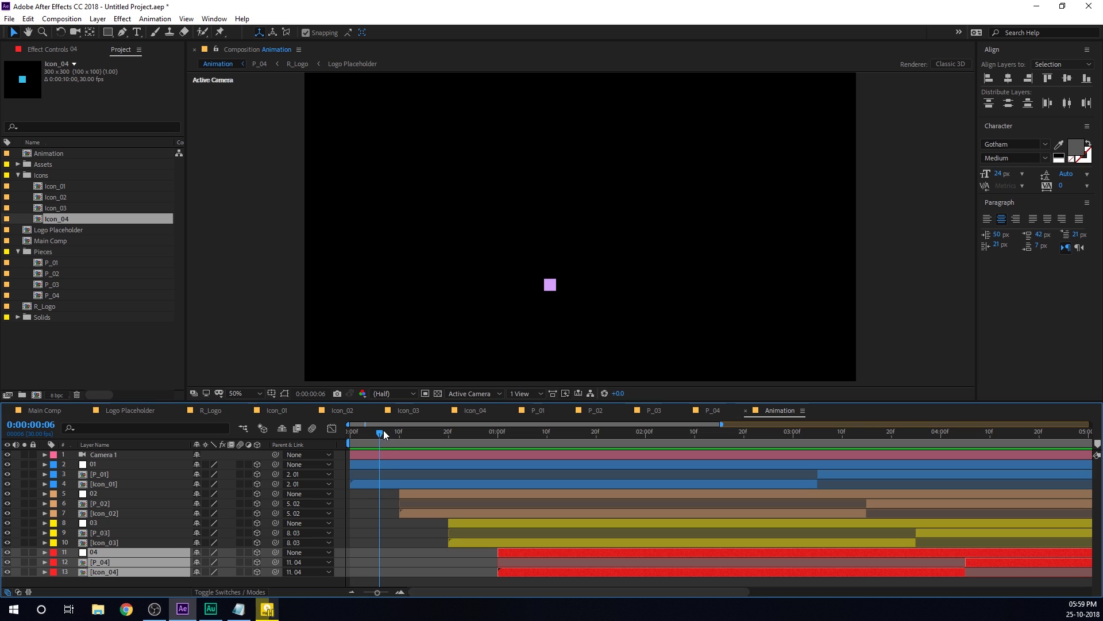
drag(378, 438, 375, 438)
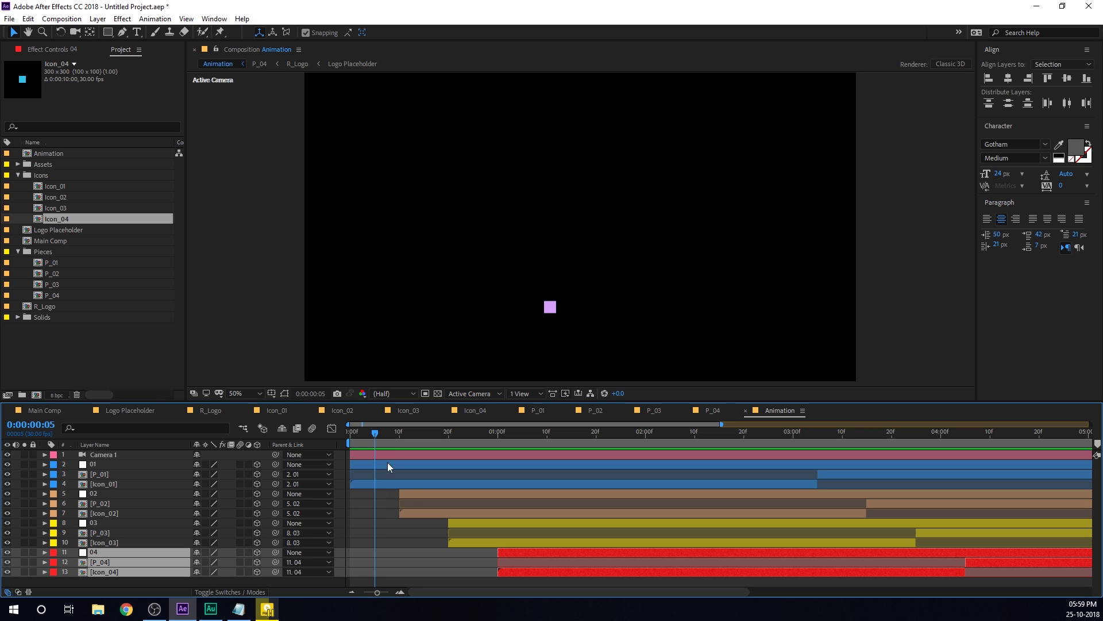
click(409, 493)
shift+click(412, 513)
drag(413, 491, 398, 491)
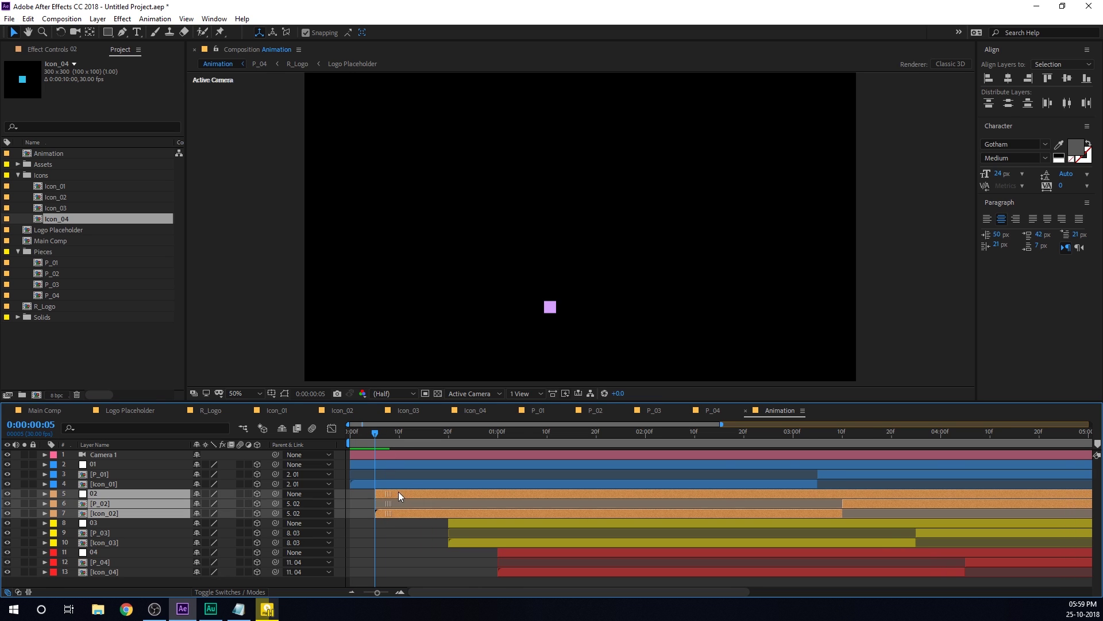
- Move the null 03, P_03 and Icon_03 layers earlier so they start at 0:00:00:10
drag(397, 436, 400, 435)
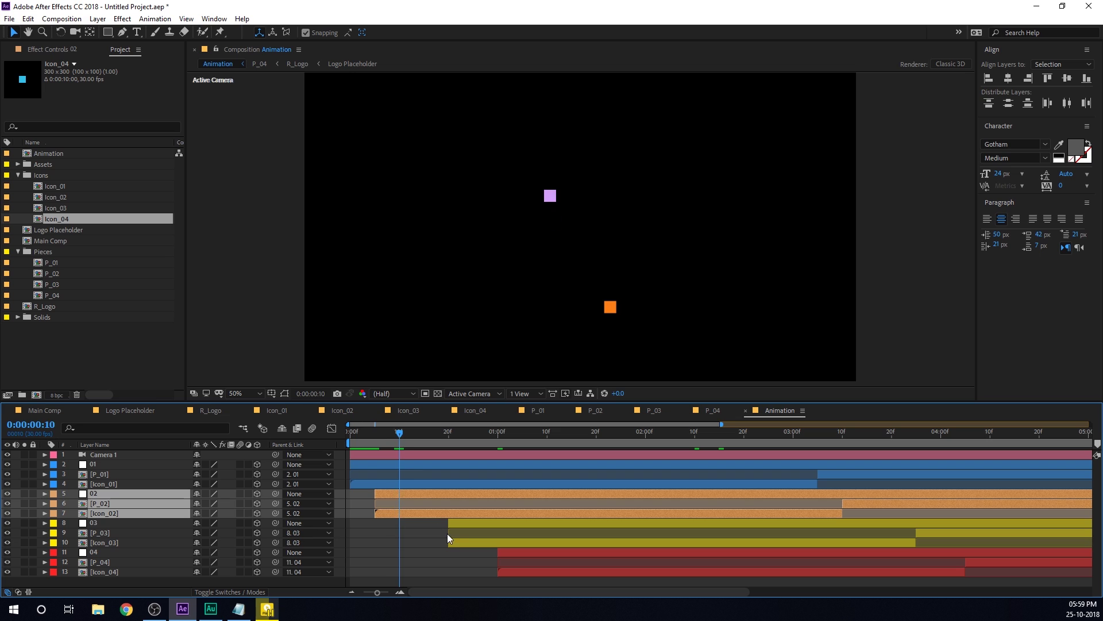
click(457, 522)
shift+click(457, 544)
drag(460, 521, 421, 523)
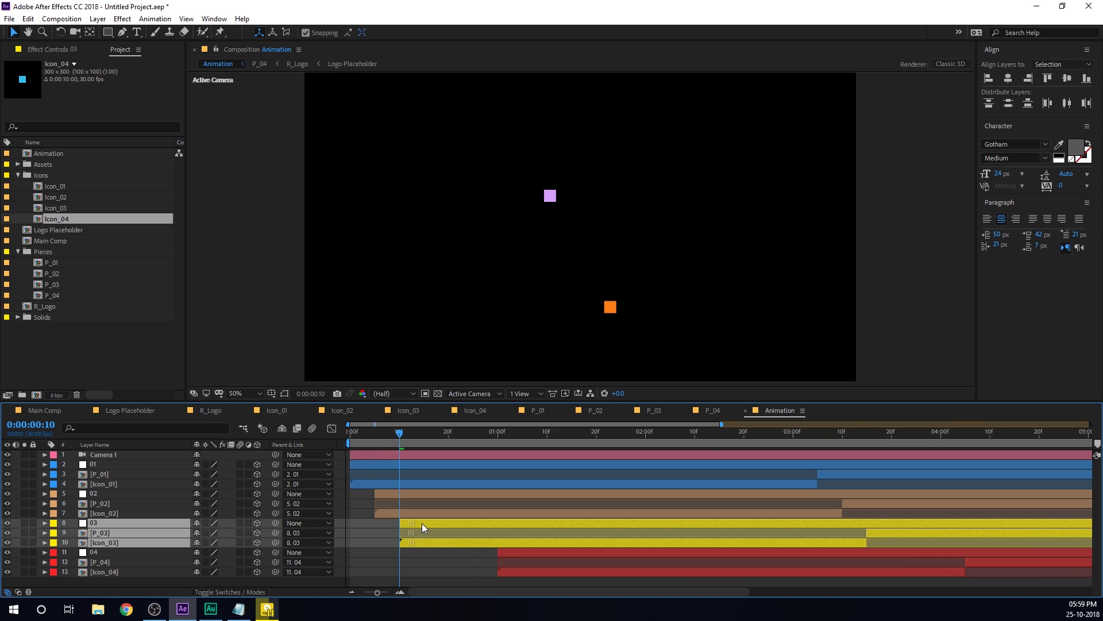
- Move the null 04, P_04 and Icon_04 layers earlier so they start at 0:00:00:15
click(428, 436)
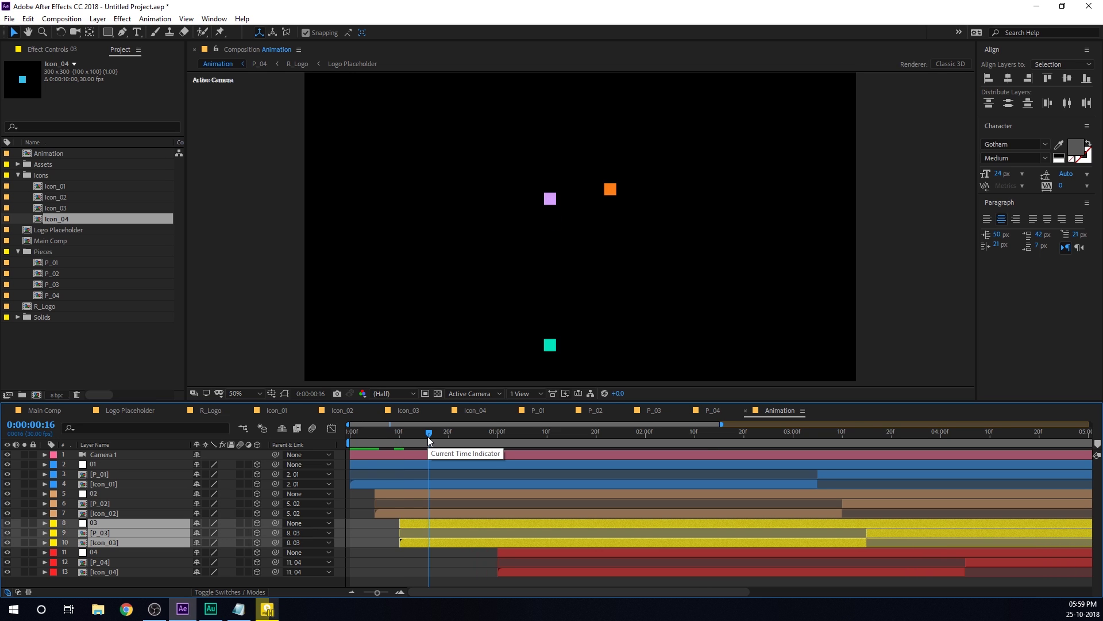
key(Page_Up)
click(513, 555)
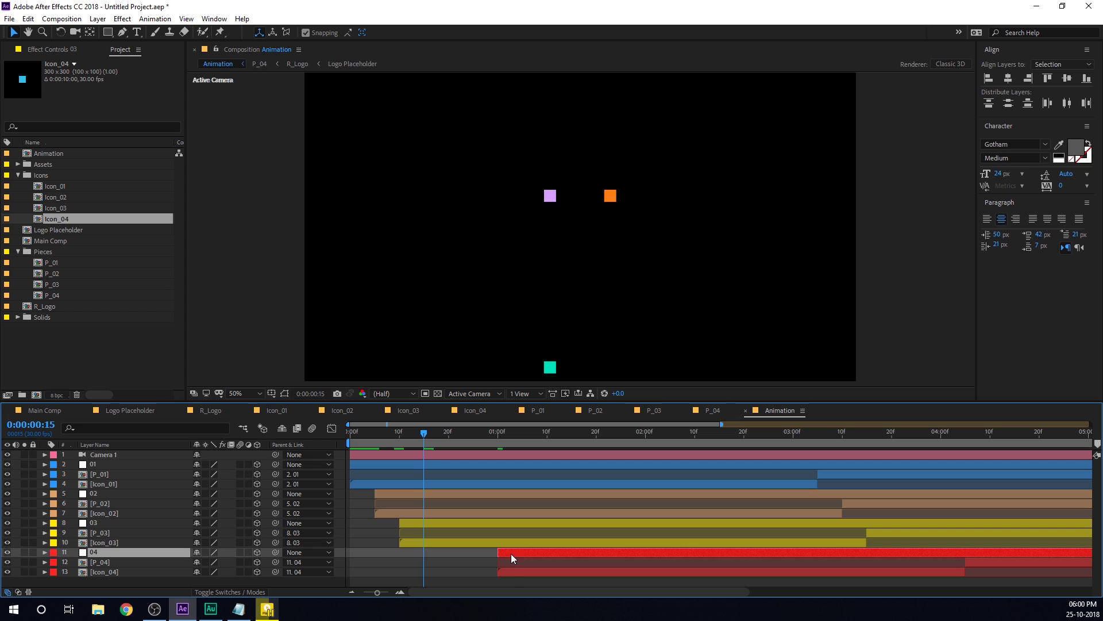
shift+click(508, 570)
drag(505, 553, 434, 556)
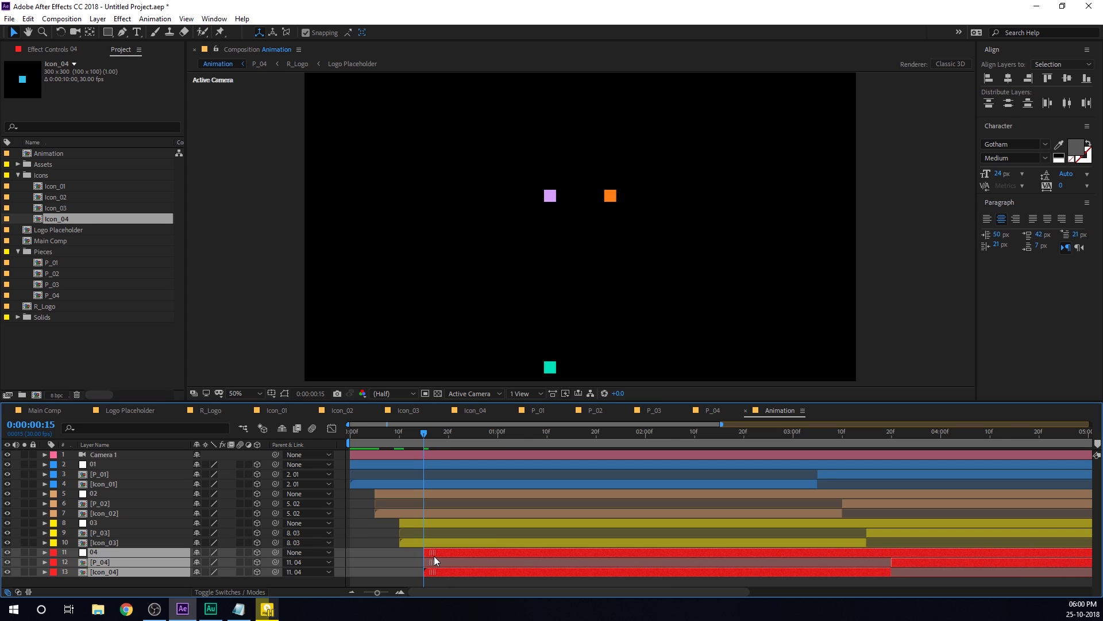
- Preview the retimed animation from the start and scrub through the flips from icons to logo pieces
key(semicolon)
drag(380, 435, 316, 436)
key(space)
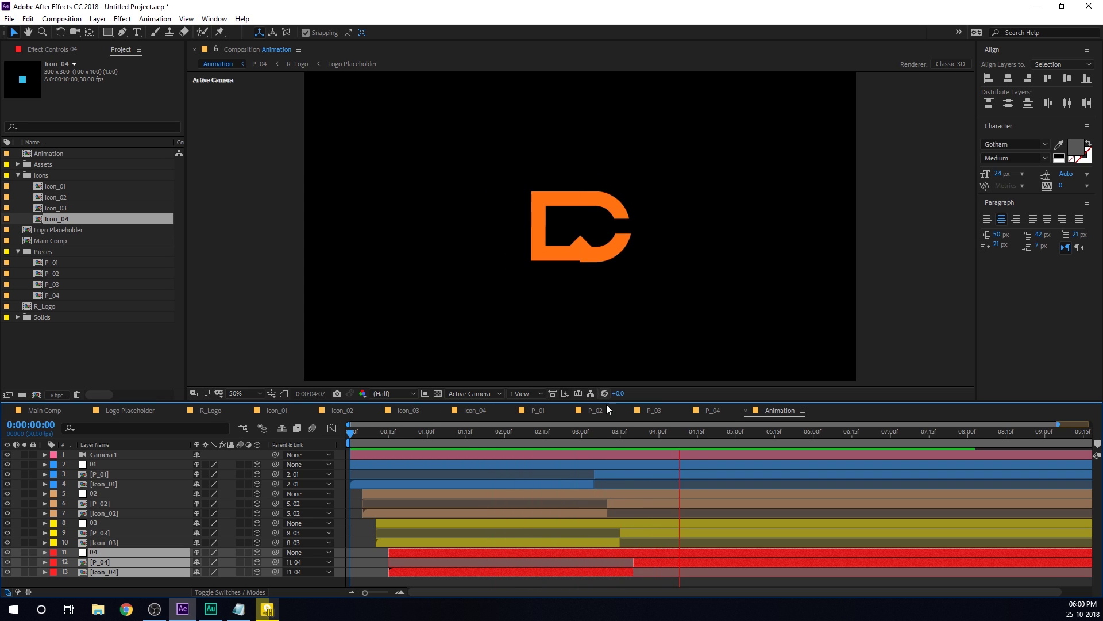
click(599, 437)
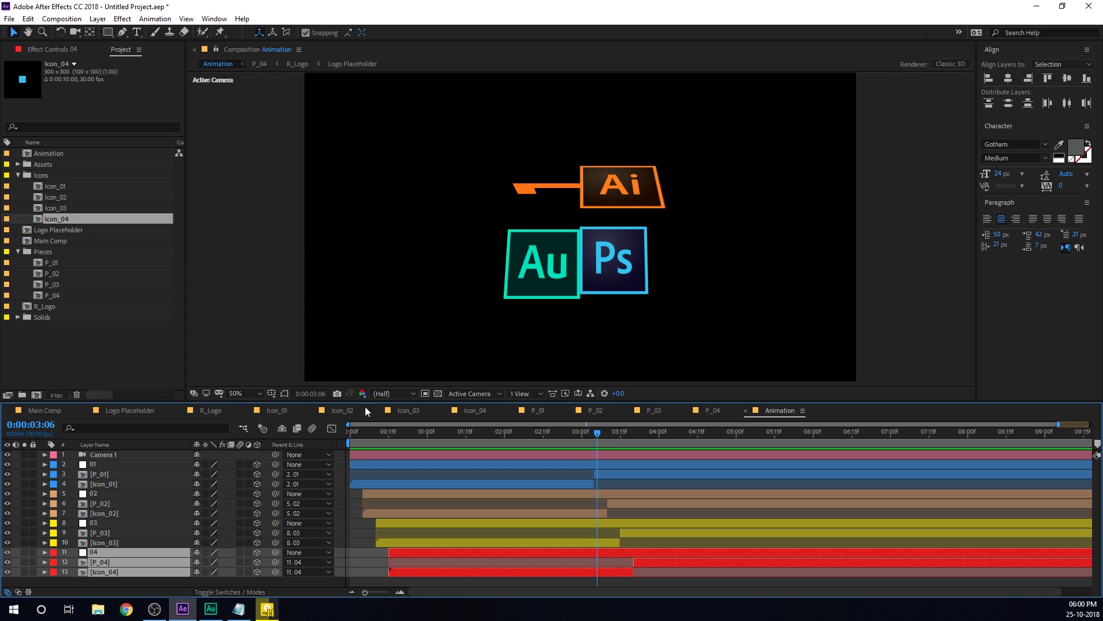
drag(101, 401, 104, 360)
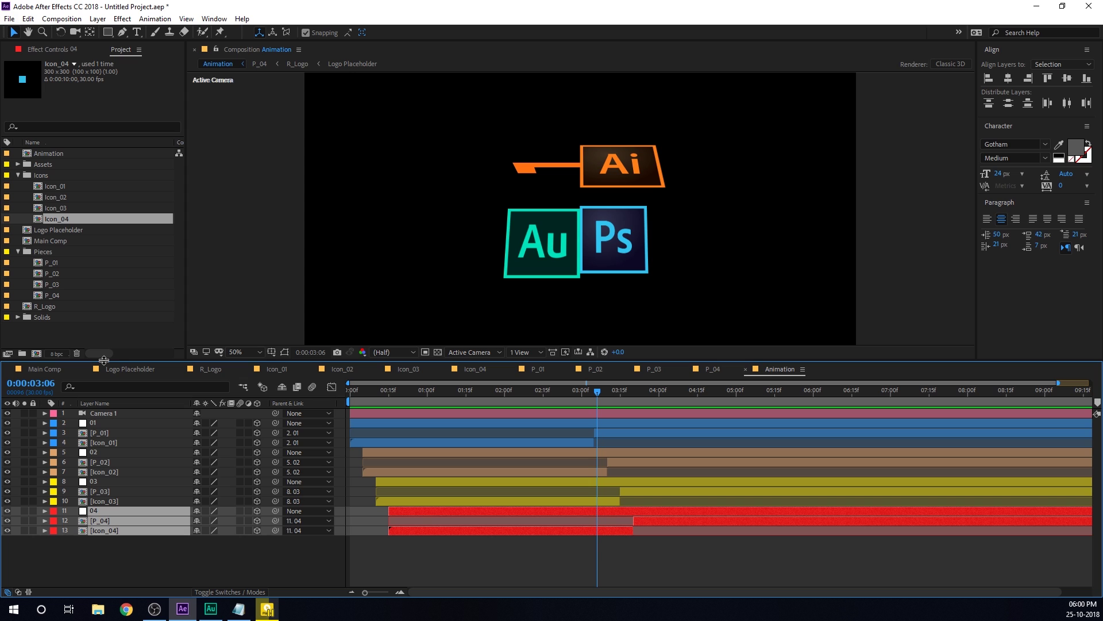
click(401, 547)
click(351, 392)
key(space)
key(space)
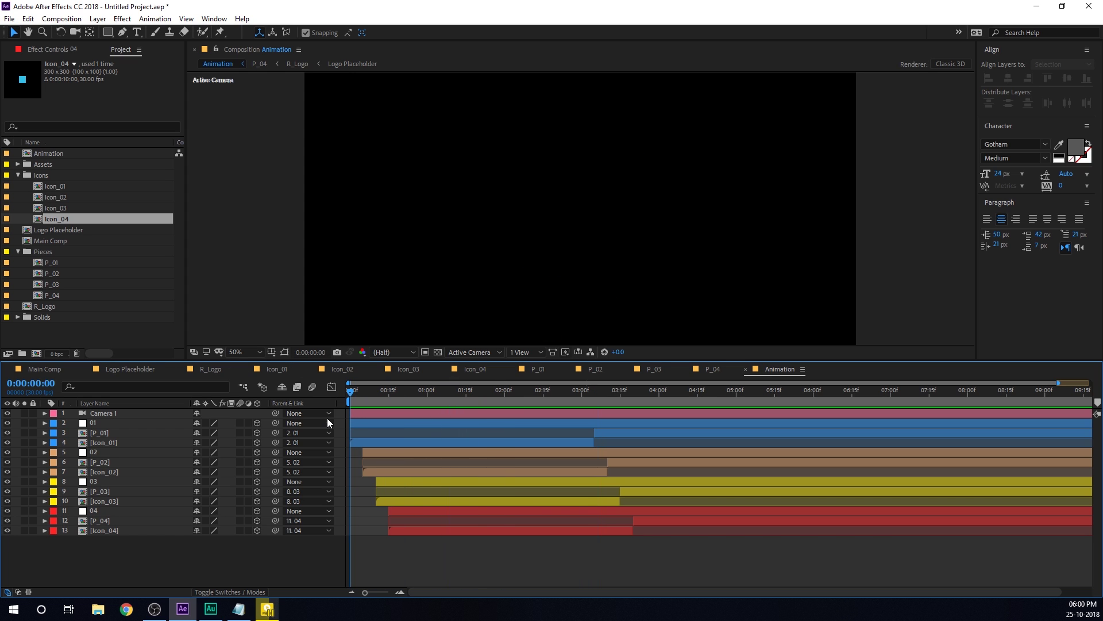
key(space)
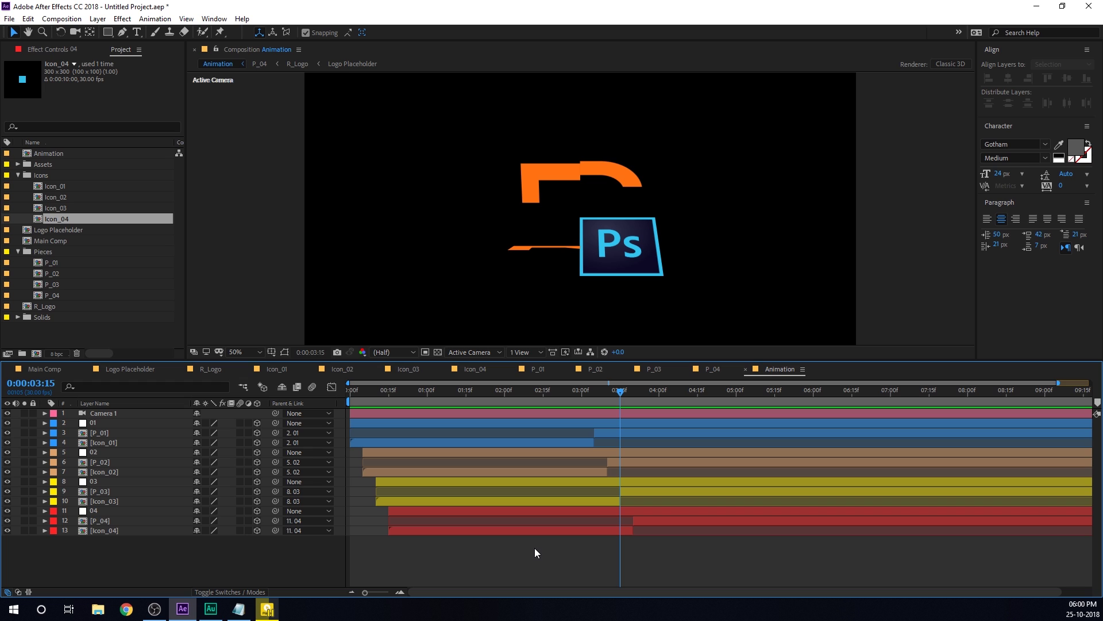
drag(591, 396, 522, 402)
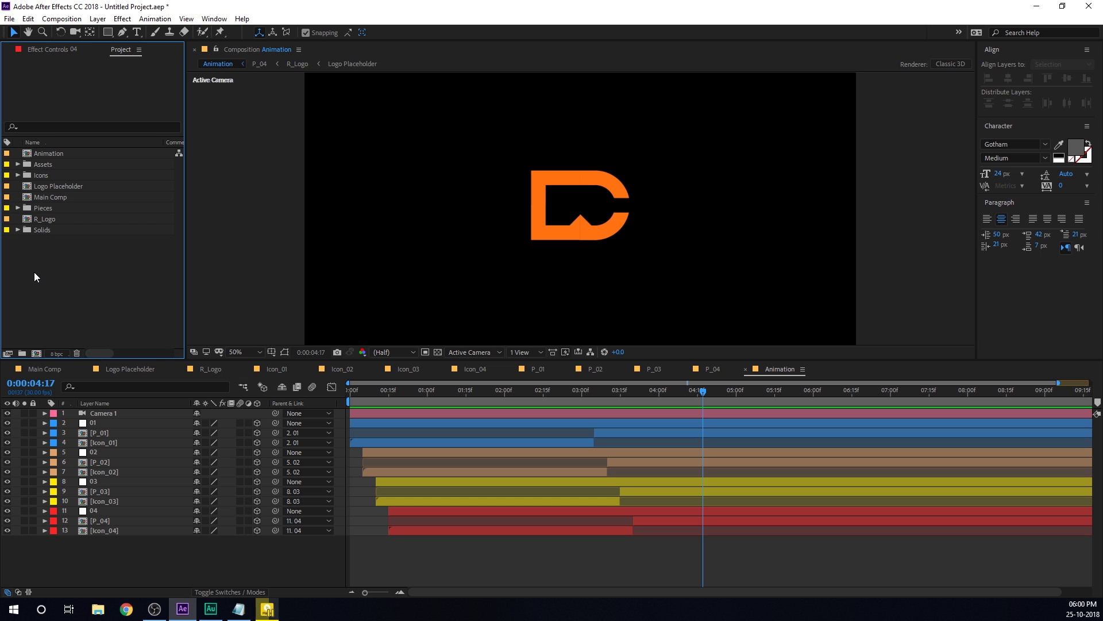
- Switch to Main Comp and close all the other open composition timelines
click(40, 370)
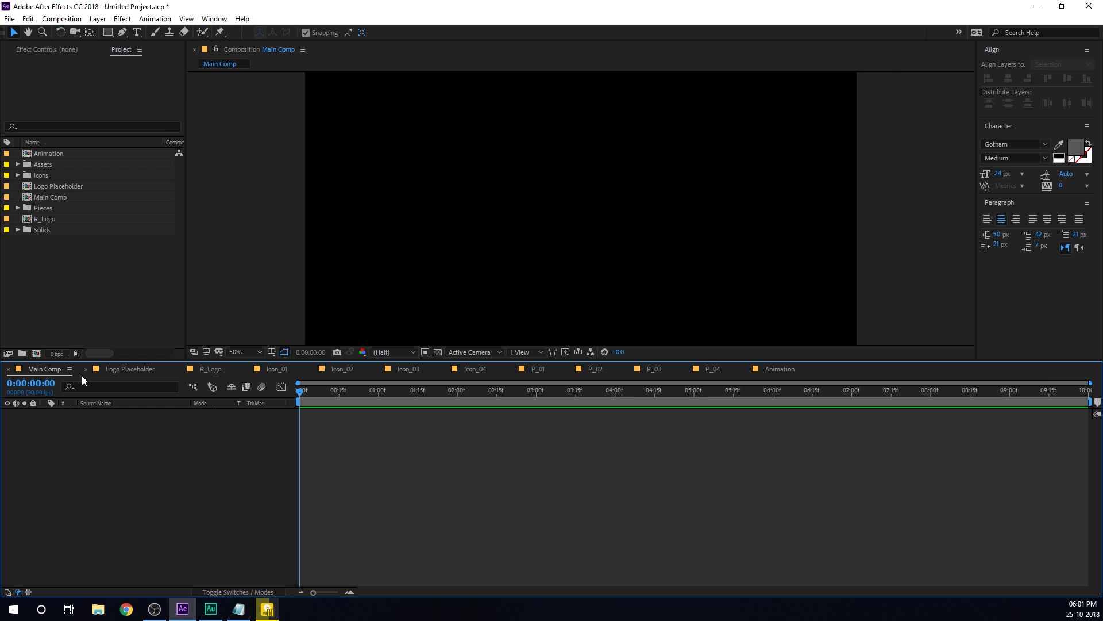
click(84, 371)
click(84, 372)
click(85, 371)
click(84, 372)
click(85, 372)
click(84, 371)
click(85, 371)
click(84, 372)
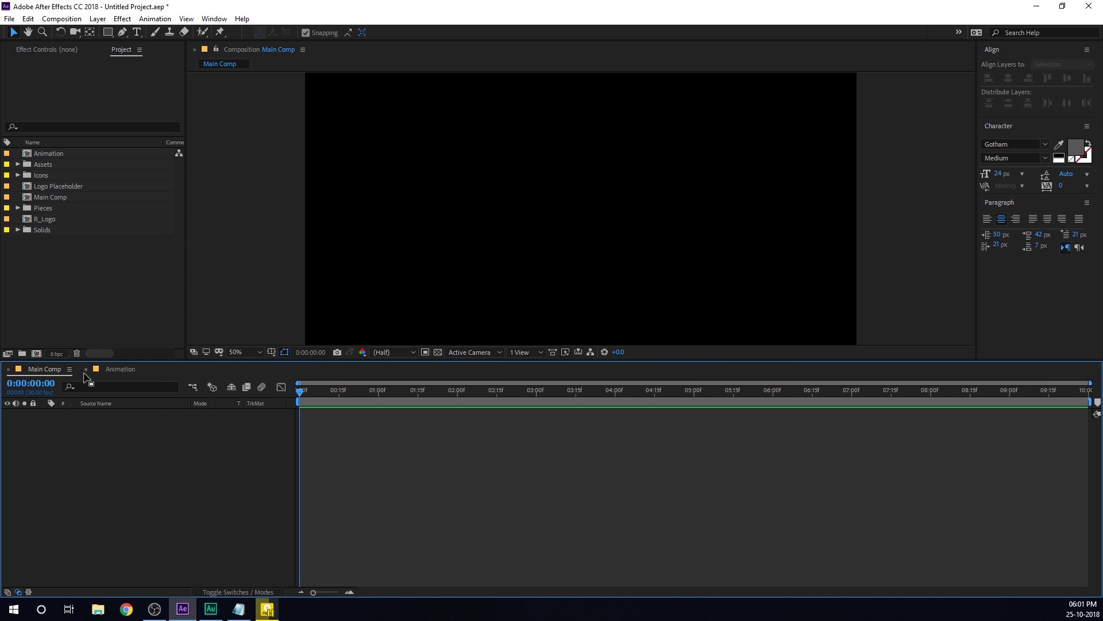
click(85, 369)
- Place the Animation composition into the empty Main Comp as a layer starting at 0:00:00:00
click(83, 310)
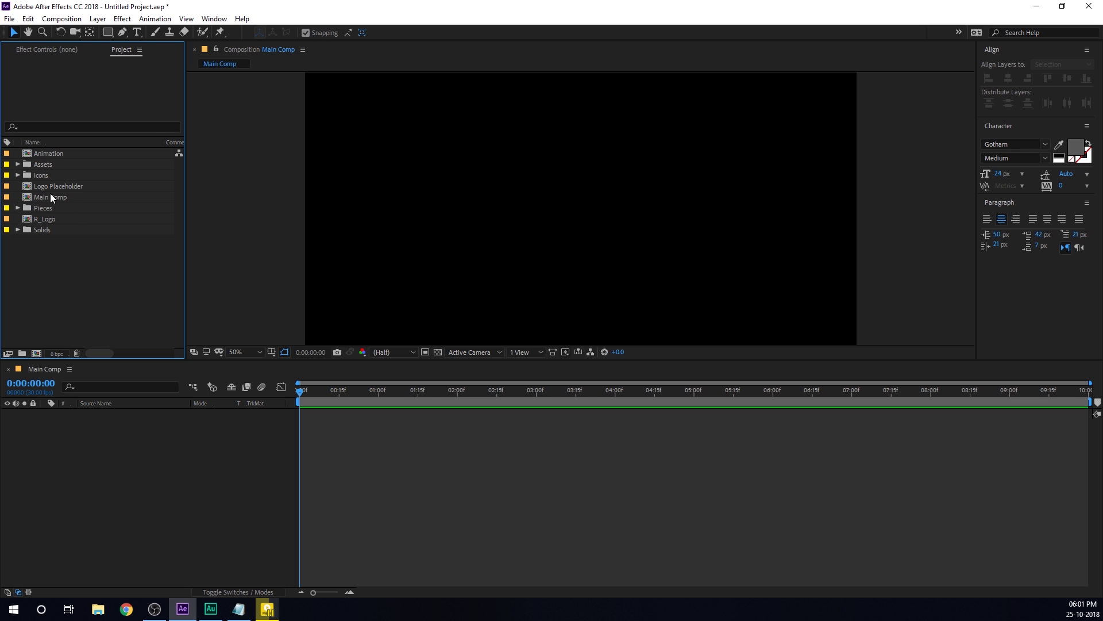
click(54, 154)
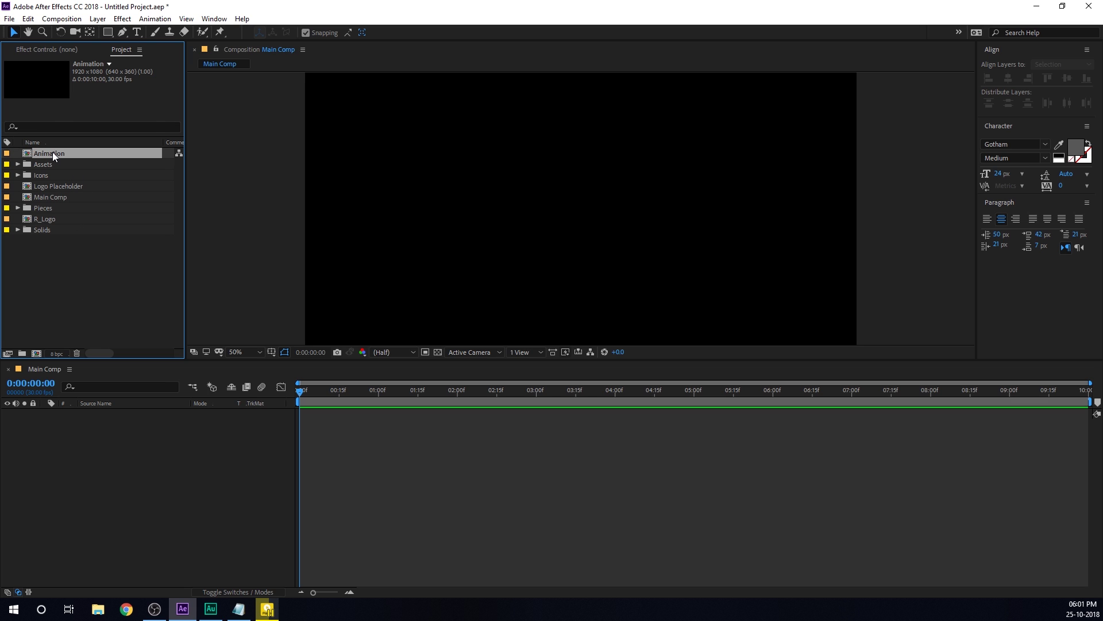
drag(53, 152, 128, 448)
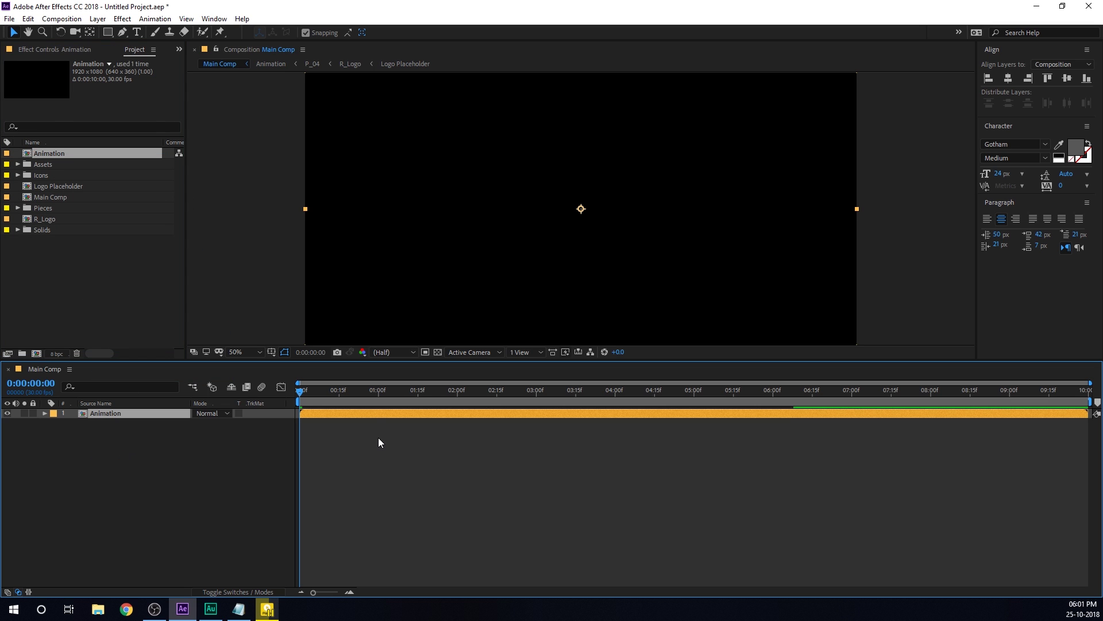
- Create a white 1920 x 1080 px solid named BG and place it below the Animation layer
drag(326, 401, 649, 404)
click(119, 512)
key(ctrl+y)
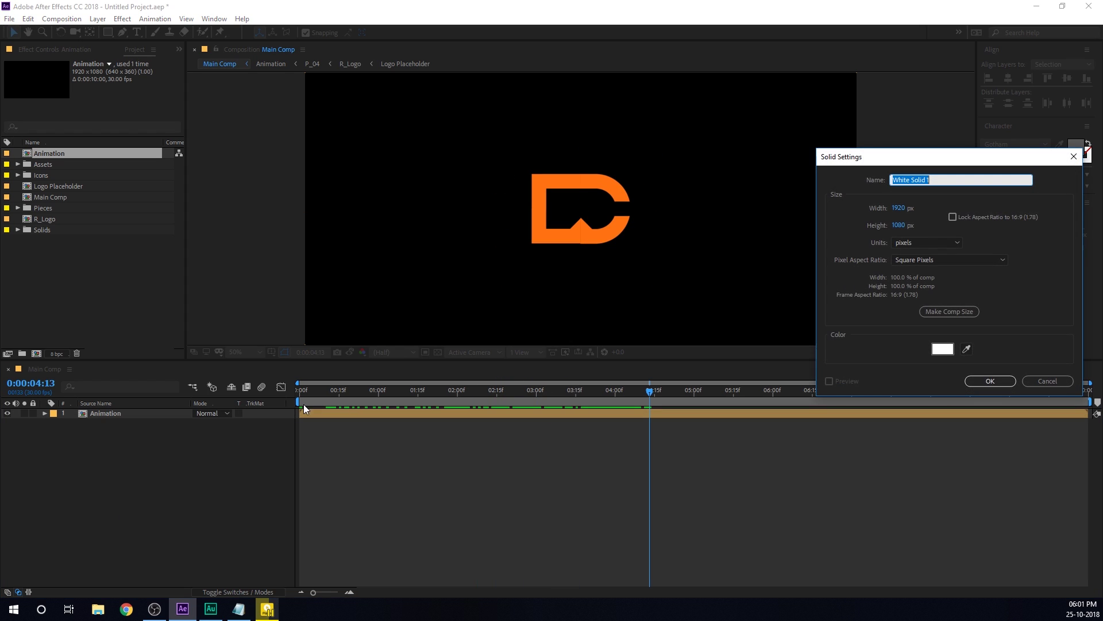
drag(746, 159, 393, 161)
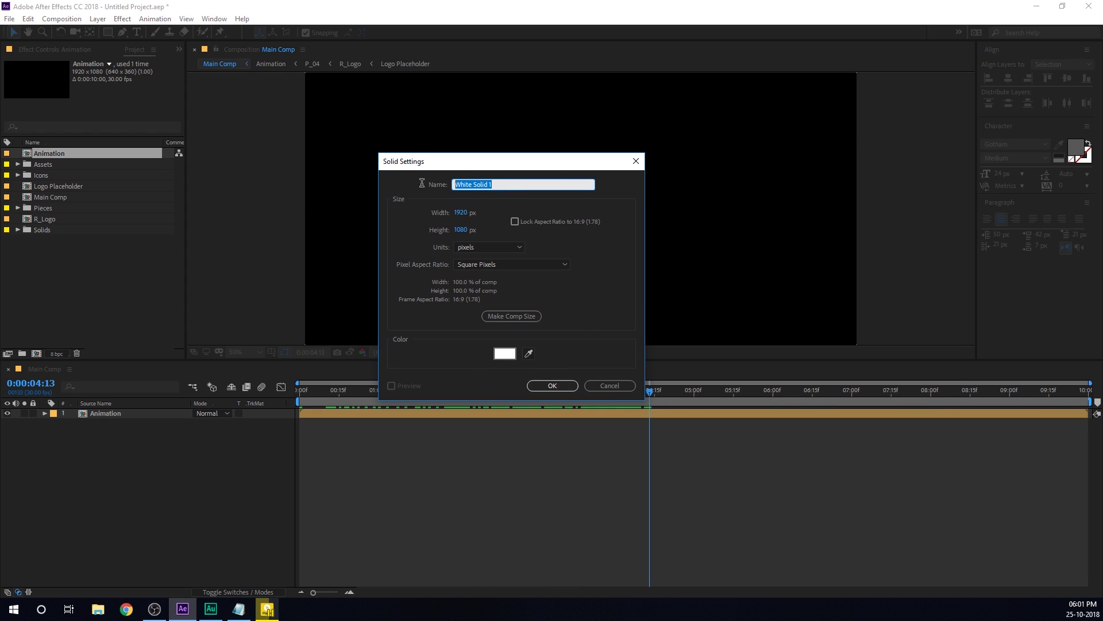
text(BG)
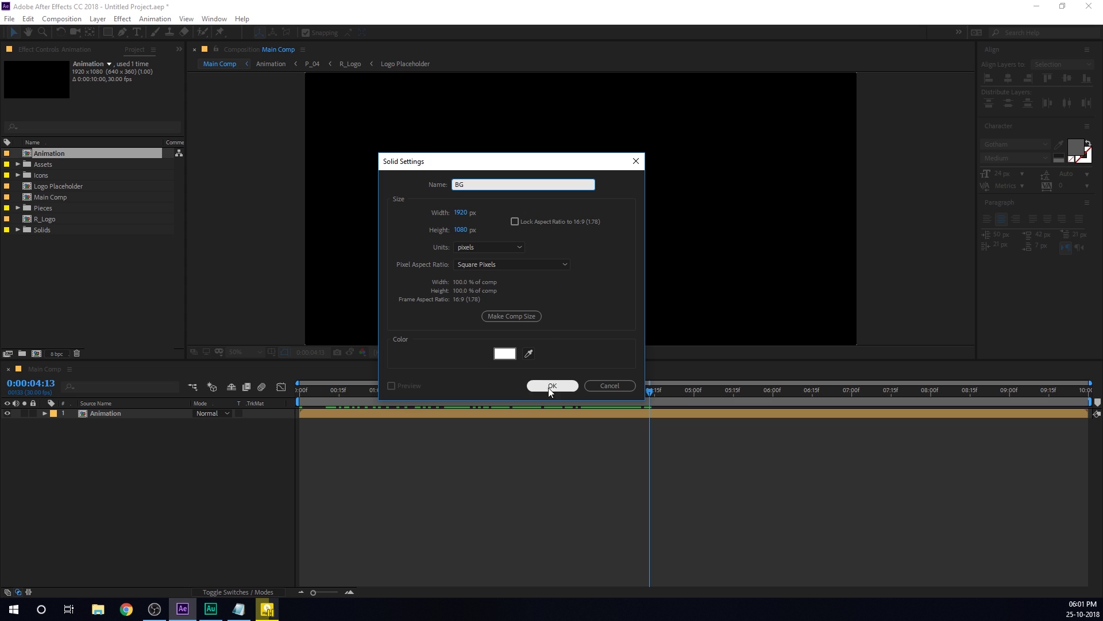
click(573, 385)
drag(95, 424, 106, 413)
- Apply the Drop Shadow effect to the Animation layer
key(ctrl+space)
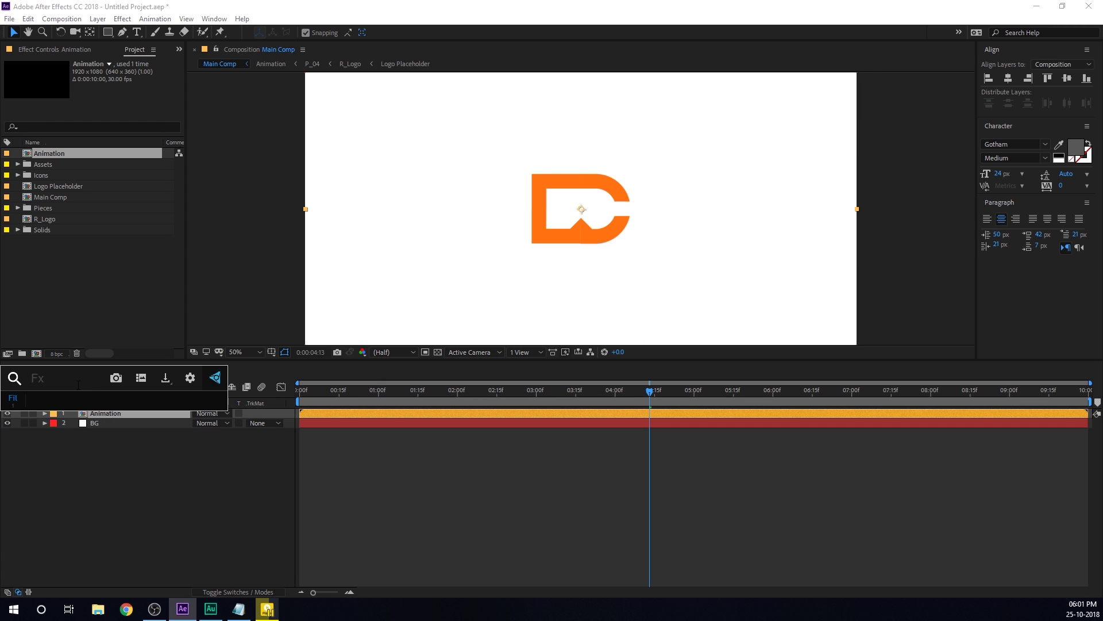
text(drop)
key(Return)
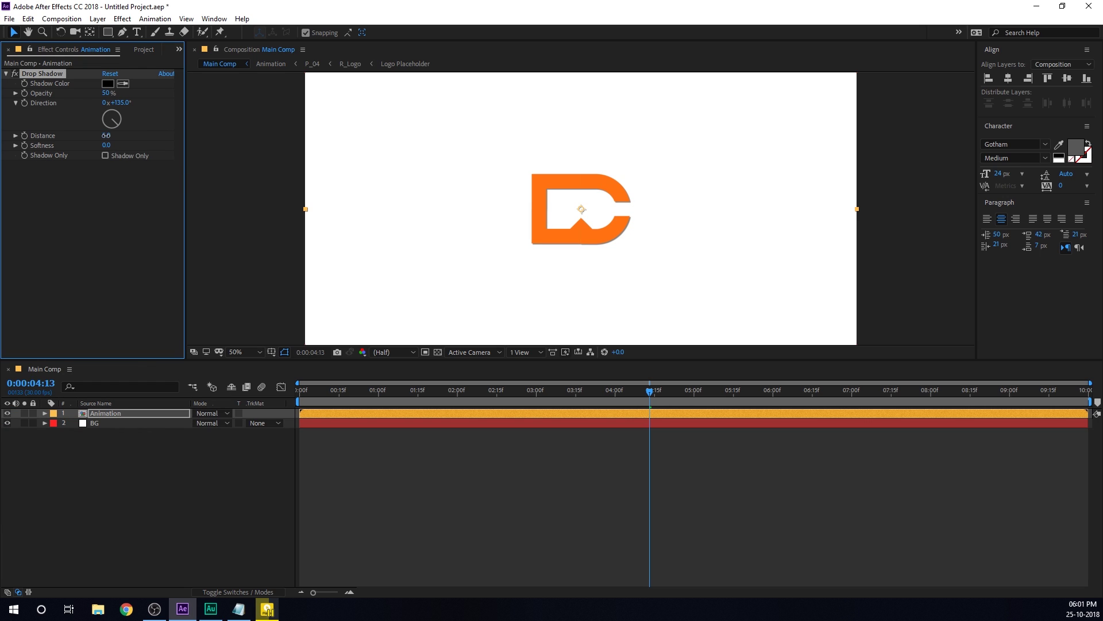
- Set the drop shadow's distance to 100, softness to 300 and opacity to 12%, and scrub through the result
click(106, 136)
text(100)
key(Return)
click(108, 144)
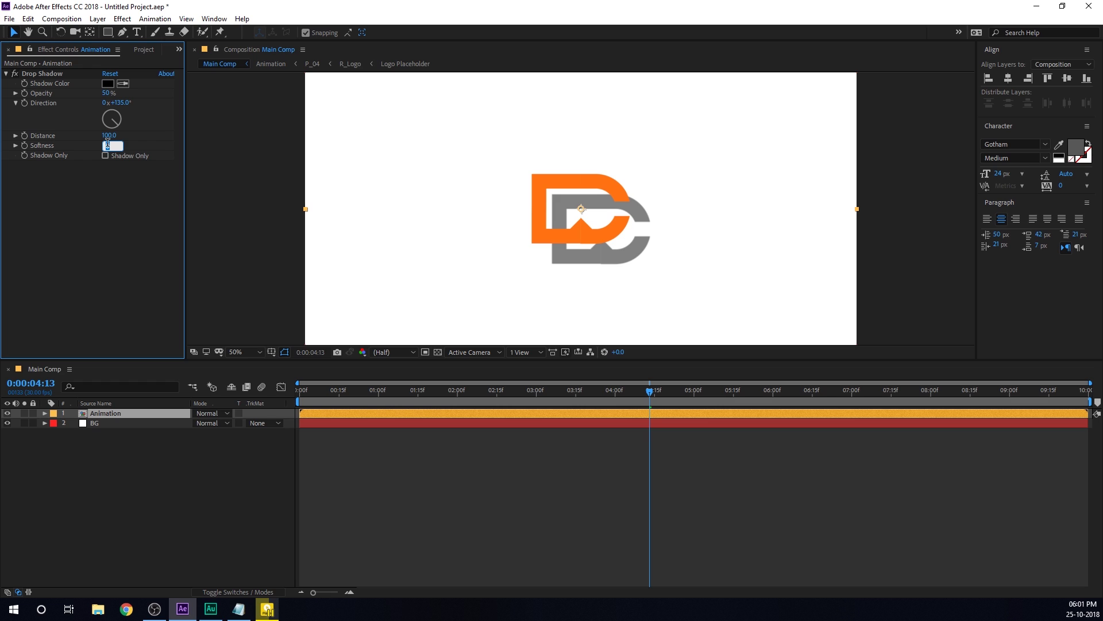
text(300)
key(Return)
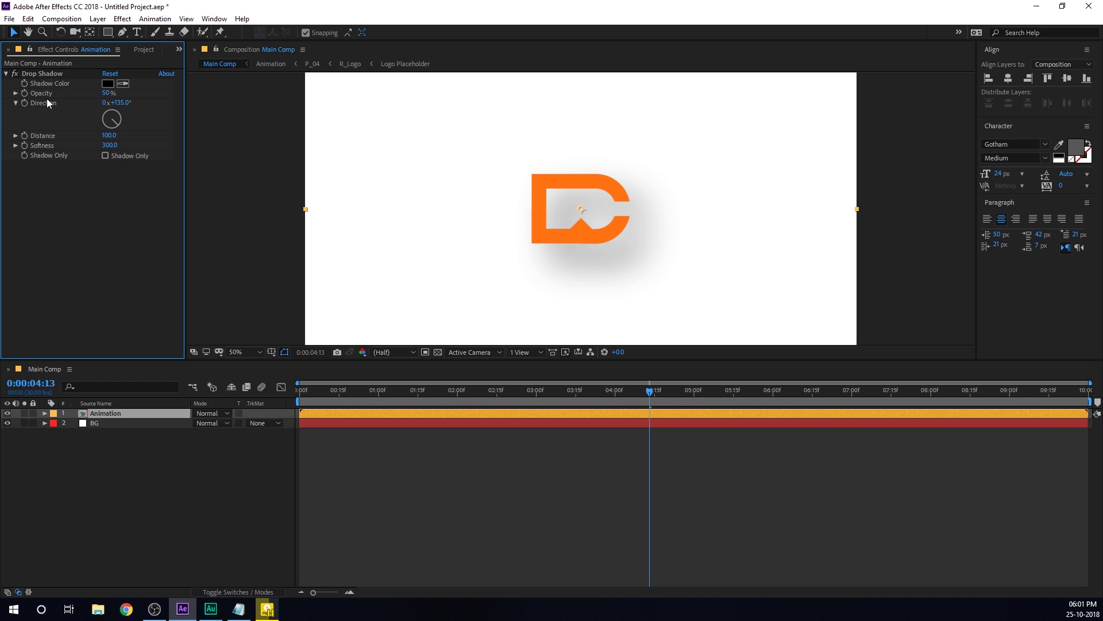
click(110, 95)
text(12)
key(Return)
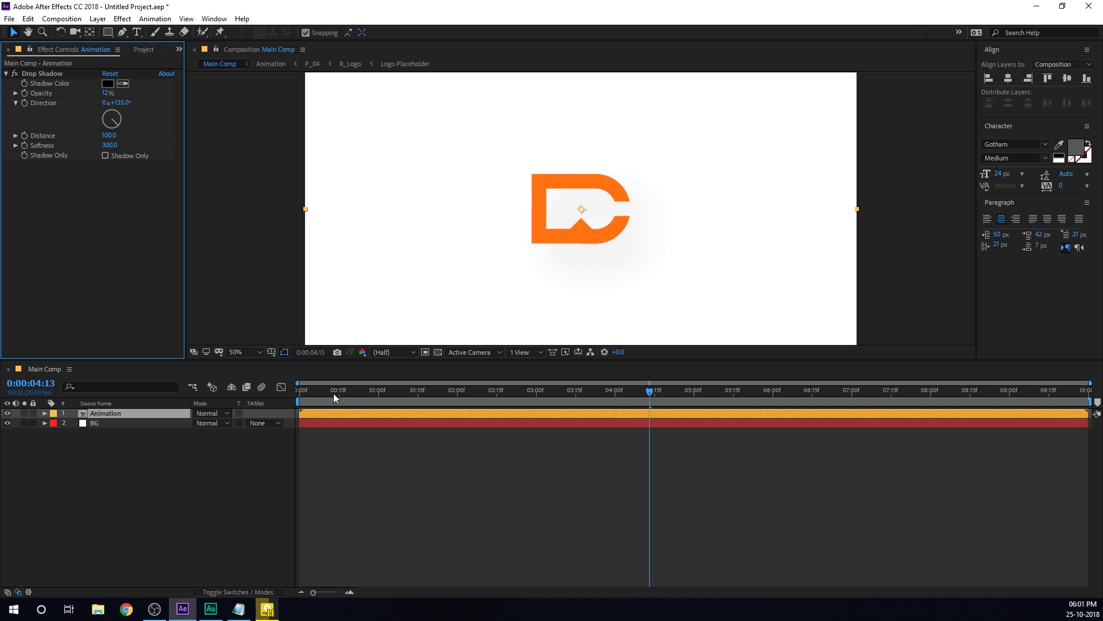
drag(335, 394, 471, 371)
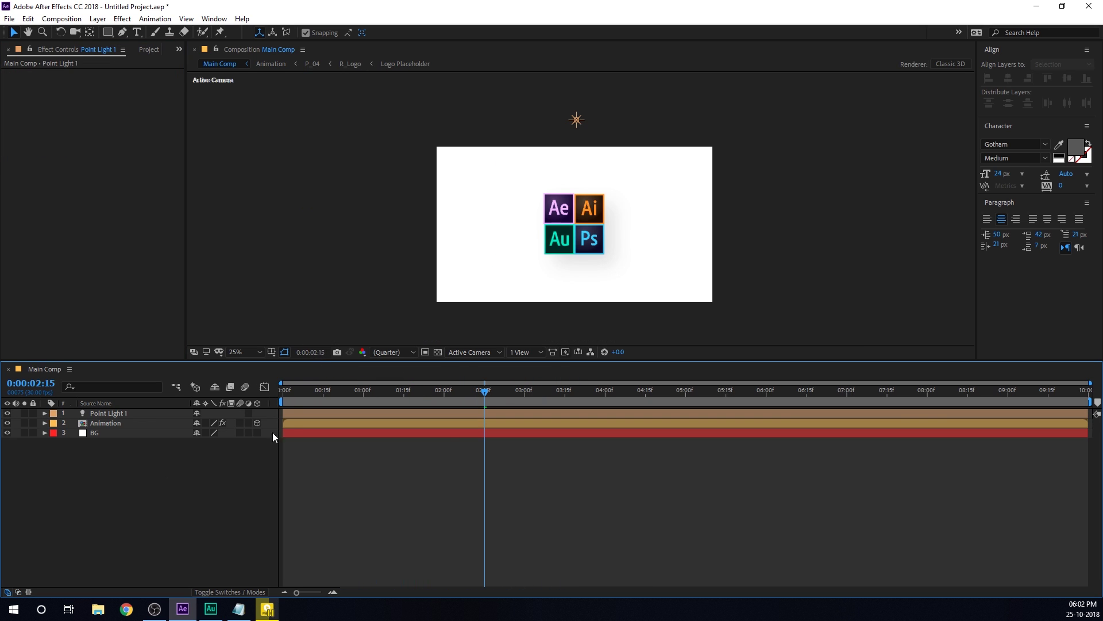
- In the Animation composition, extend Icon_04 to end at 0:00:03:21 and trim P_04 to start at that same frame
double_click(105, 423)
drag(552, 391, 633, 393)
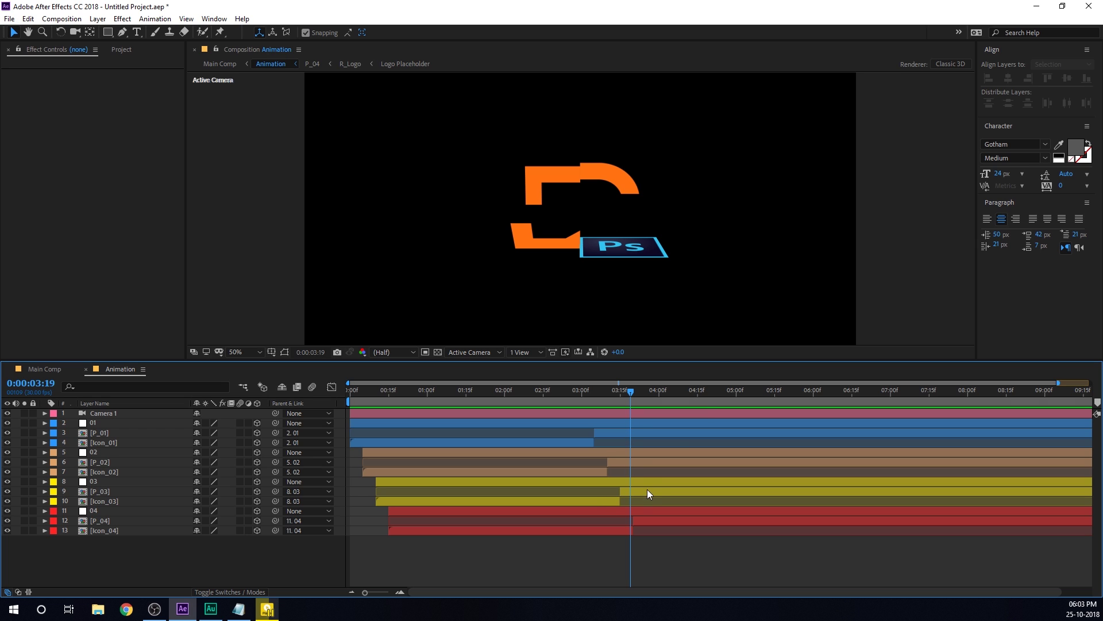
key(equal)
key(equal)
key(equal)
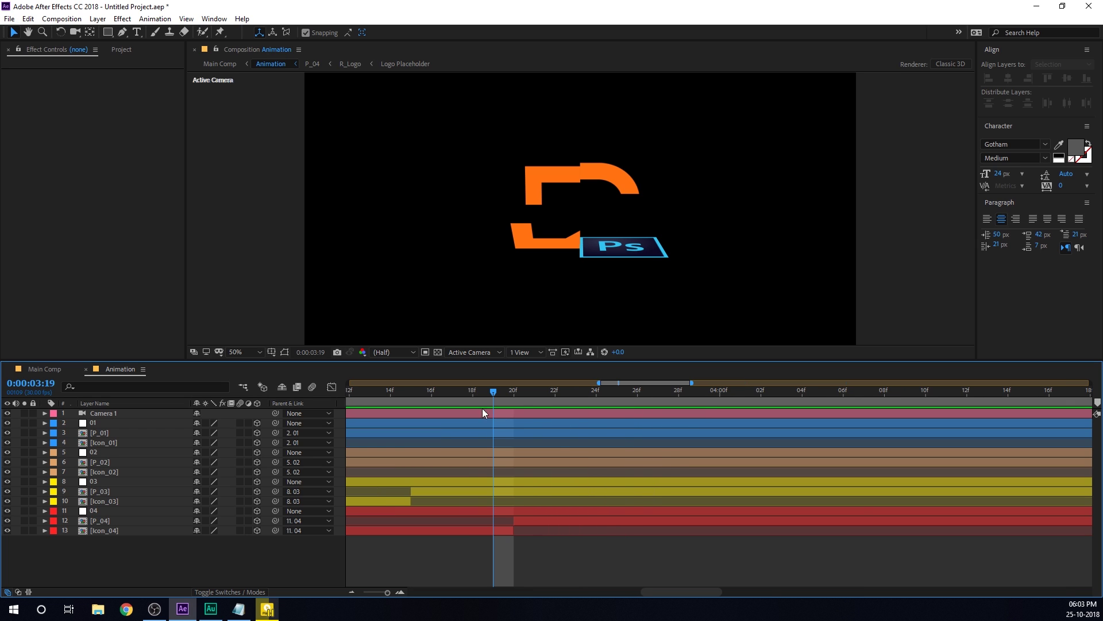
click(508, 398)
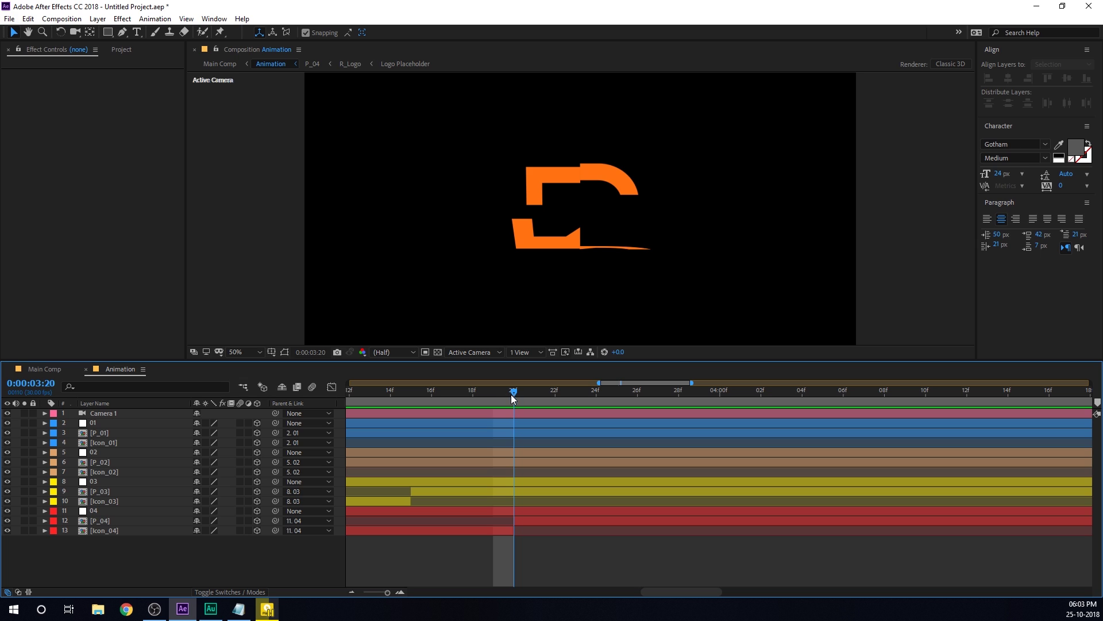
drag(513, 398, 525, 395)
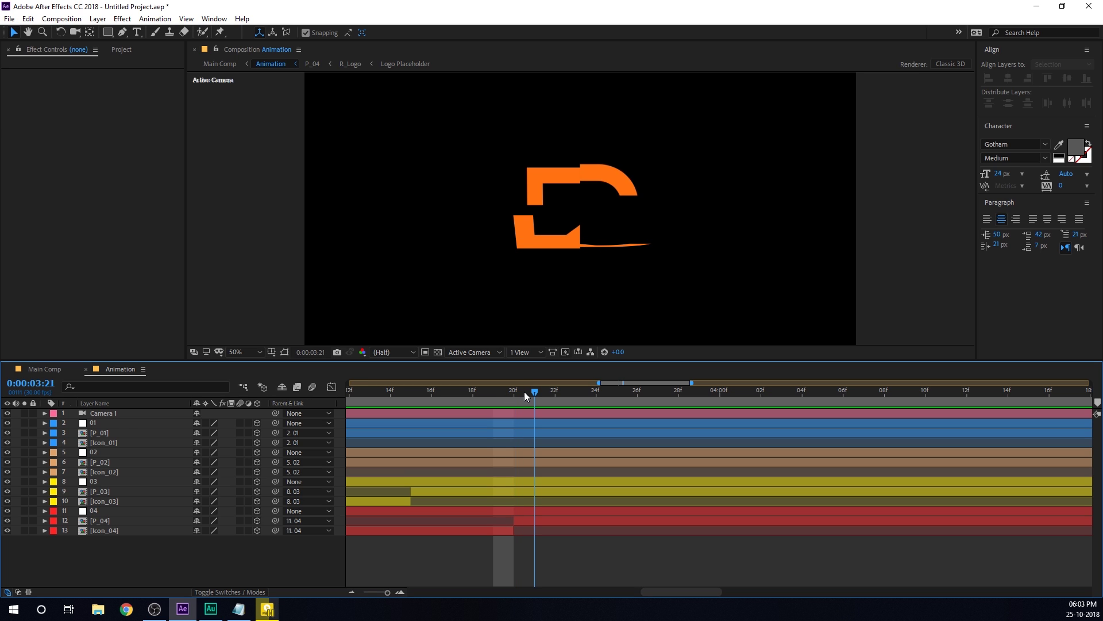
click(505, 532)
key(equal)
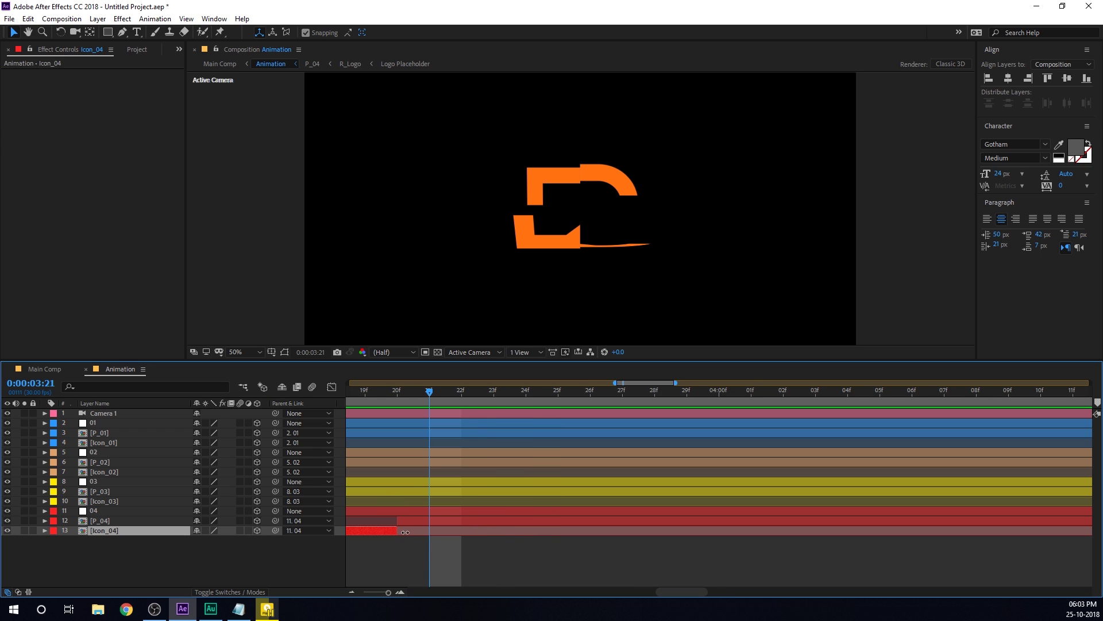
drag(405, 532, 431, 520)
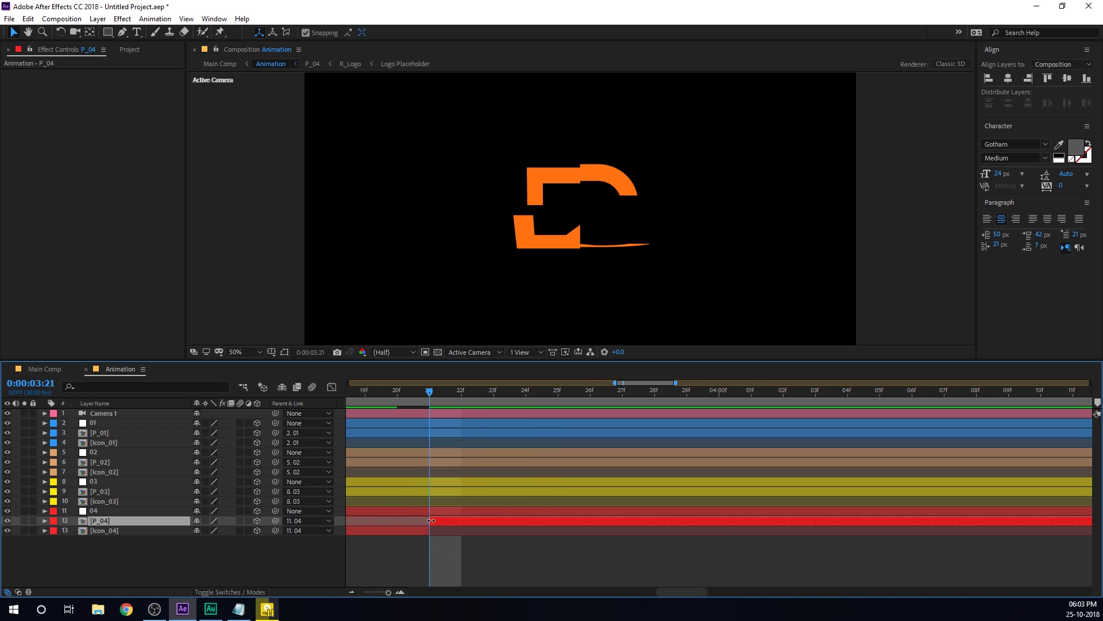
- Shift the changeover from Icon_03 to P_03 to 0:00:03:16 by retrimming both layers
key(minus)
key(minus)
drag(467, 394, 426, 422)
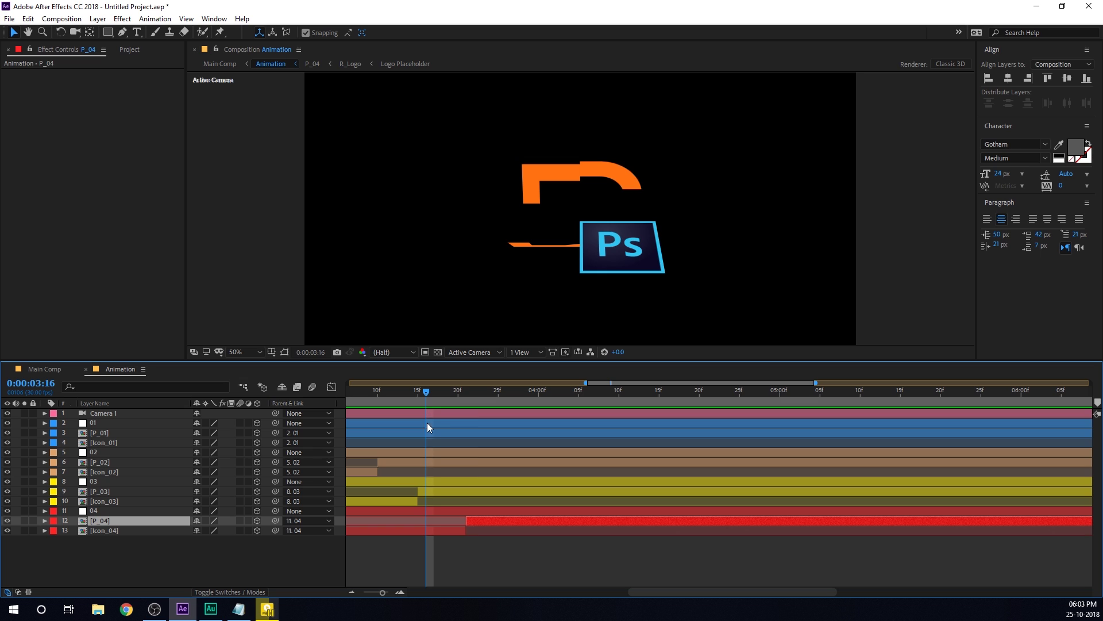
drag(418, 500, 424, 492)
drag(425, 394, 562, 395)
- Return to Main Comp and preview the logo animation from the start with its background and shadow
click(41, 369)
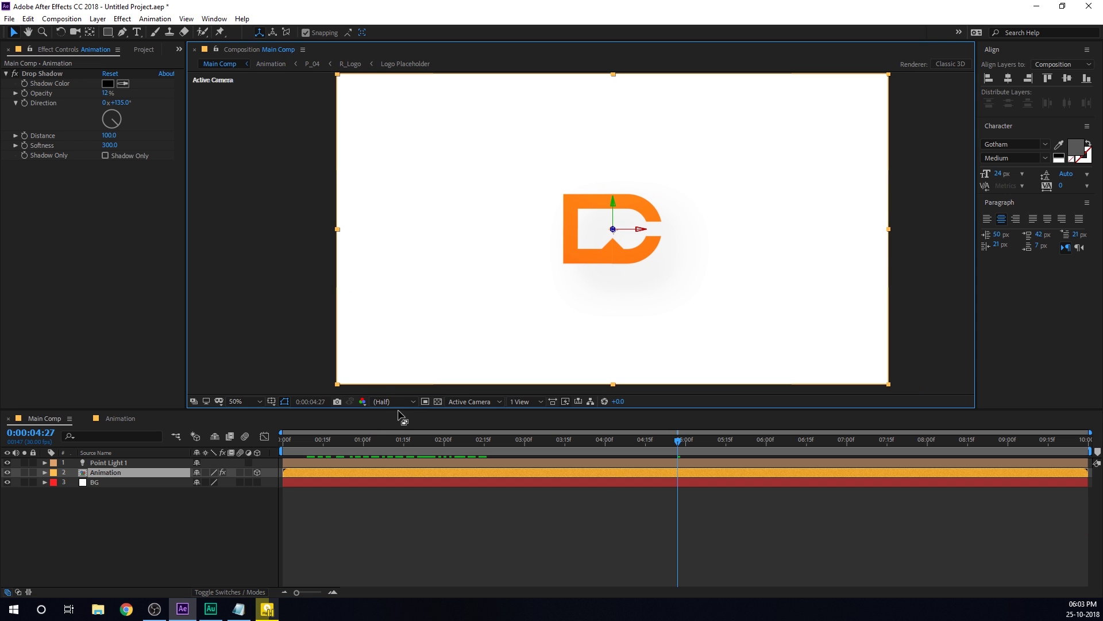
drag(401, 409, 439, 427)
drag(540, 372, 523, 375)
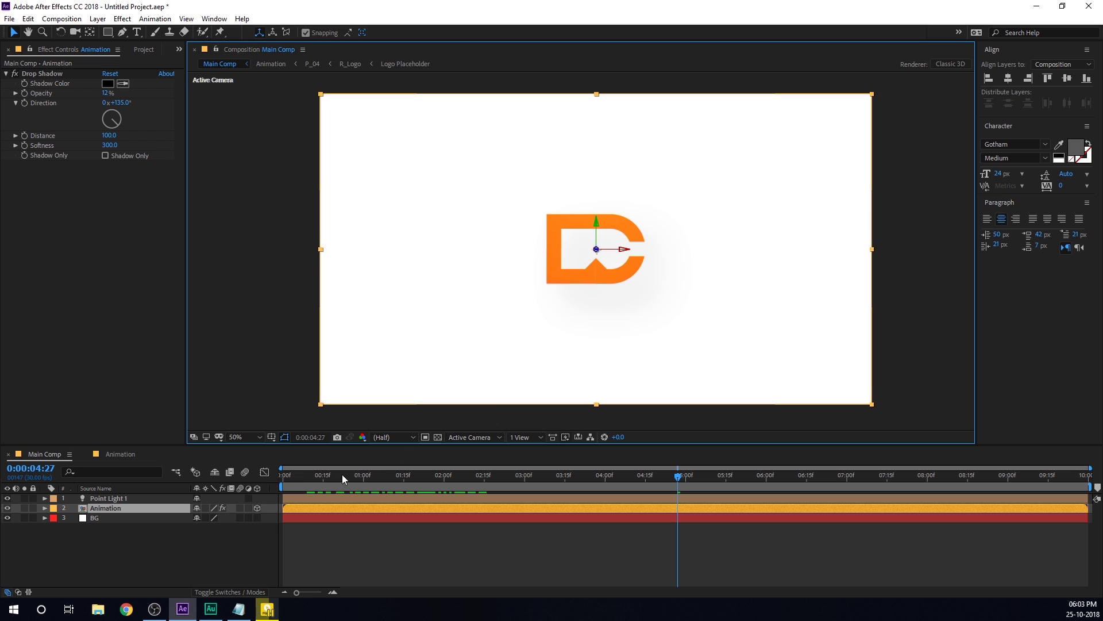
key(Home)
key(space)
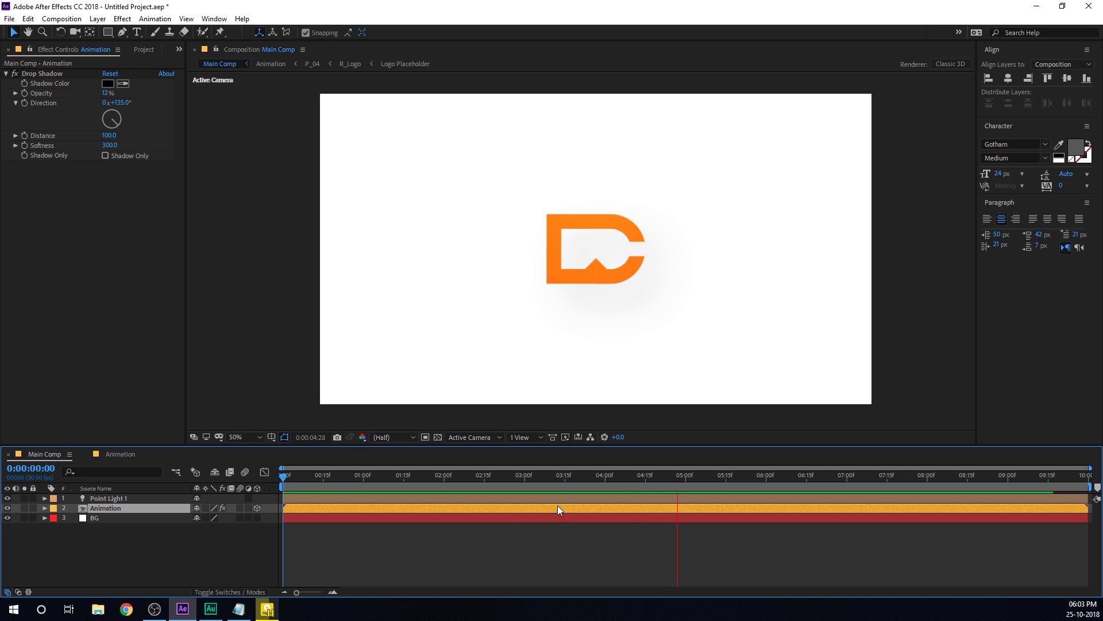
- Move to 0:00:05:19 and inspect the finished logo close up at Full preview resolution with no layer selected
click(669, 488)
drag(684, 487, 737, 480)
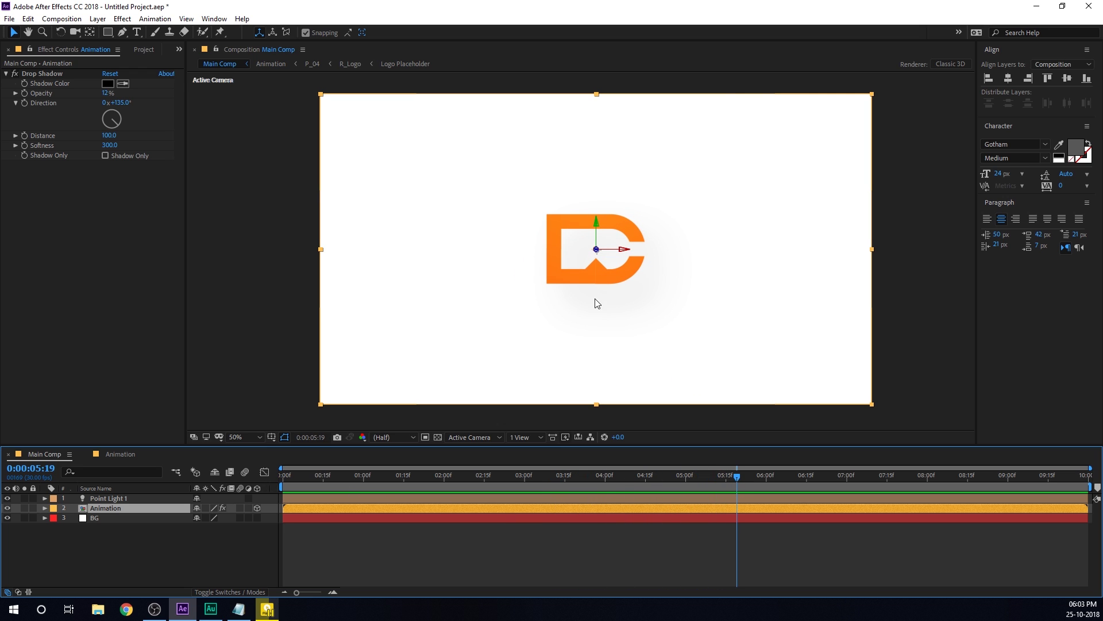
key(period)
key(period)
key(comma)
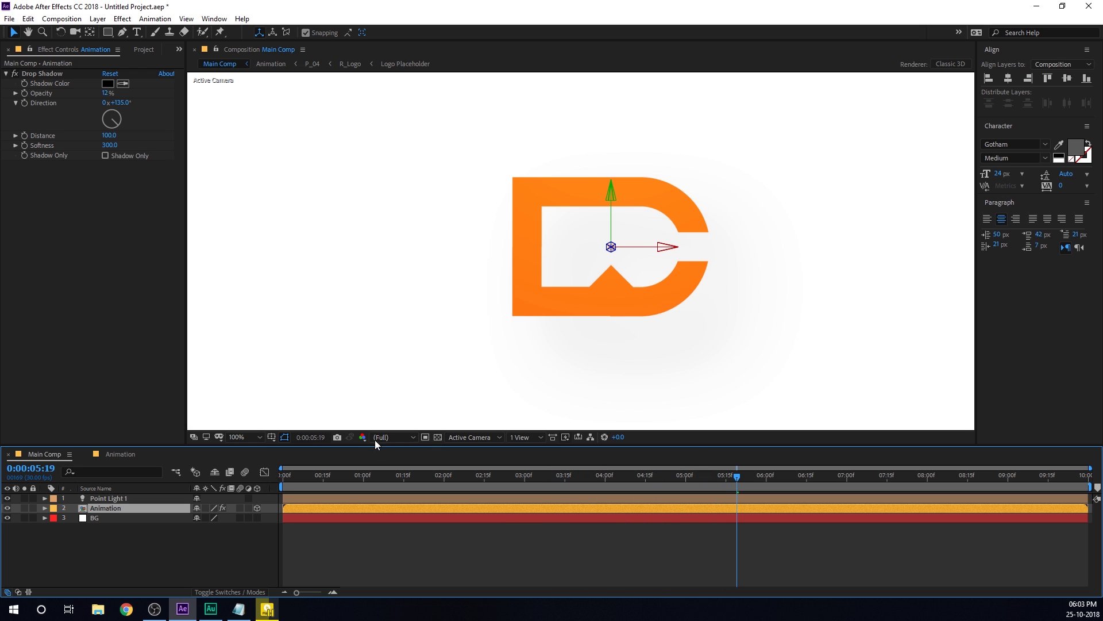
click(397, 438)
click(390, 466)
click(633, 282)
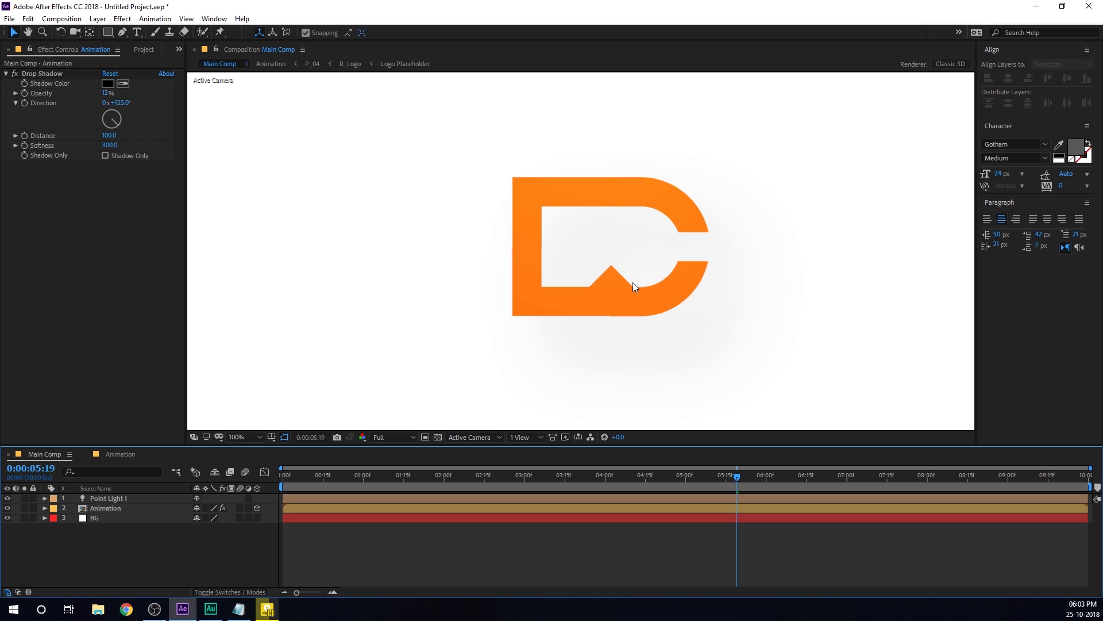
- Set the preview resolution back to Auto and view the whole composition at 50%
key(comma)
key(comma)
key(comma)
key(comma)
click(399, 437)
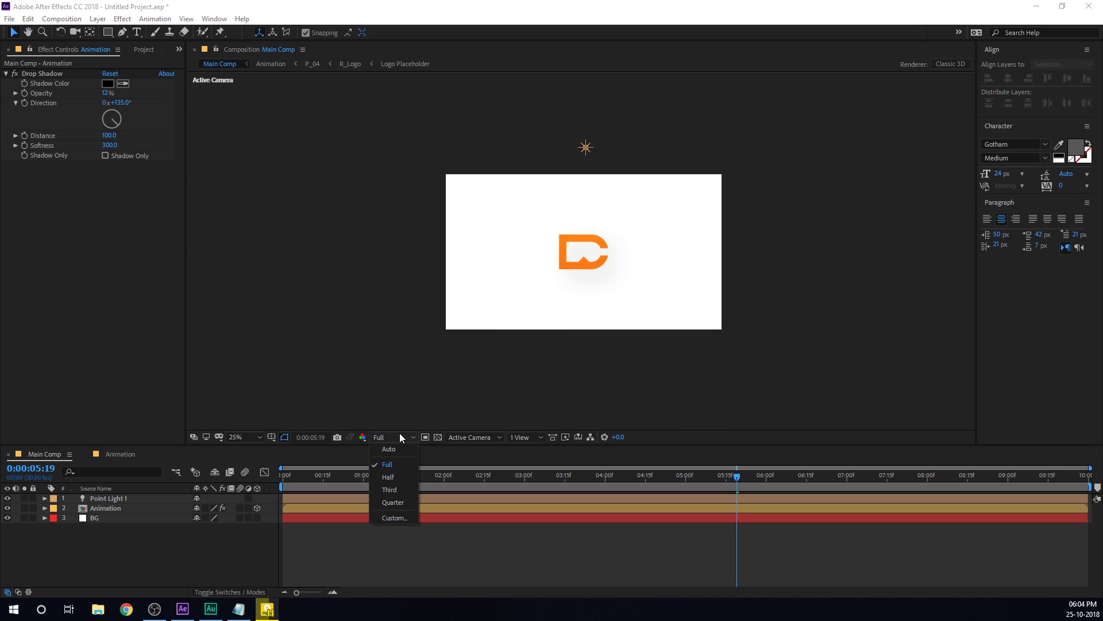
click(392, 519)
key(period)
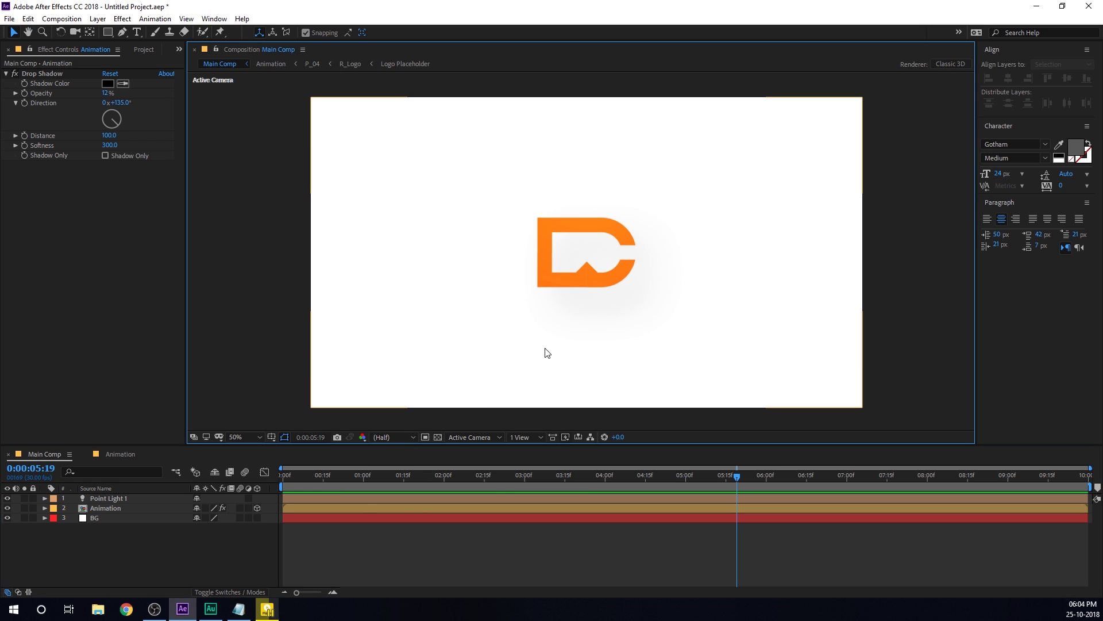
- Set the preview resolution to Full and scrub through the logo animation from near its start to 0:00:05:13
click(410, 437)
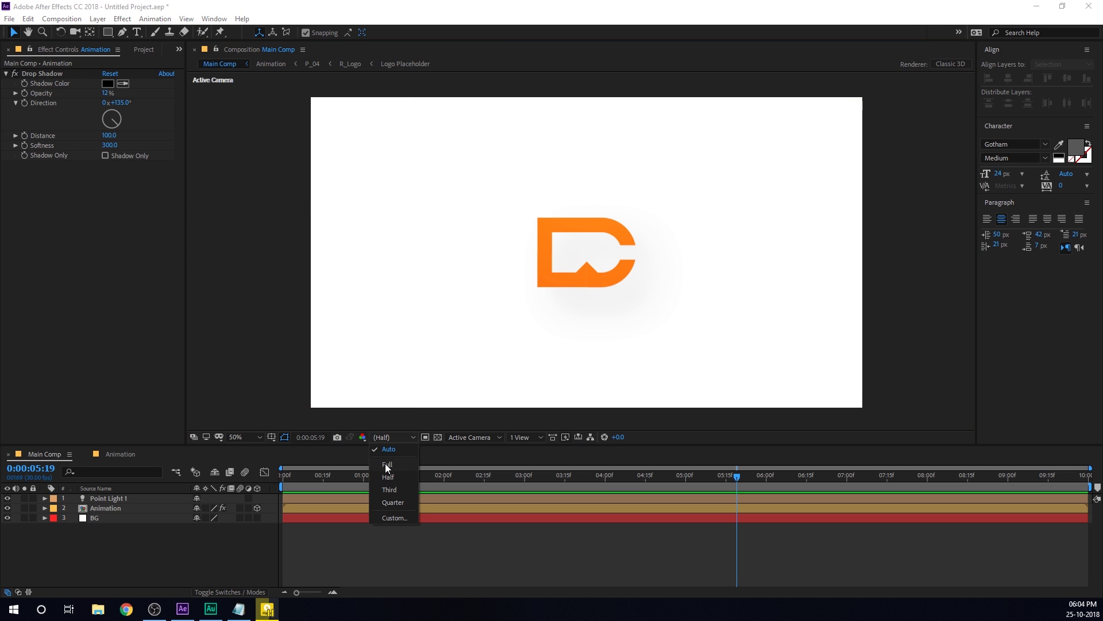
click(385, 463)
drag(298, 473, 721, 485)
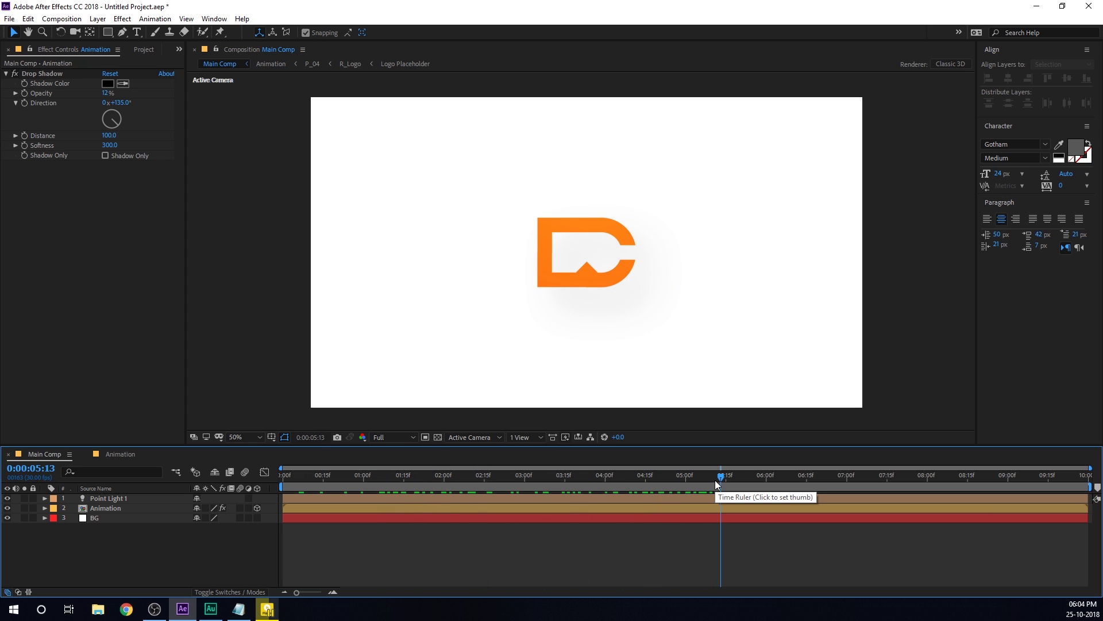